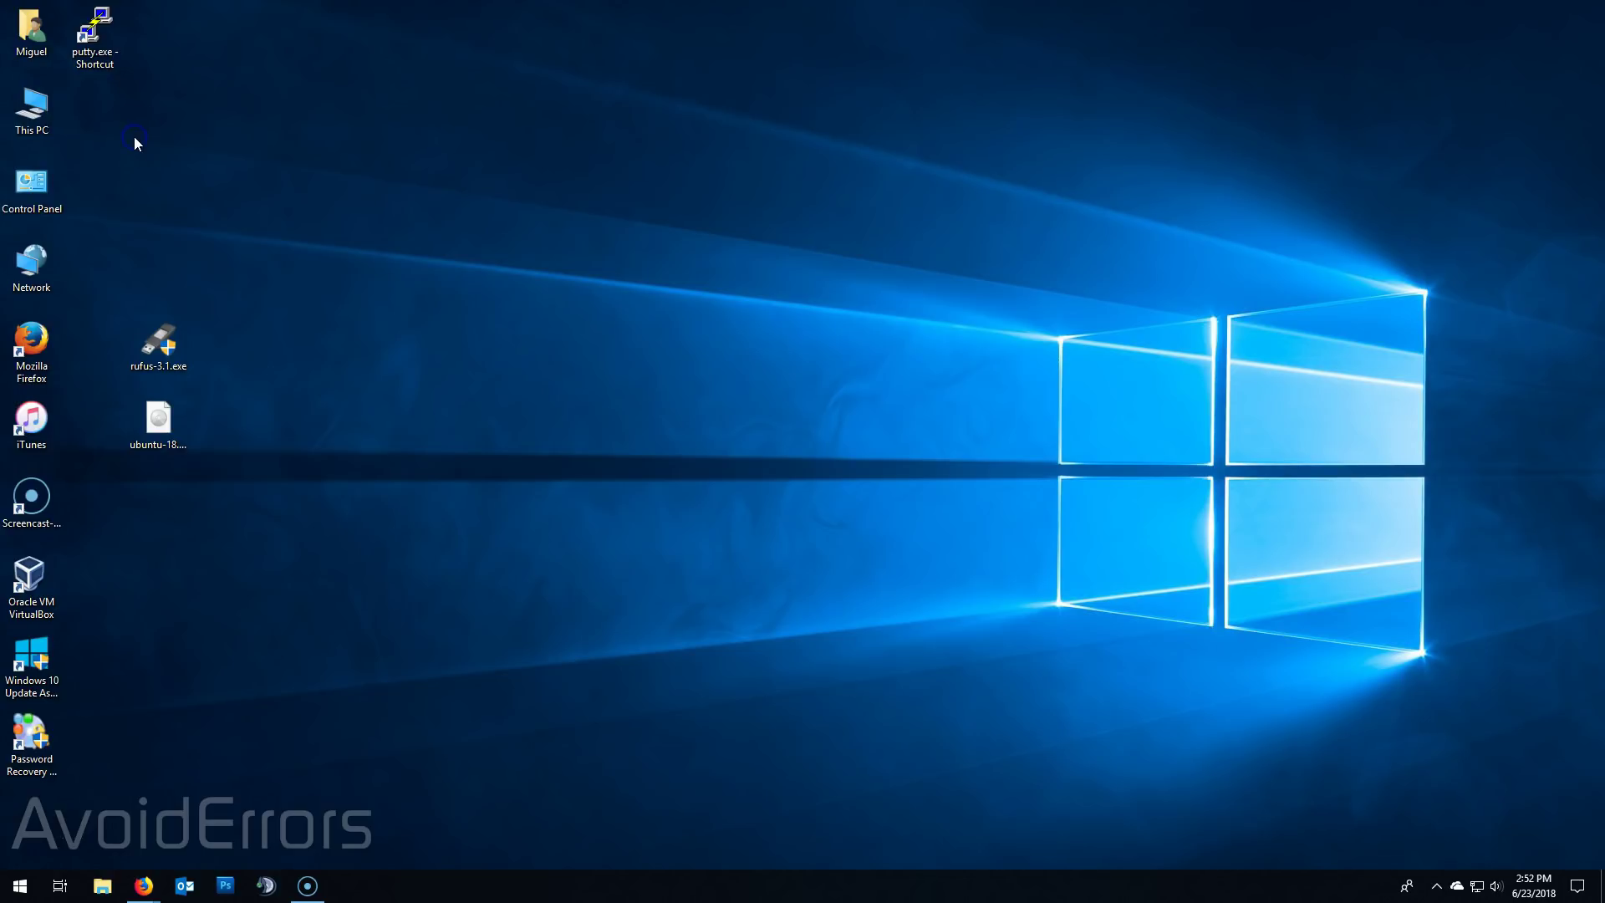
# - Confirm the 15 GB USB Drive (I:) in This PC is empty, then bring Firefox back
pyautogui.doubleClick(34, 106)
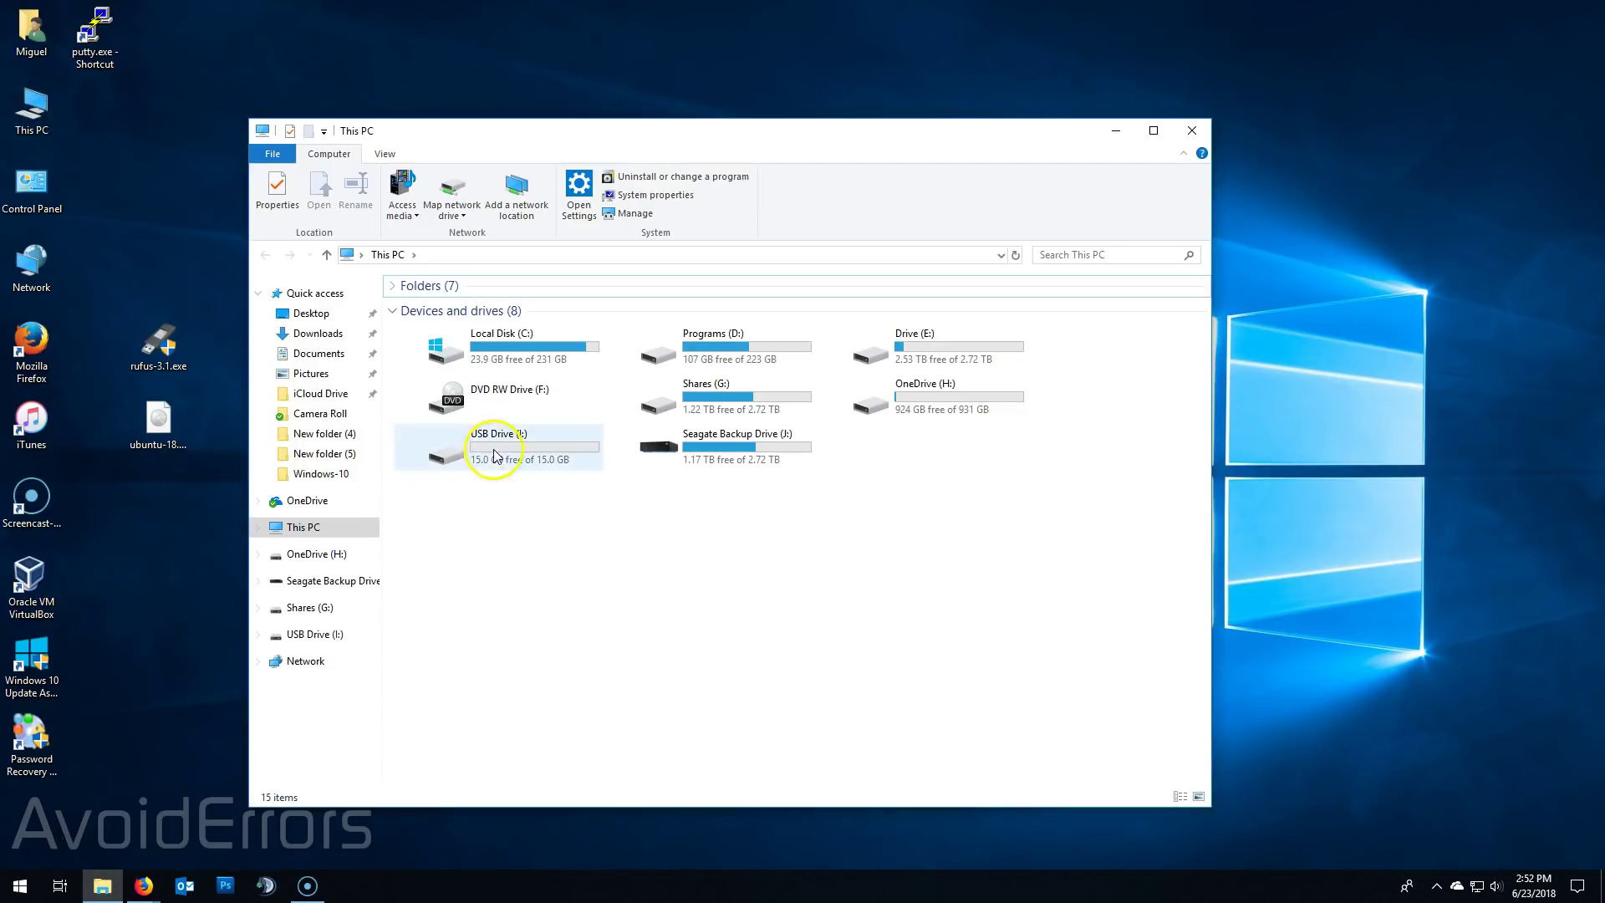
pyautogui.click(485, 453)
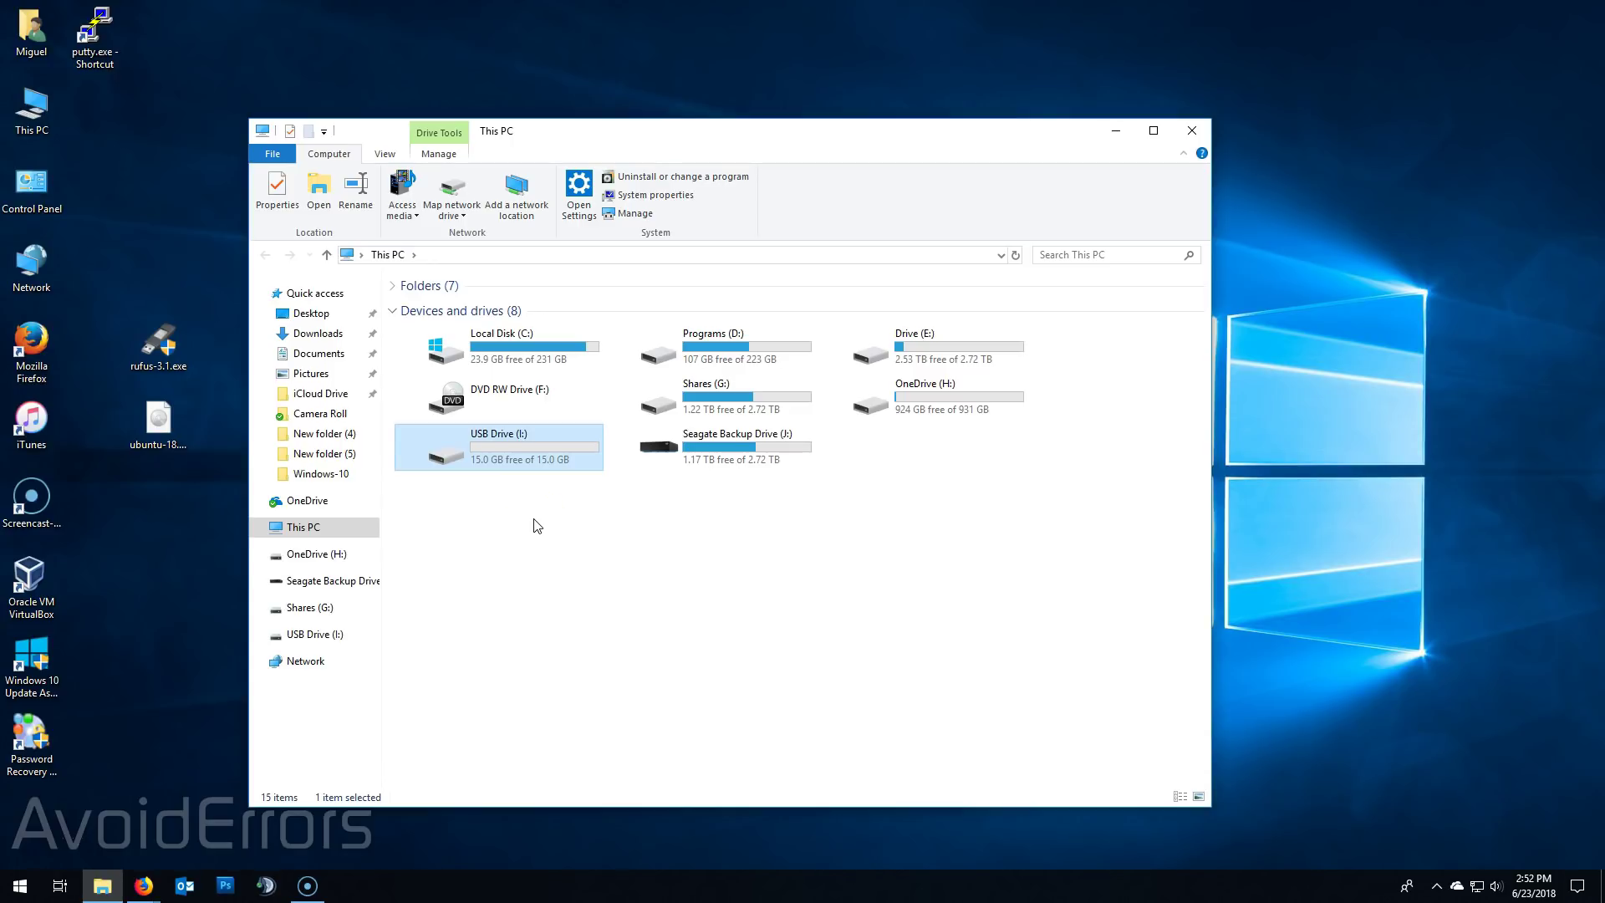
pyautogui.click(1191, 132)
pyautogui.click(159, 426)
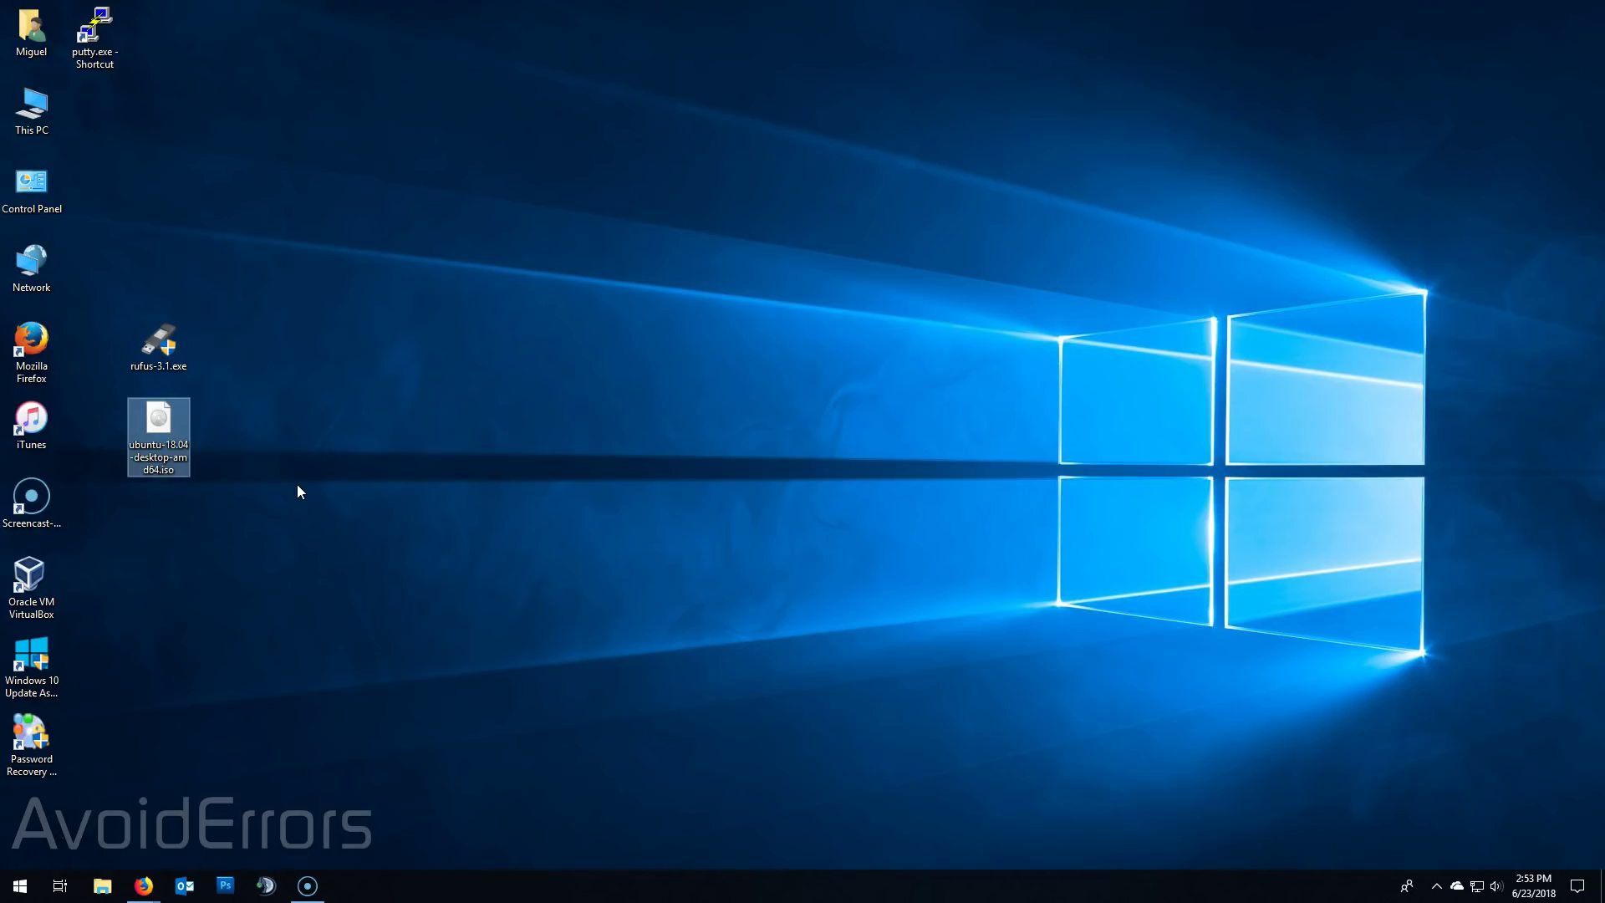
pyautogui.click(134, 882)
# - View the Ubuntu Desktop 18.04 download page in Firefox, then minimize it
pyautogui.click(98, 831)
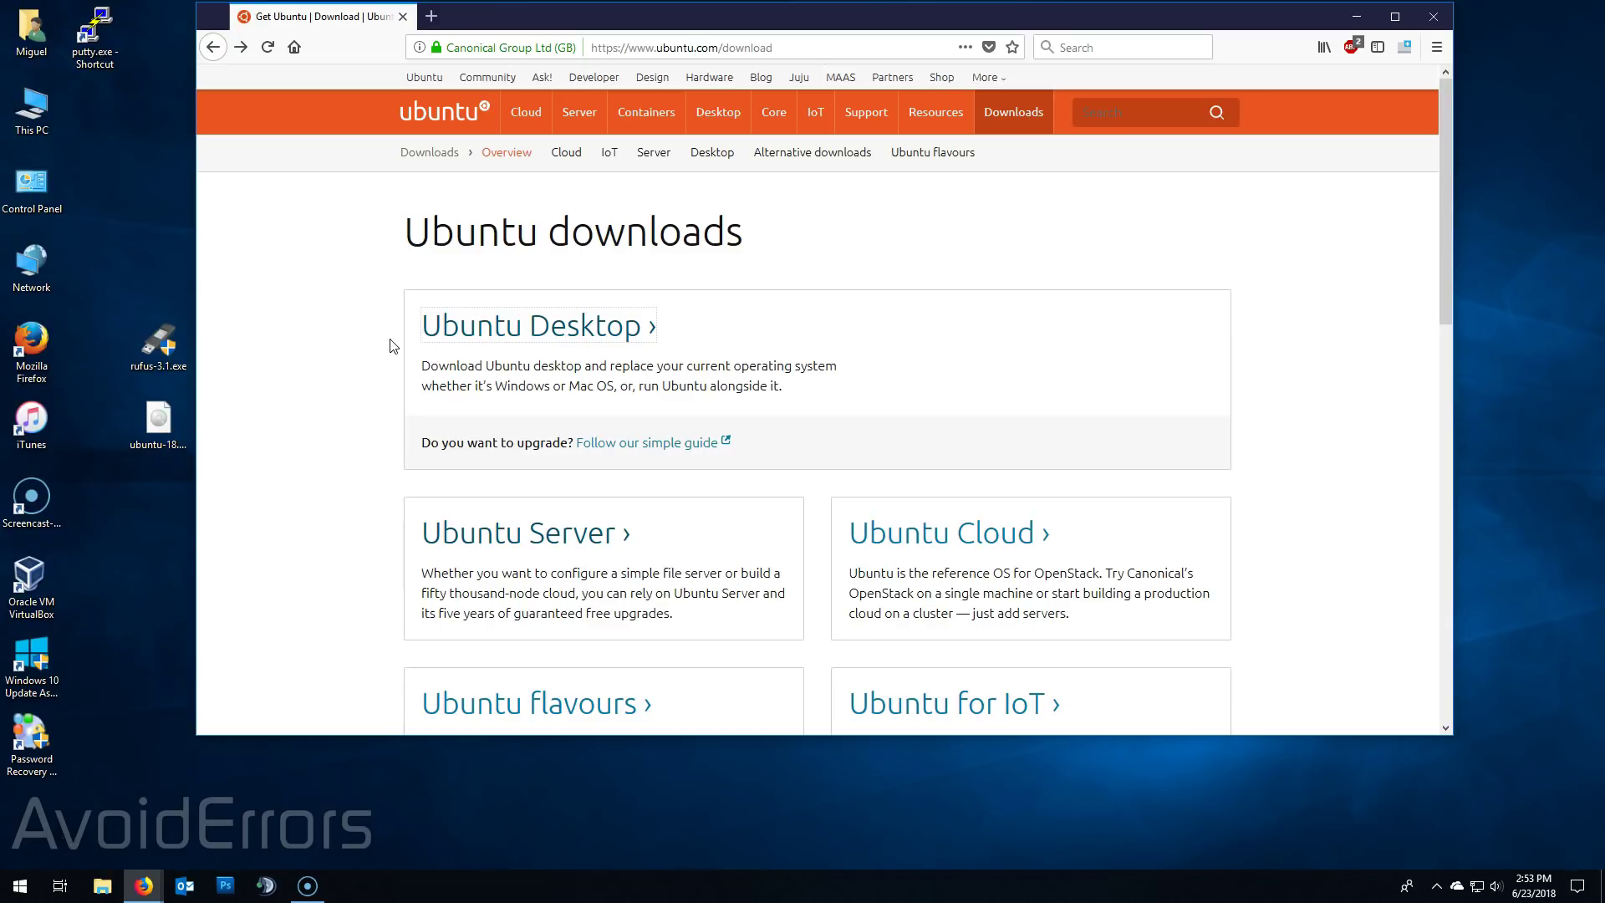
pyautogui.click(451, 328)
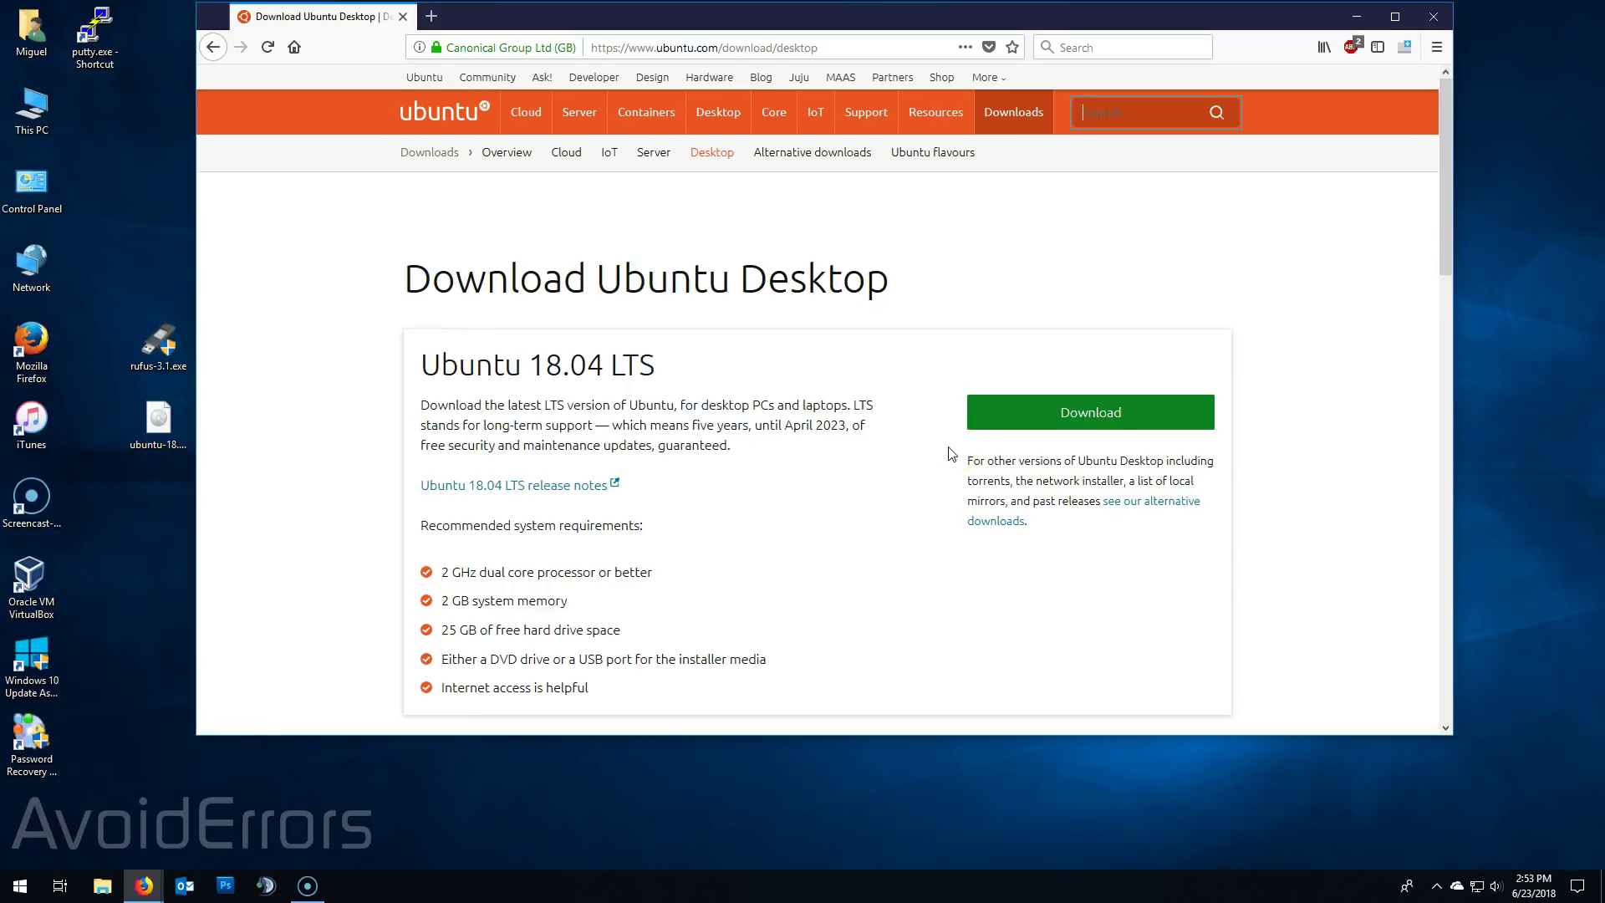
pyautogui.click(1358, 15)
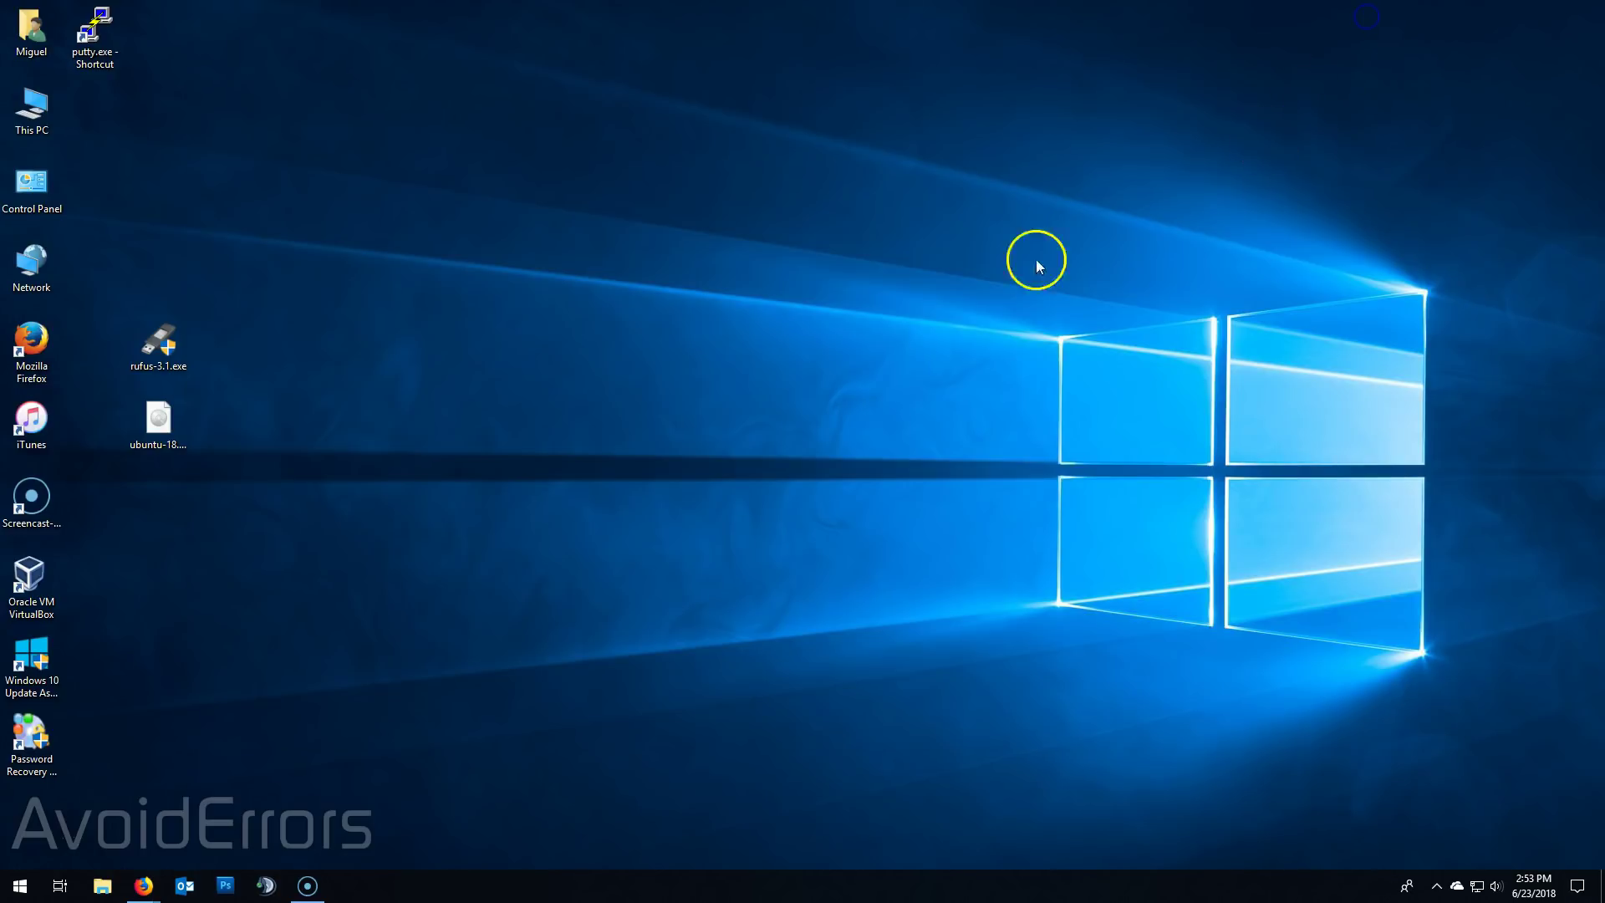
# - Select rufus-3.1.exe and check the Rufus website's Download section, then minimize Firefox
pyautogui.click(172, 333)
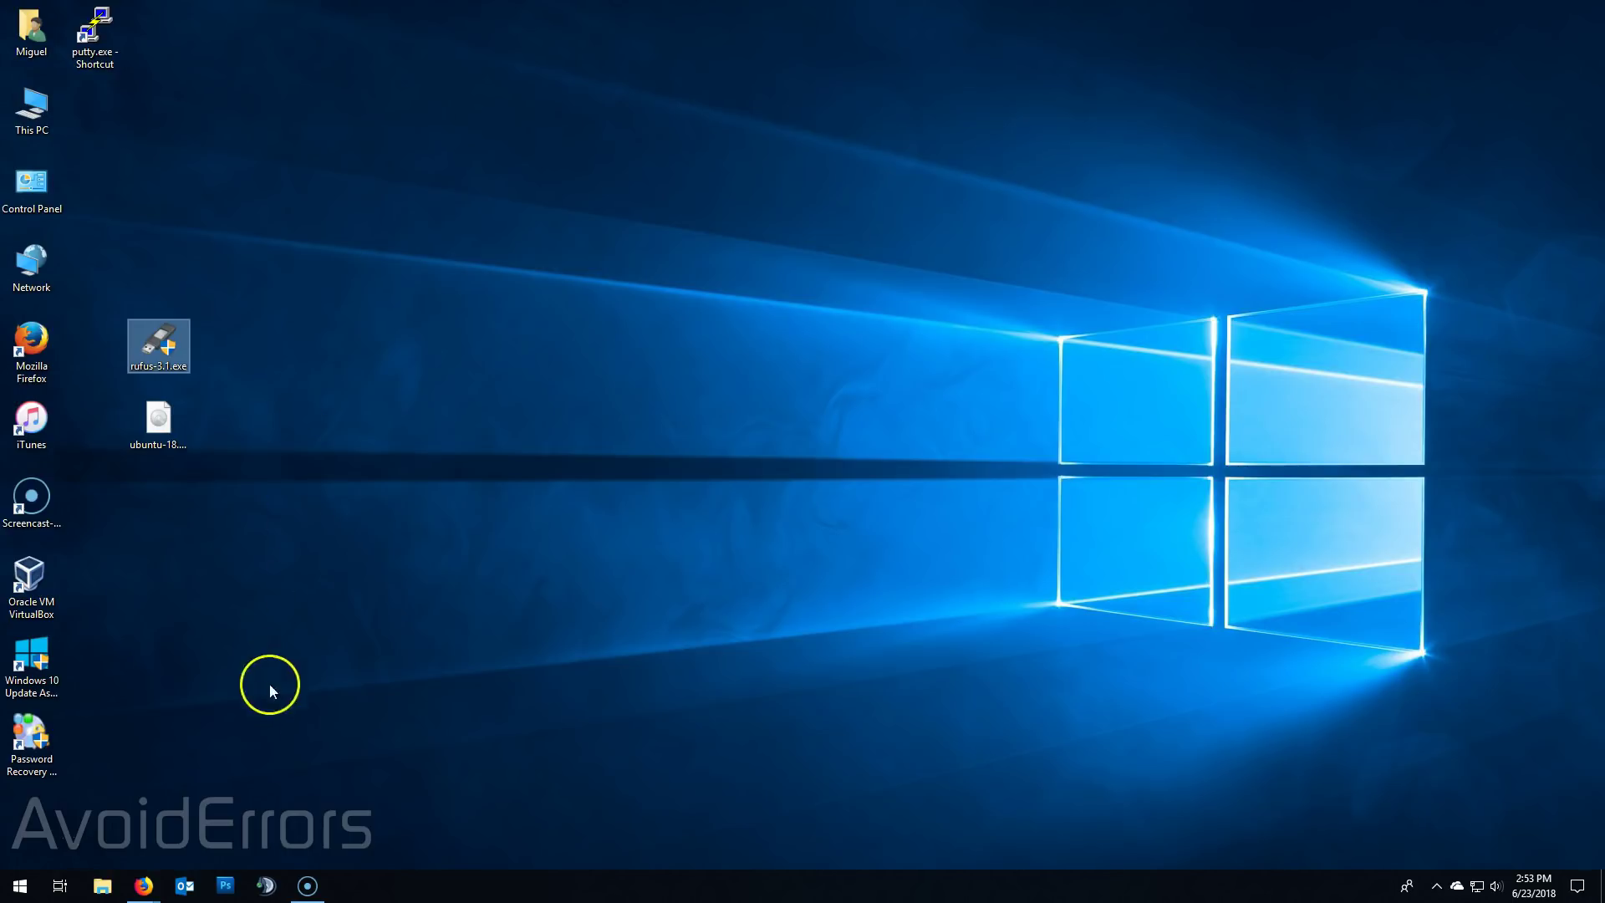
pyautogui.click(140, 887)
pyautogui.click(232, 840)
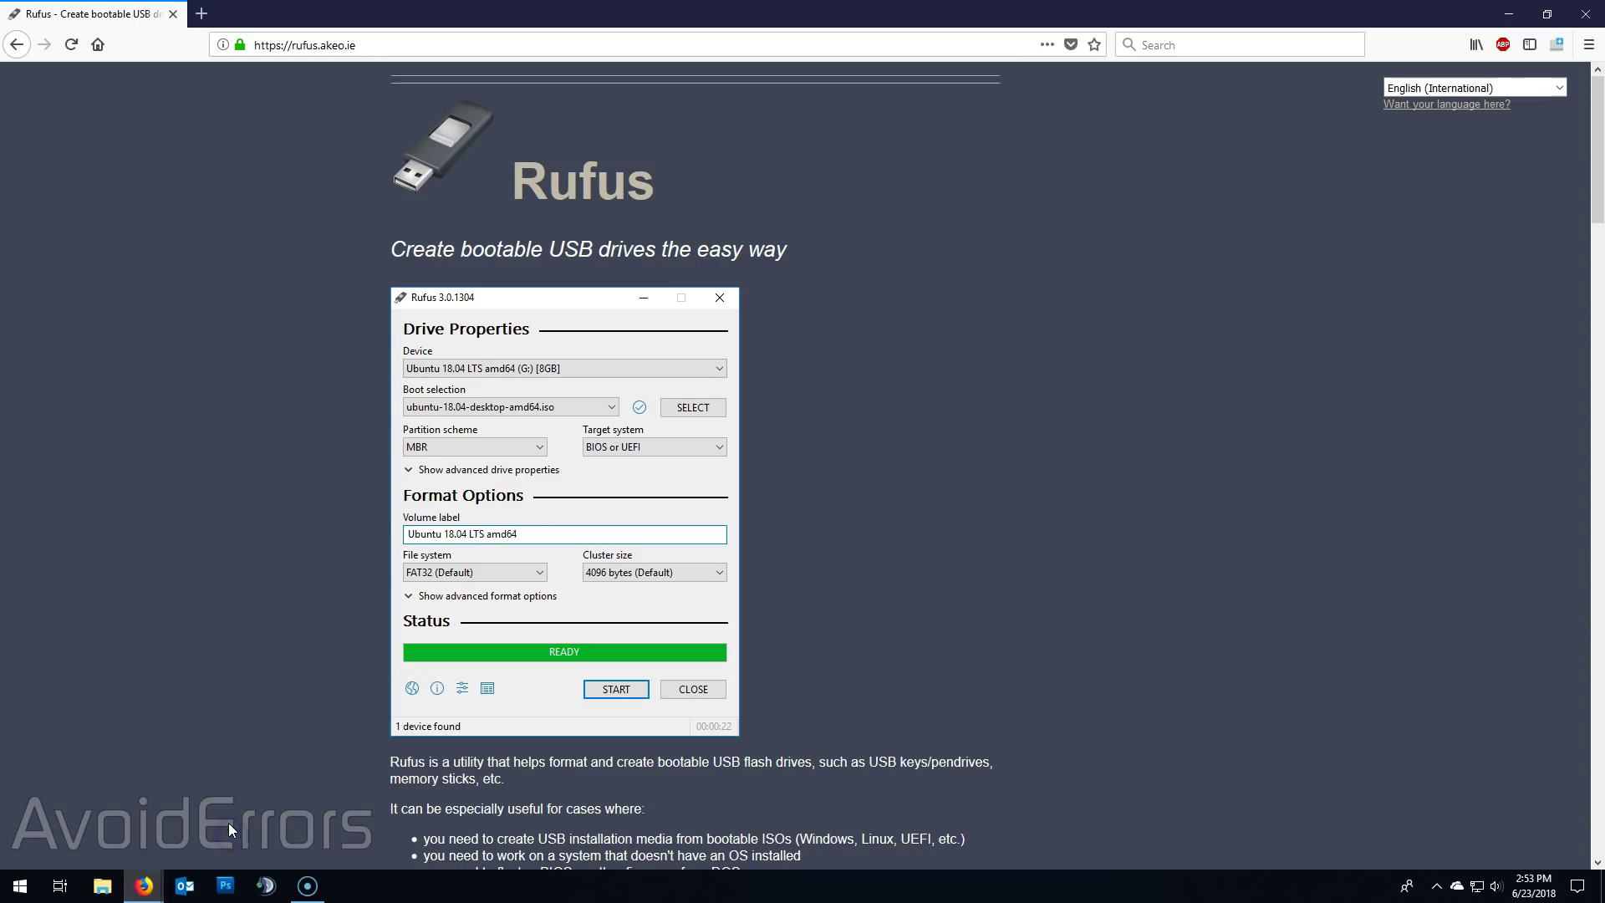
pyautogui.scroll(-8, 231, 649)
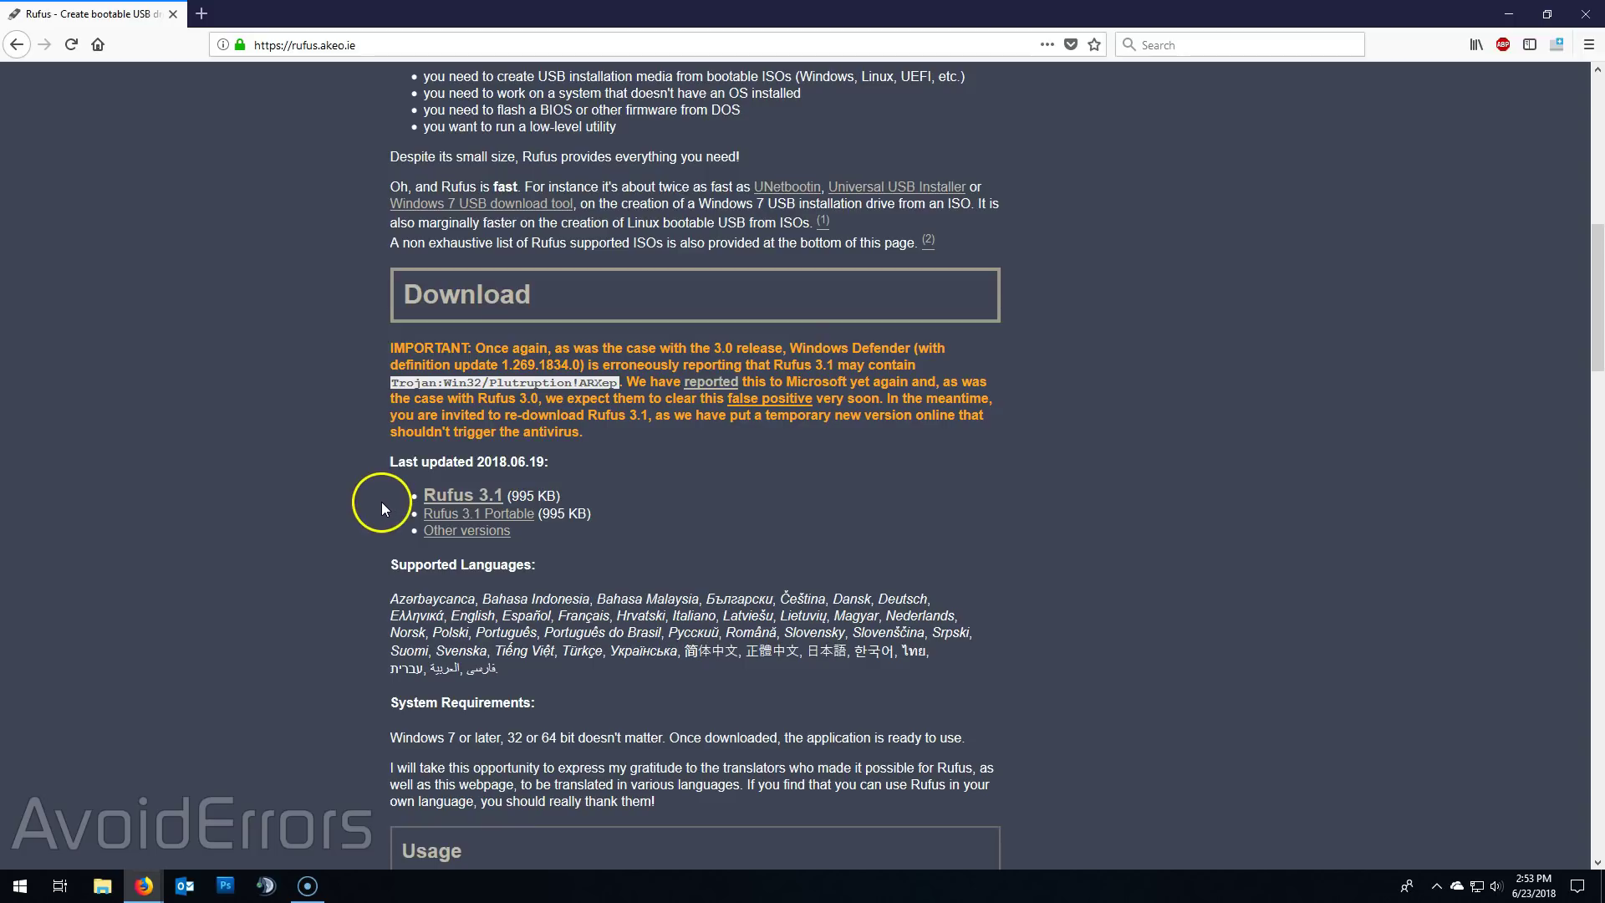
pyautogui.click(1509, 14)
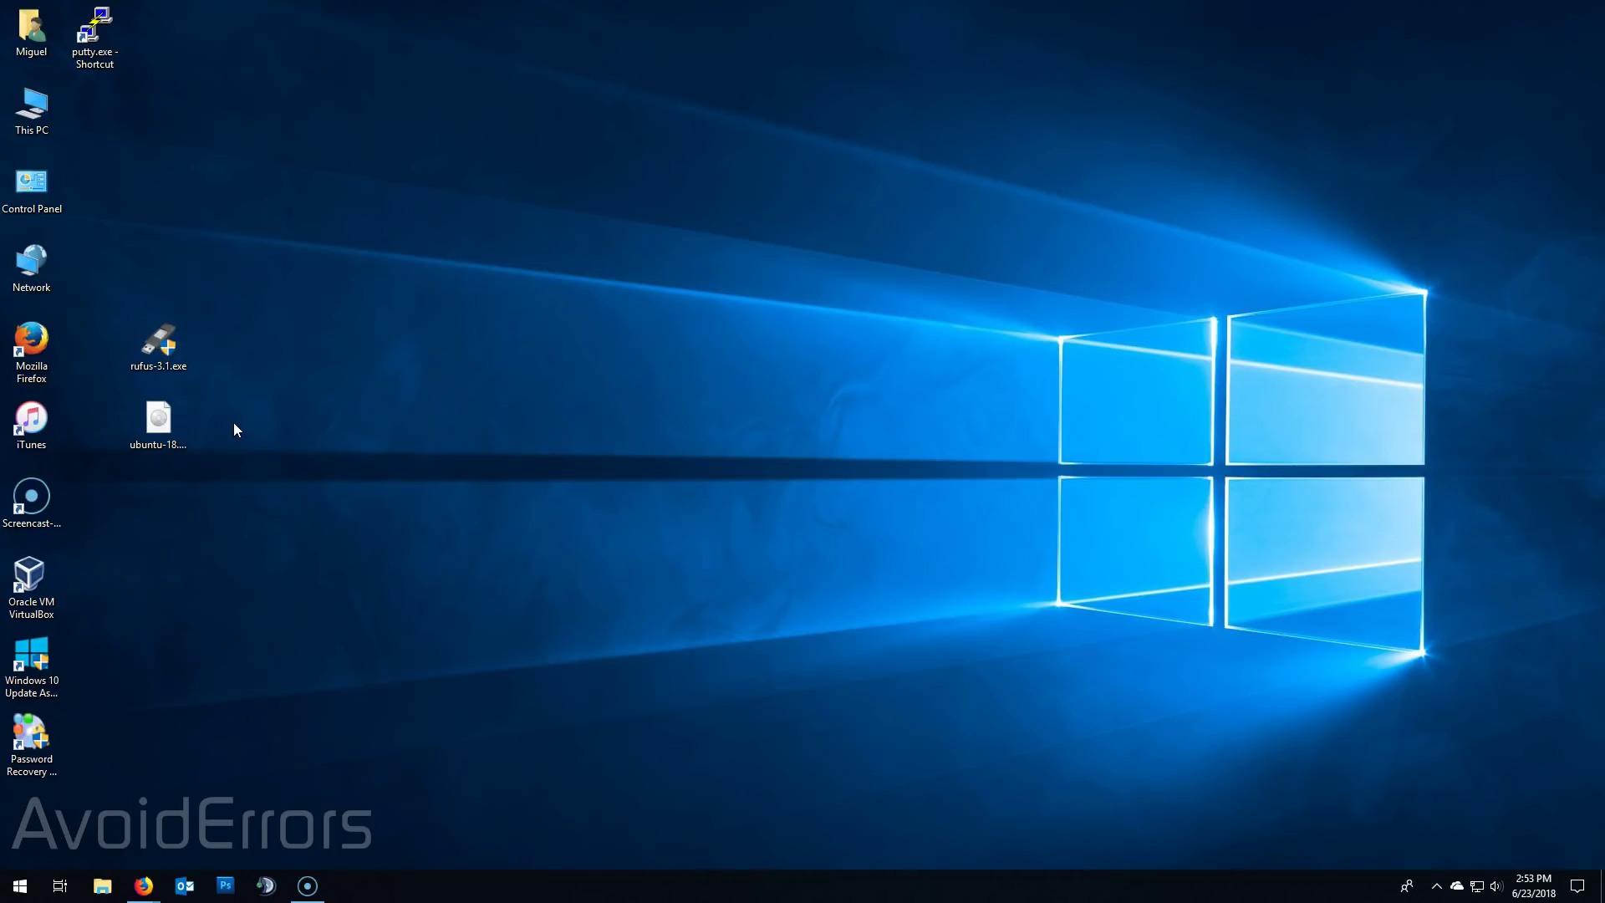
# - Launch rufus-3.1.exe with the 16GB USB stick as device and ubuntu-18.04-desktop-amd64.iso as boot image
pyautogui.doubleClick(172, 334)
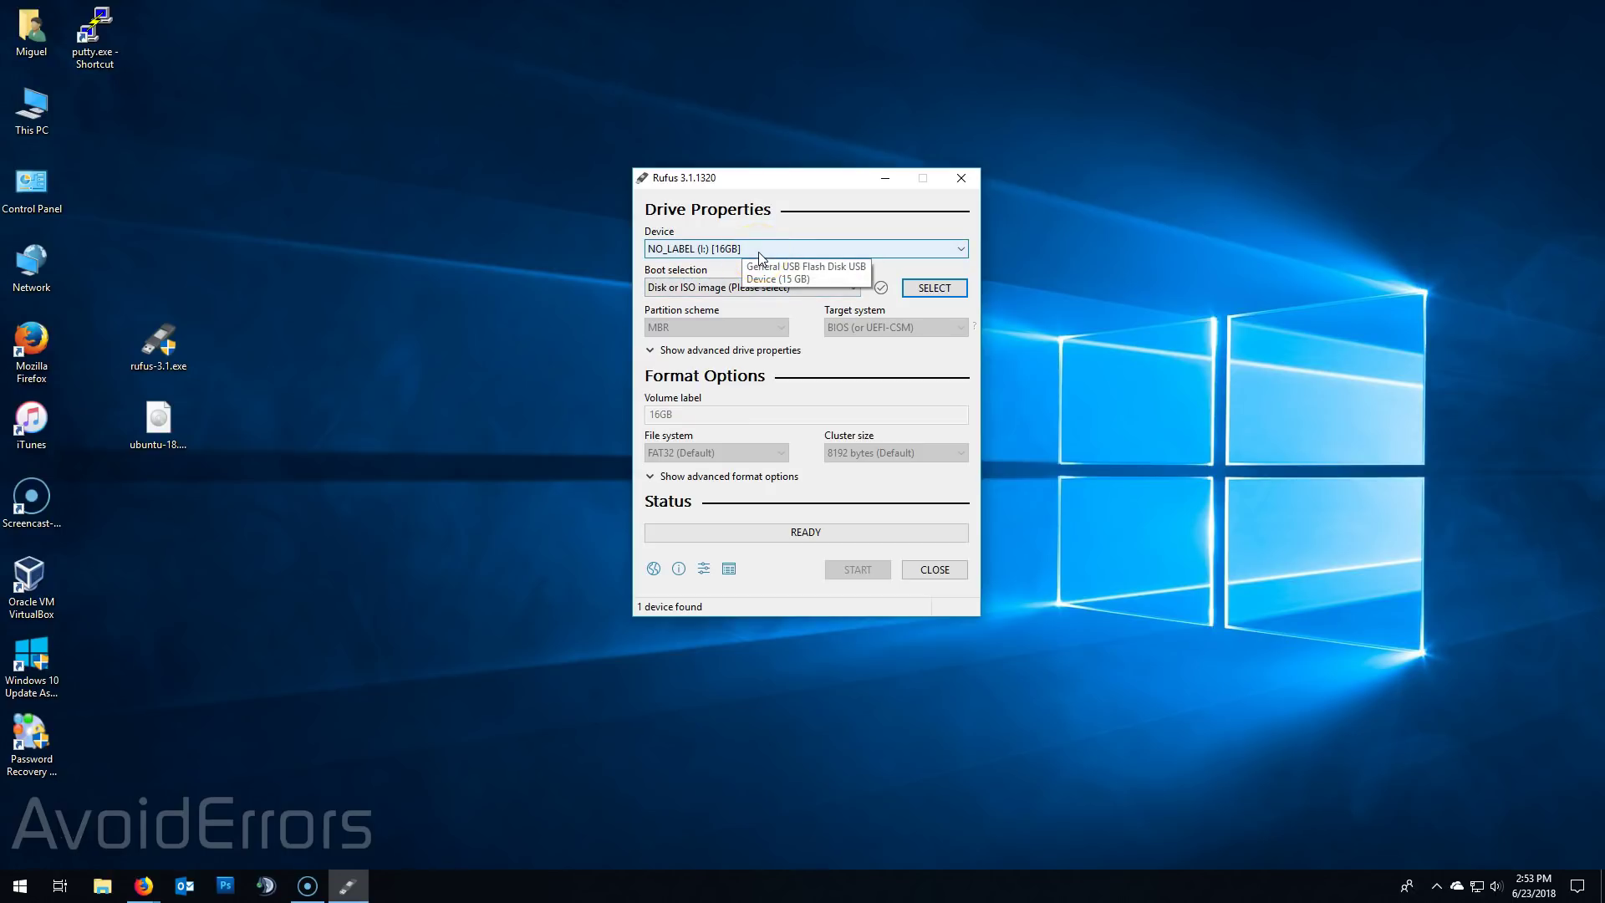
pyautogui.click(958, 250)
pyautogui.click(960, 251)
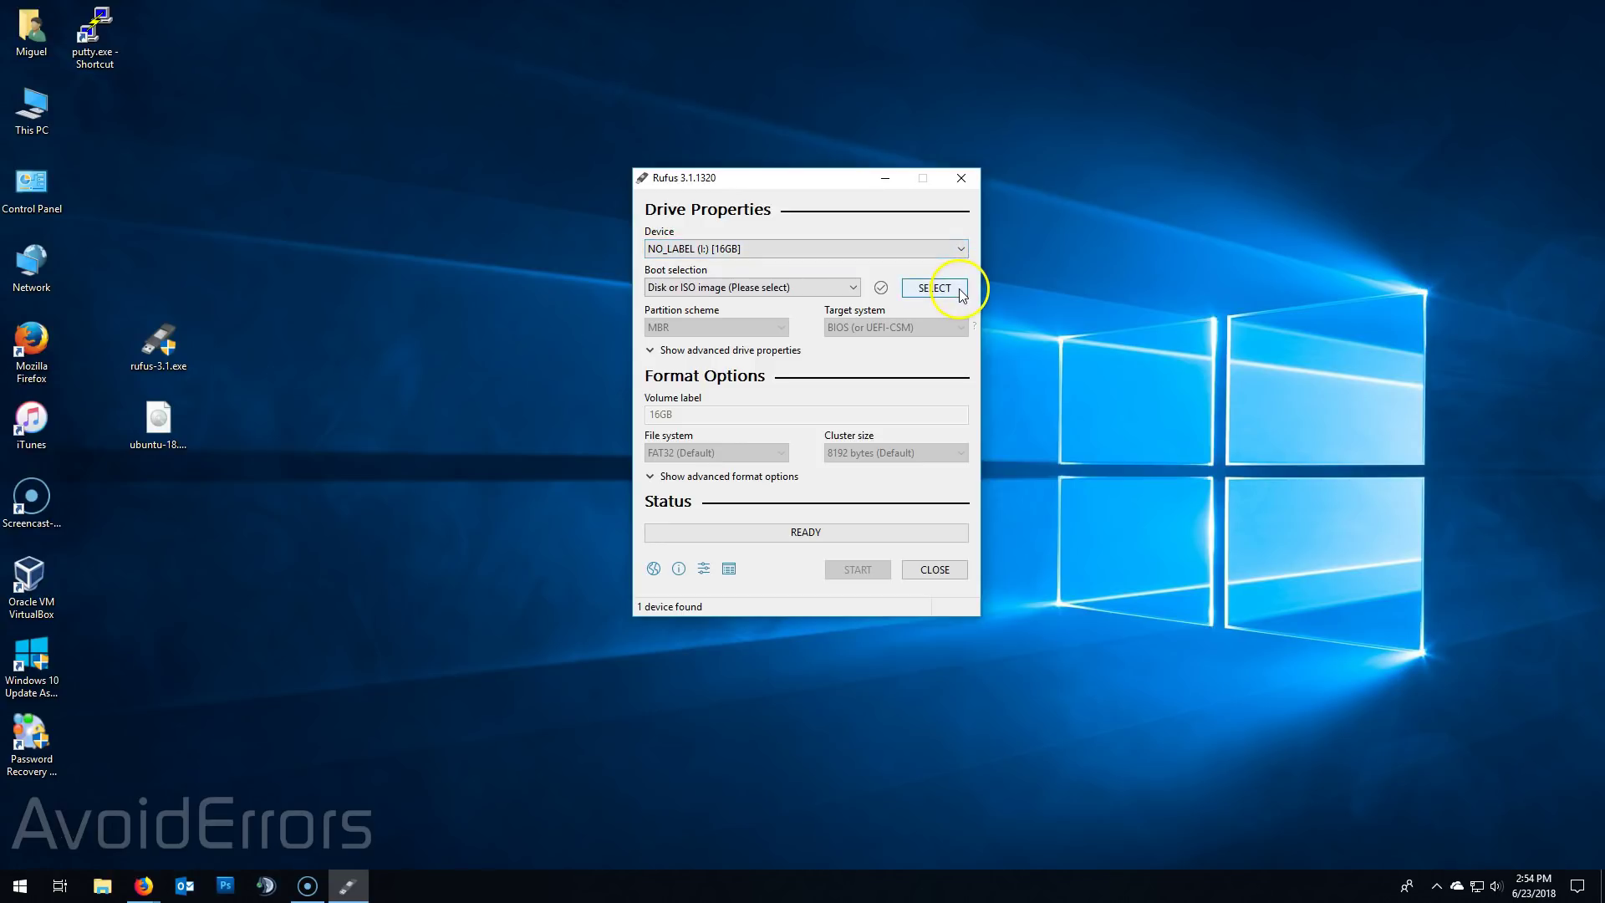
pyautogui.click(958, 289)
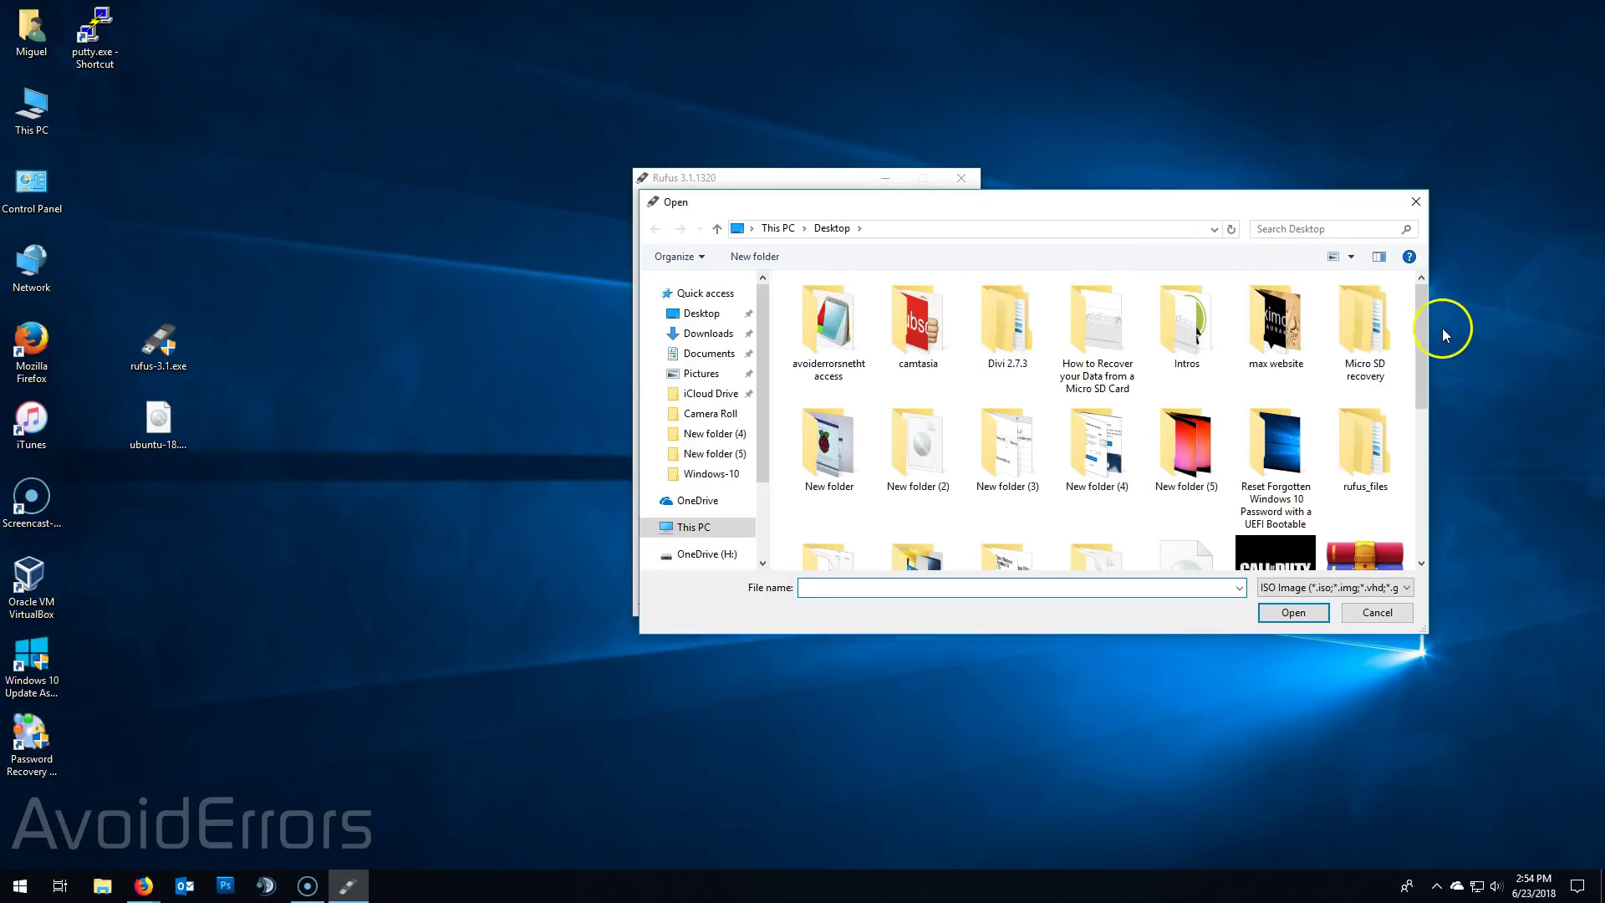
pyautogui.moveTo(1422, 316); pyautogui.dragTo(1424, 476)
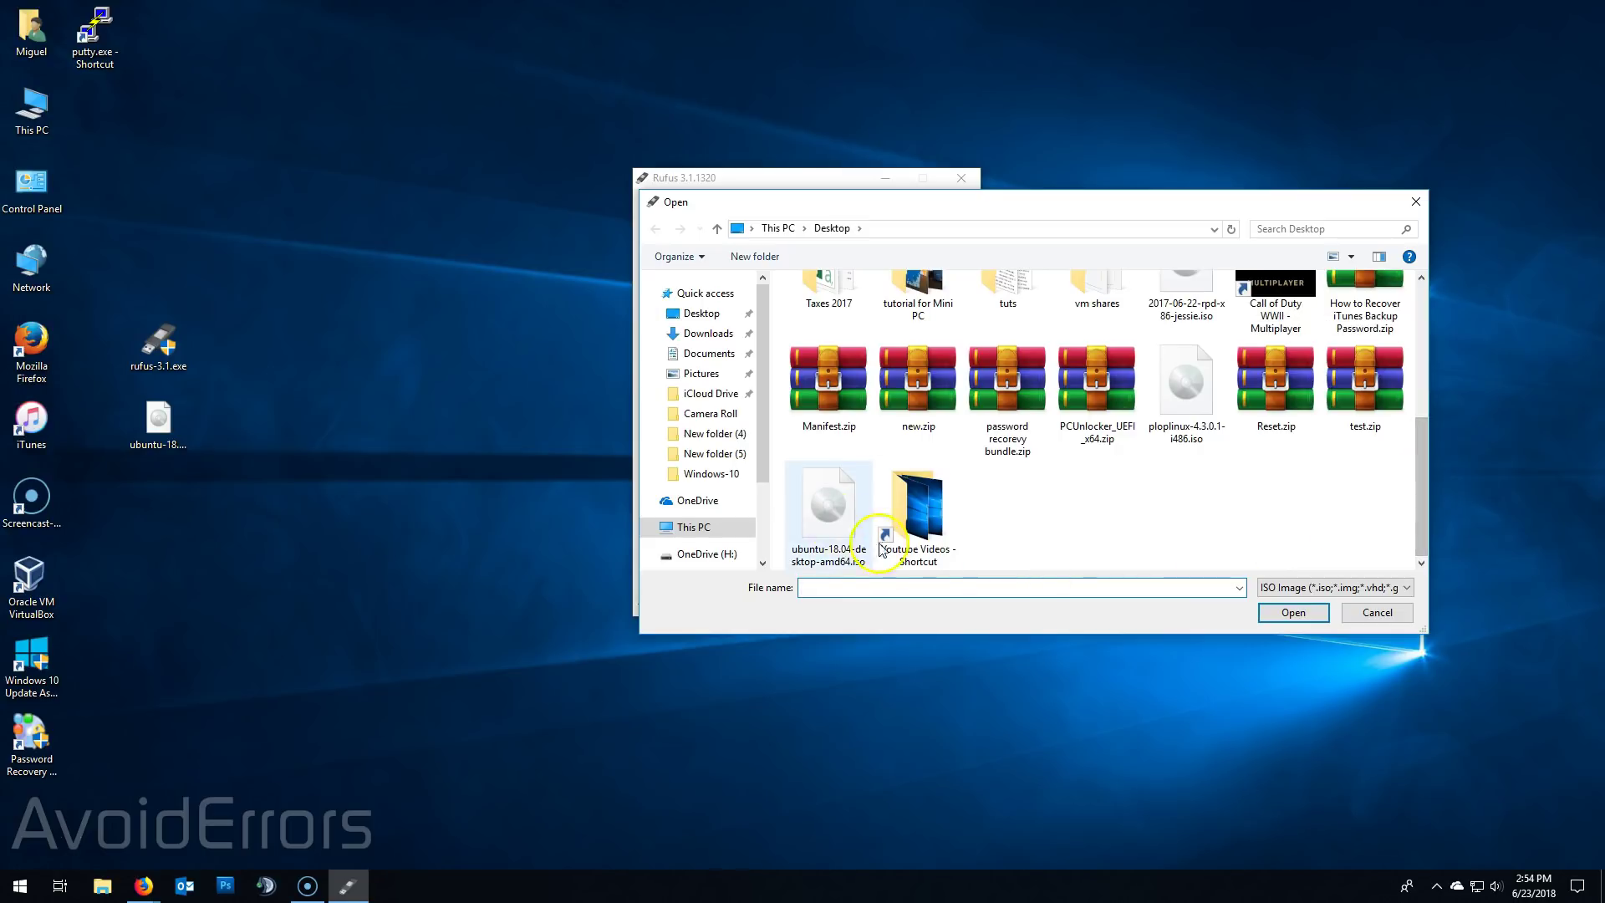
pyautogui.click(830, 506)
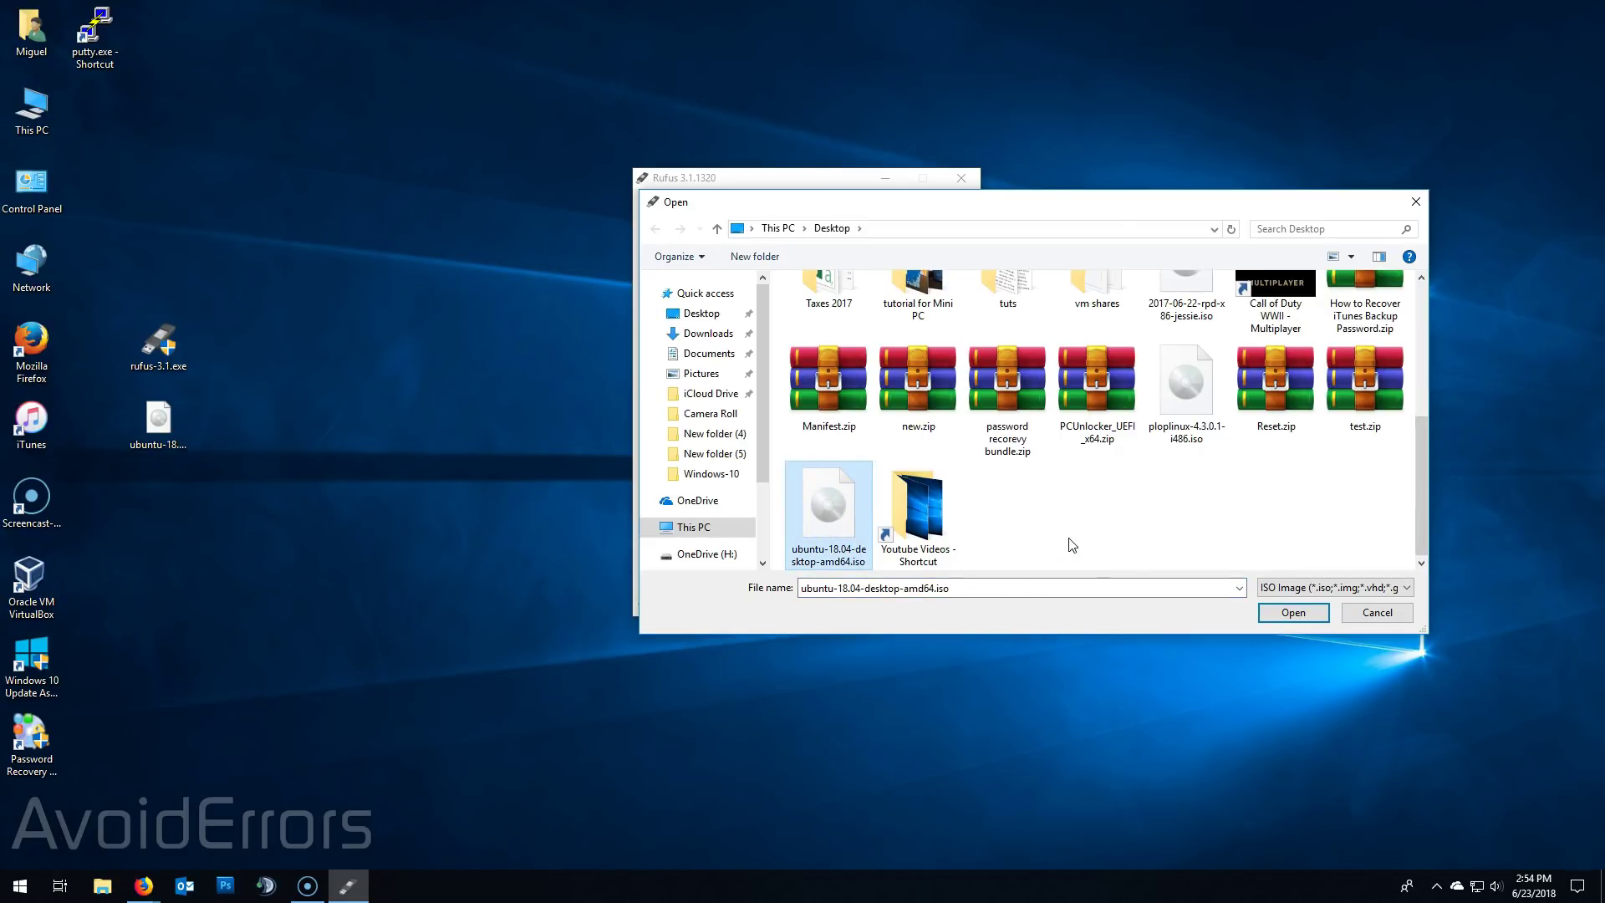
pyautogui.doubleClick(826, 511)
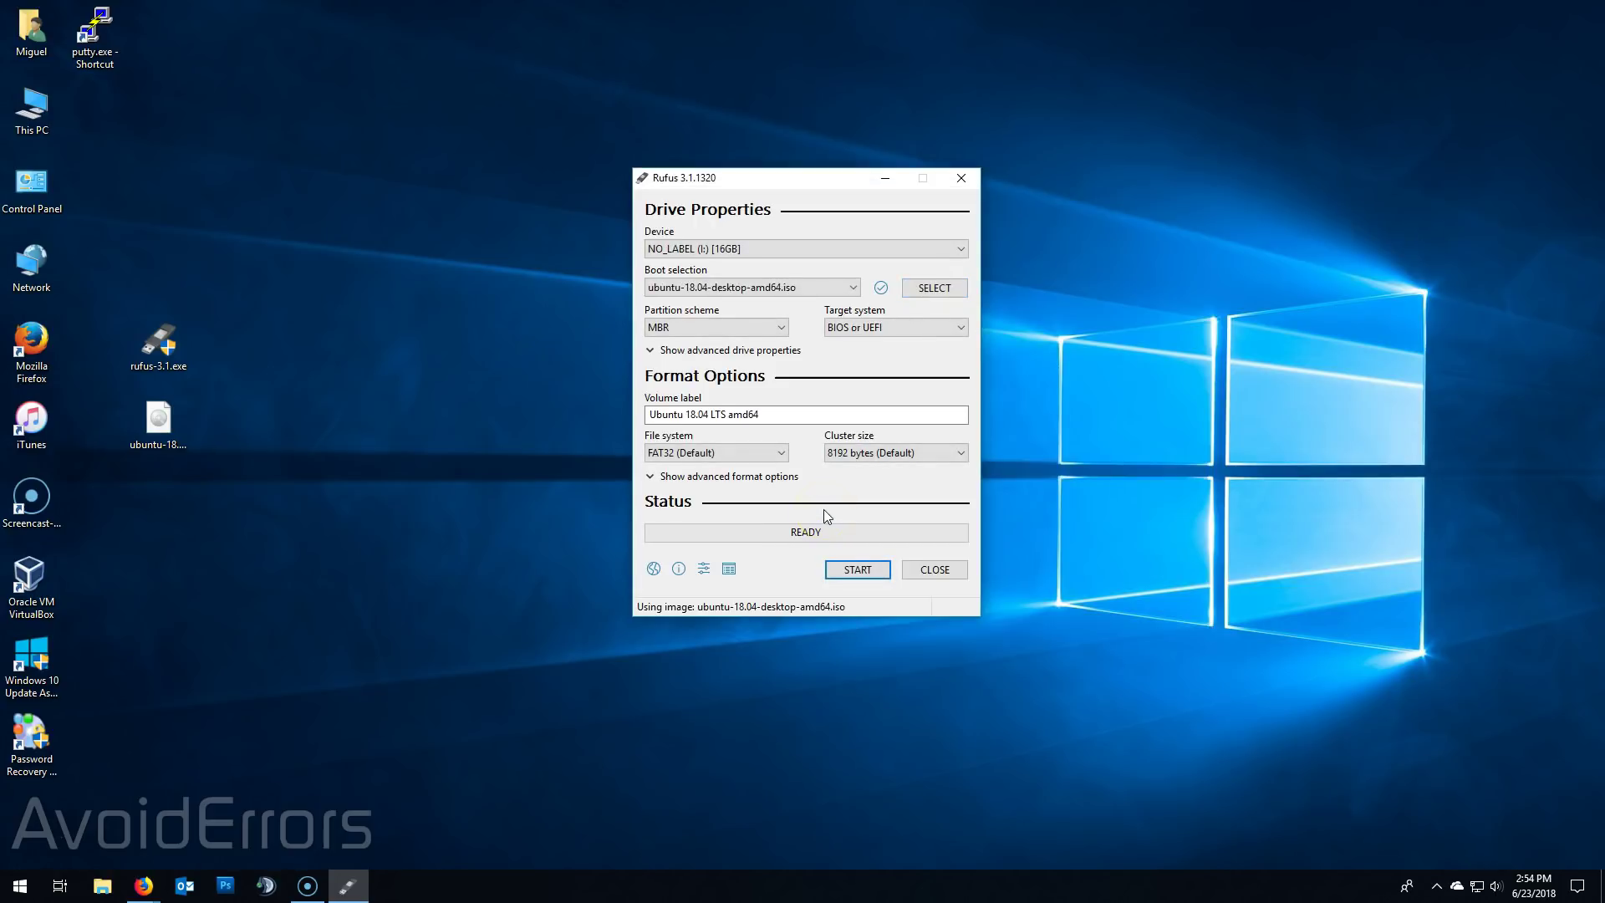
# - Write the Ubuntu ISO to the 16GB stick, approving the Syslinux download, ISO Image mode and erasure
pyautogui.click(844, 572)
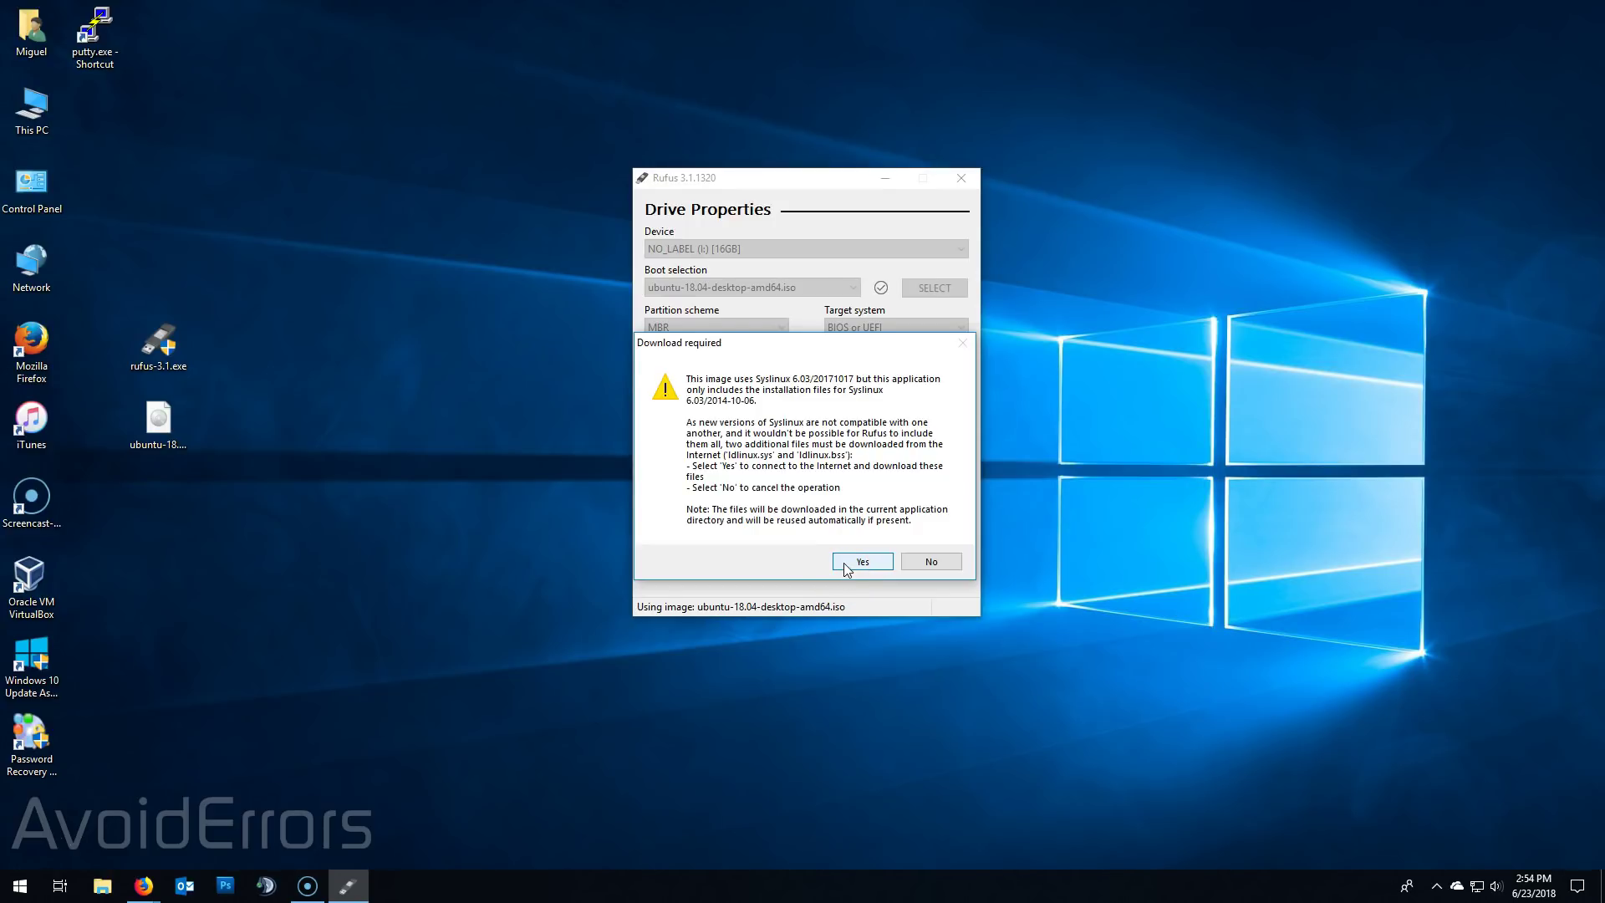
pyautogui.click(846, 569)
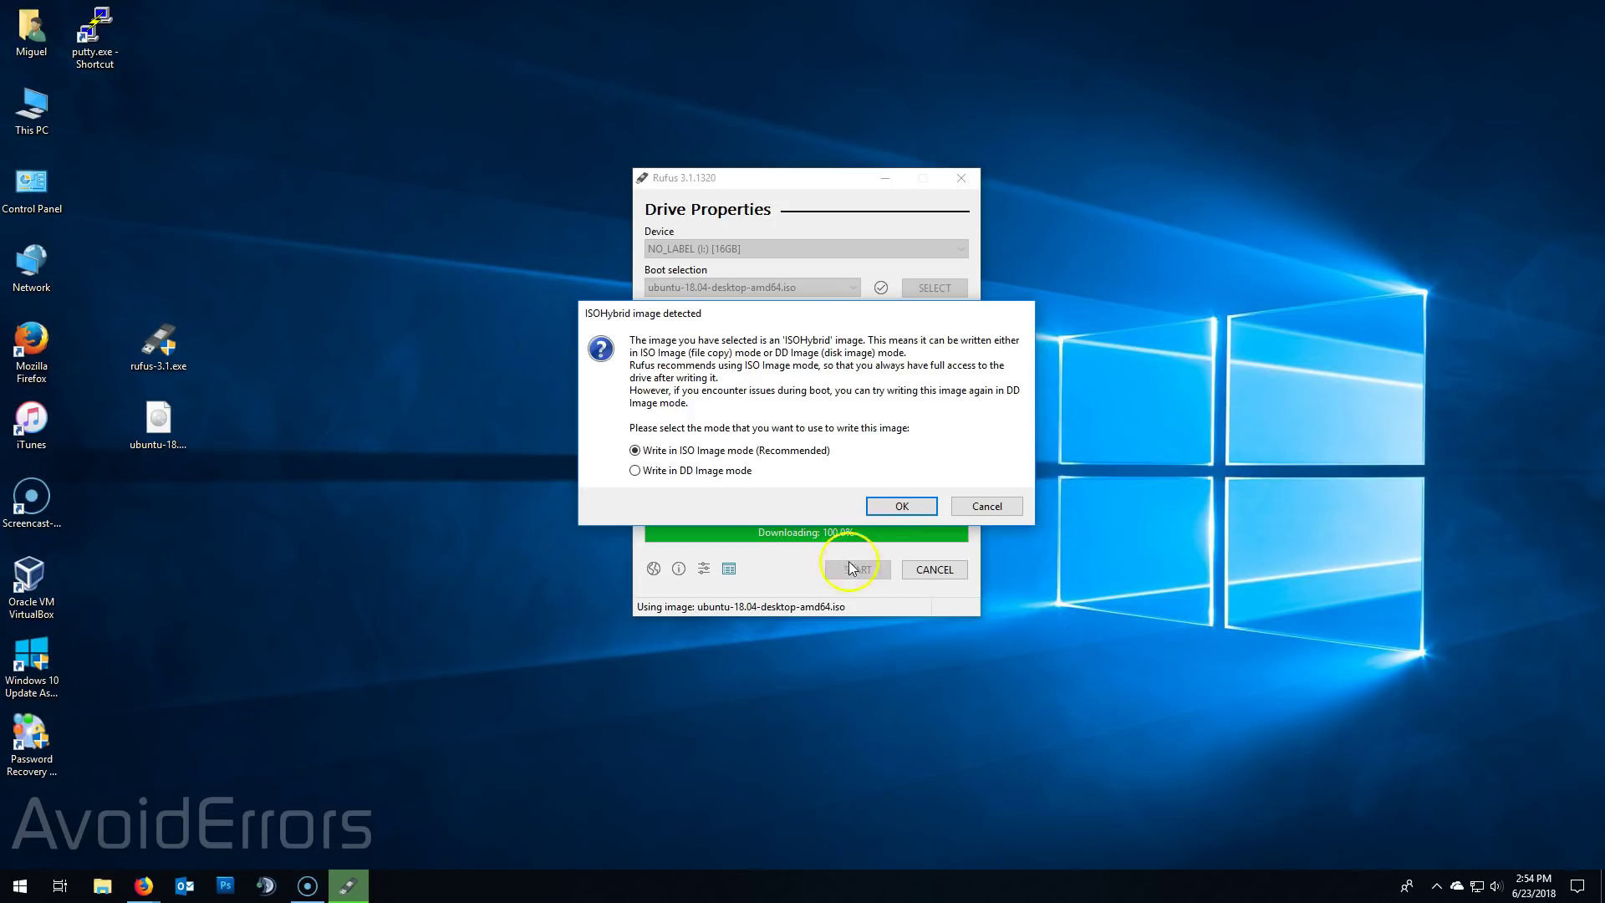
pyautogui.click(919, 507)
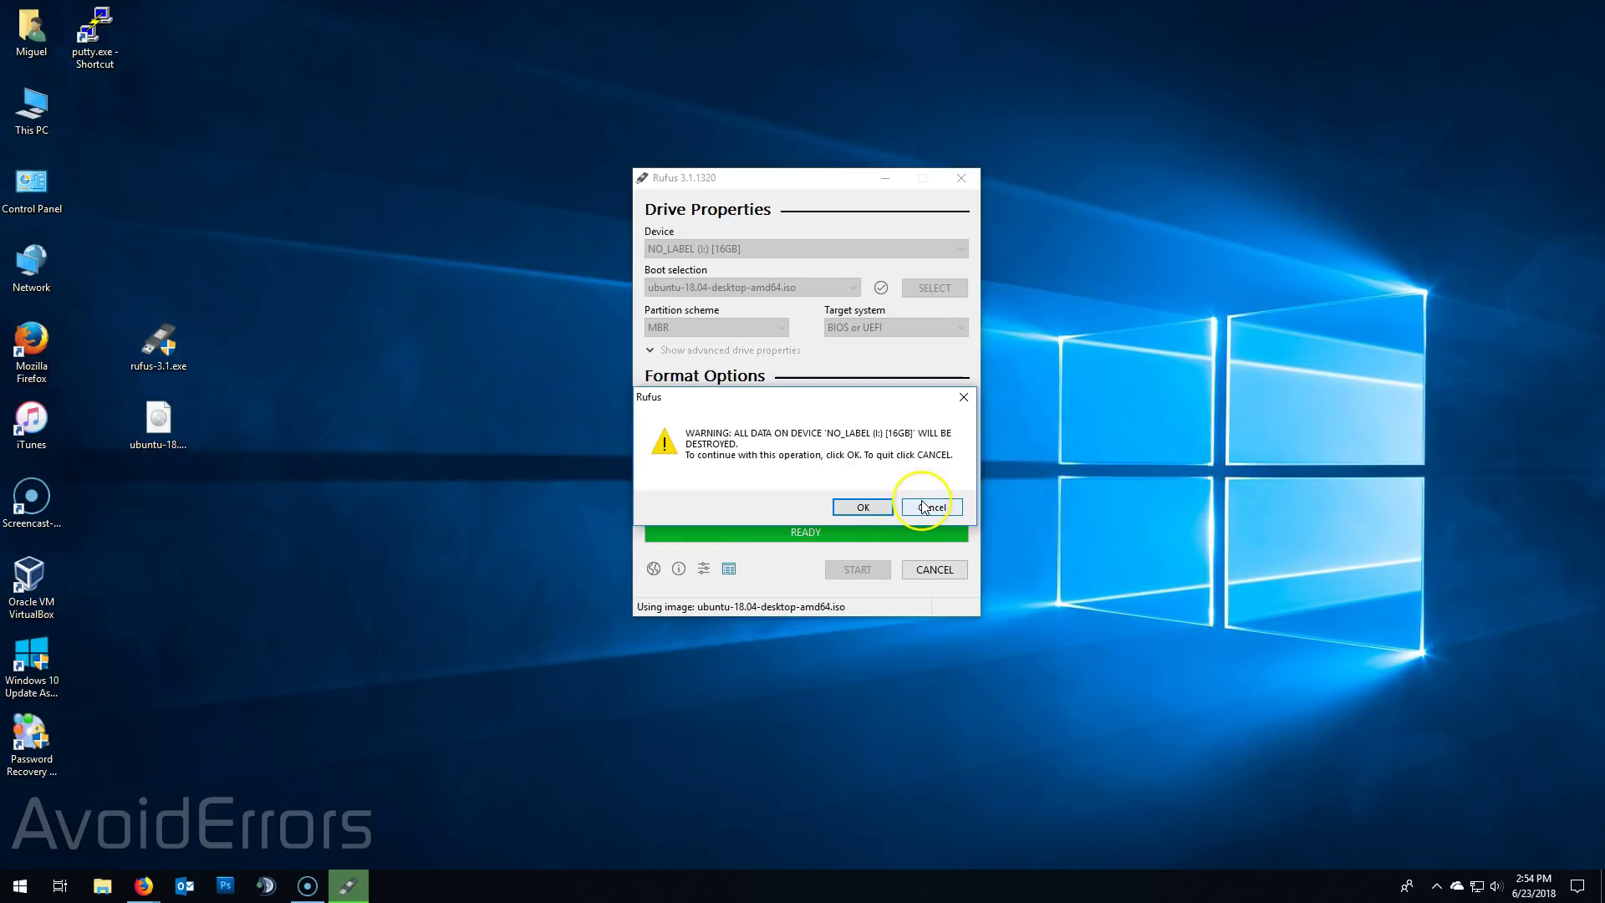
pyautogui.click(870, 507)
pyautogui.click(797, 703)
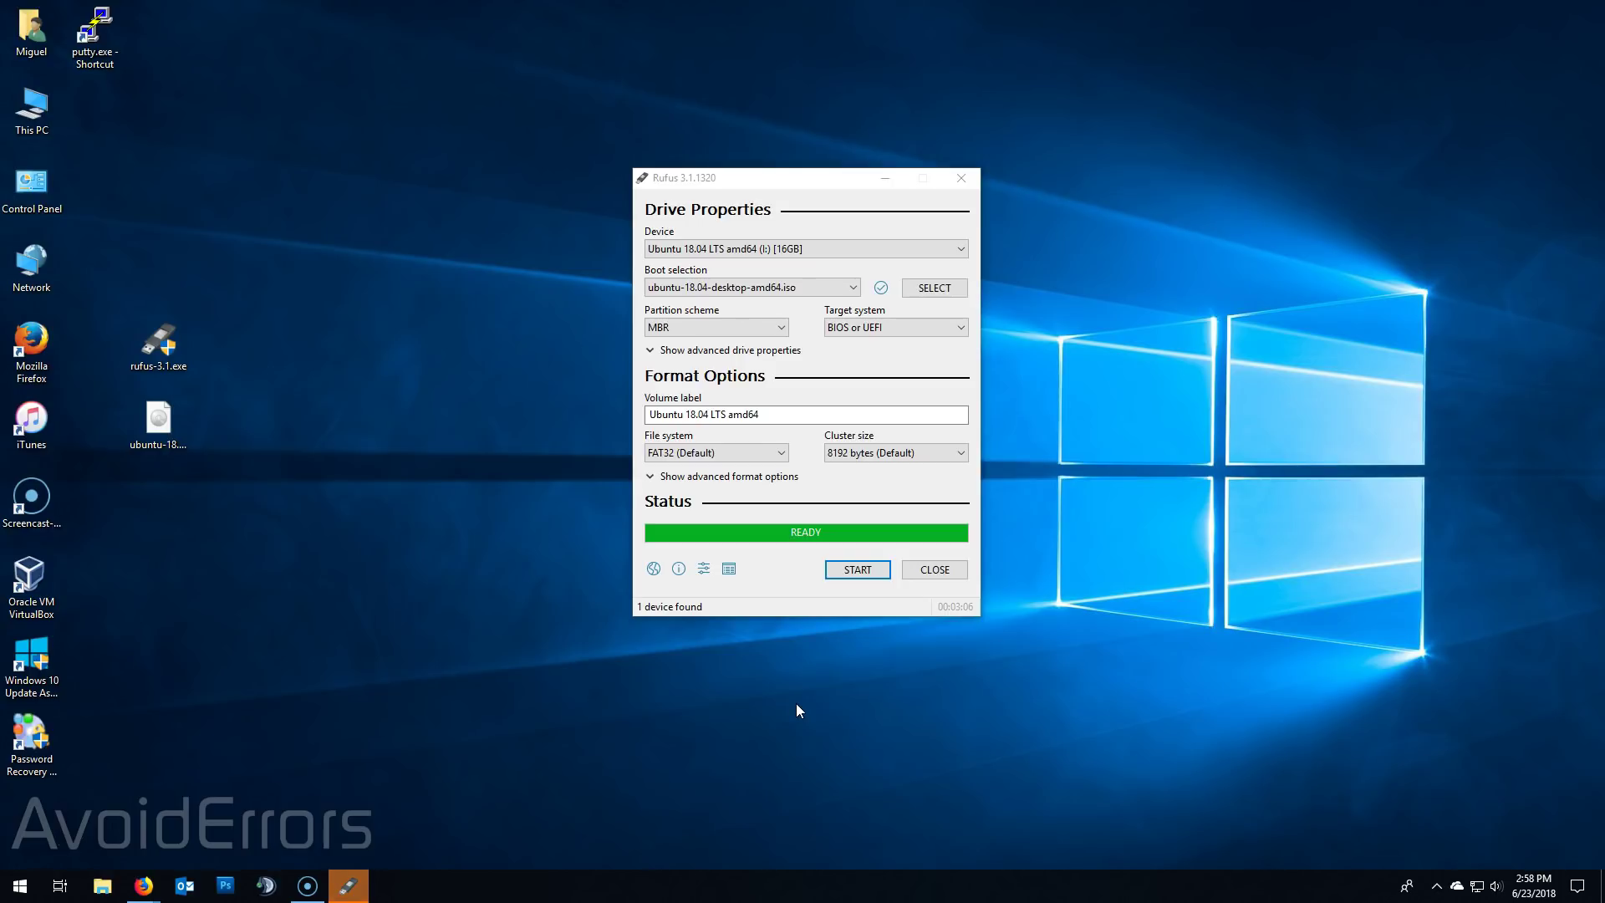
# - Close Rufus, then eject the UBUNTU 18_0 (I:) drive from This PC
pyautogui.click(929, 571)
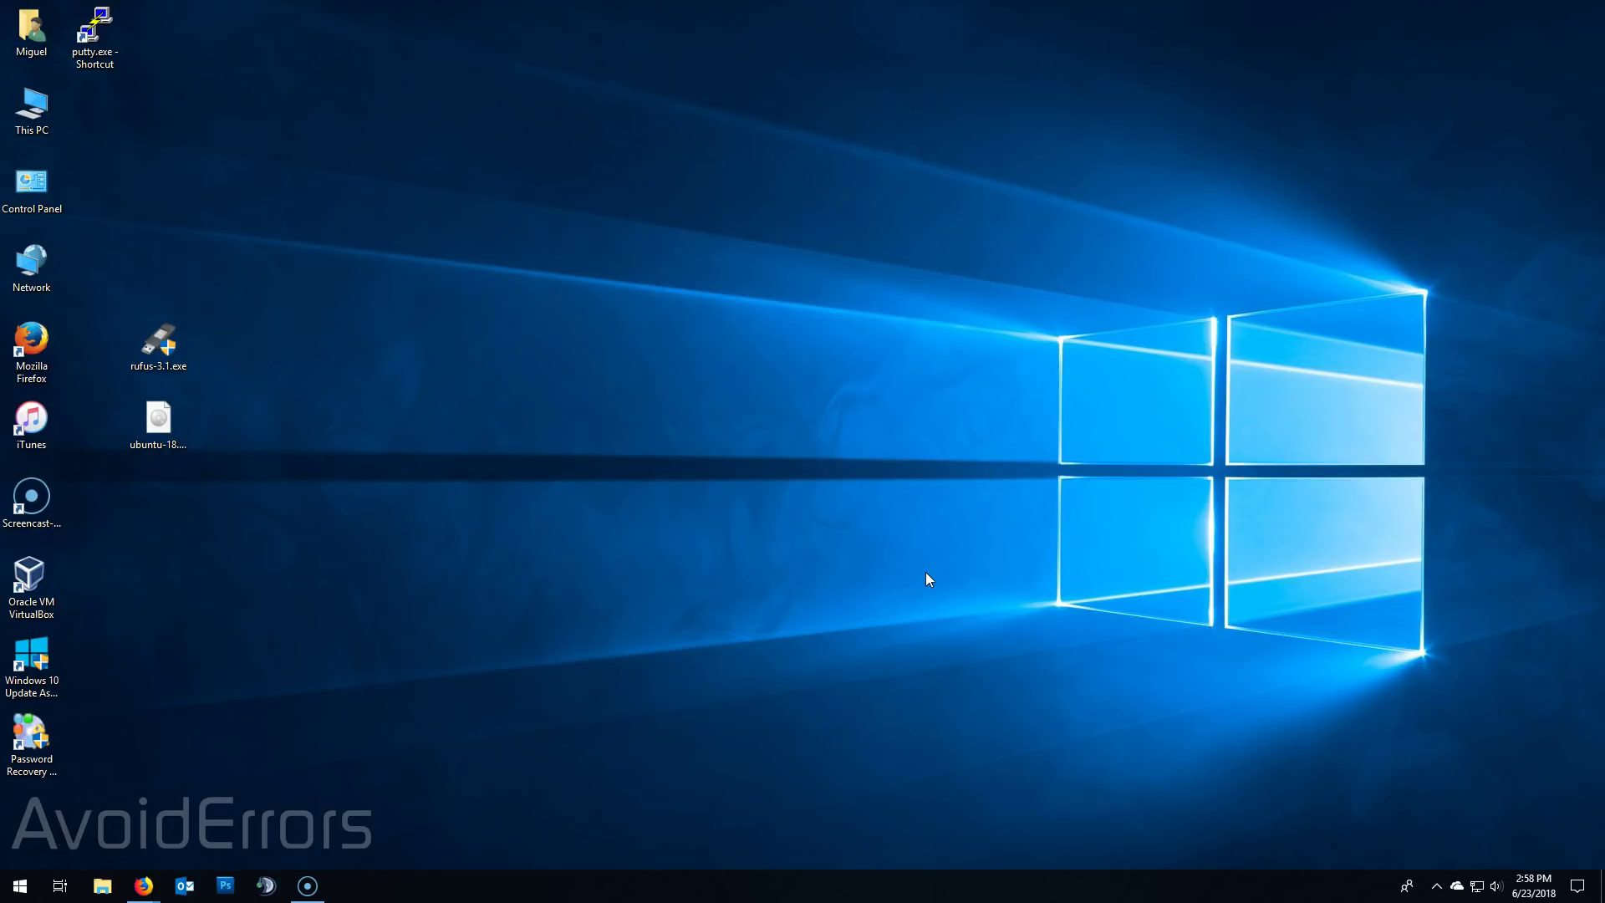
pyautogui.click(25, 113)
pyautogui.doubleClick(25, 113)
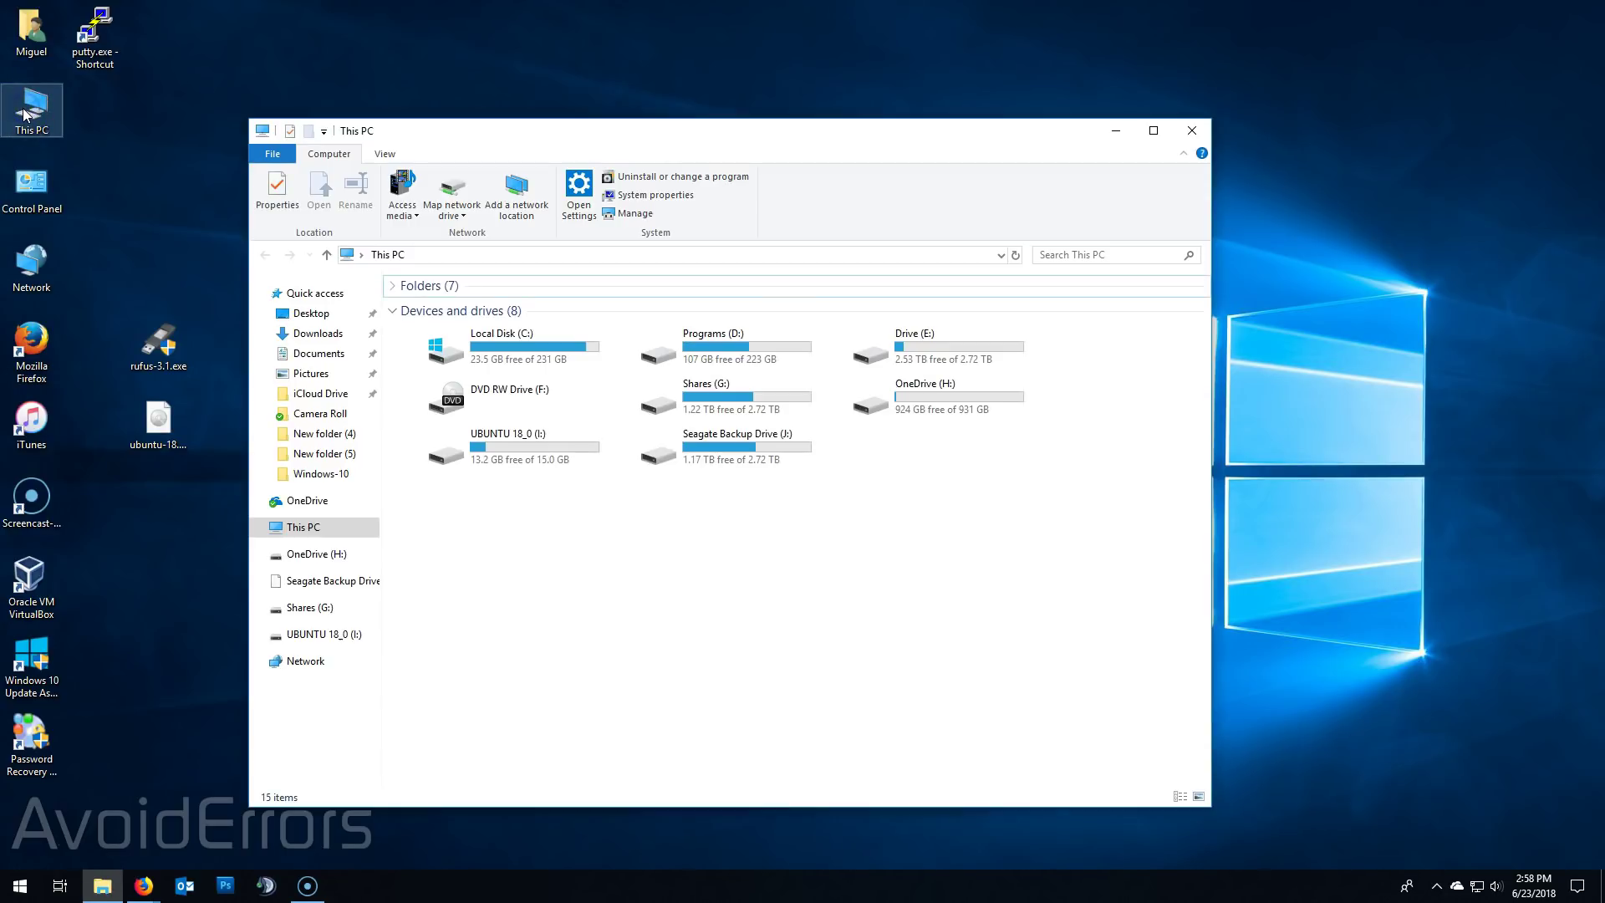
pyautogui.click(505, 470)
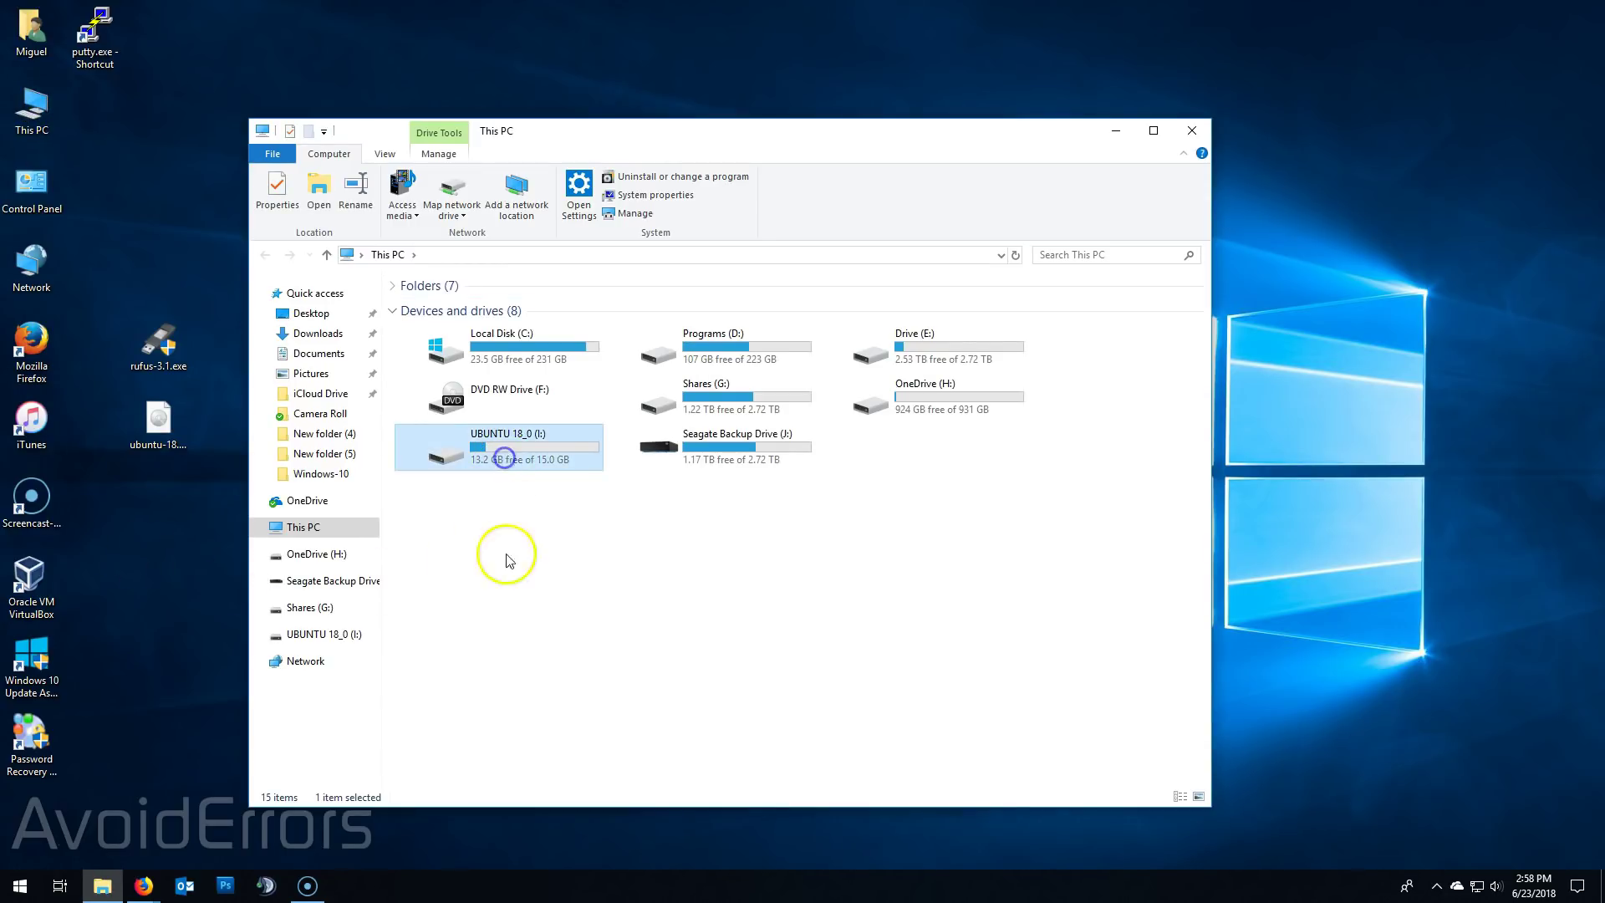
pyautogui.rightClick(535, 458)
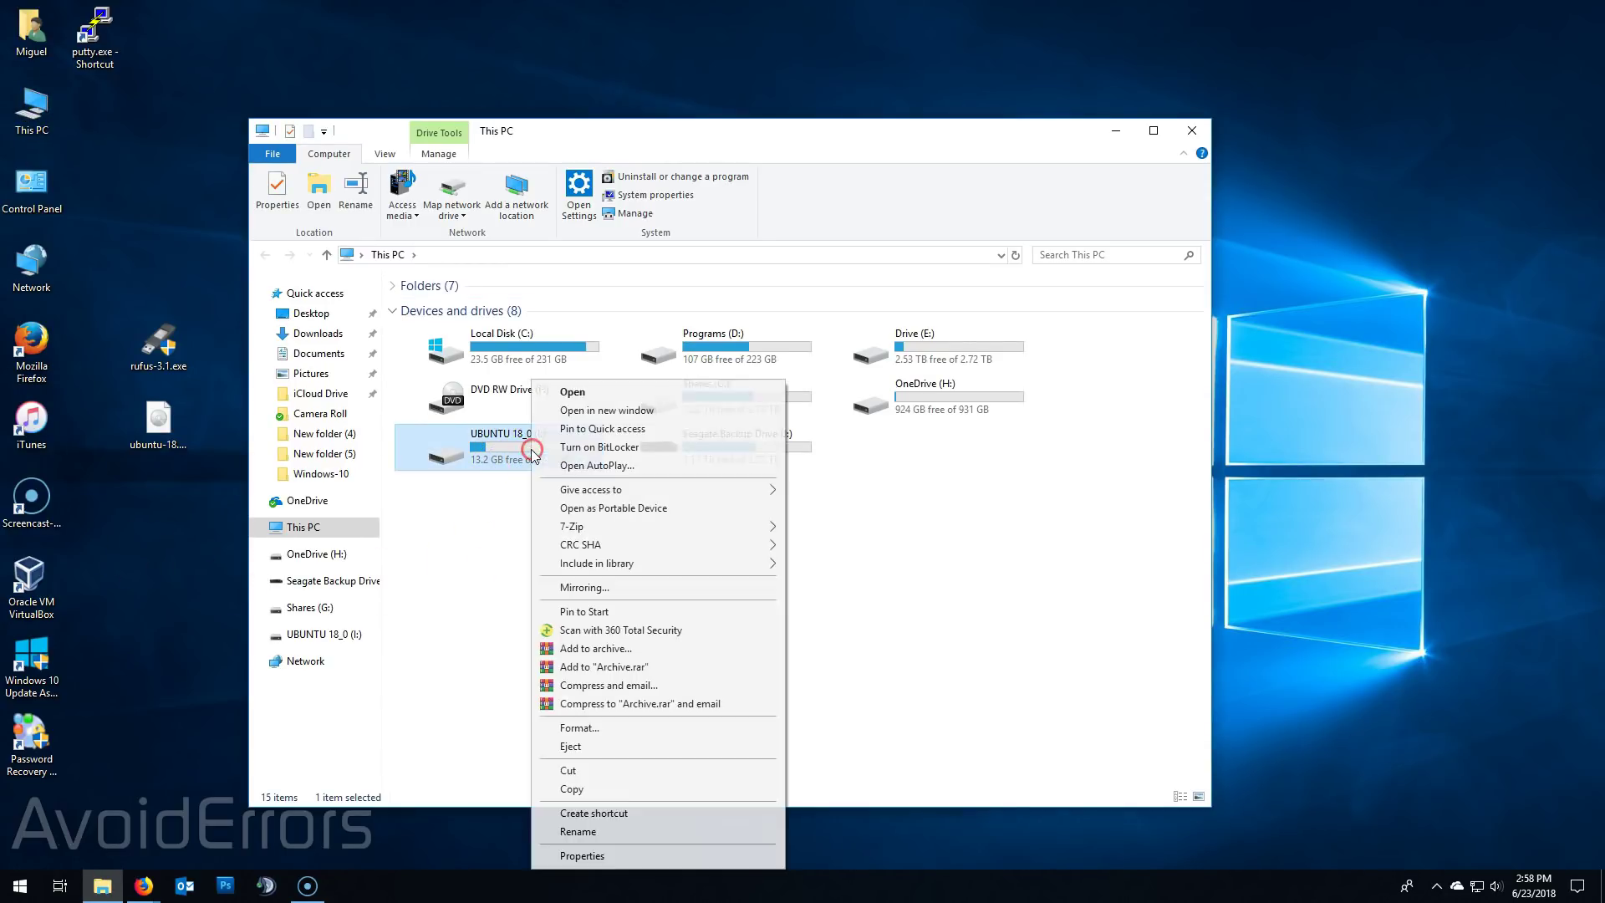
pyautogui.click(572, 749)
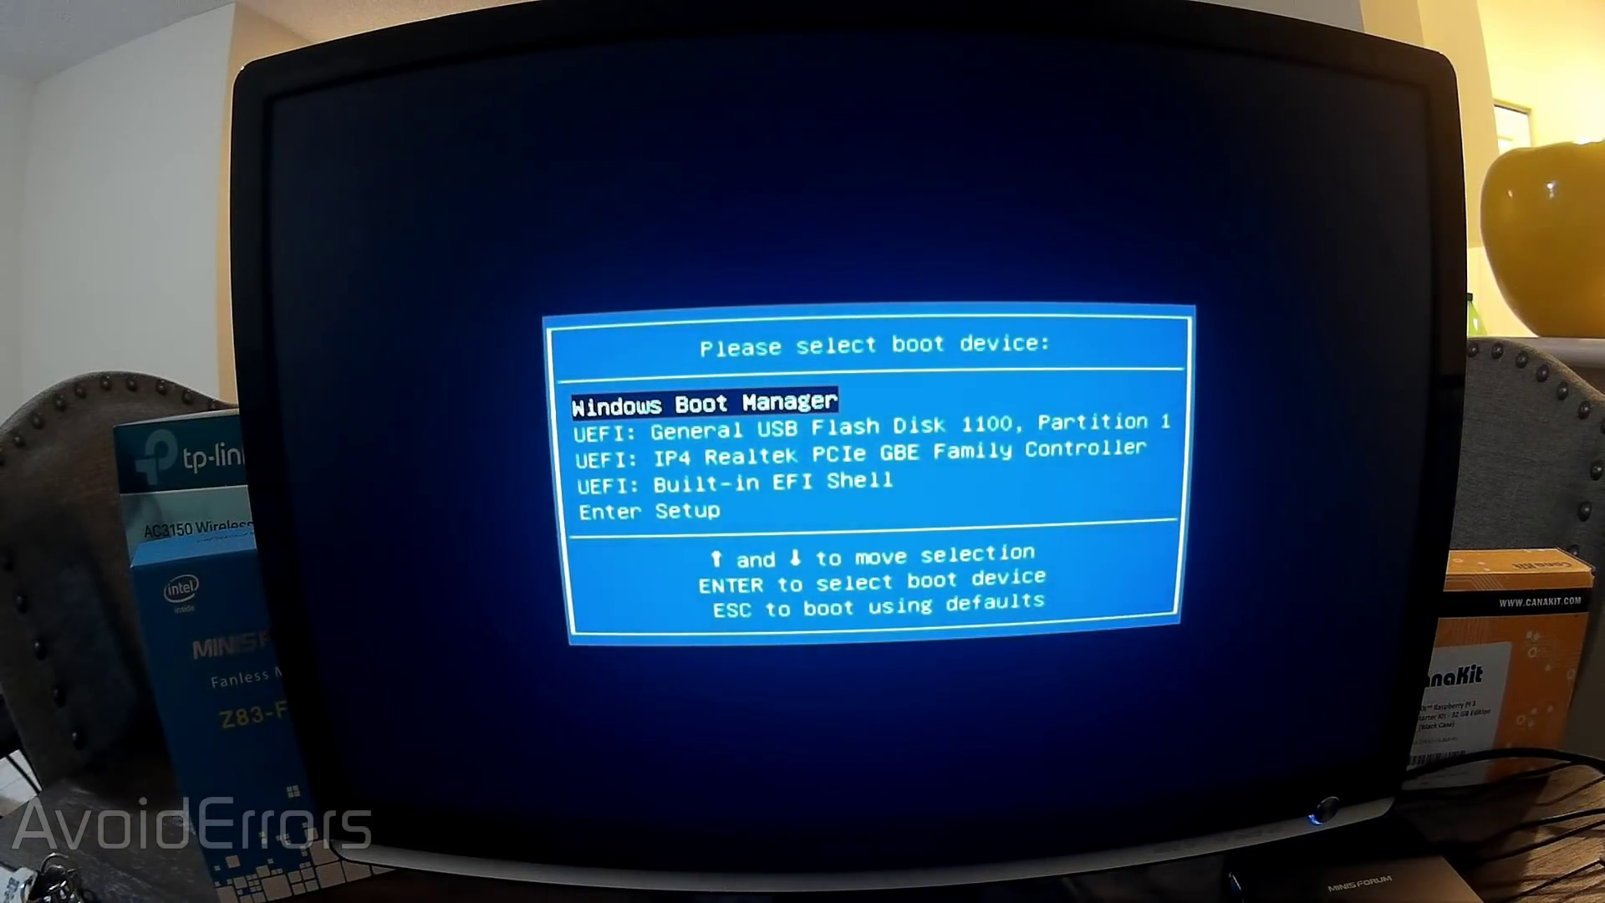
# - Boot the mini PC from the USB flash disk in the boot device menu
pyautogui.press('Down')
pyautogui.press('Down')
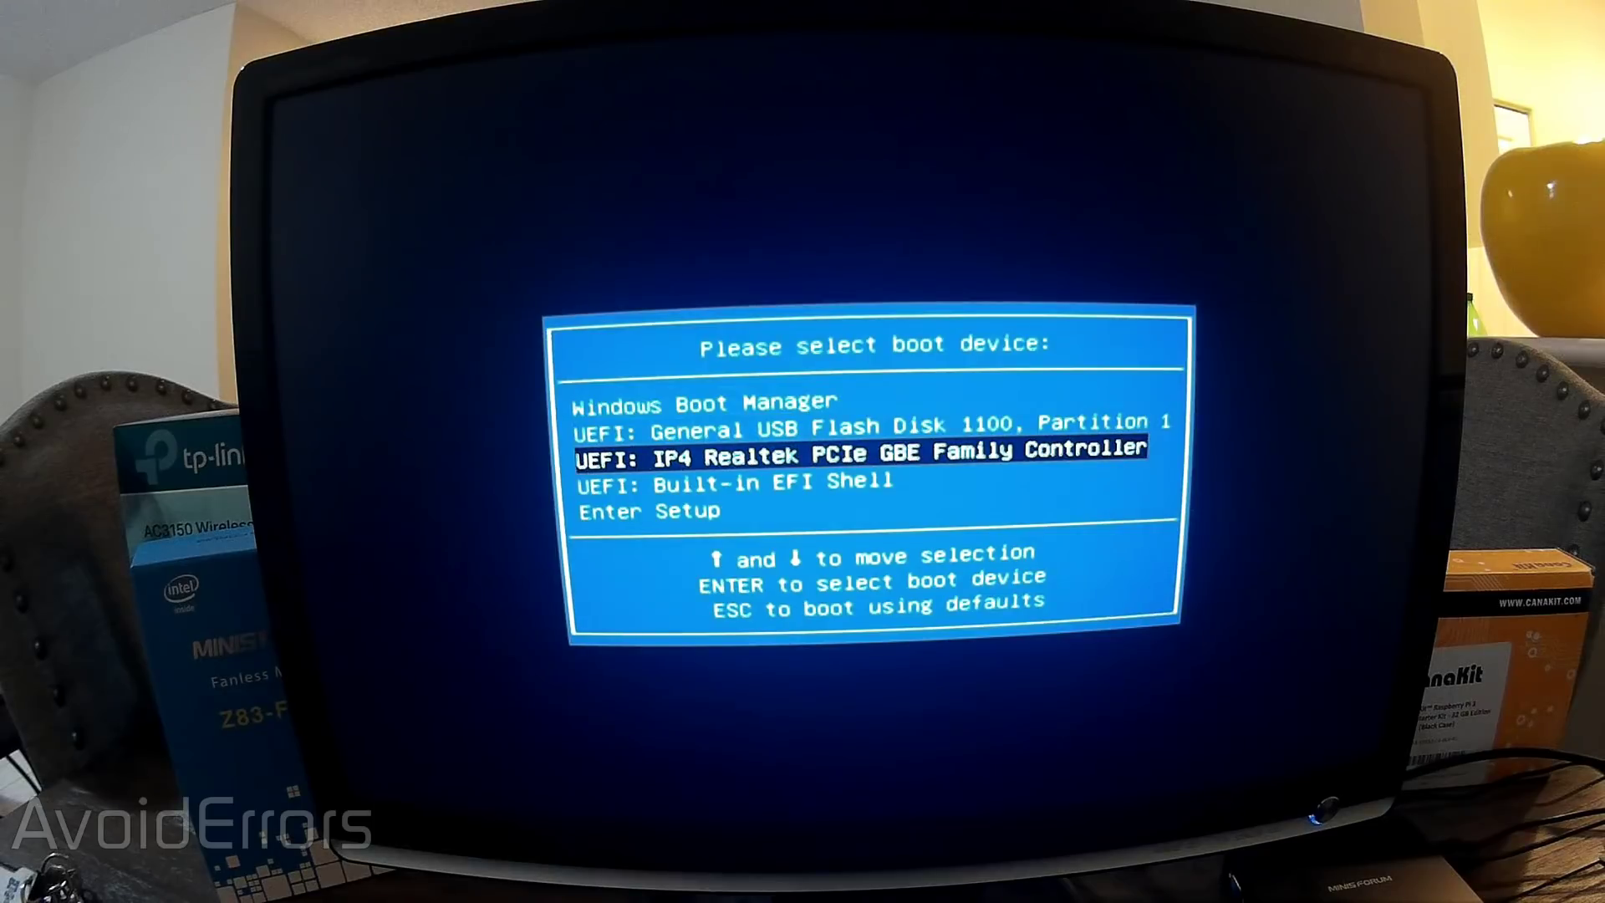
pyautogui.press('Up')
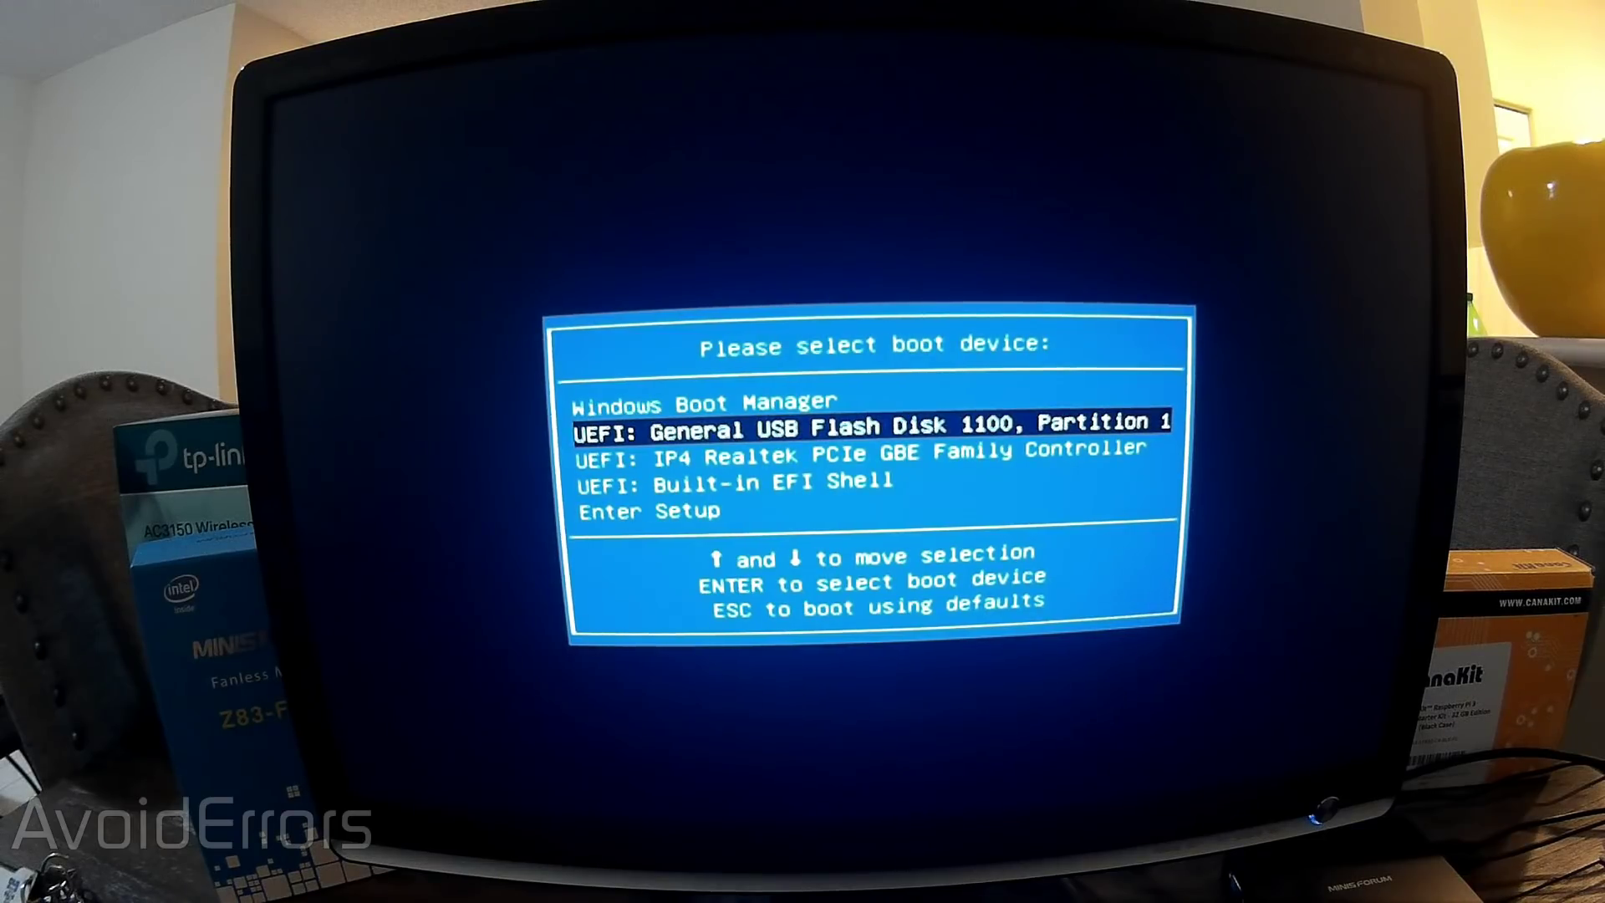
pyautogui.press('Return')
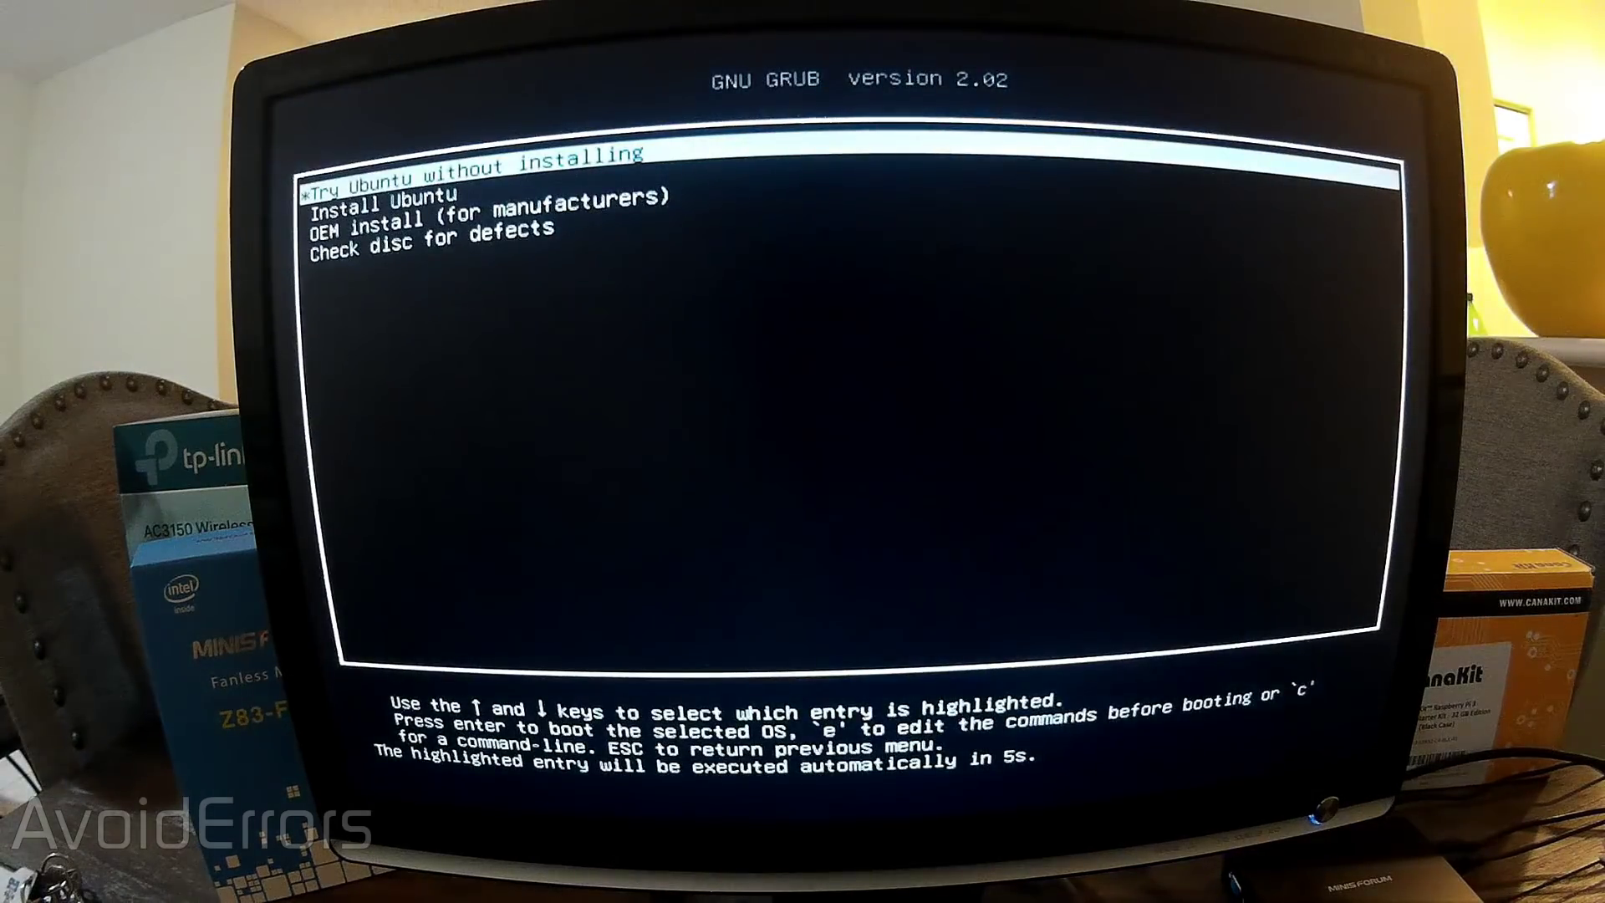
# - Select the Install Ubuntu entry in the GRUB menu and boot it
pyautogui.press('Down')
pyautogui.press('Up')
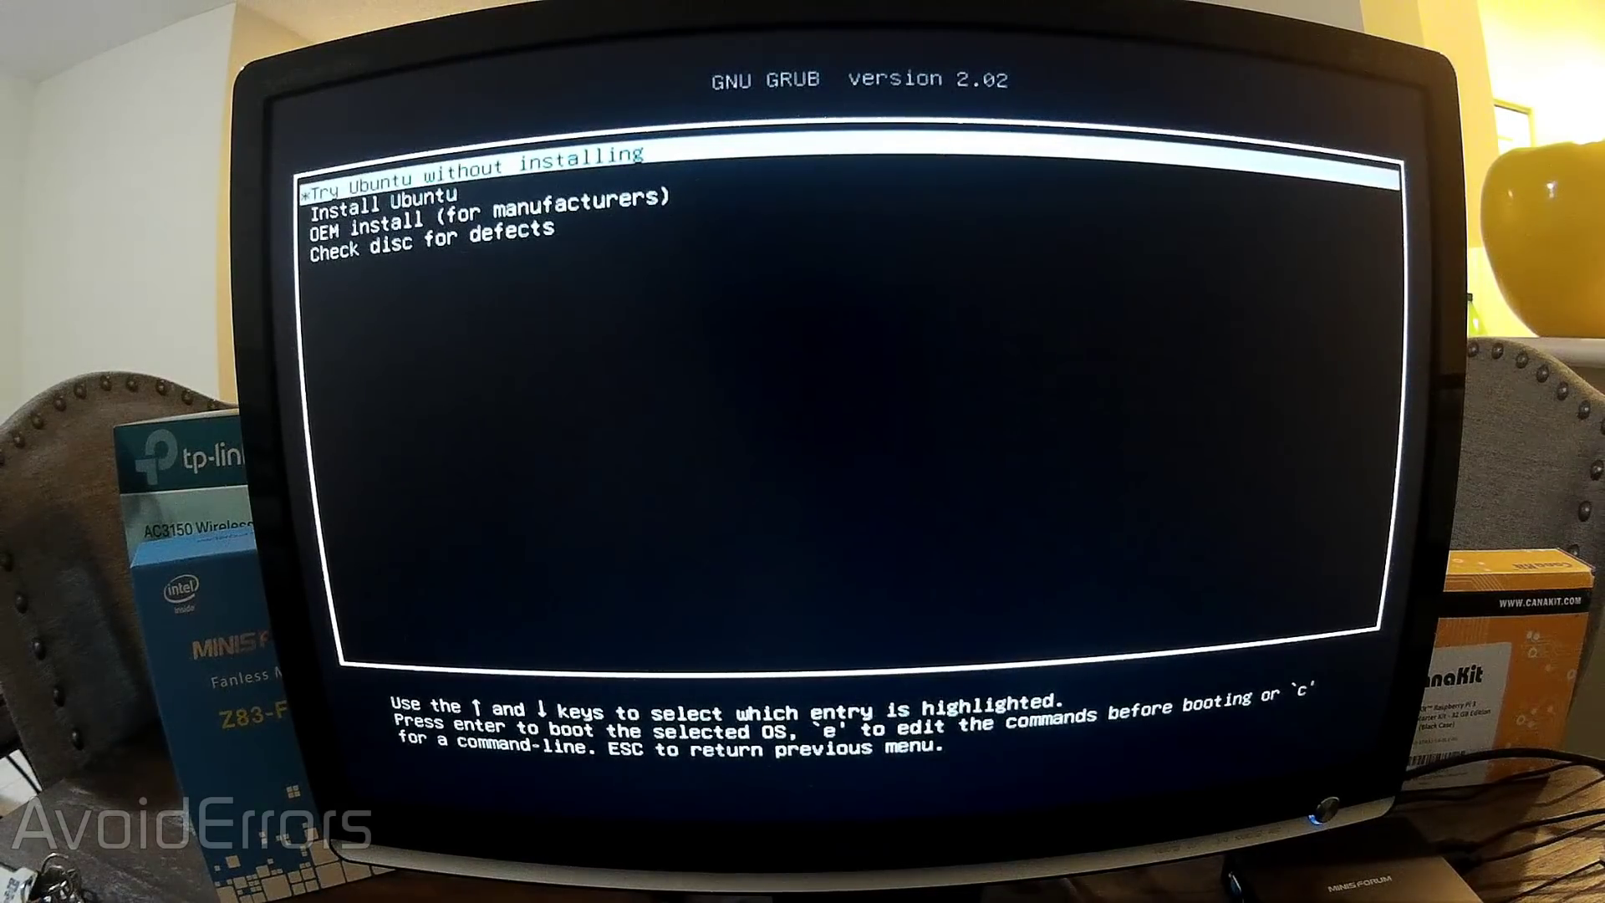
pyautogui.press('Down')
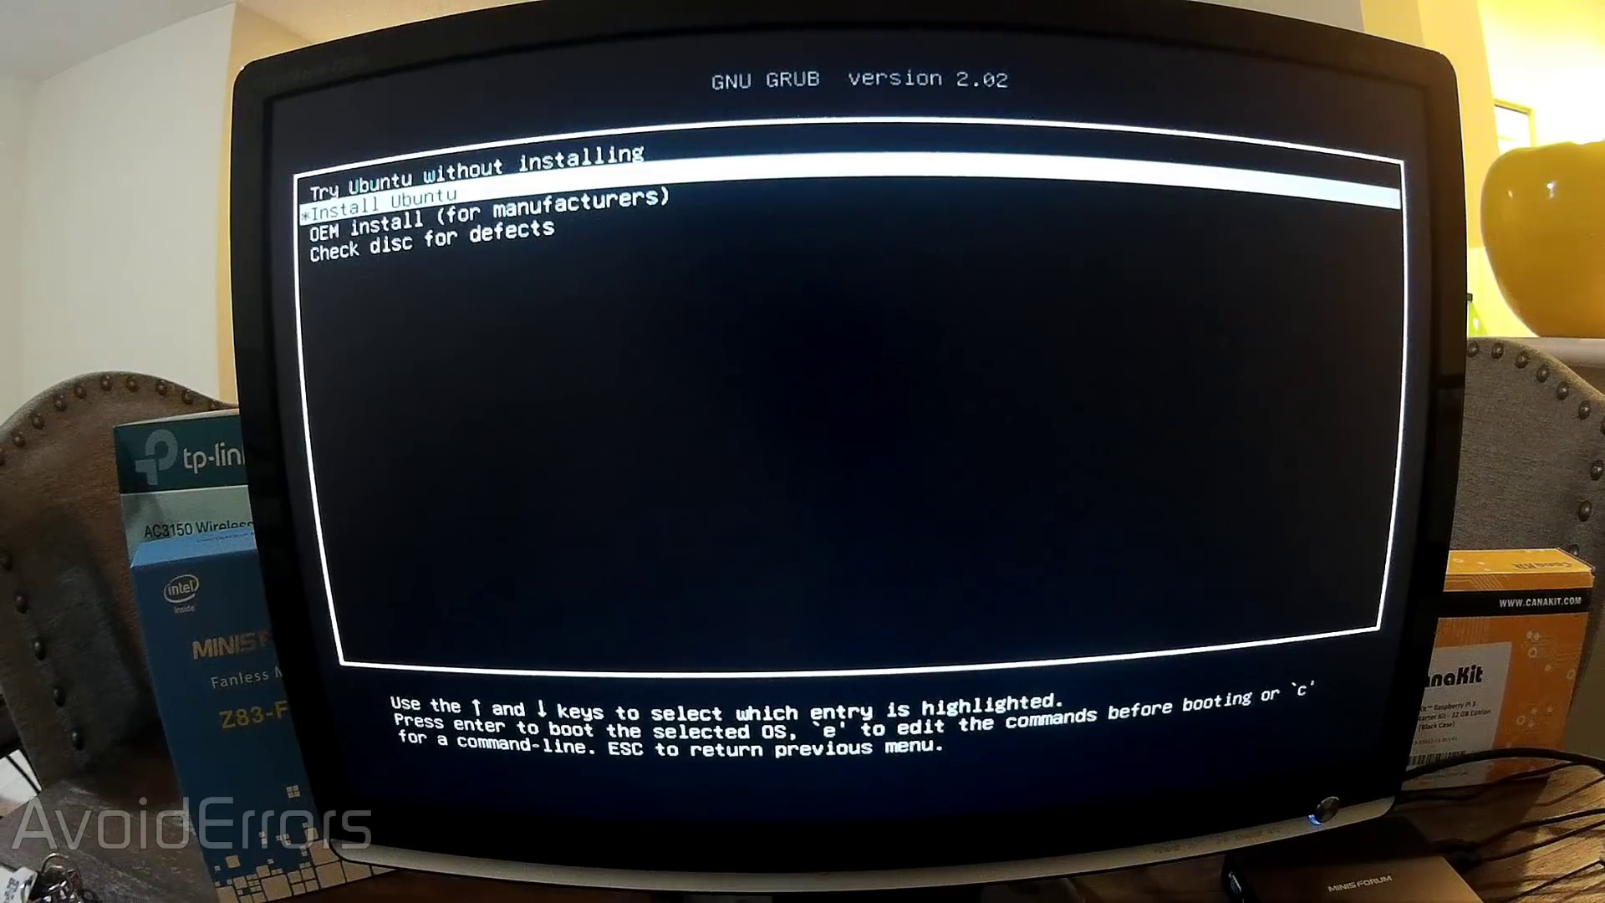
pyautogui.press('Return')
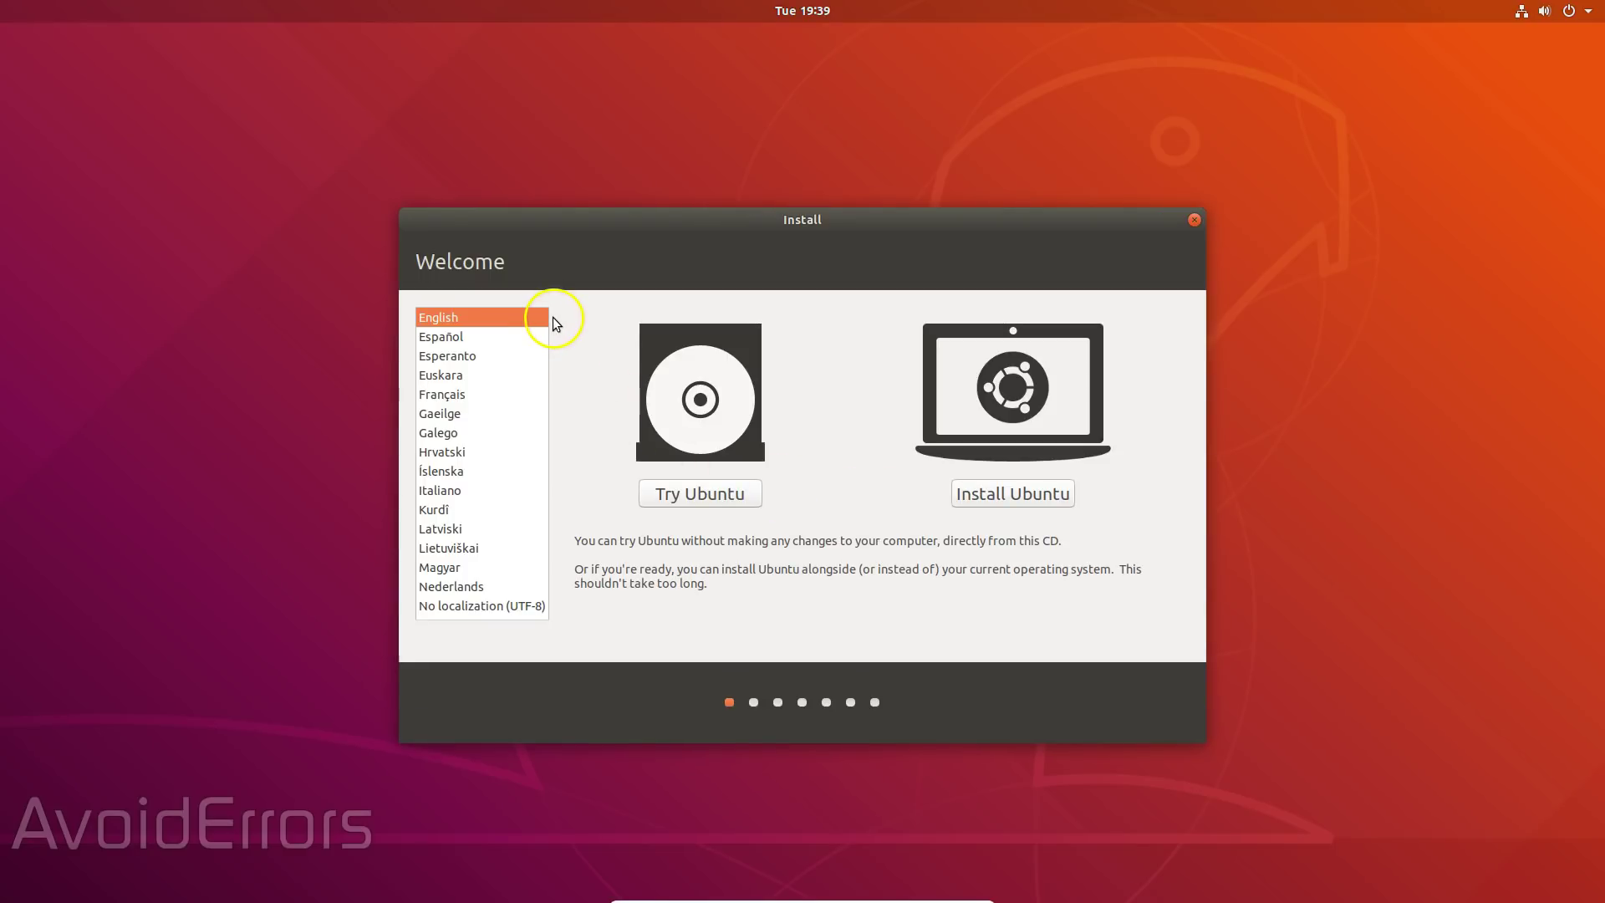
# - Start the English install with the English (US) keyboard and a Minimal installation
pyautogui.click(972, 500)
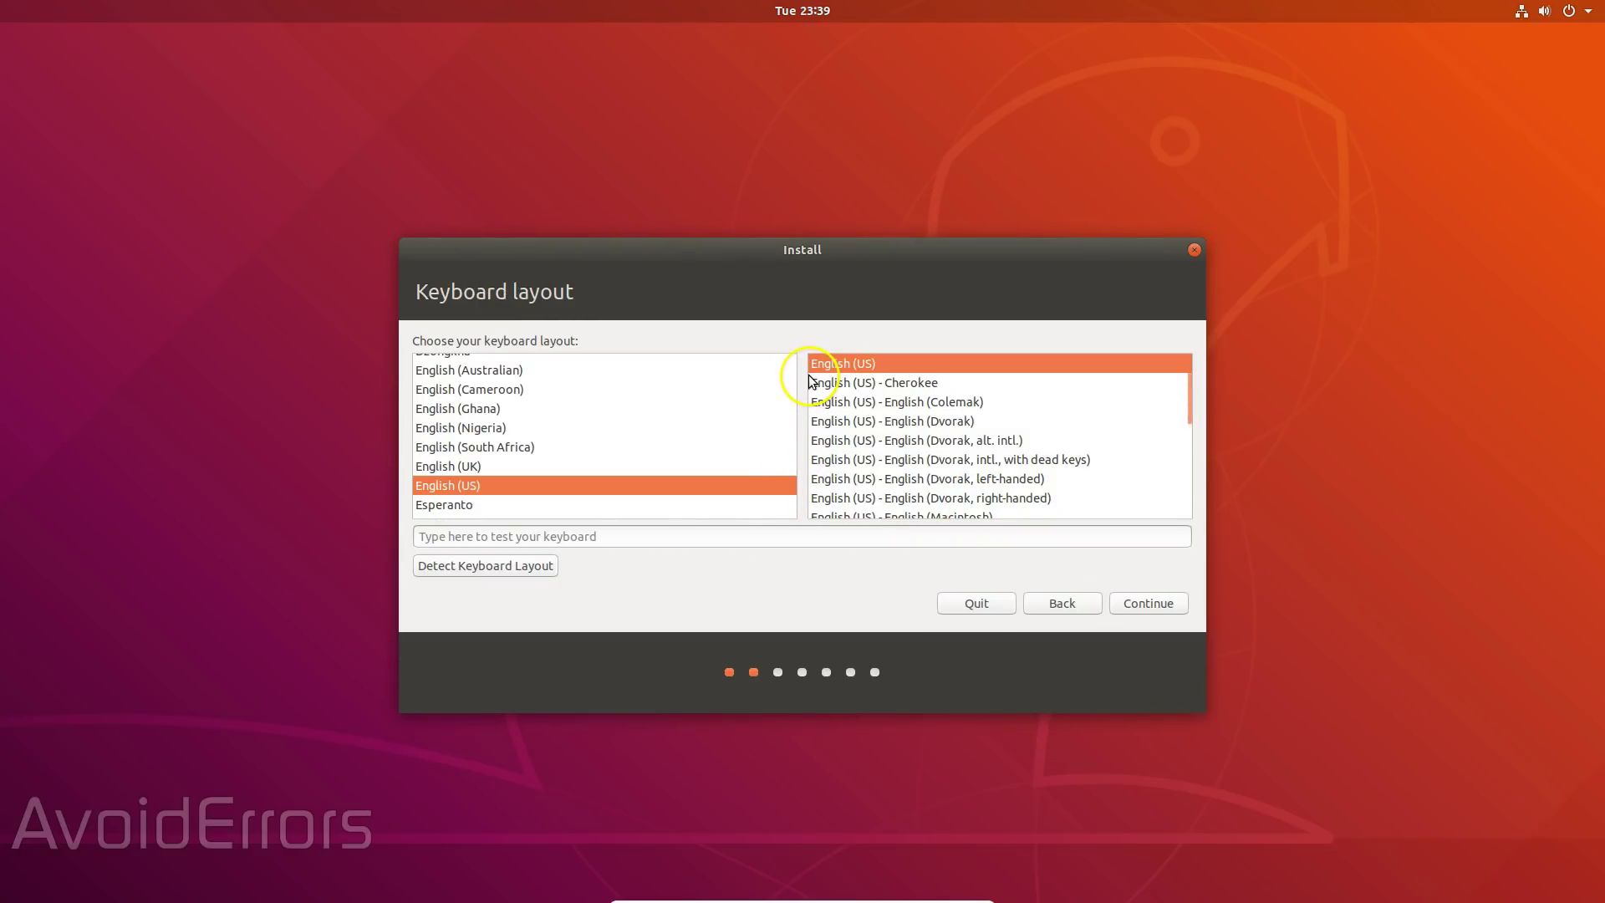
pyautogui.click(1123, 617)
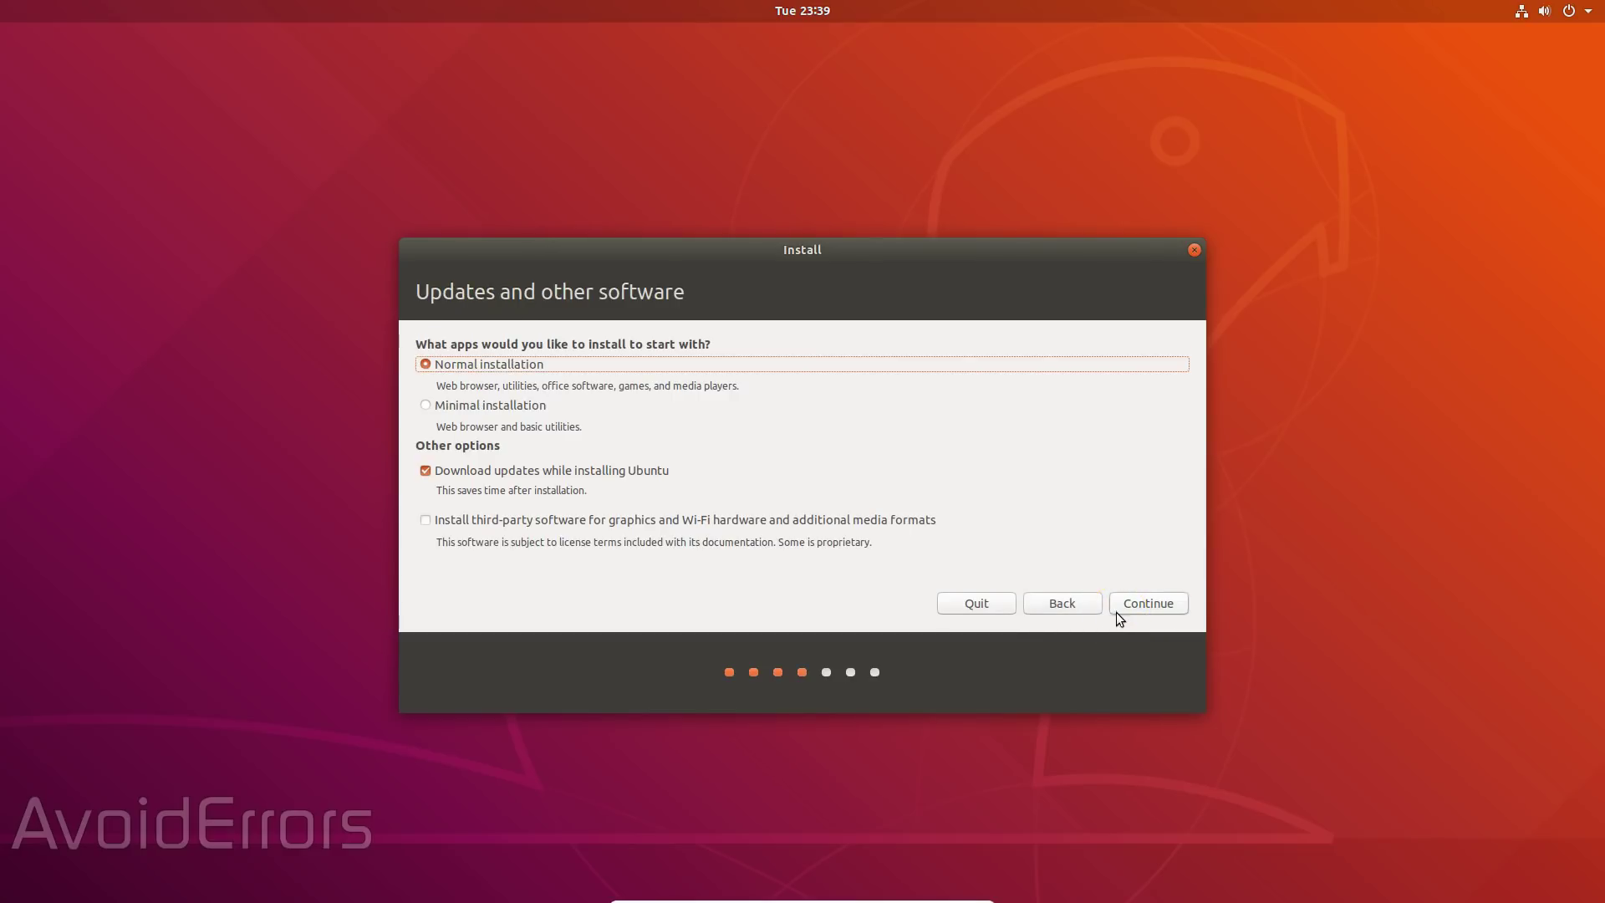
pyautogui.click(426, 406)
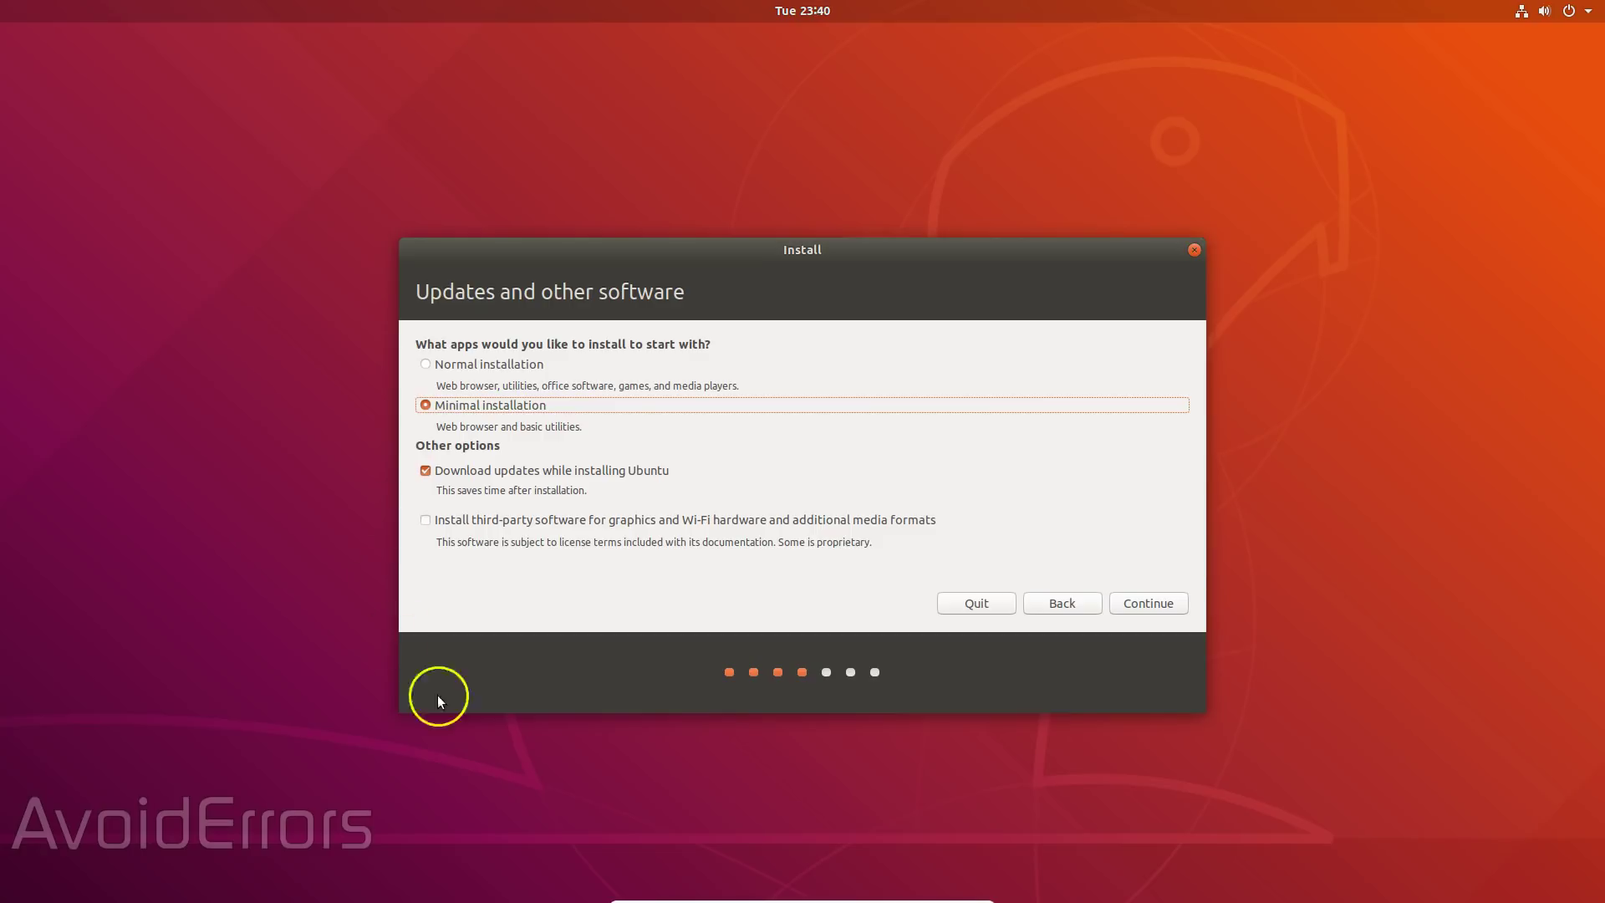
pyautogui.click(1135, 613)
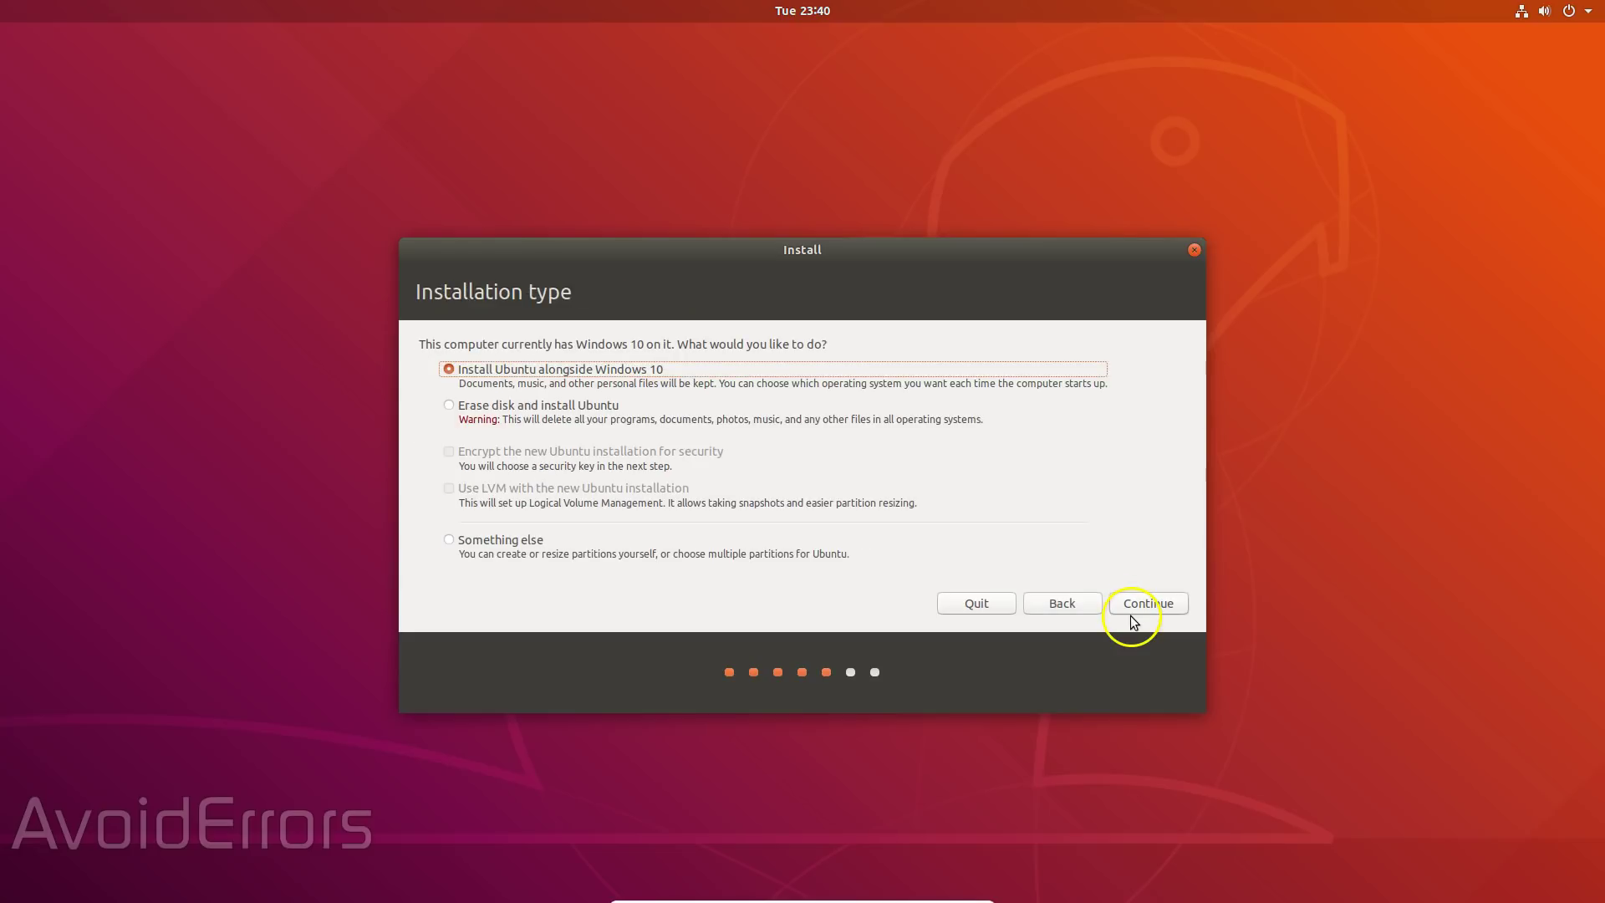
# - Choose Erase disk and install Ubuntu, then confirm writing the partition changes to disk
pyautogui.click(449, 407)
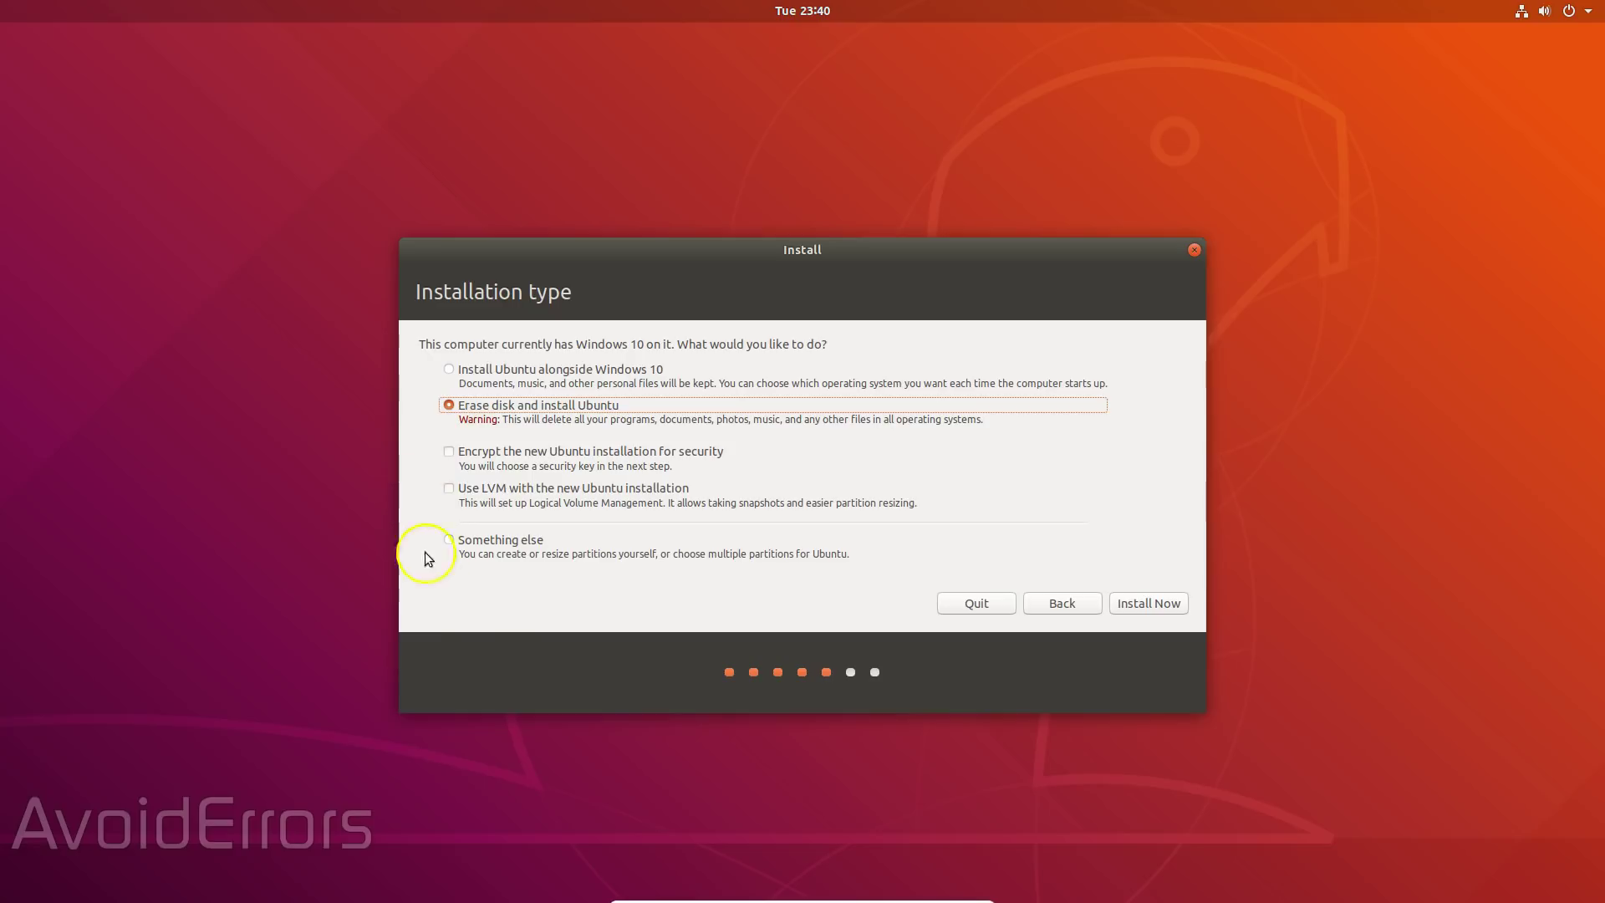
pyautogui.click(1144, 611)
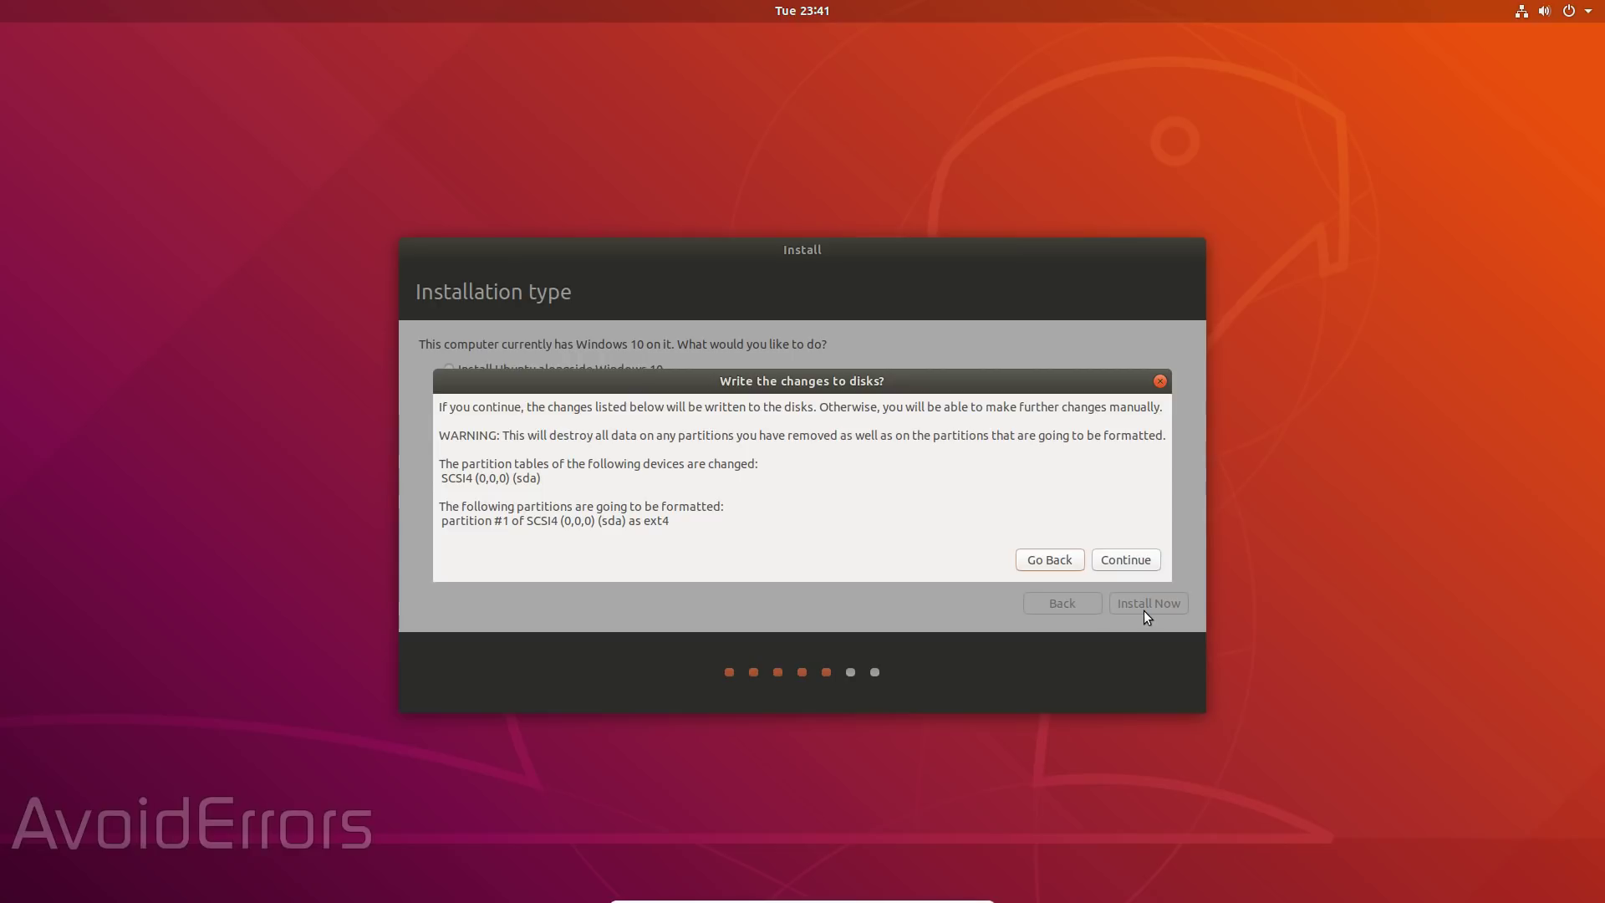
pyautogui.click(1148, 564)
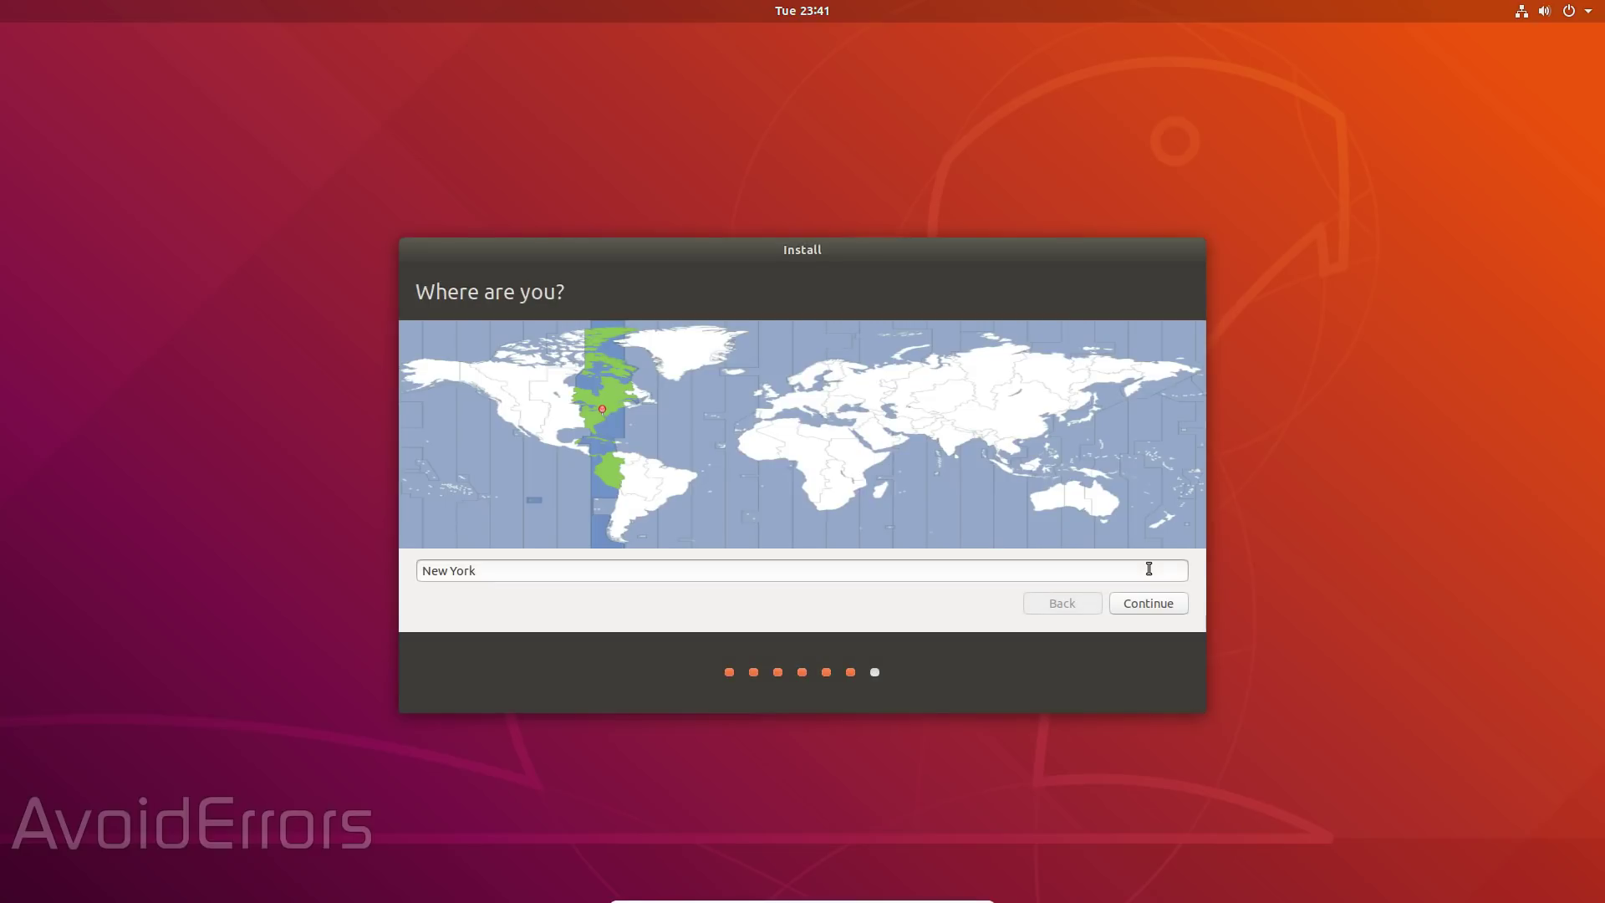
# - Keep New York as location, enable automatic login for the new user, then restart after installing
pyautogui.click(1180, 603)
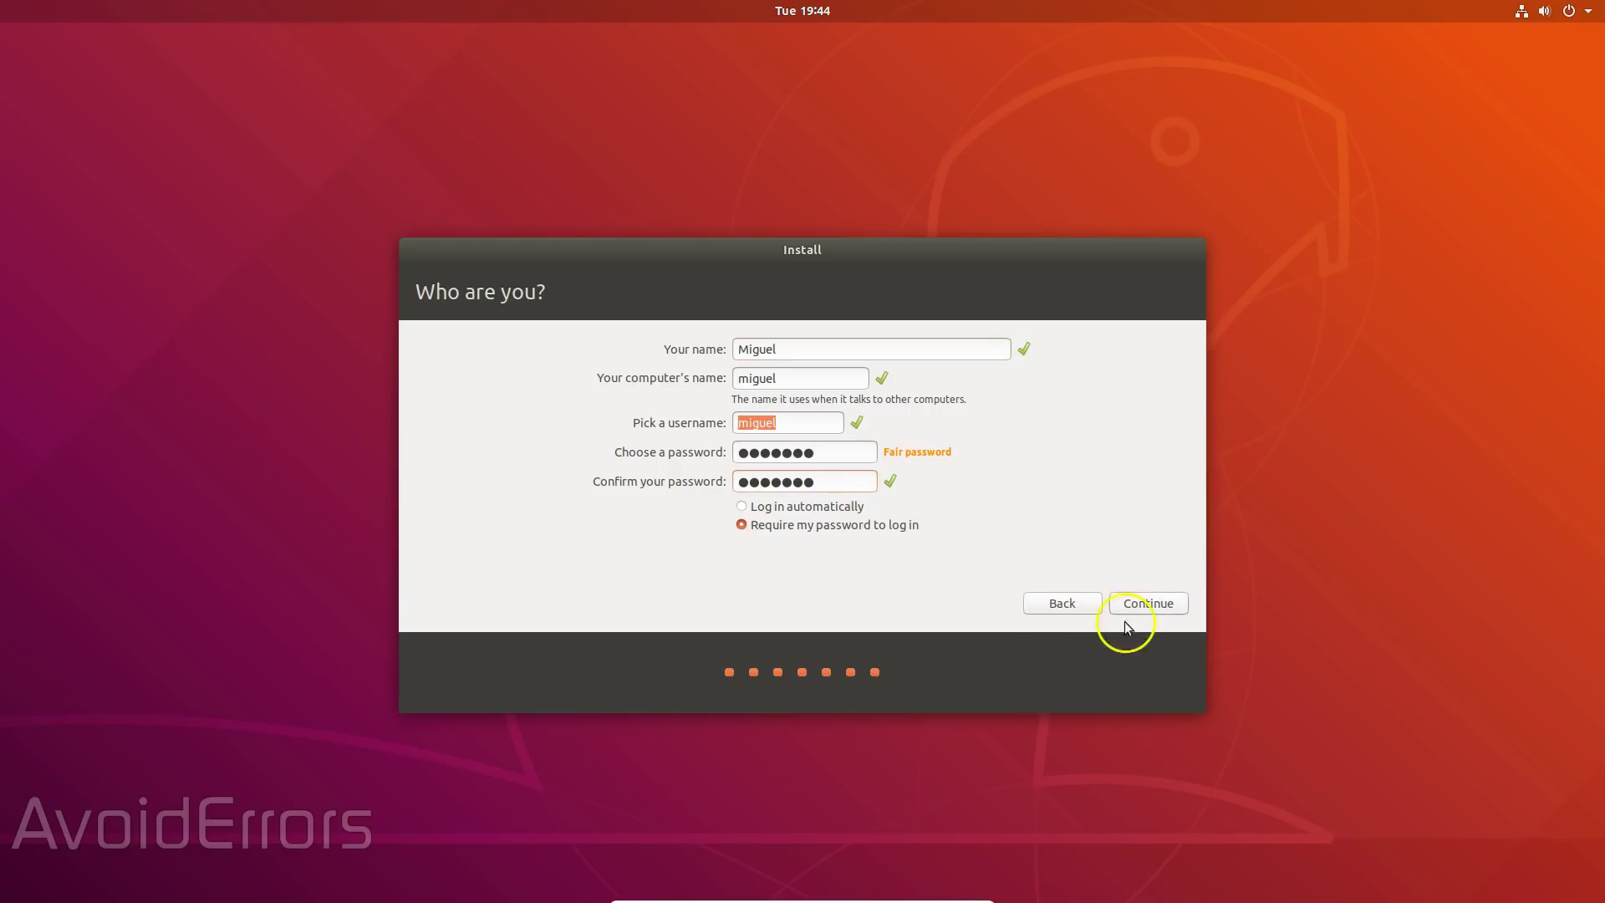
pyautogui.click(741, 506)
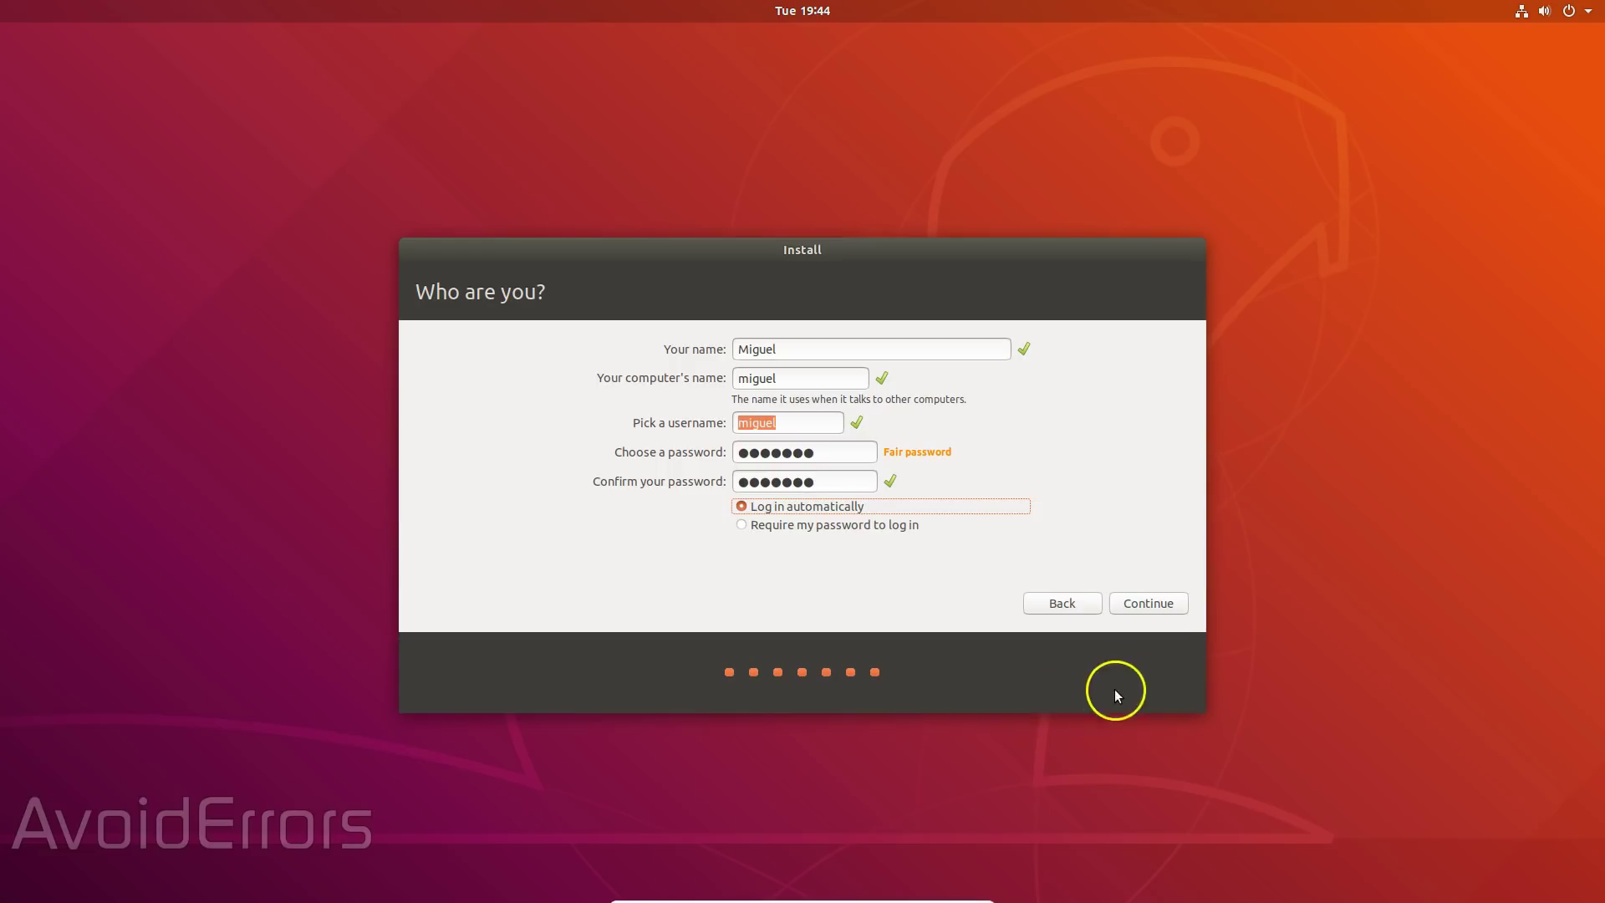
pyautogui.click(1180, 607)
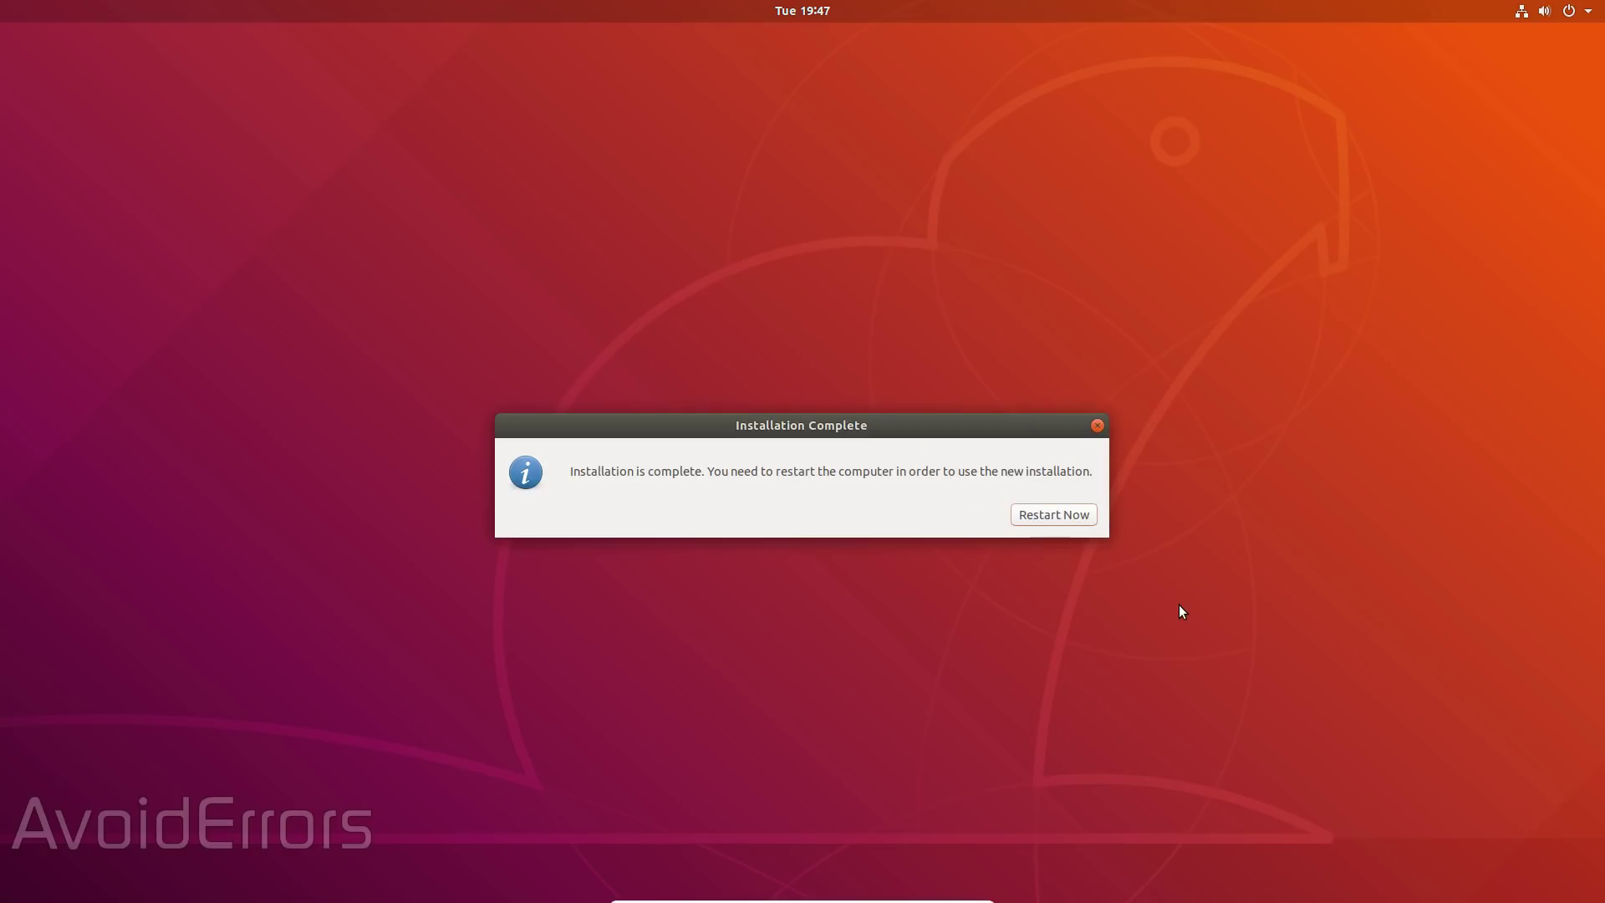
pyautogui.click(1090, 518)
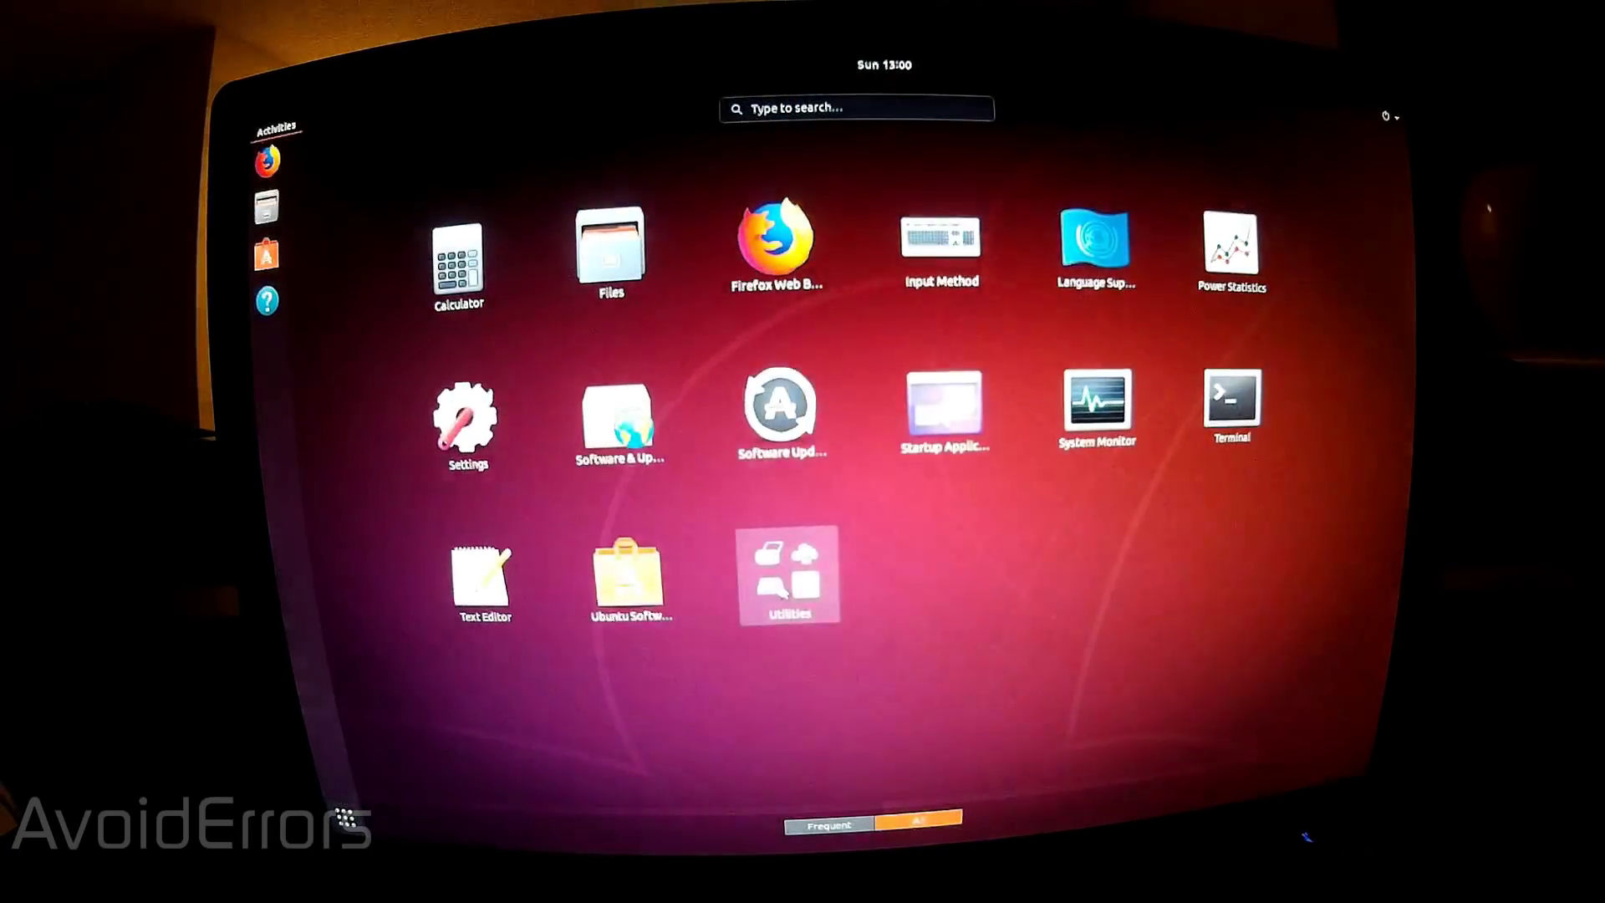
# - Open Disks from the Utilities folder in Show Applications
pyautogui.click(784, 586)
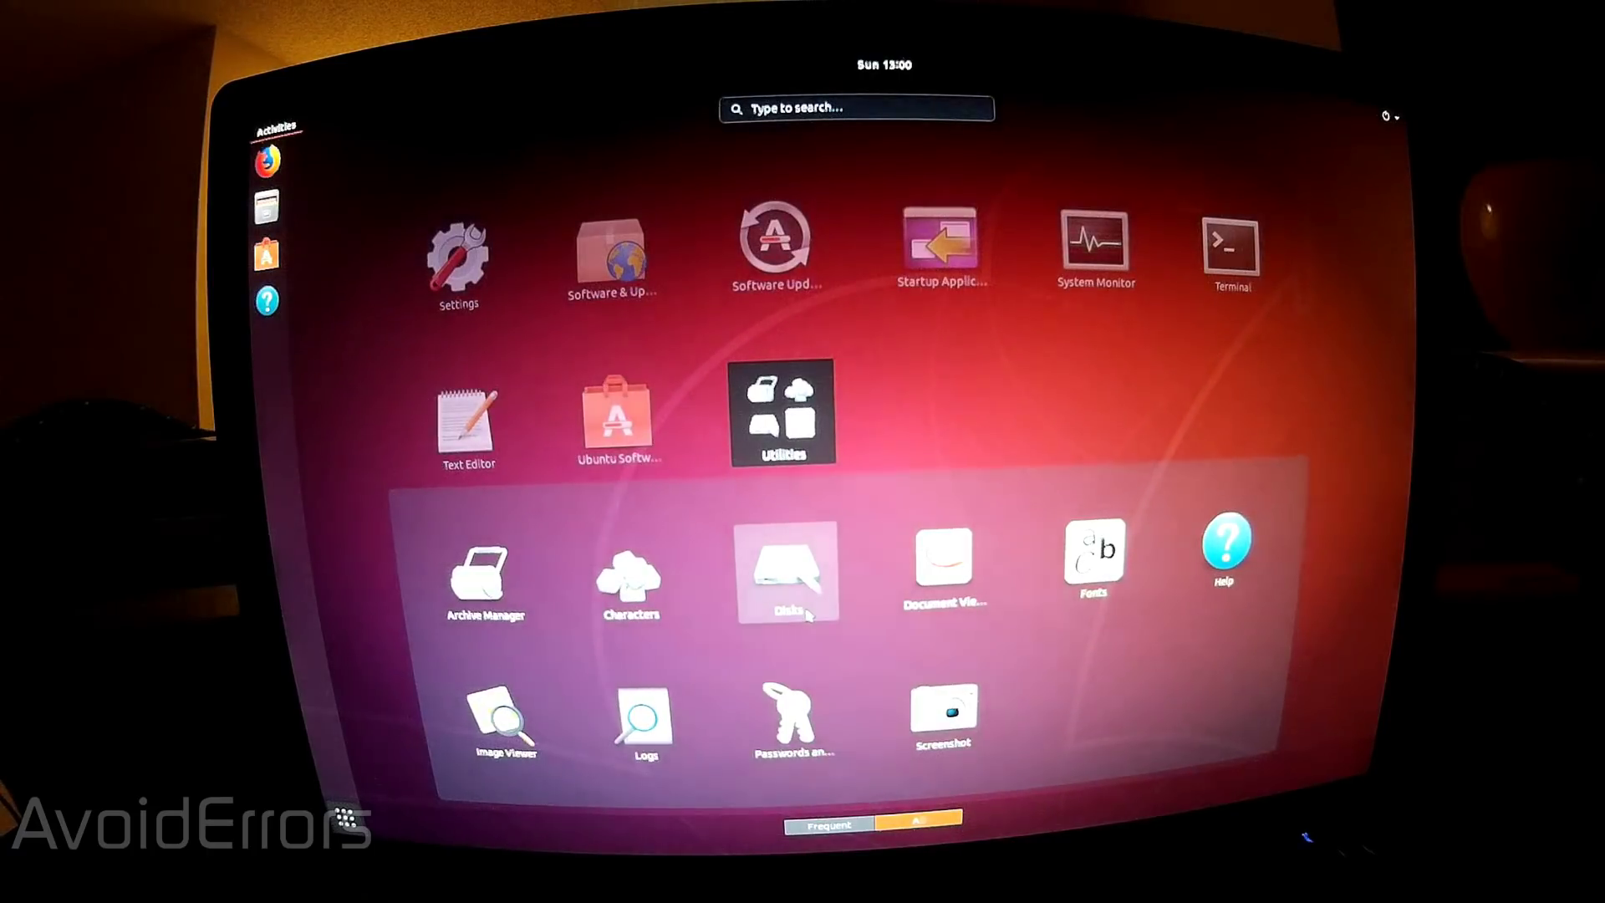
pyautogui.click(808, 614)
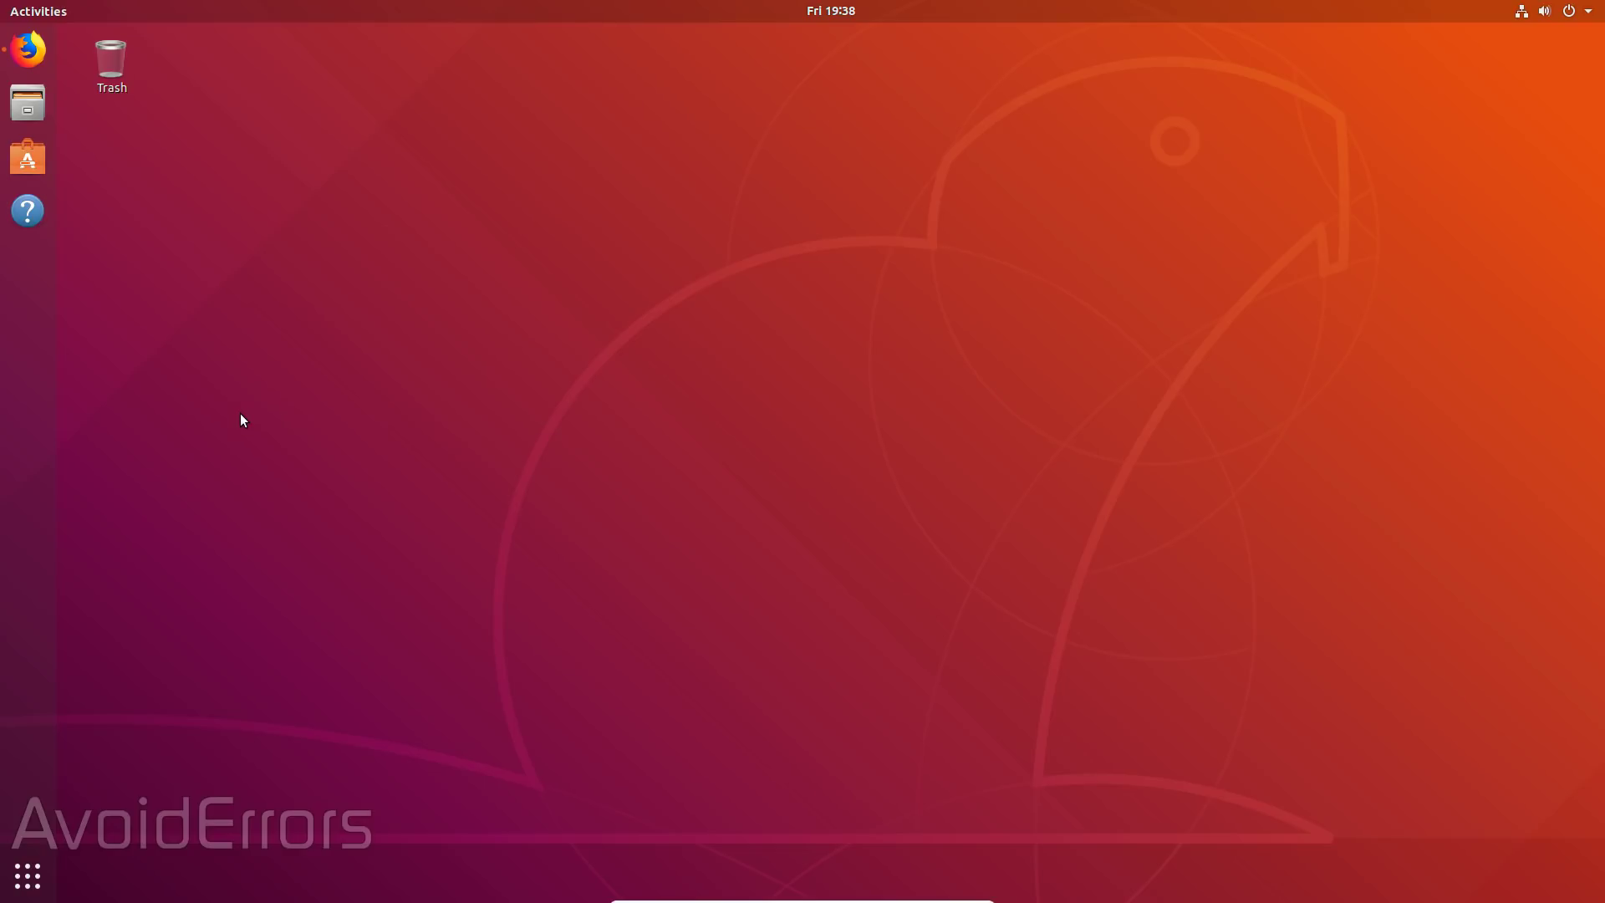
# - Open a new terminal from the desktop and place it beside Firefox showing avoiderrors.com
pyautogui.rightClick(195, 243)
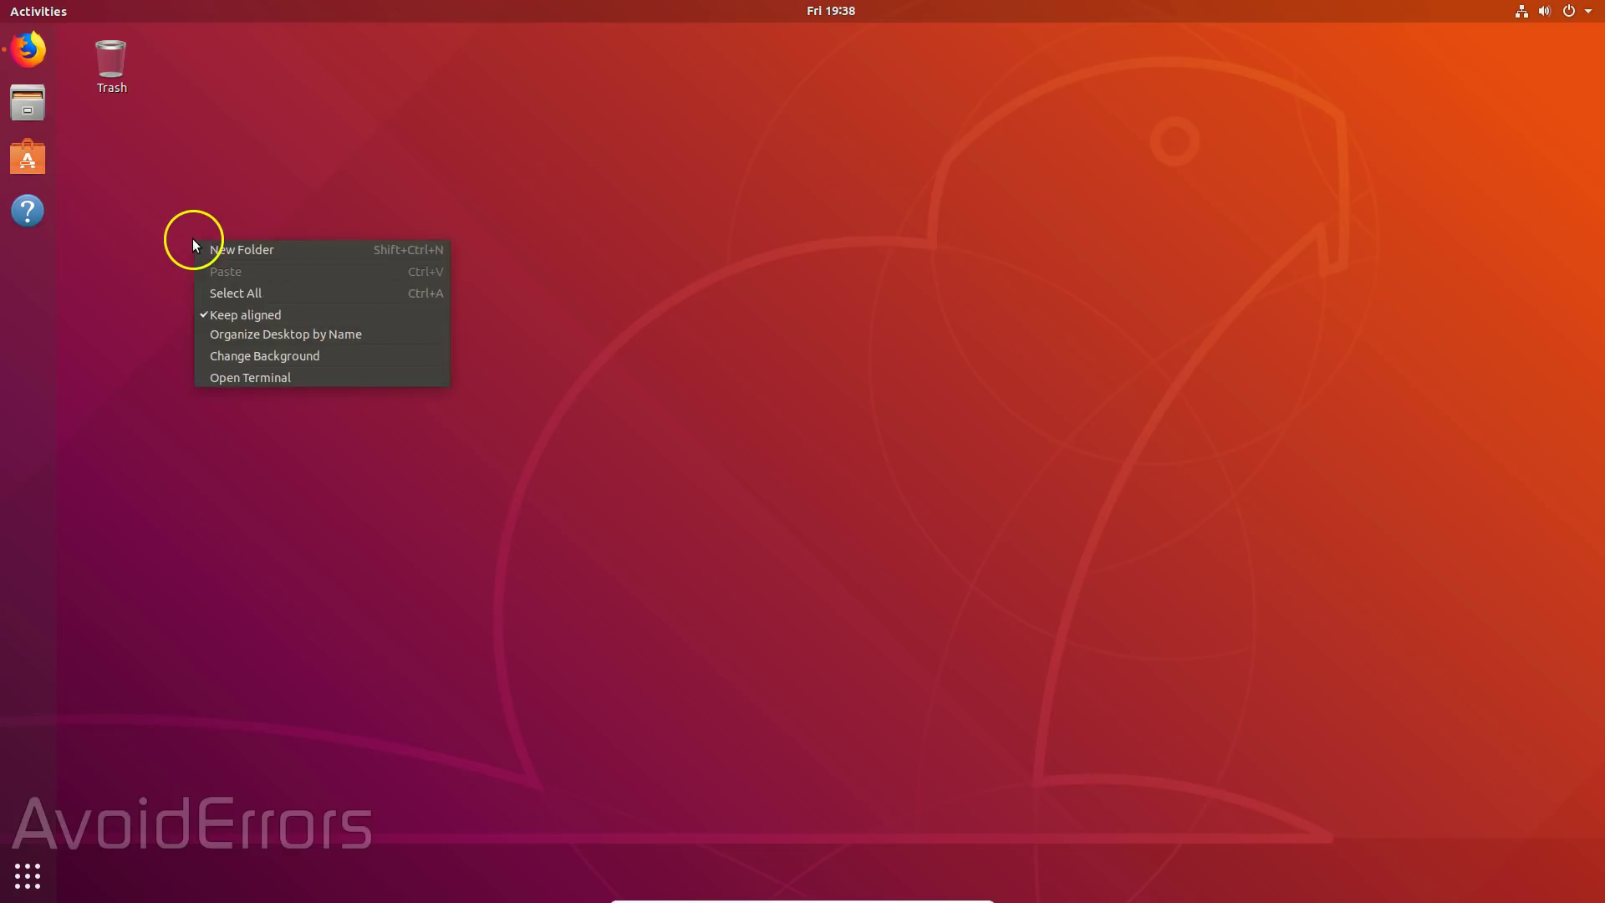
pyautogui.click(253, 381)
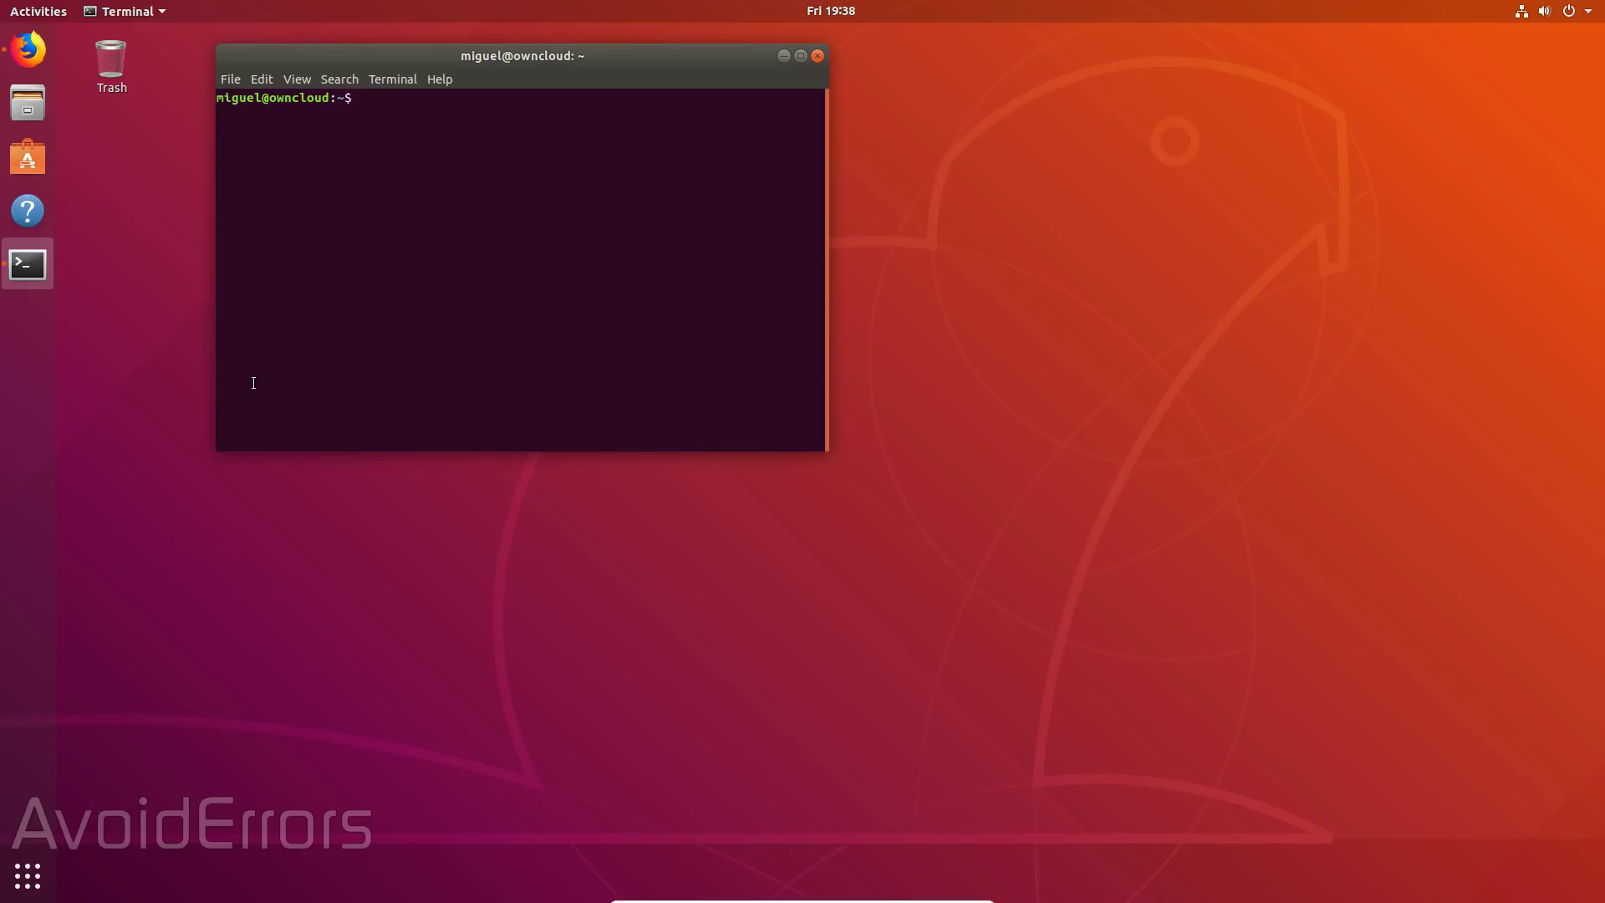
pyautogui.moveTo(520, 56); pyautogui.dragTo(411, 272)
pyautogui.click(30, 50)
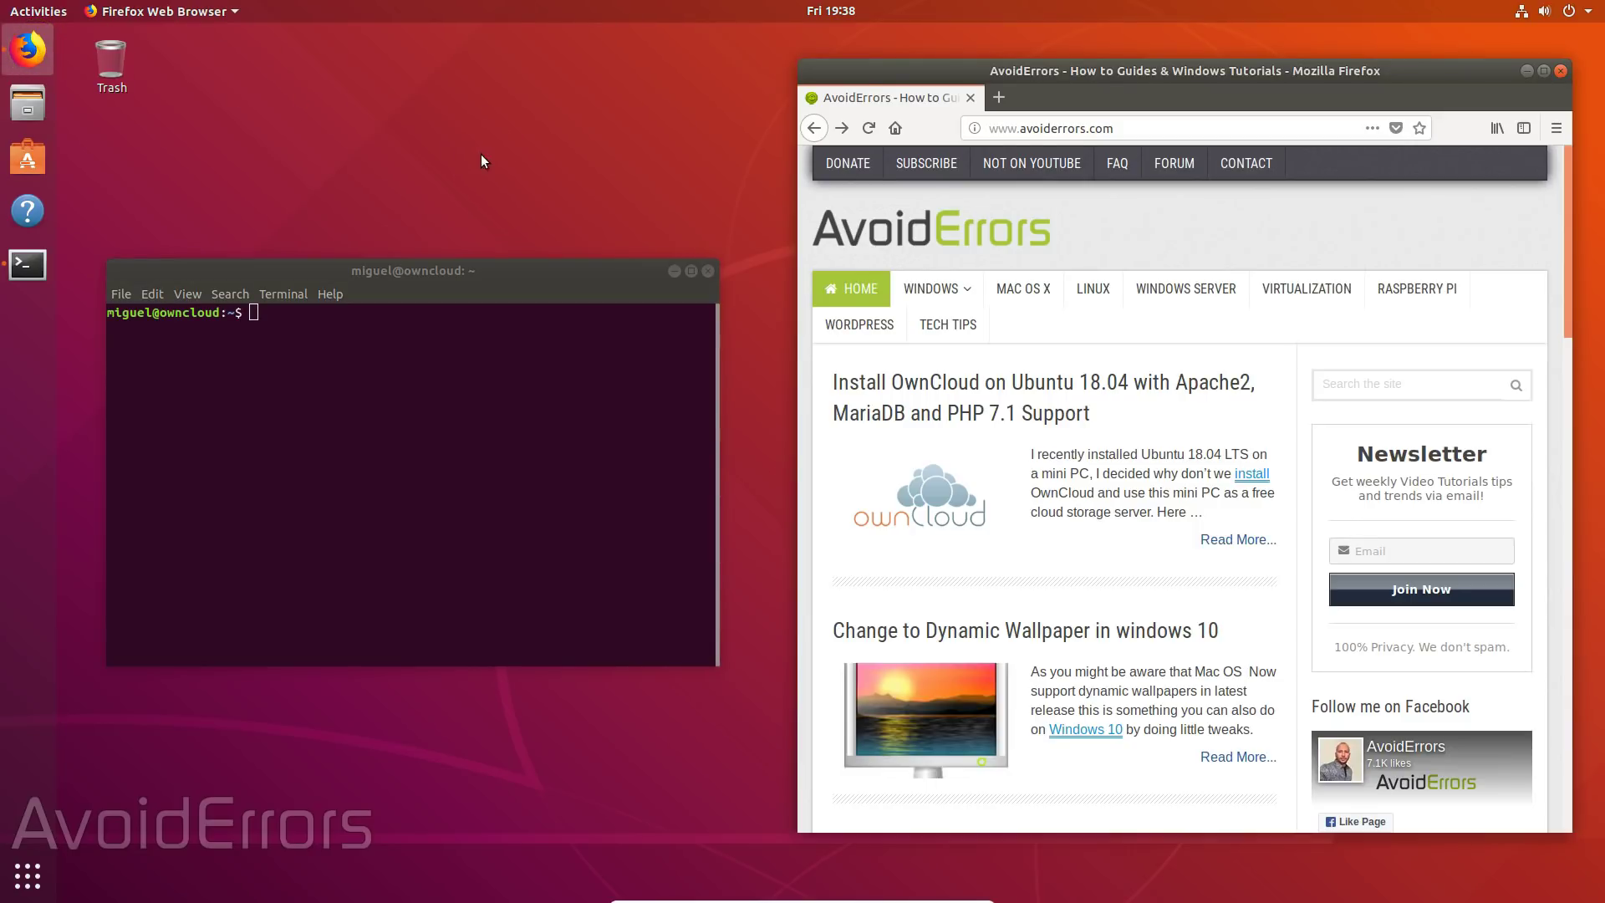
# - Become root with sudo su and clear the terminal screen
pyautogui.click(273, 307)
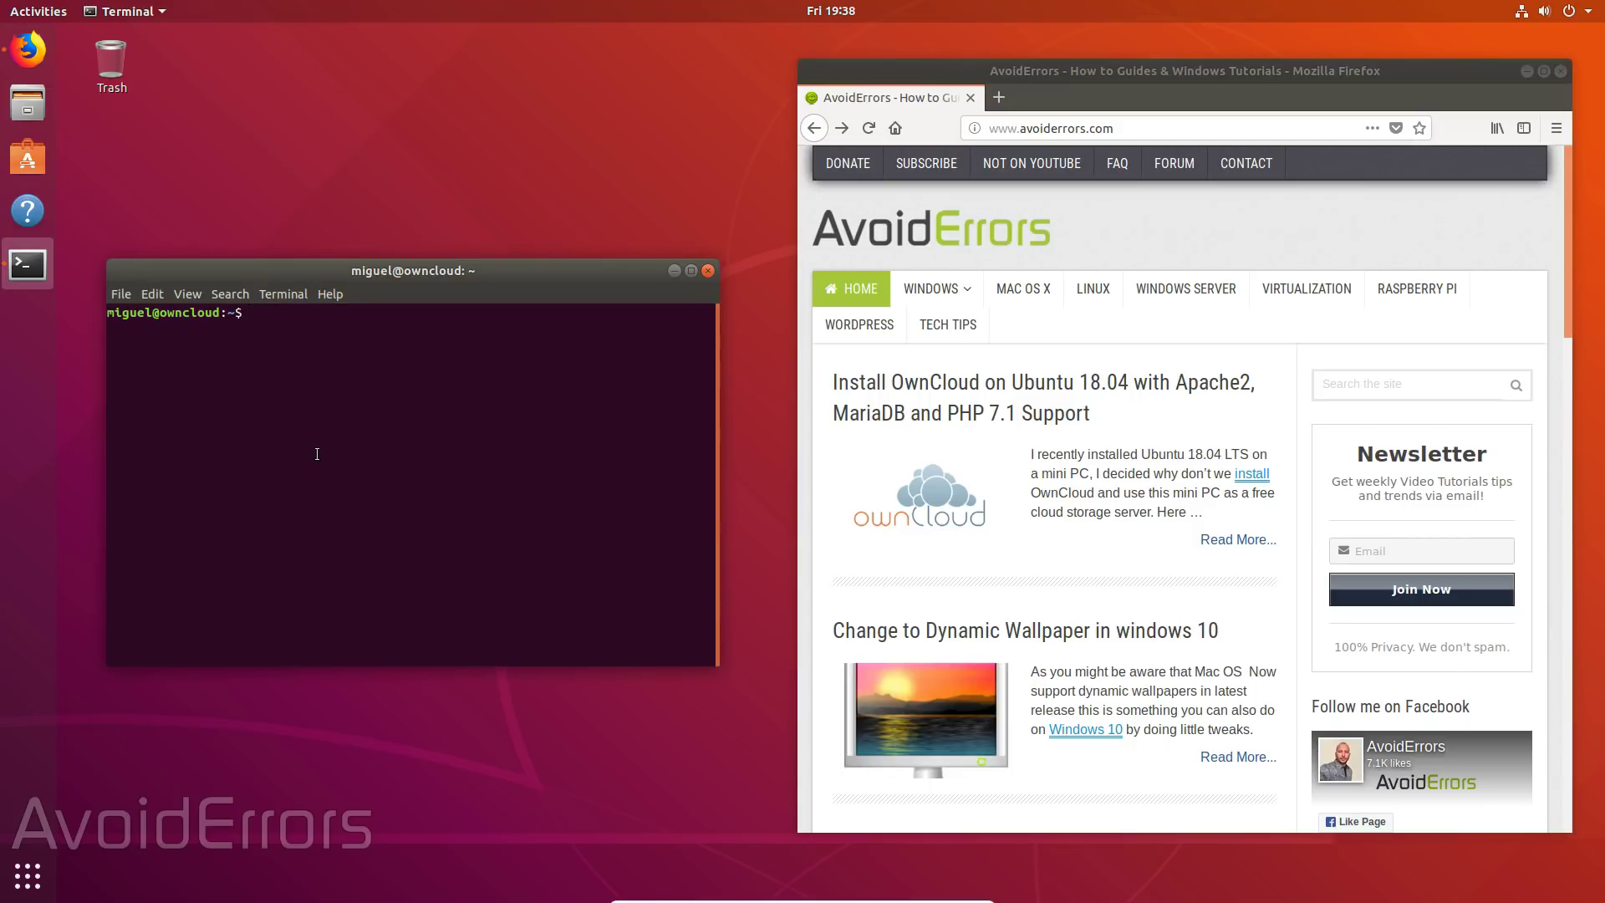
pyautogui.write('sudo su')
pyautogui.press('Return')
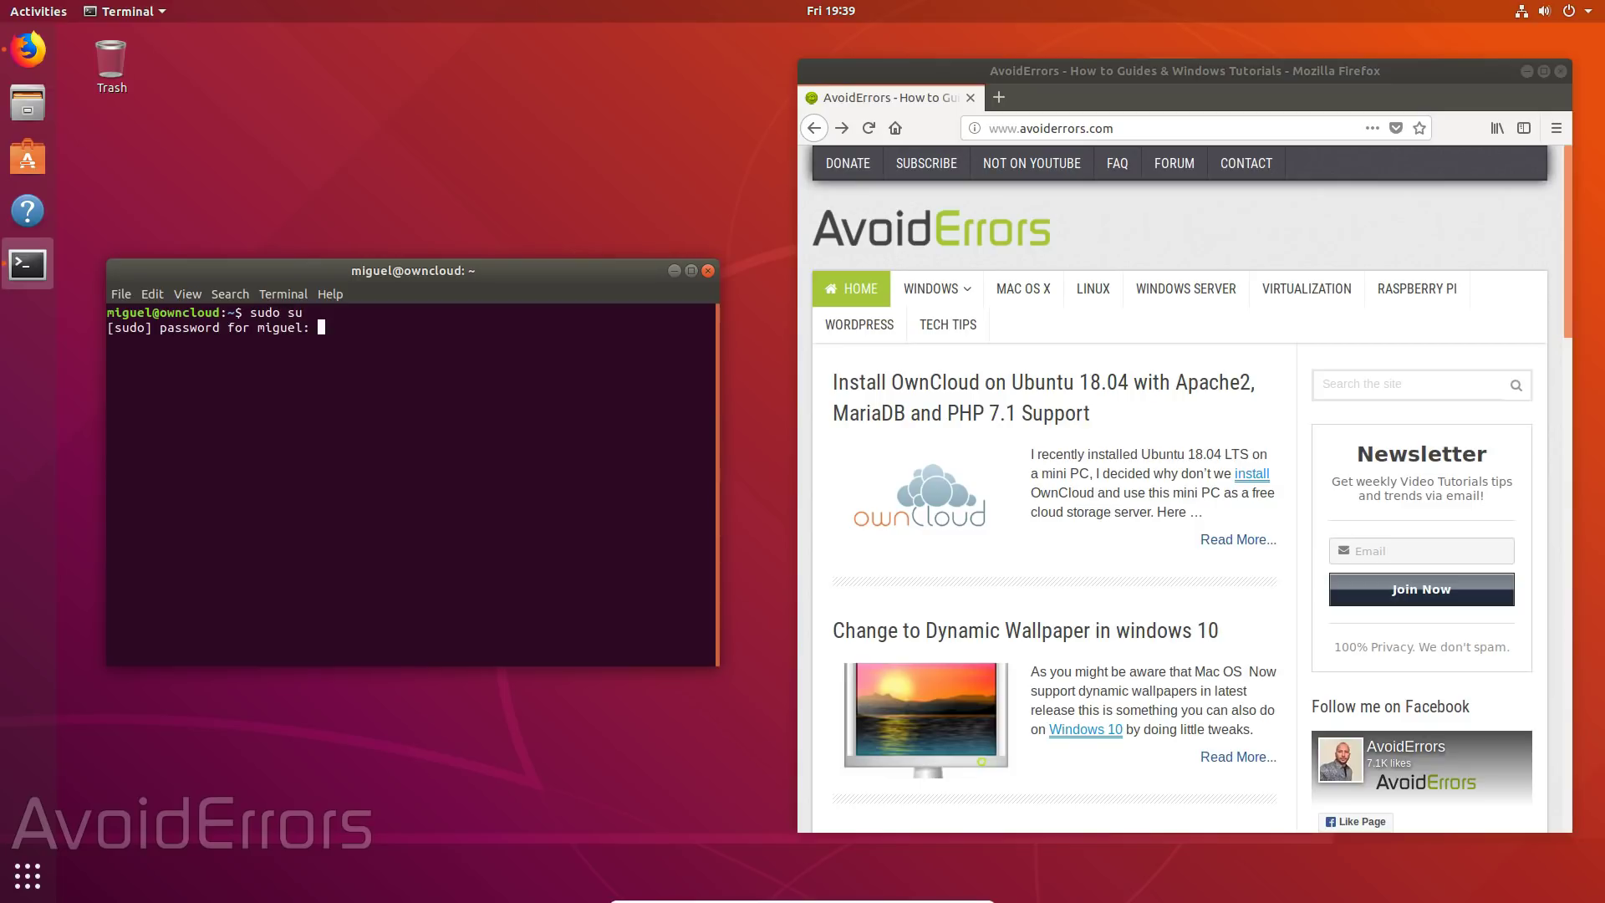
pyautogui.press('Return')
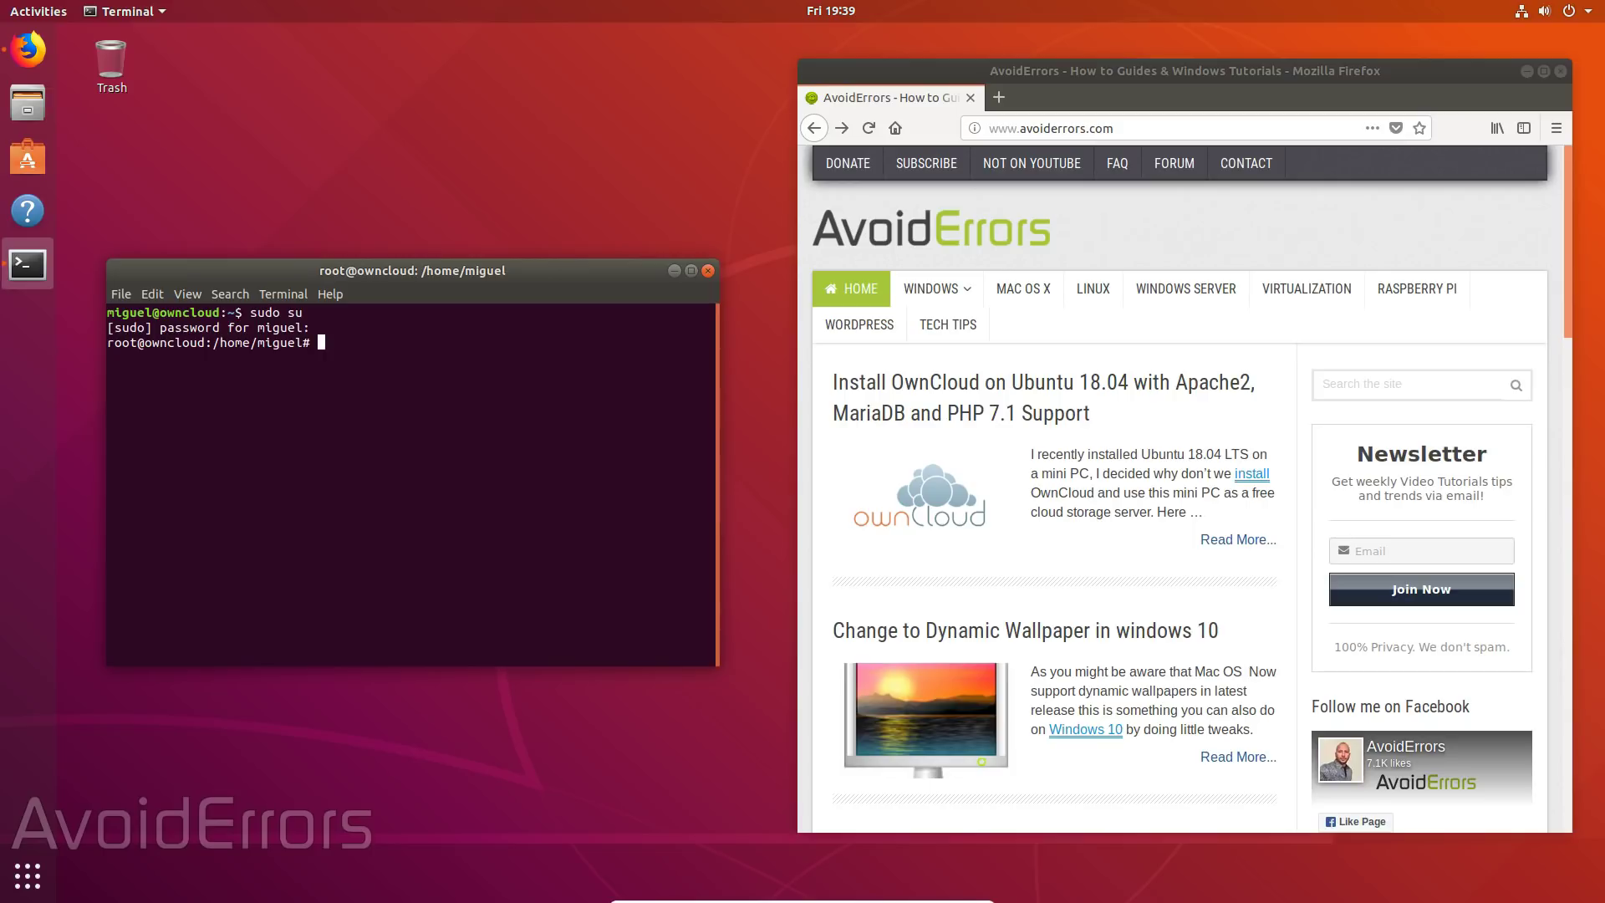
pyautogui.write('clear')
pyautogui.press('Return')
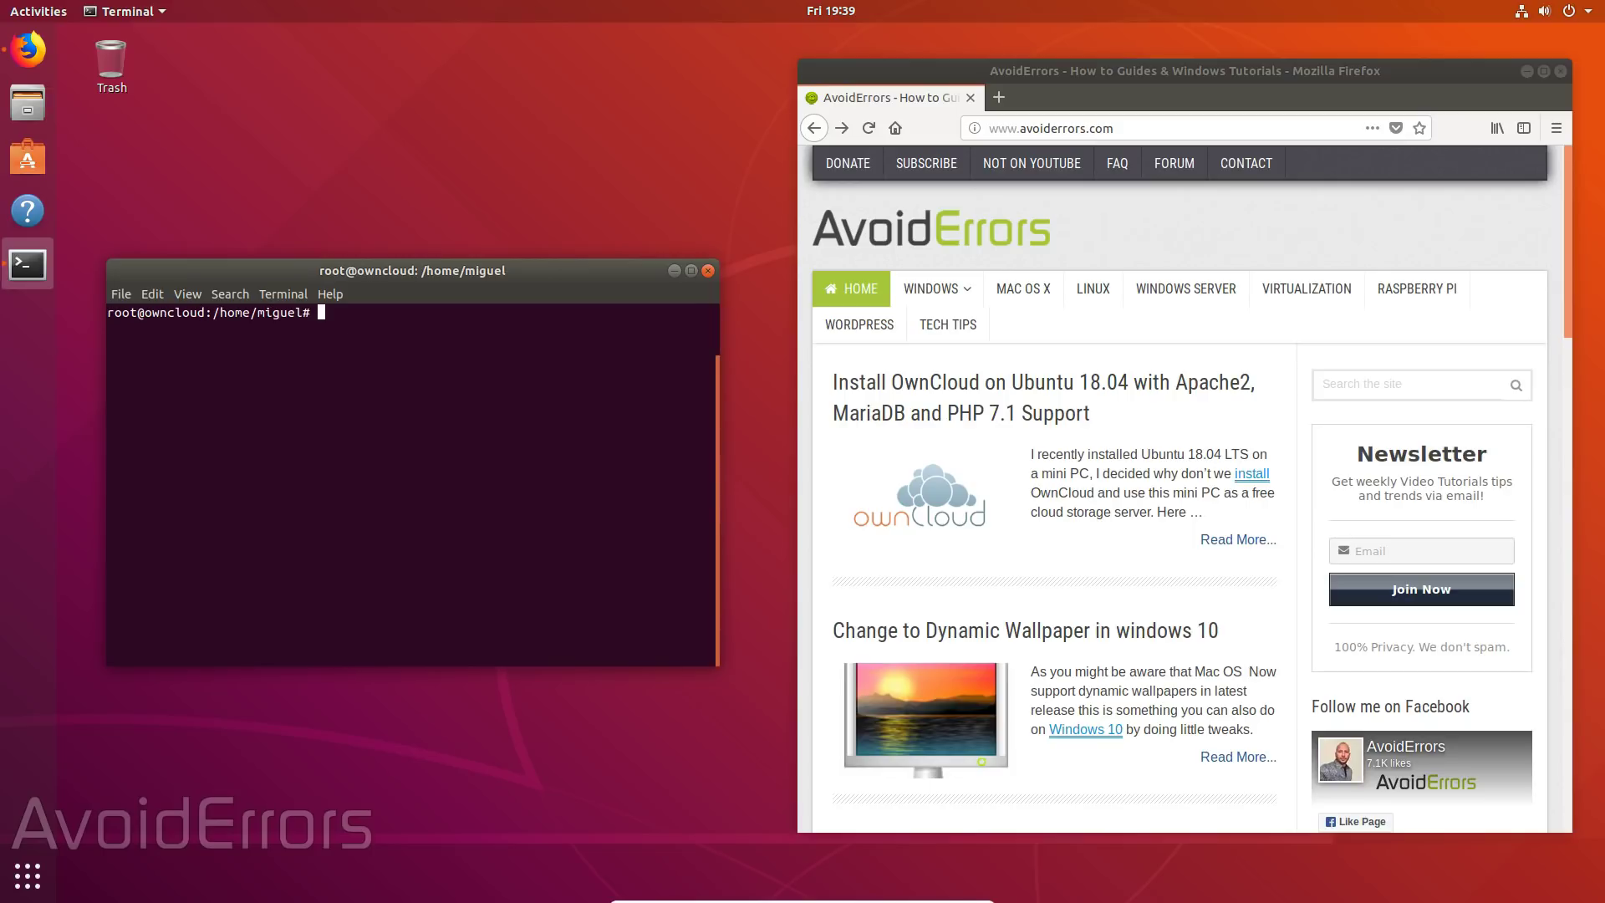
# - Install Apache with 'sudo apt install apache2', copied from the OwnCloud on Ubuntu 18.04 article
pyautogui.click(999, 391)
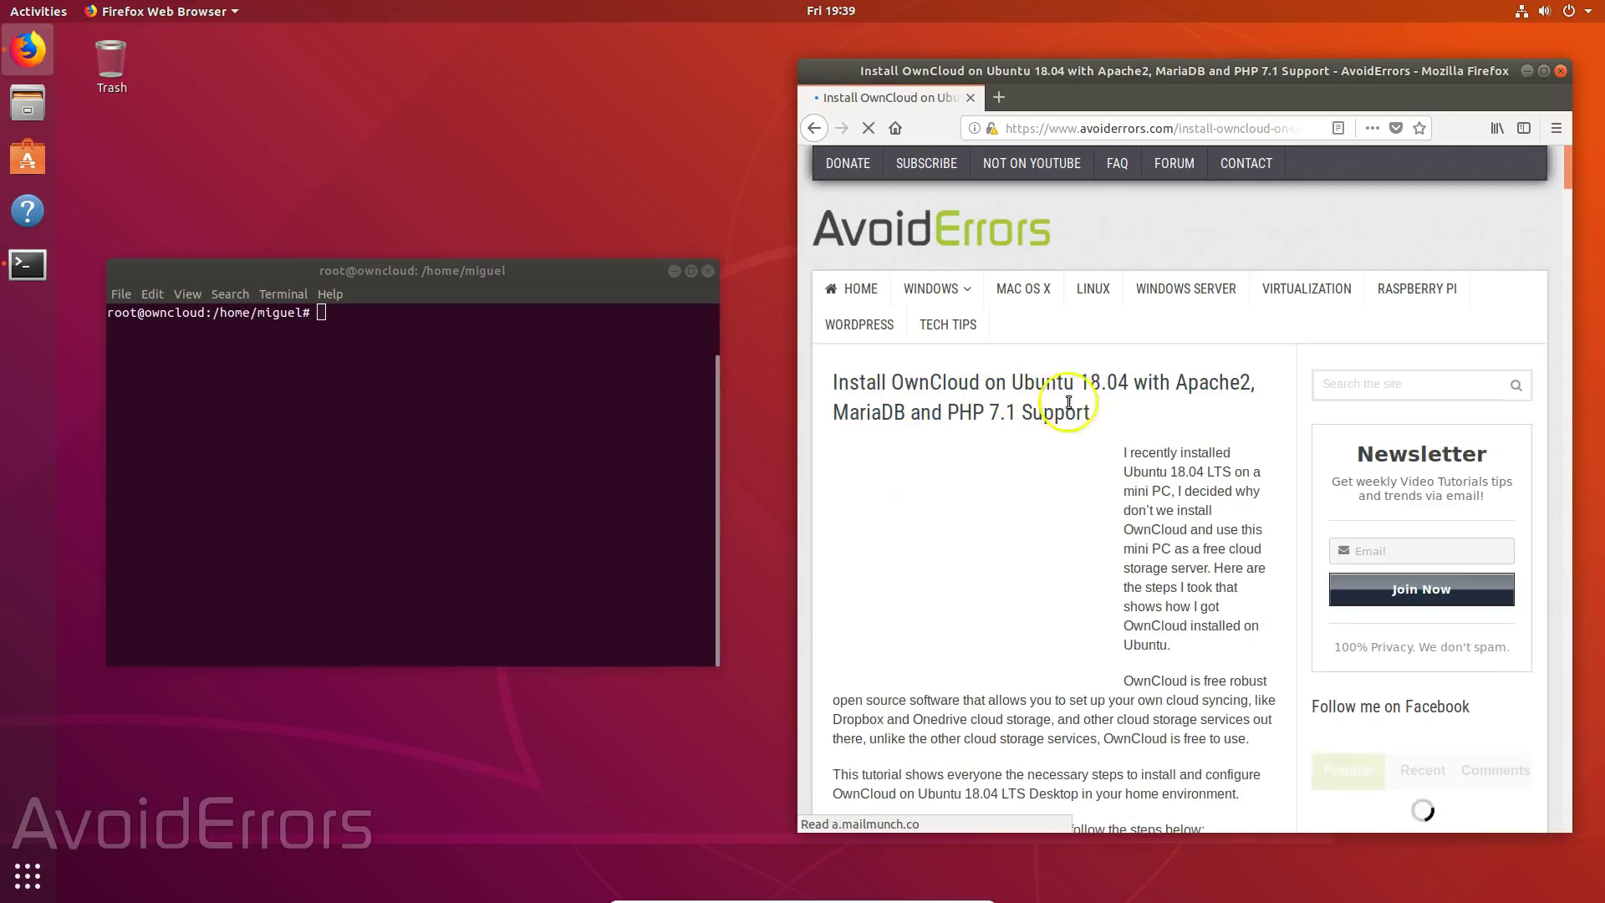
pyautogui.moveTo(1572, 162); pyautogui.dragTo(1563, 209)
pyautogui.moveTo(1050, 251); pyautogui.dragTo(846, 251)
pyautogui.rightClick(861, 248)
pyautogui.click(899, 260)
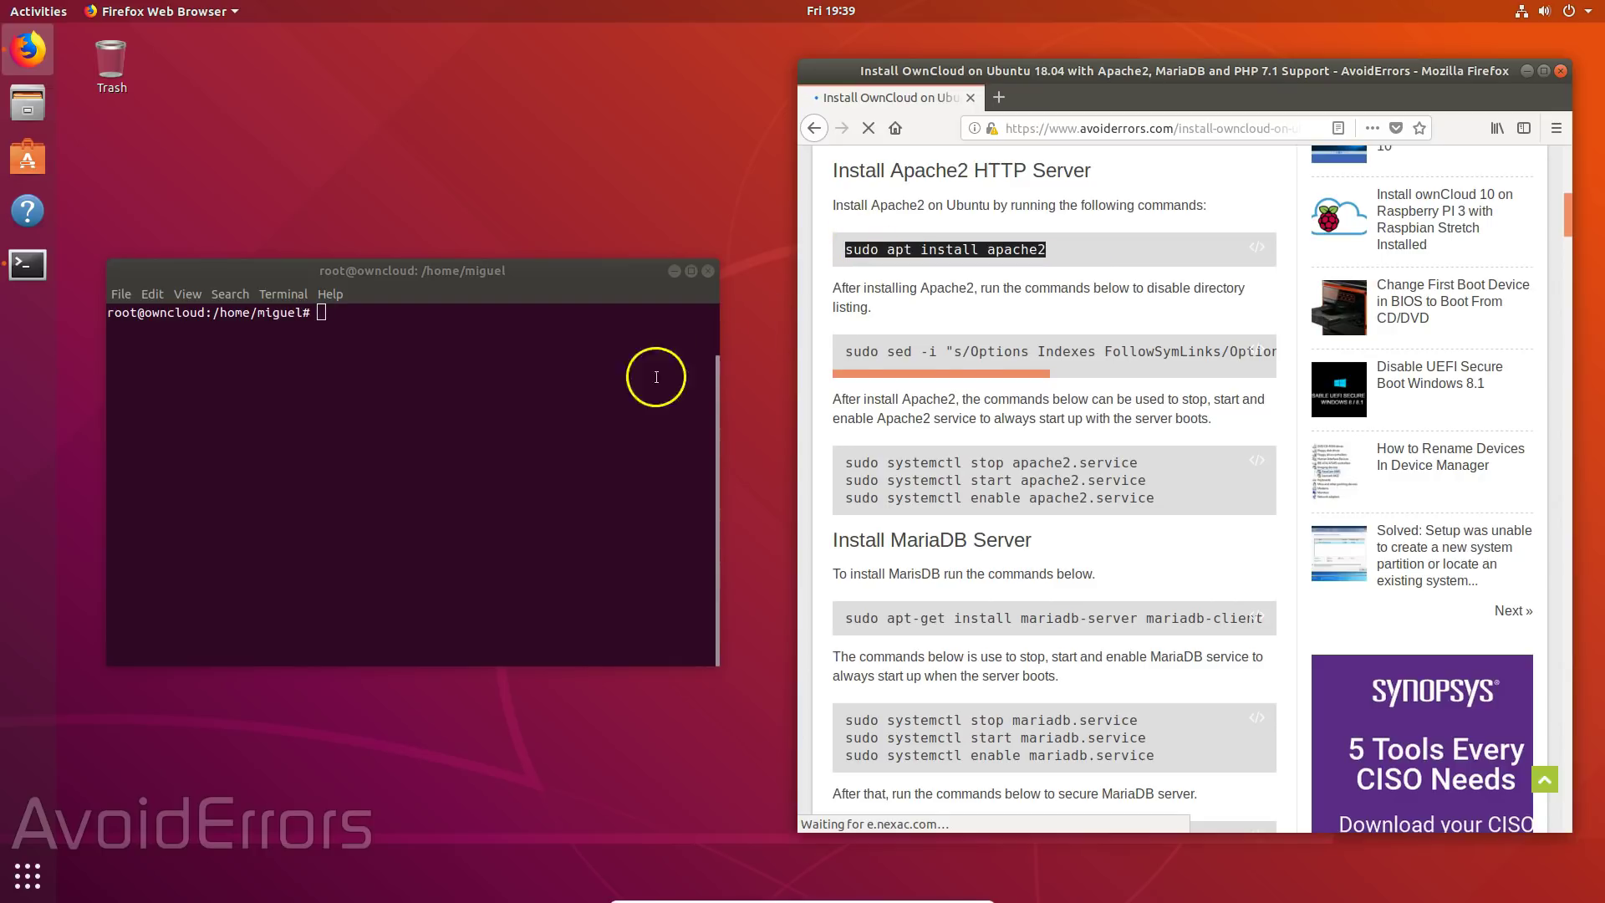
pyautogui.rightClick(329, 317)
pyautogui.click(390, 364)
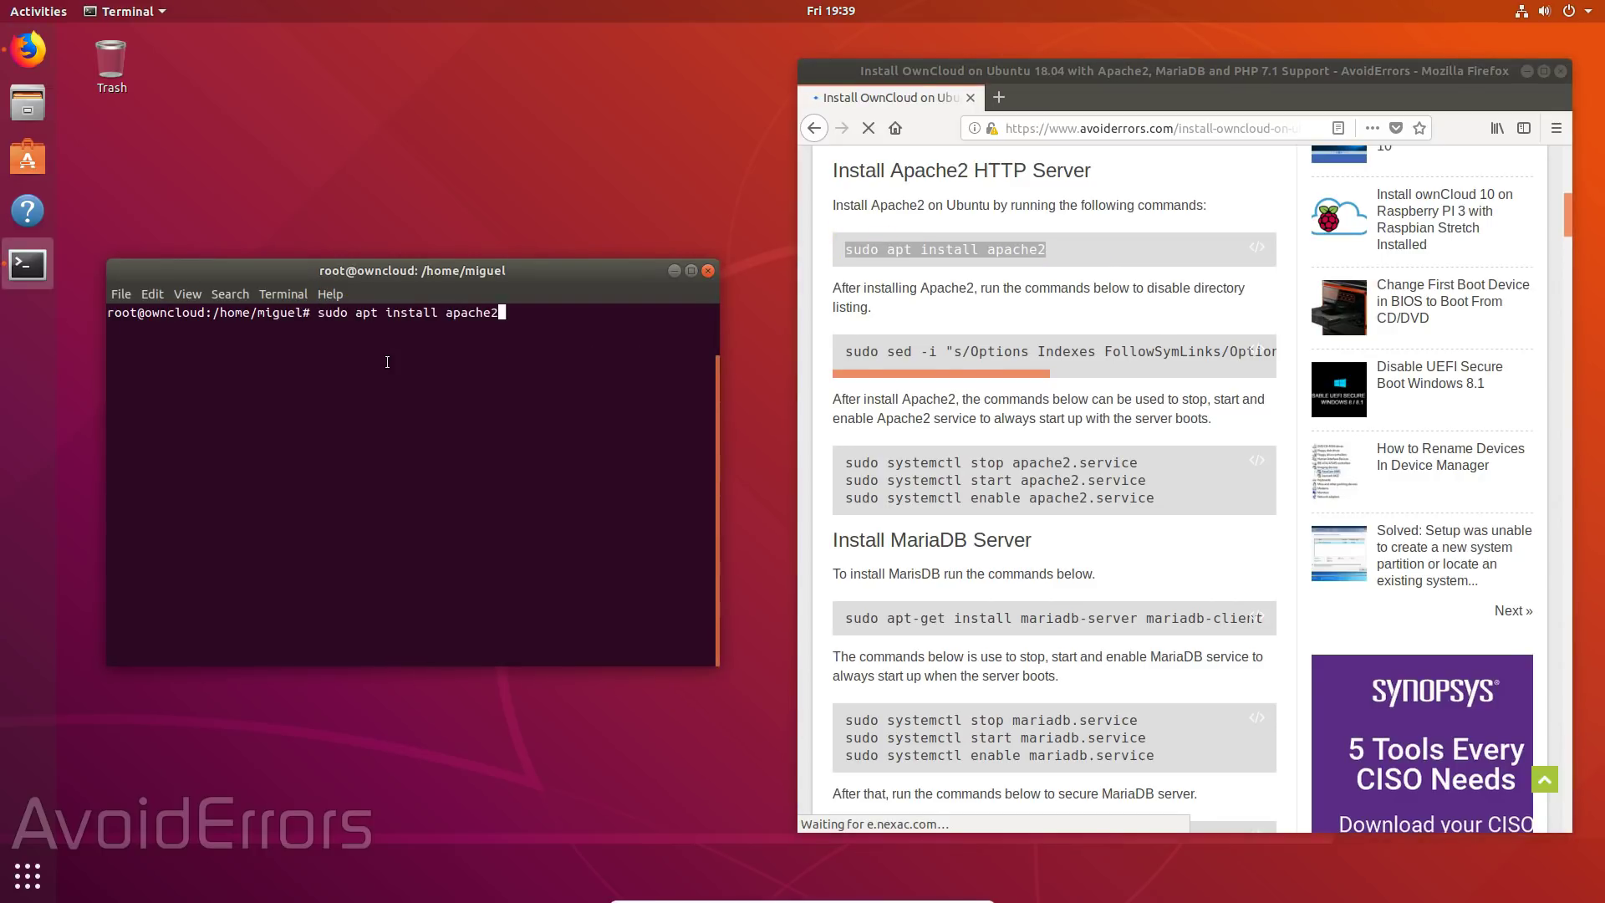
pyautogui.press('Return')
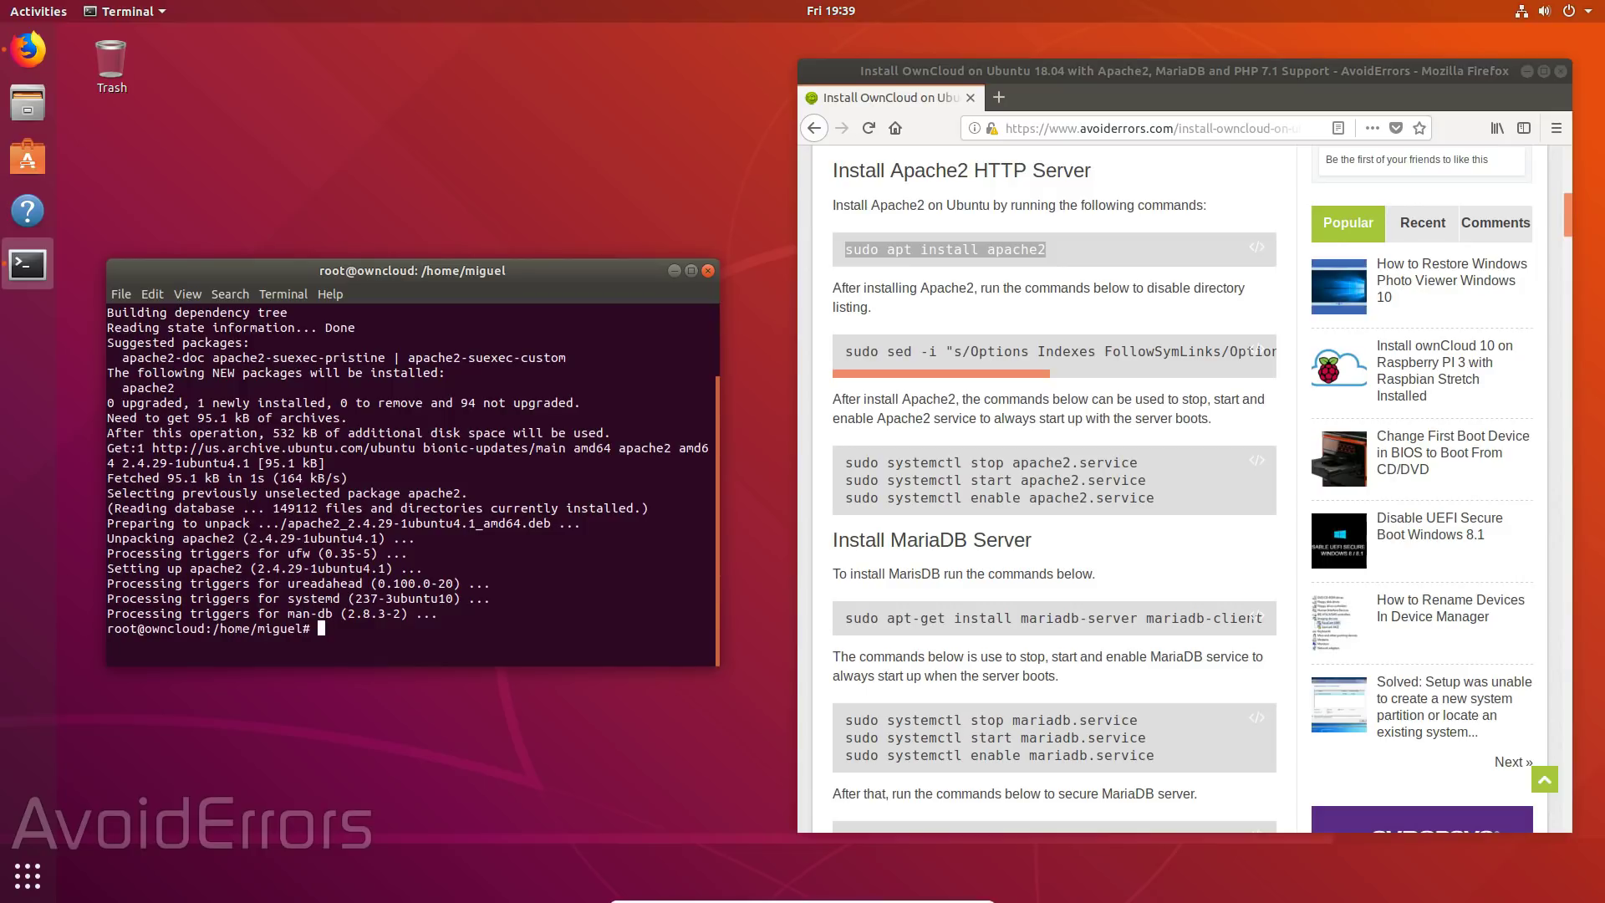
# - Run the article's sed command to disable directory listing in apache2.conf
pyautogui.moveTo(843, 351); pyautogui.dragTo(1269, 351)
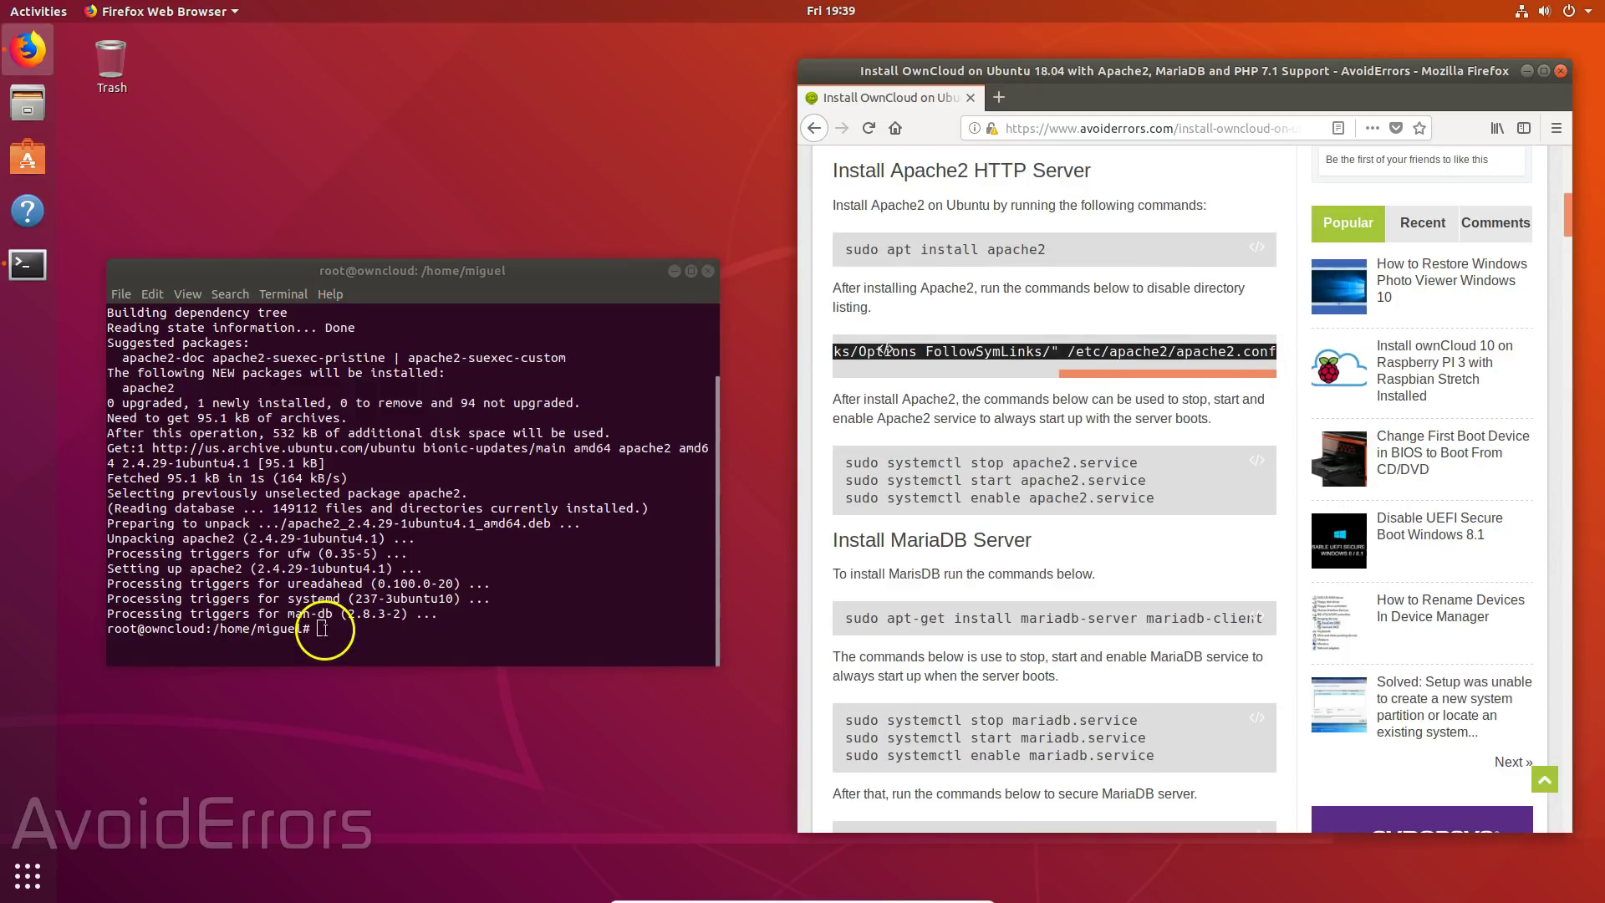
pyautogui.rightClick(328, 631)
pyautogui.click(360, 677)
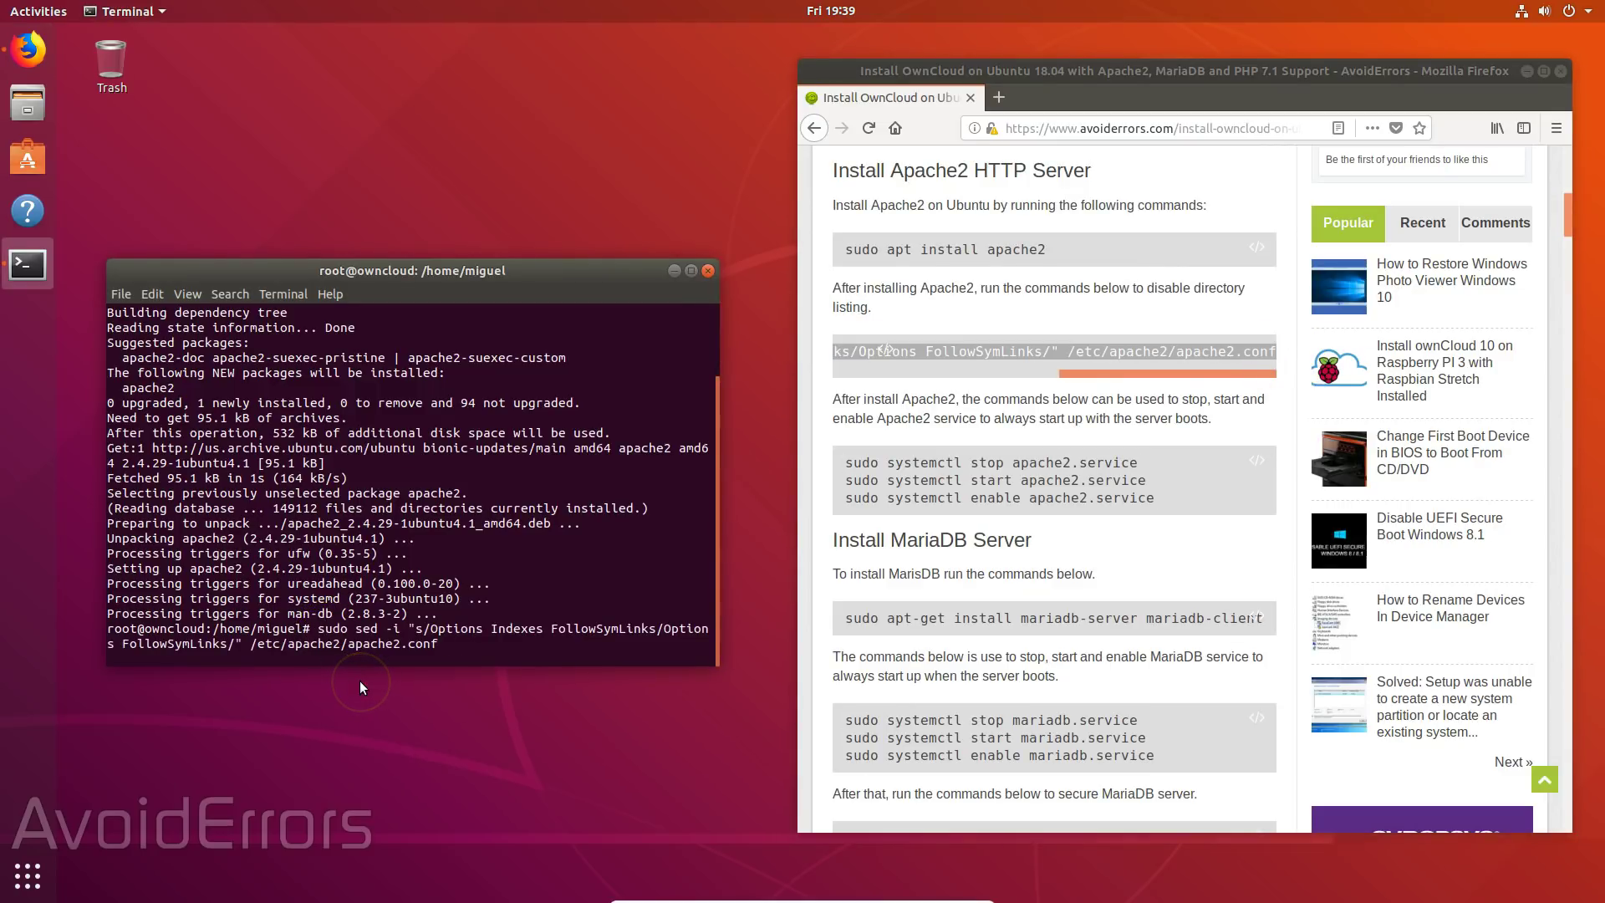
pyautogui.press('Return')
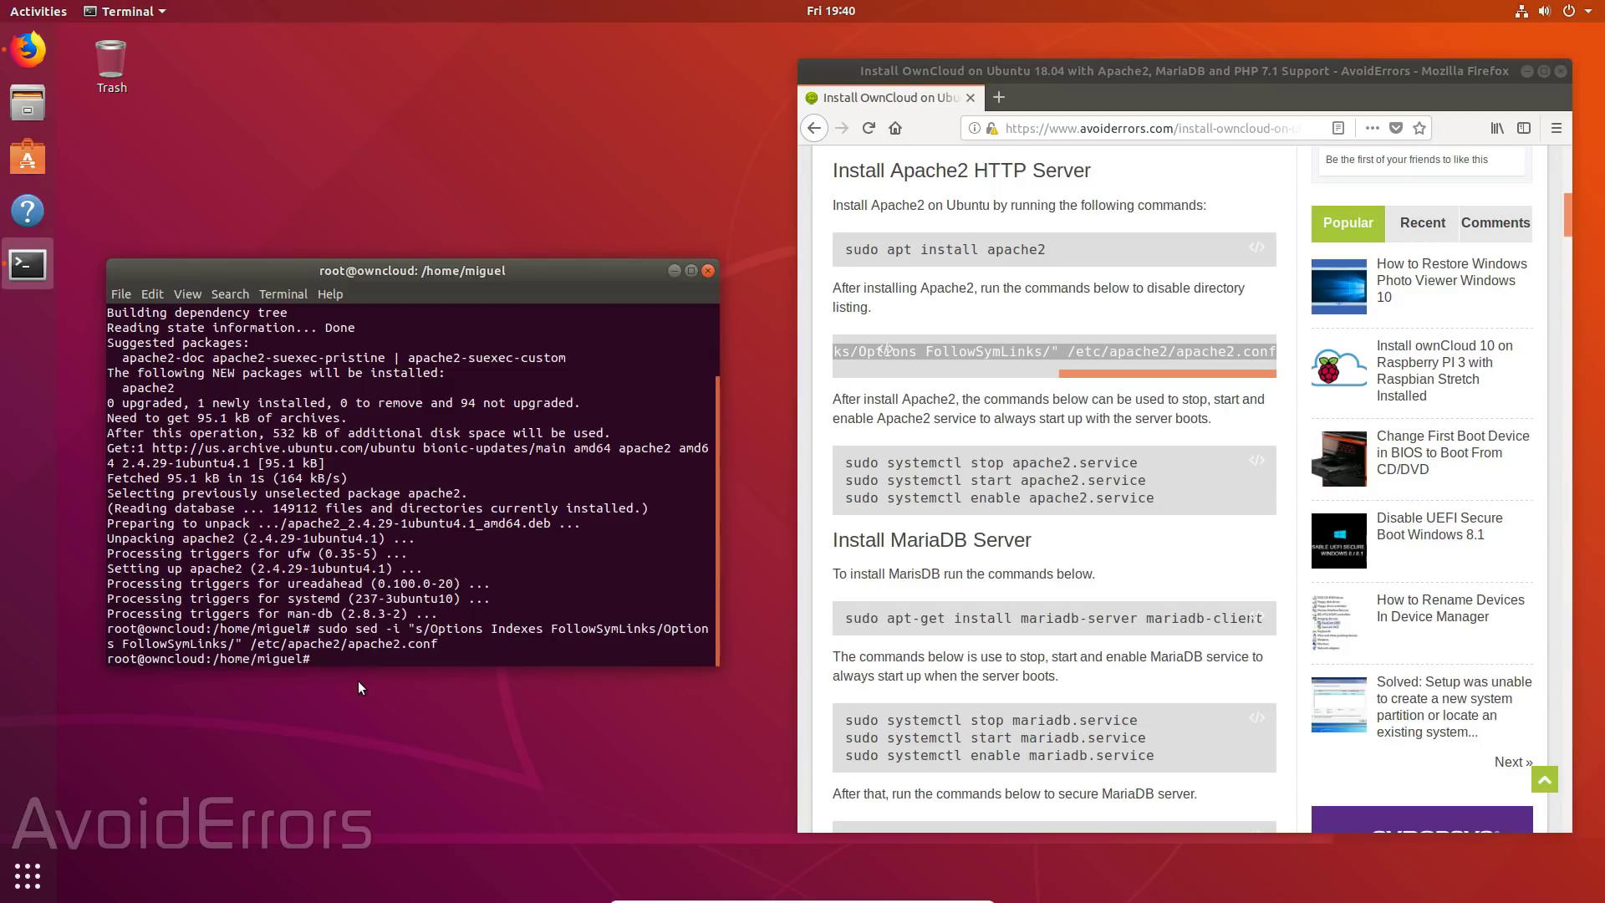
# - Stop and then start apache2.service with systemctl
pyautogui.moveTo(844, 462); pyautogui.dragTo(1137, 462)
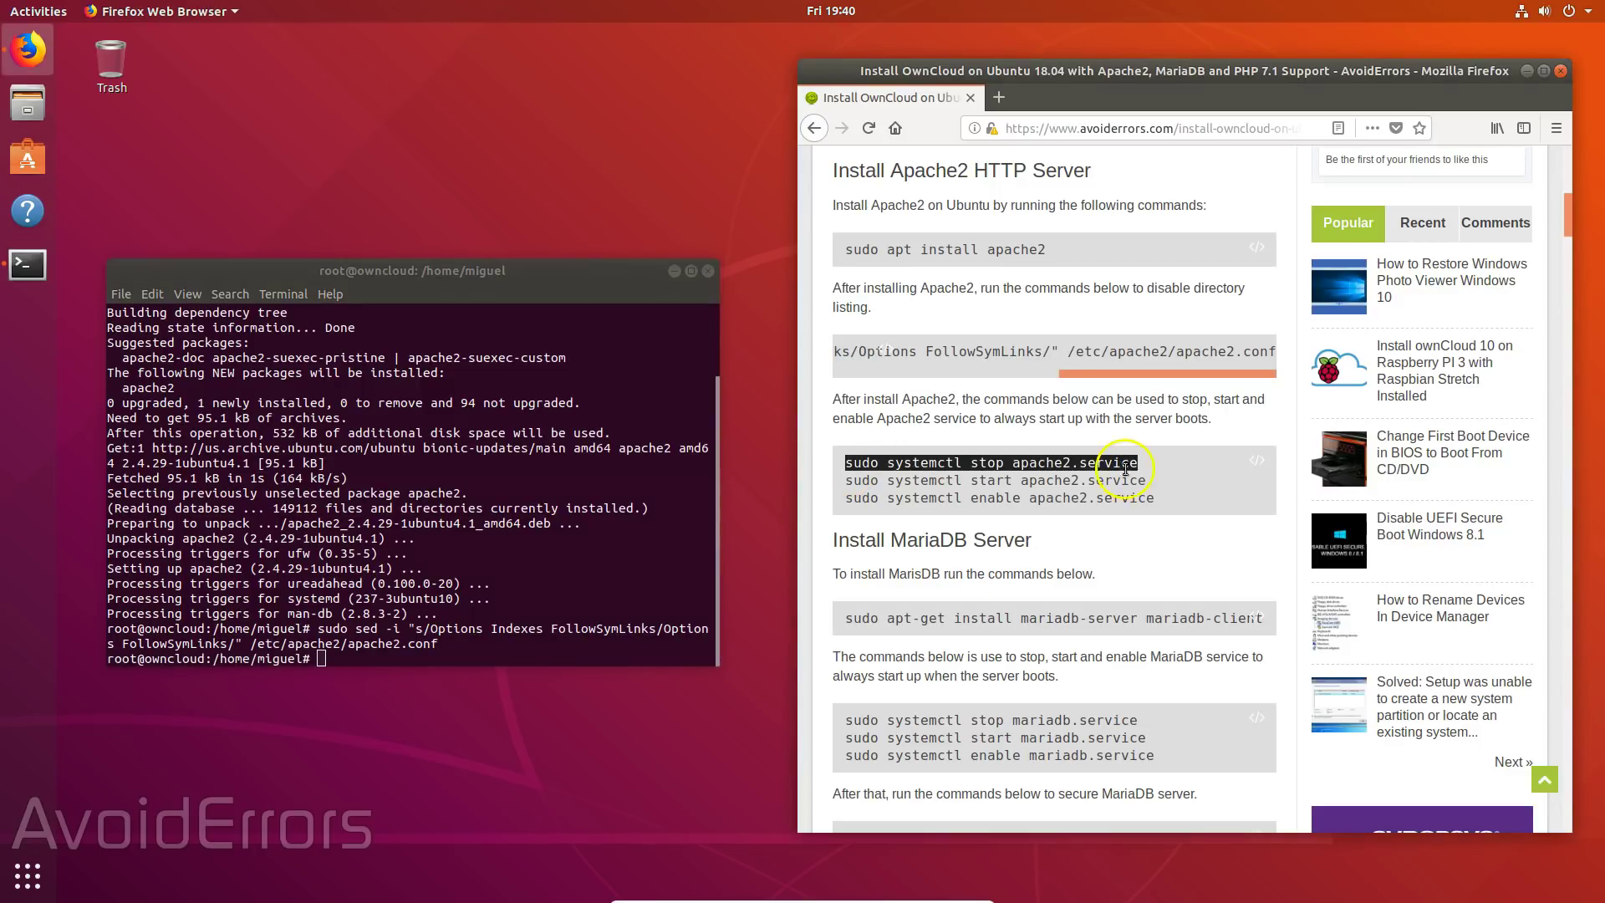
pyautogui.rightClick(331, 664)
pyautogui.click(362, 709)
pyautogui.press('Return')
pyautogui.moveTo(844, 479); pyautogui.dragTo(1146, 479)
pyautogui.rightClick(1124, 481)
pyautogui.click(1145, 491)
pyautogui.rightClick(331, 661)
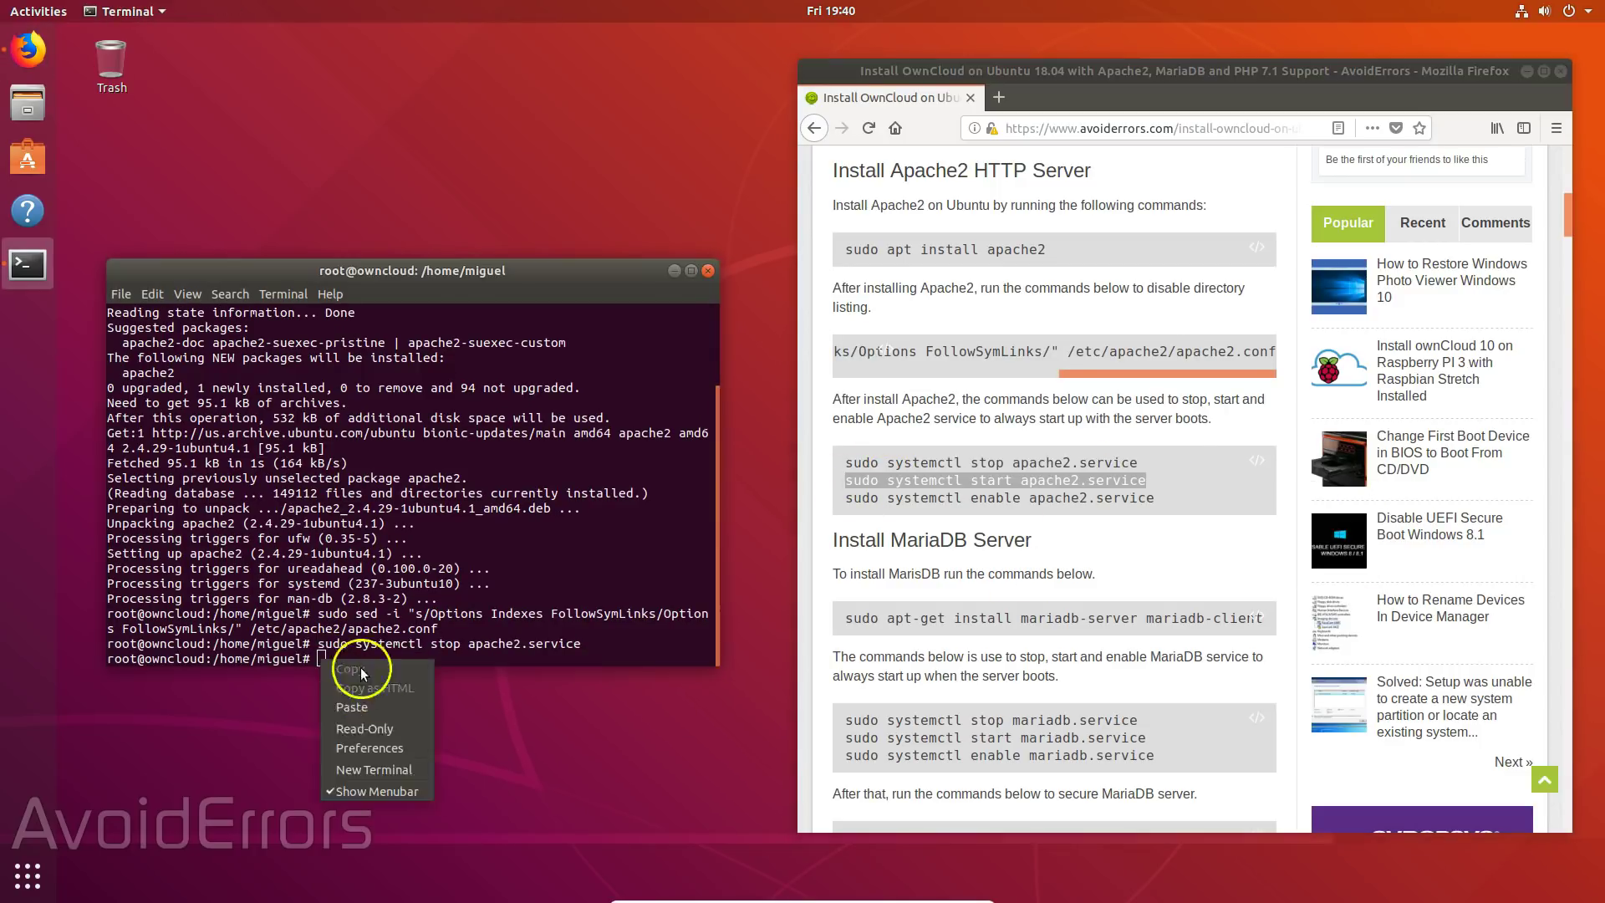
pyautogui.click(362, 709)
pyautogui.press('Return')
# - Enable apache2.service so it launches at boot
pyautogui.moveTo(844, 498); pyautogui.dragTo(1155, 497)
pyautogui.rightClick(1077, 498)
pyautogui.click(1095, 511)
pyautogui.rightClick(318, 658)
pyautogui.click(362, 709)
pyautogui.press('Return')
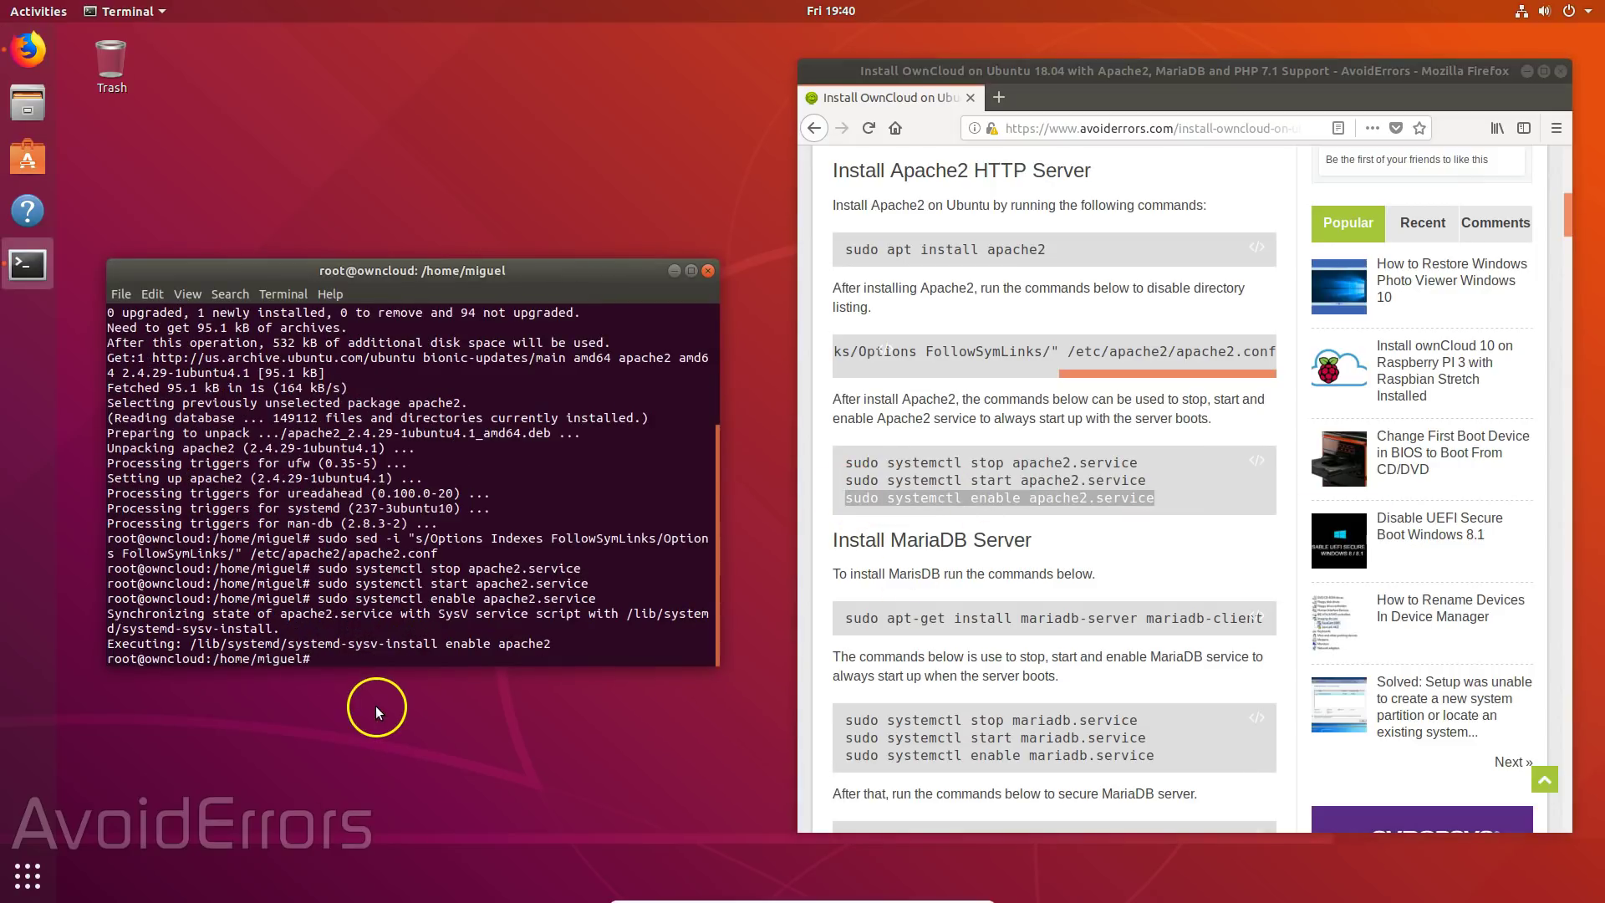
# - Install mariadb-server and mariadb-client with apt-get, answering y to confirm
pyautogui.scroll(-4, 860, 618)
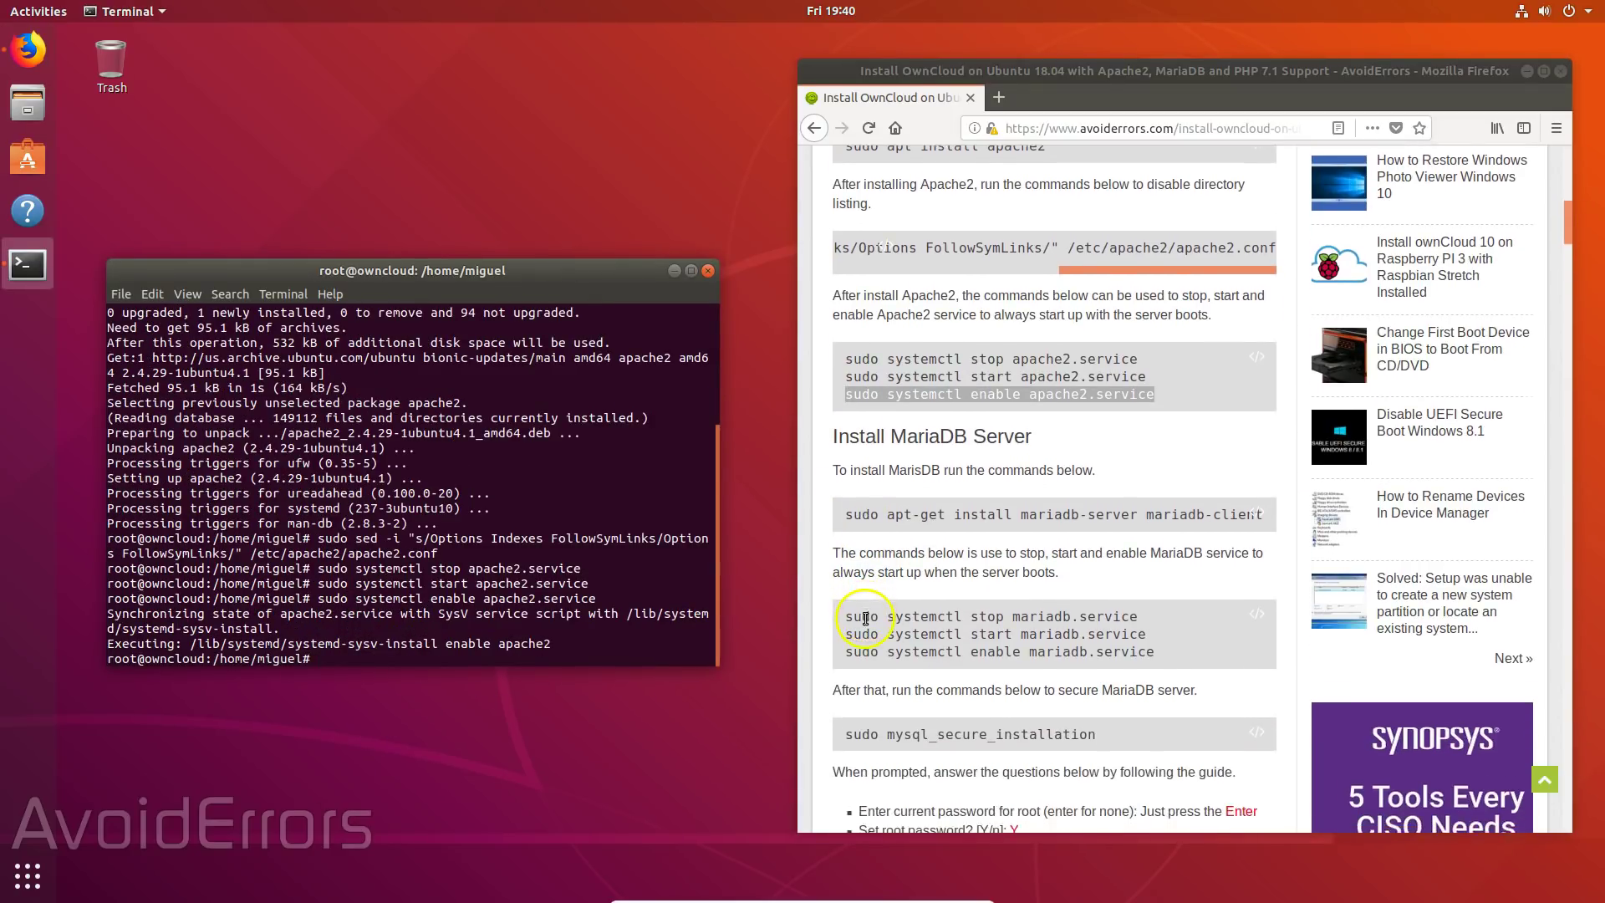
pyautogui.moveTo(843, 428); pyautogui.dragTo(1264, 435)
pyautogui.rightClick(1185, 428)
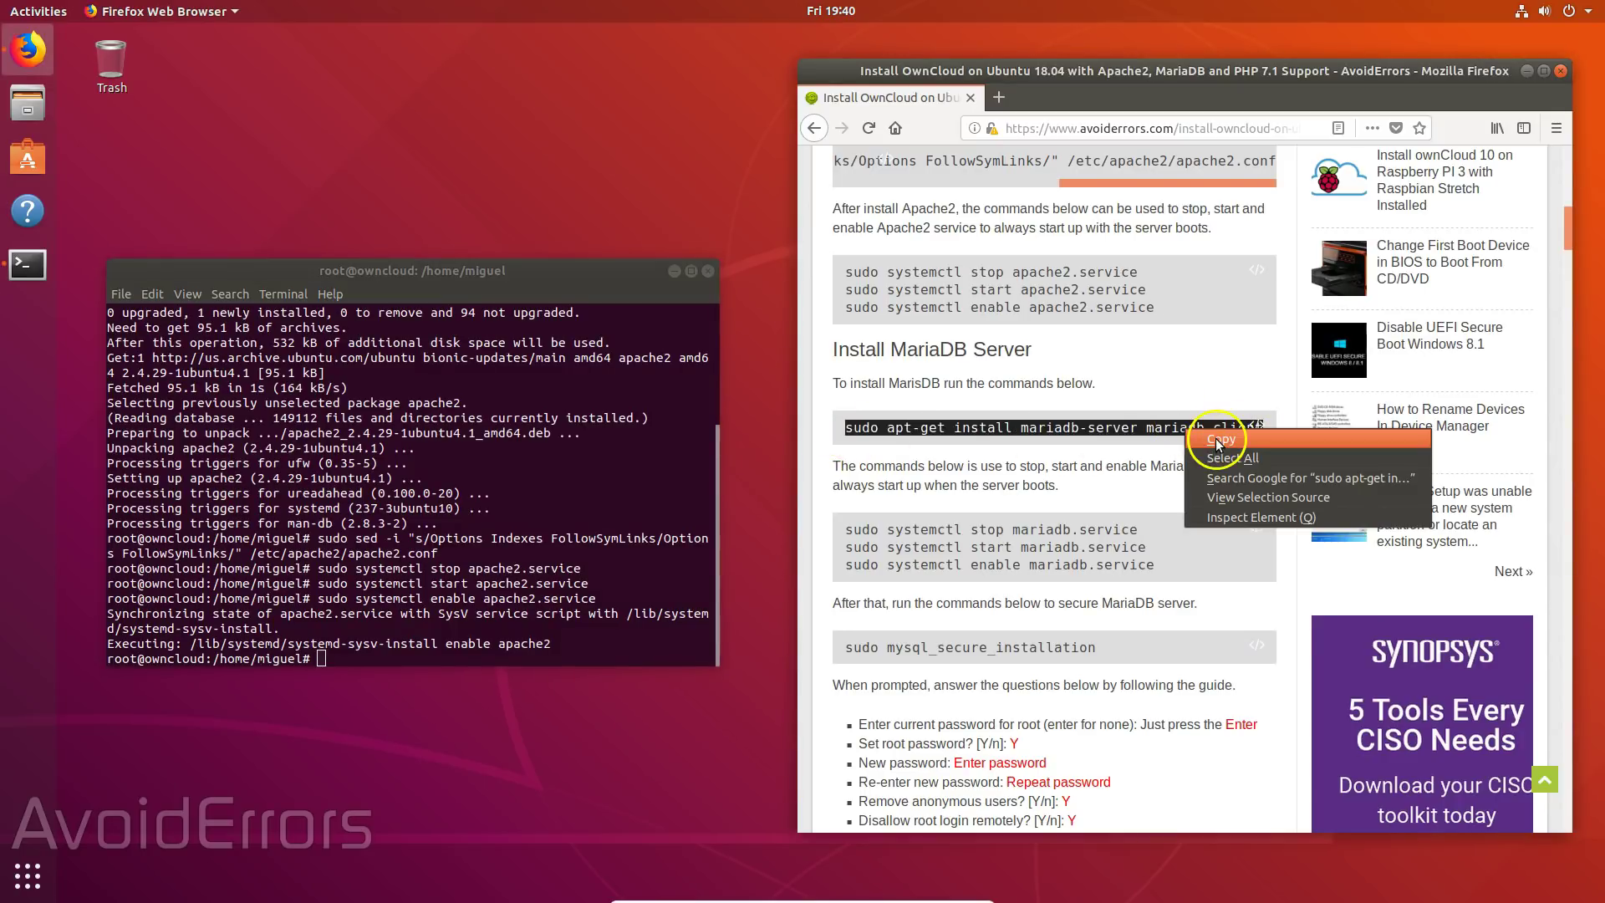
pyautogui.click(1216, 438)
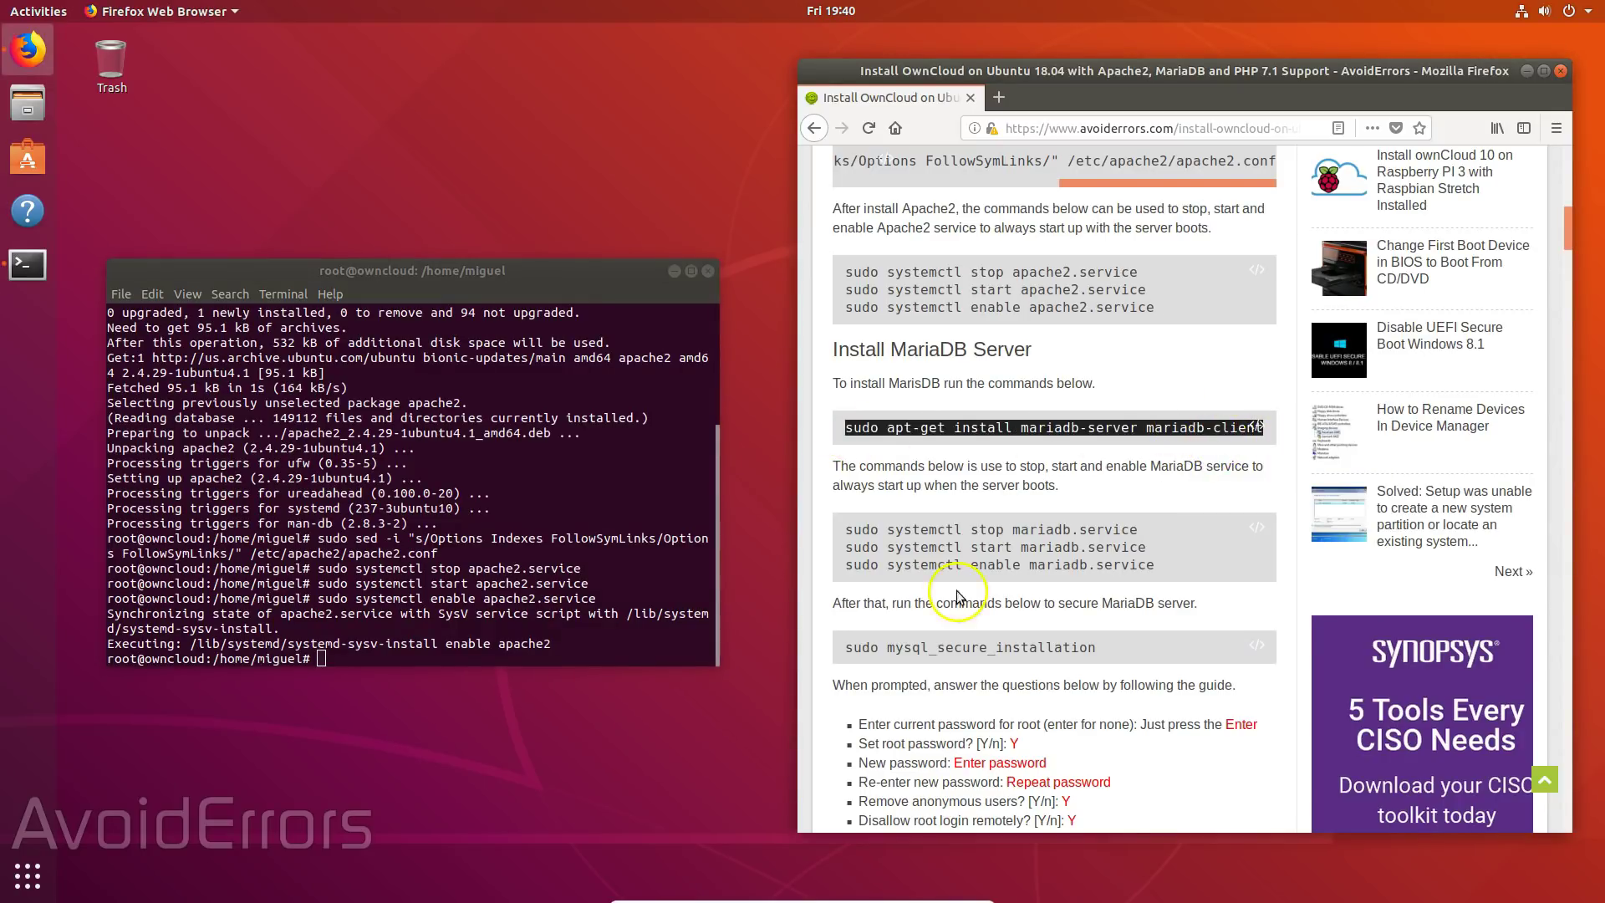
pyautogui.click(323, 660)
pyautogui.rightClick(322, 660)
pyautogui.click(368, 705)
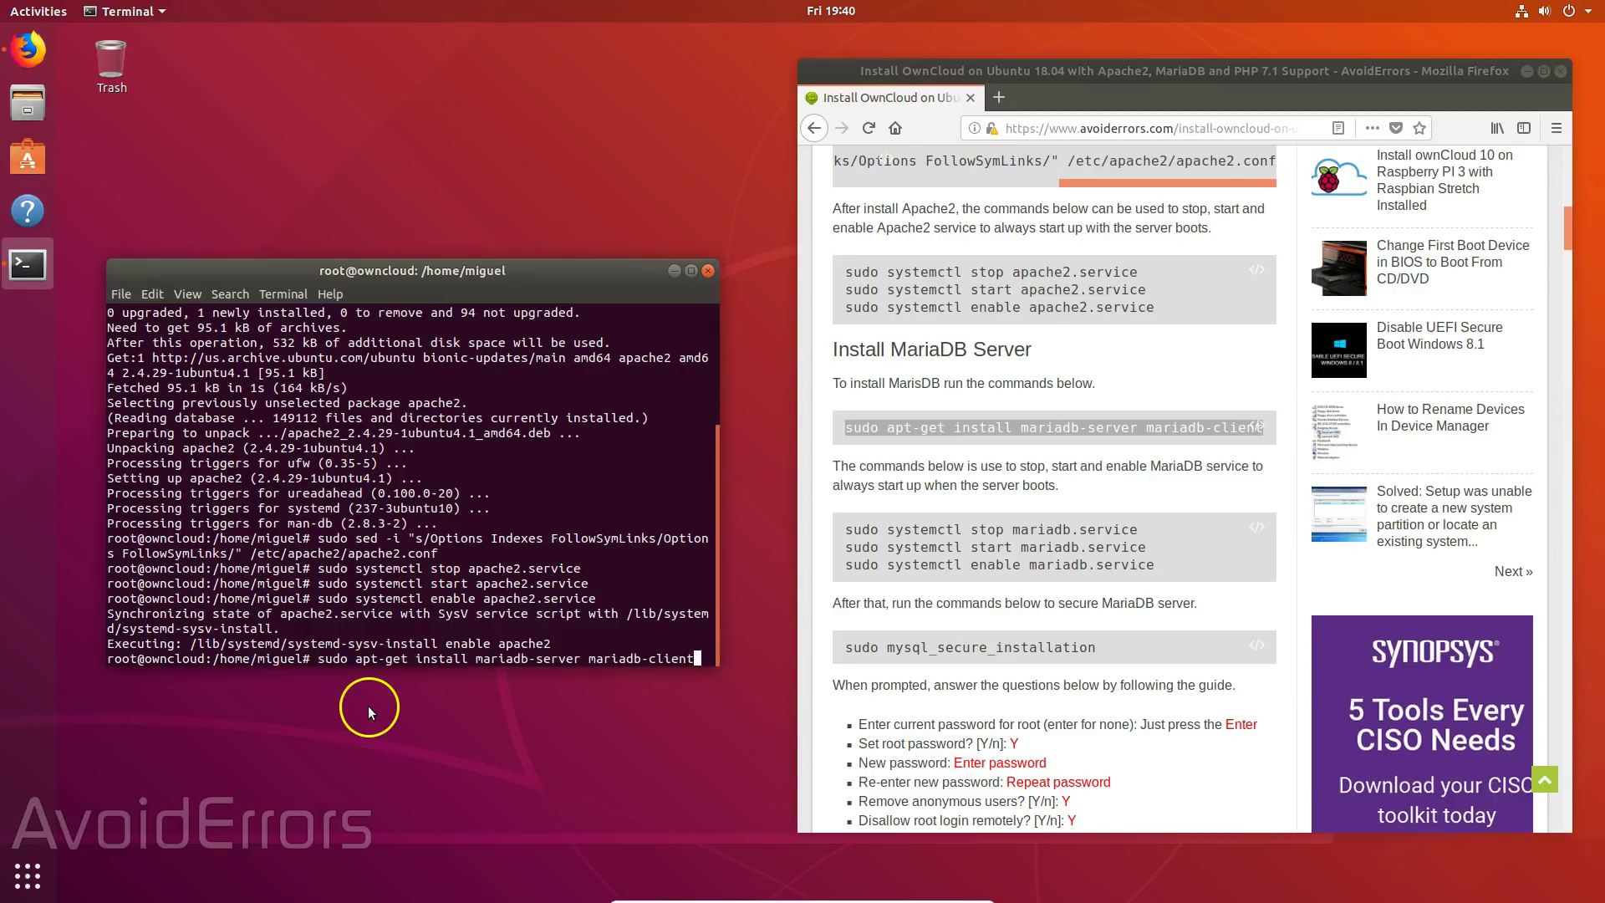
pyautogui.press('Return')
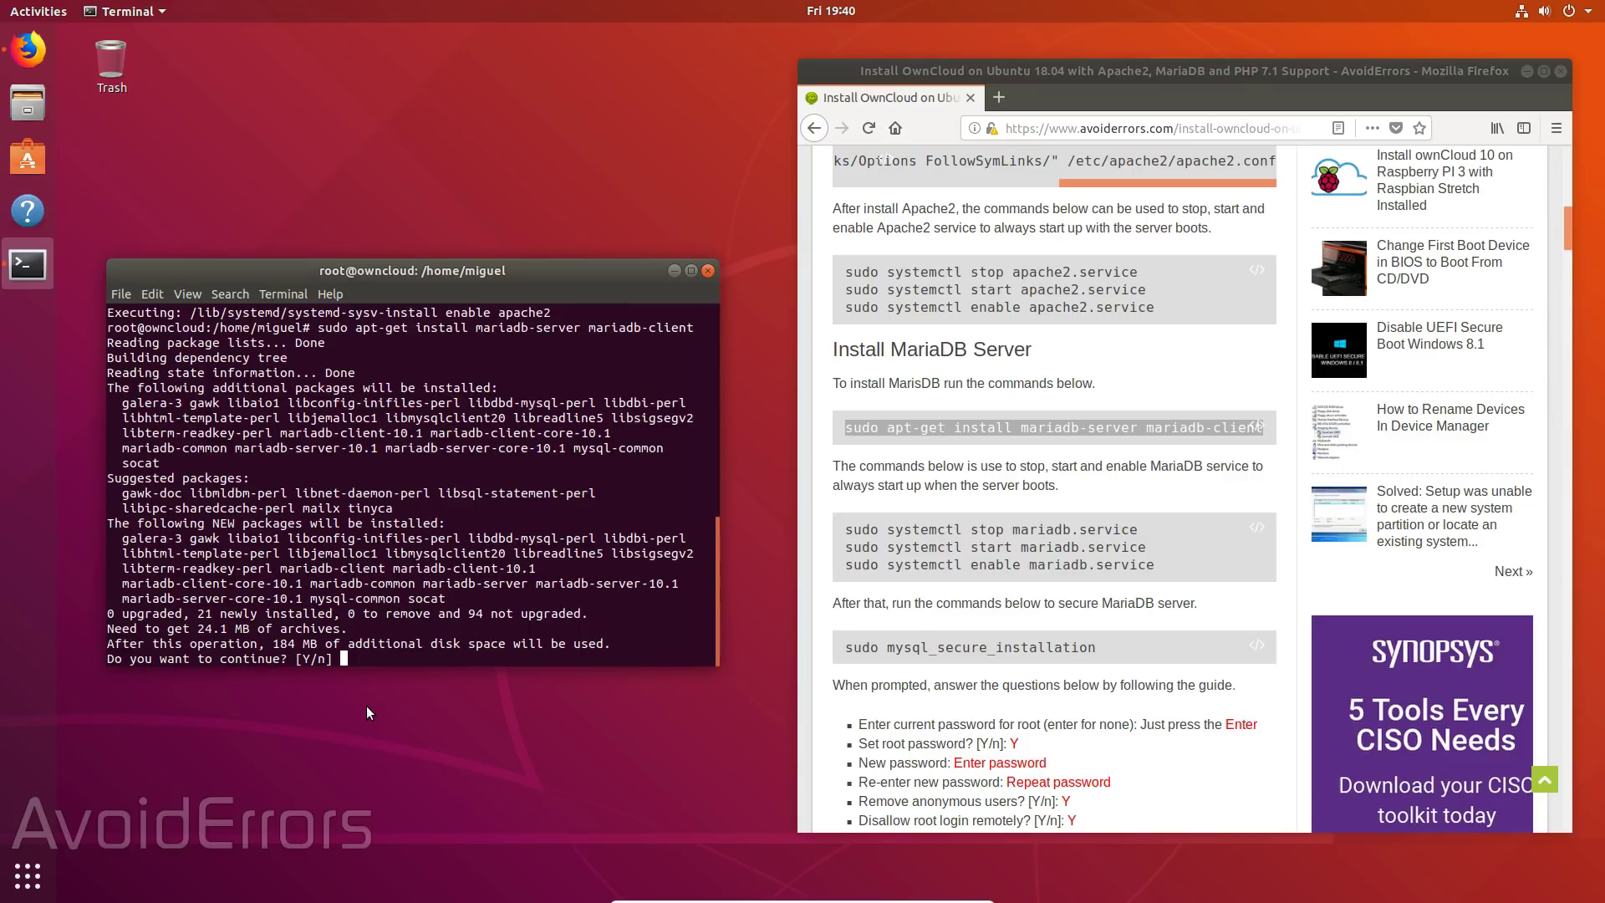
pyautogui.write('y')
pyautogui.press('Return')
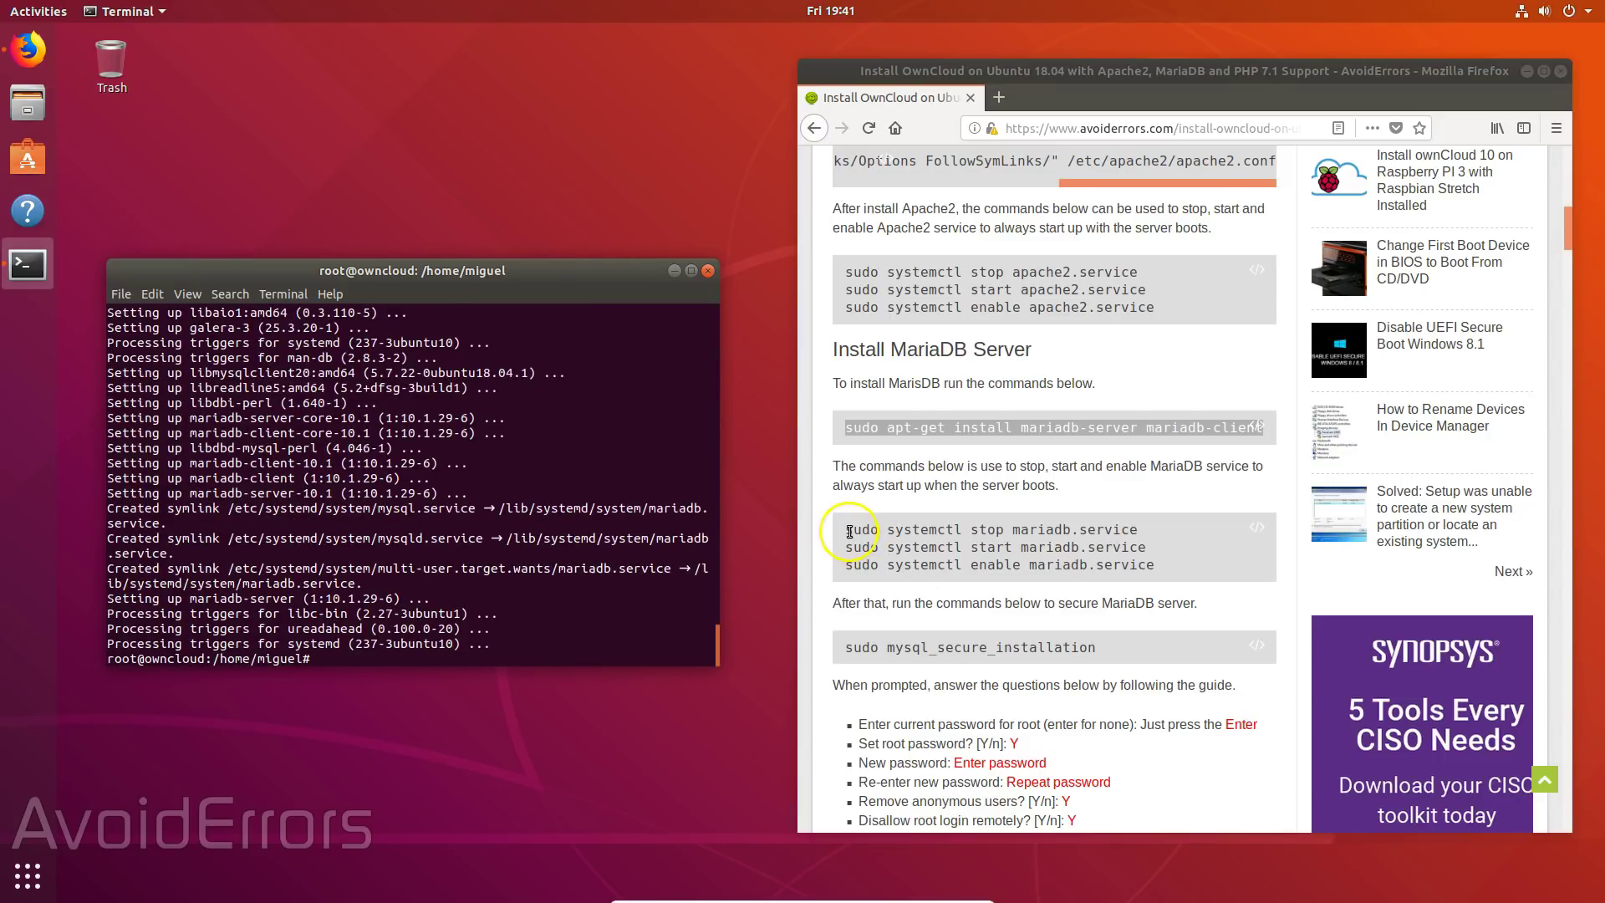
# - Stop, start and enable mariadb.service with systemctl
pyautogui.moveTo(844, 529); pyautogui.dragTo(1138, 532)
pyautogui.middleClick(468, 652)
pyautogui.press('Return')
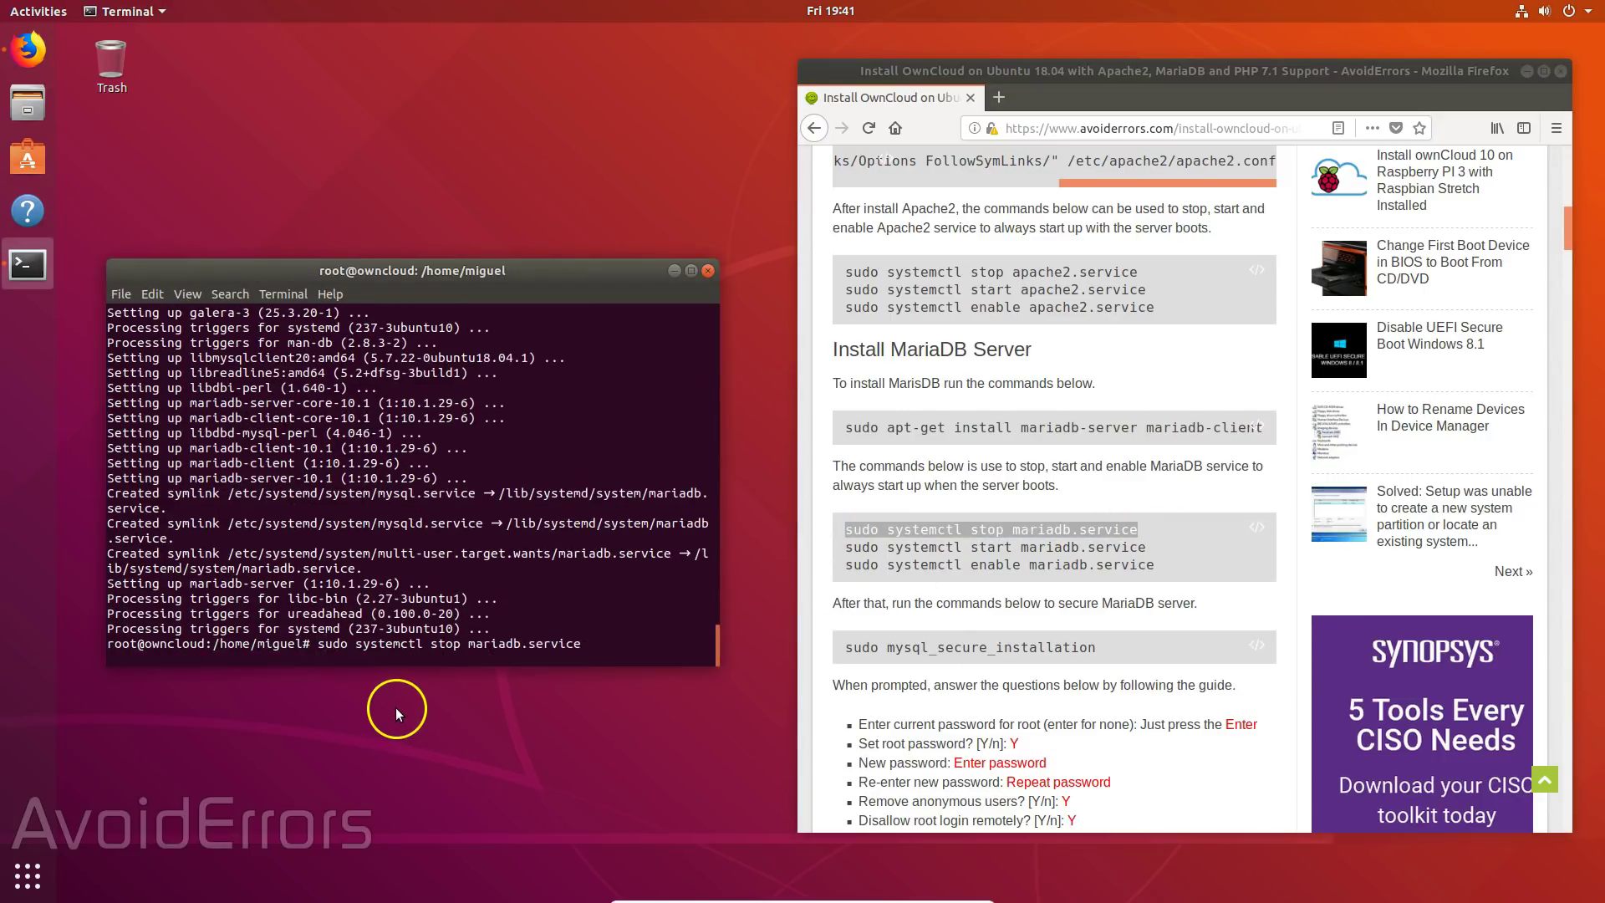
pyautogui.moveTo(845, 548); pyautogui.dragTo(1179, 548)
pyautogui.rightClick(319, 658)
pyautogui.click(355, 706)
pyautogui.press('Return')
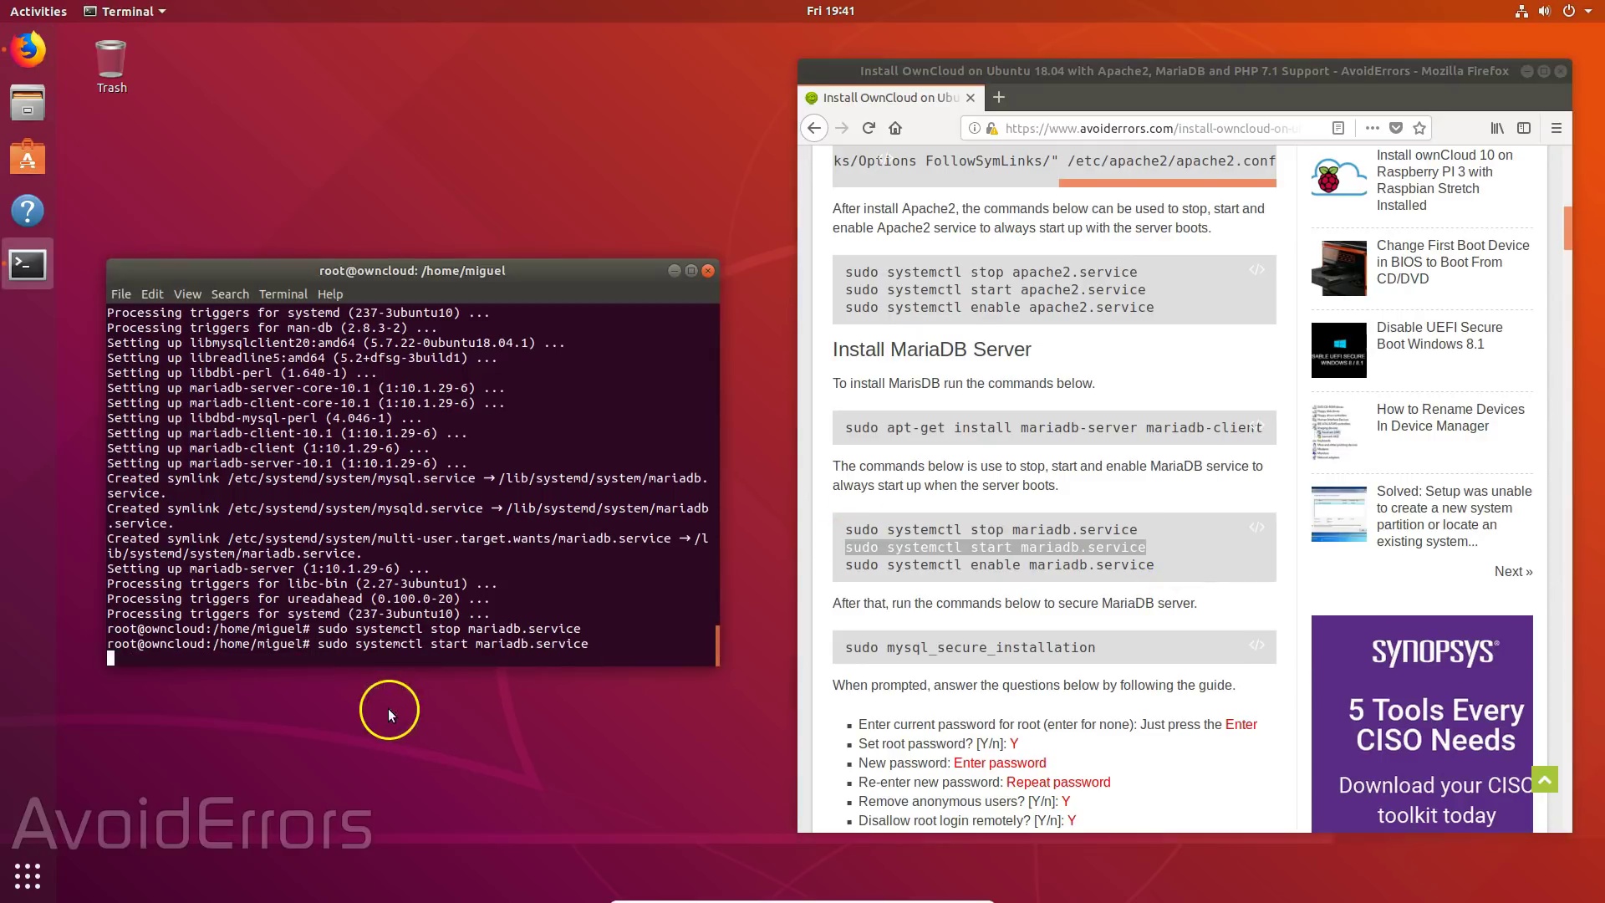
pyautogui.moveTo(844, 564); pyautogui.dragTo(1156, 565)
pyautogui.rightClick(322, 659)
pyautogui.click(355, 706)
pyautogui.press('Return')
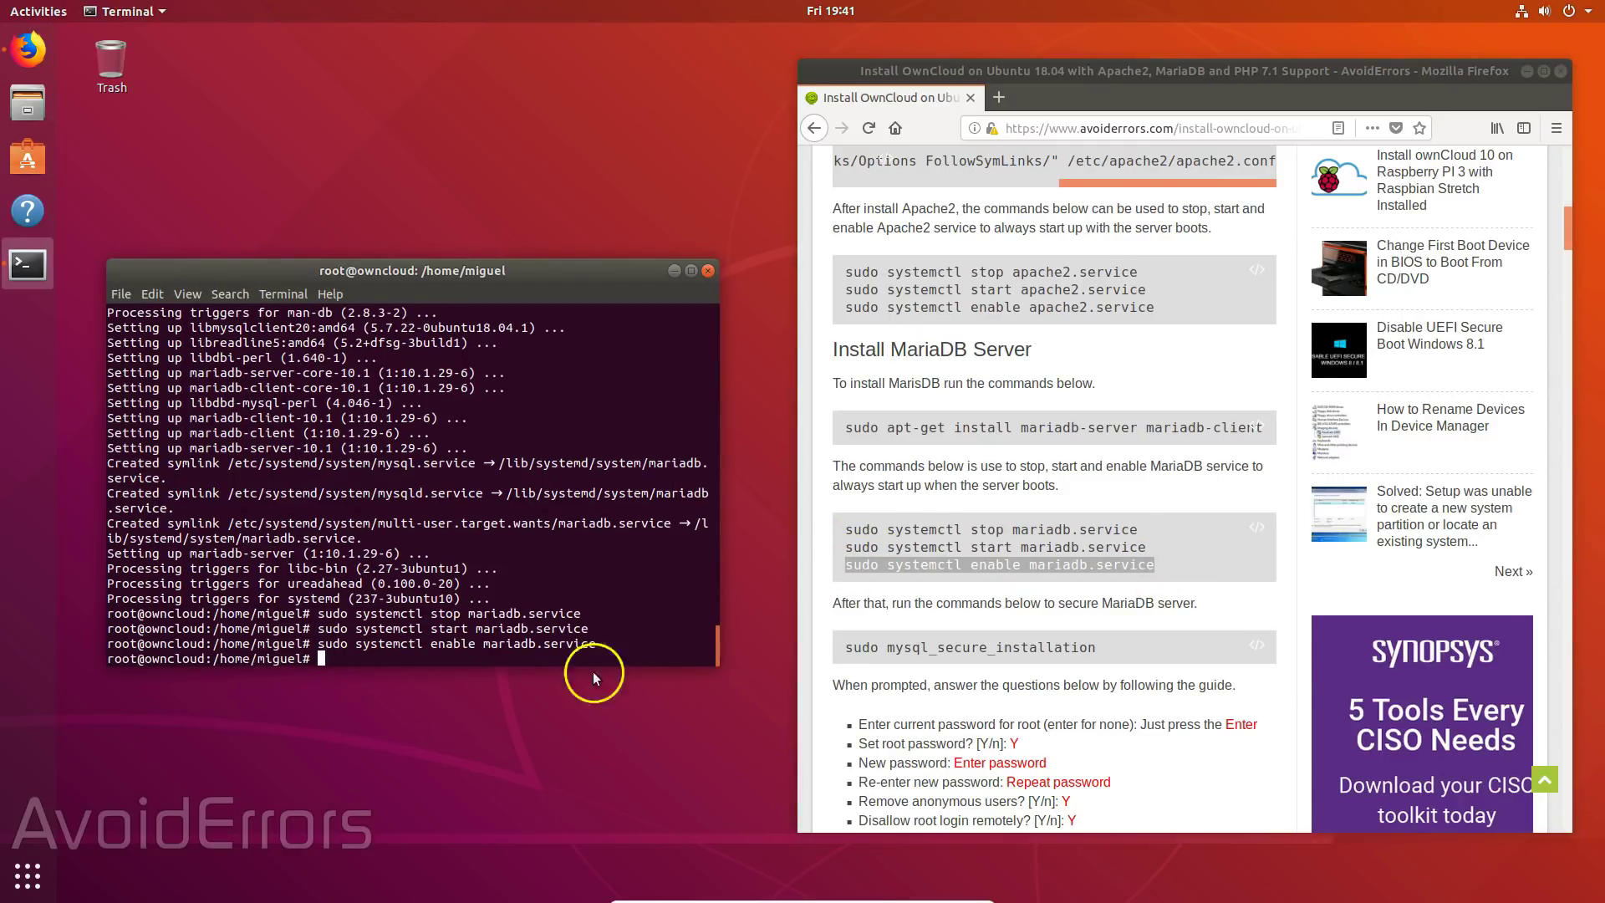
pyautogui.scroll(-6, 1004, 651)
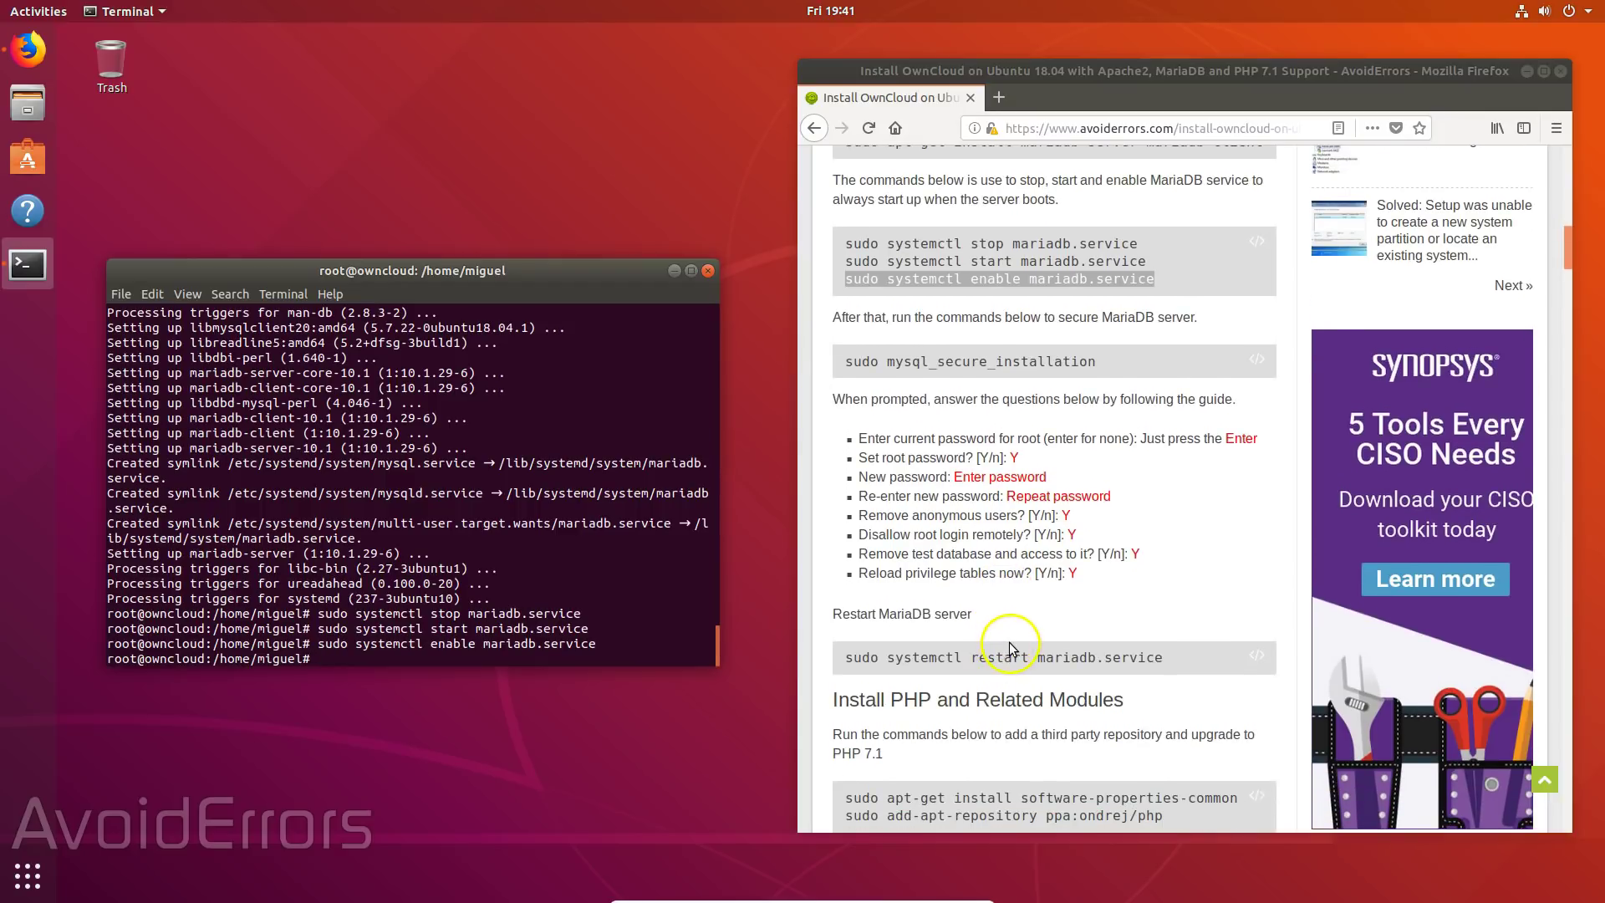
# - Run 'sudo mysql_secure_installation' to start the MariaDB security script
pyautogui.scroll(-1, 1008, 641)
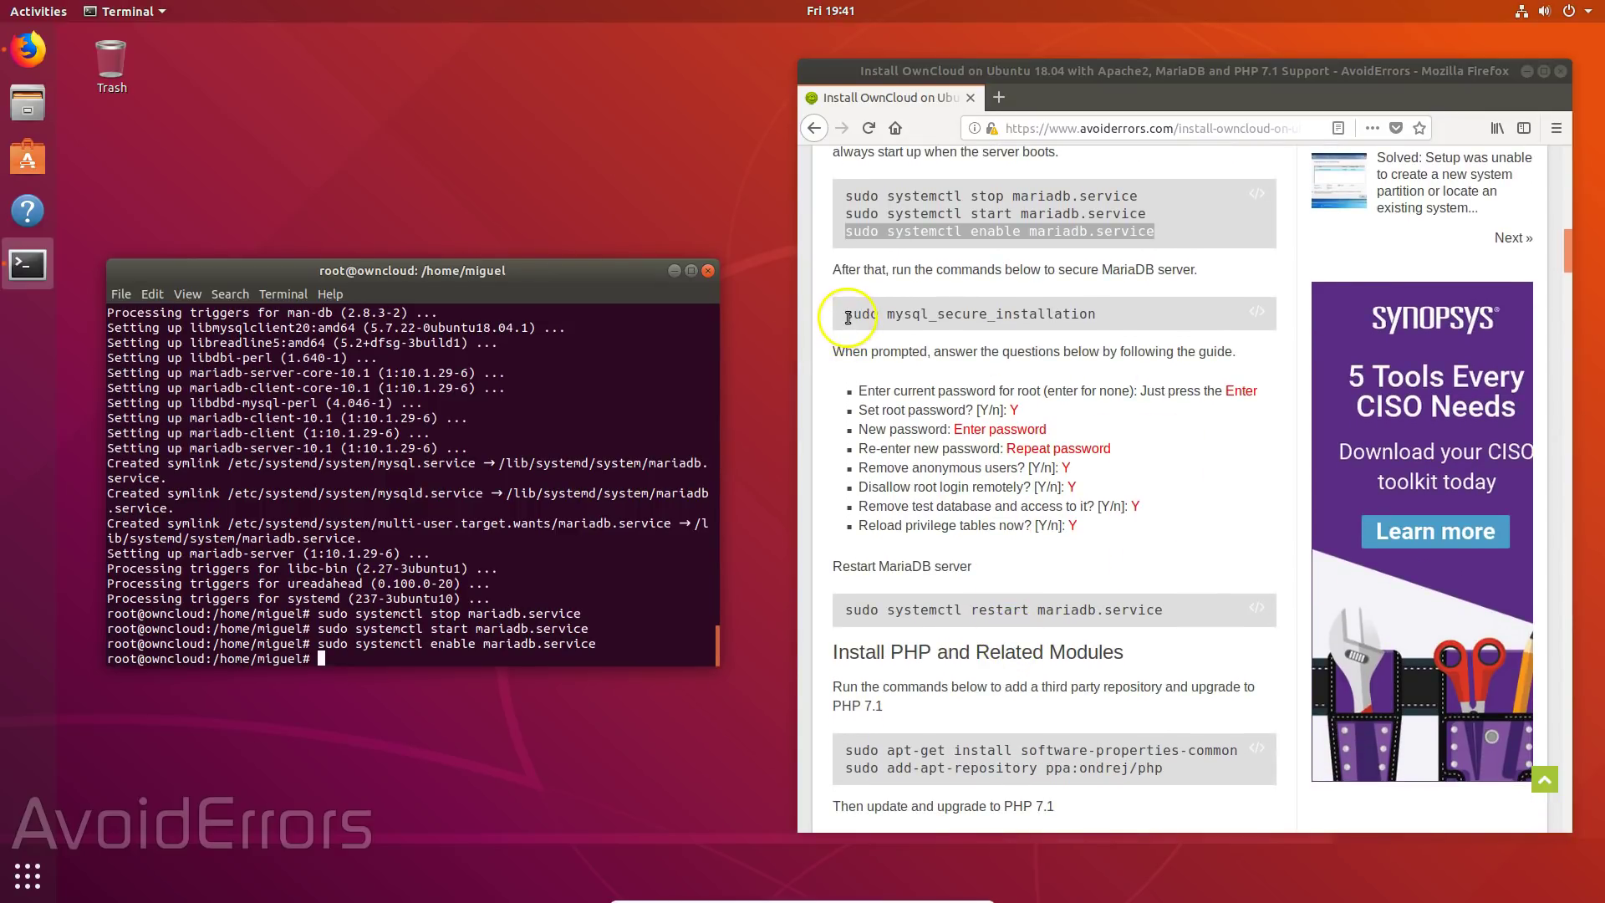
pyautogui.moveTo(845, 315); pyautogui.dragTo(1090, 317)
pyautogui.rightClick(1084, 318)
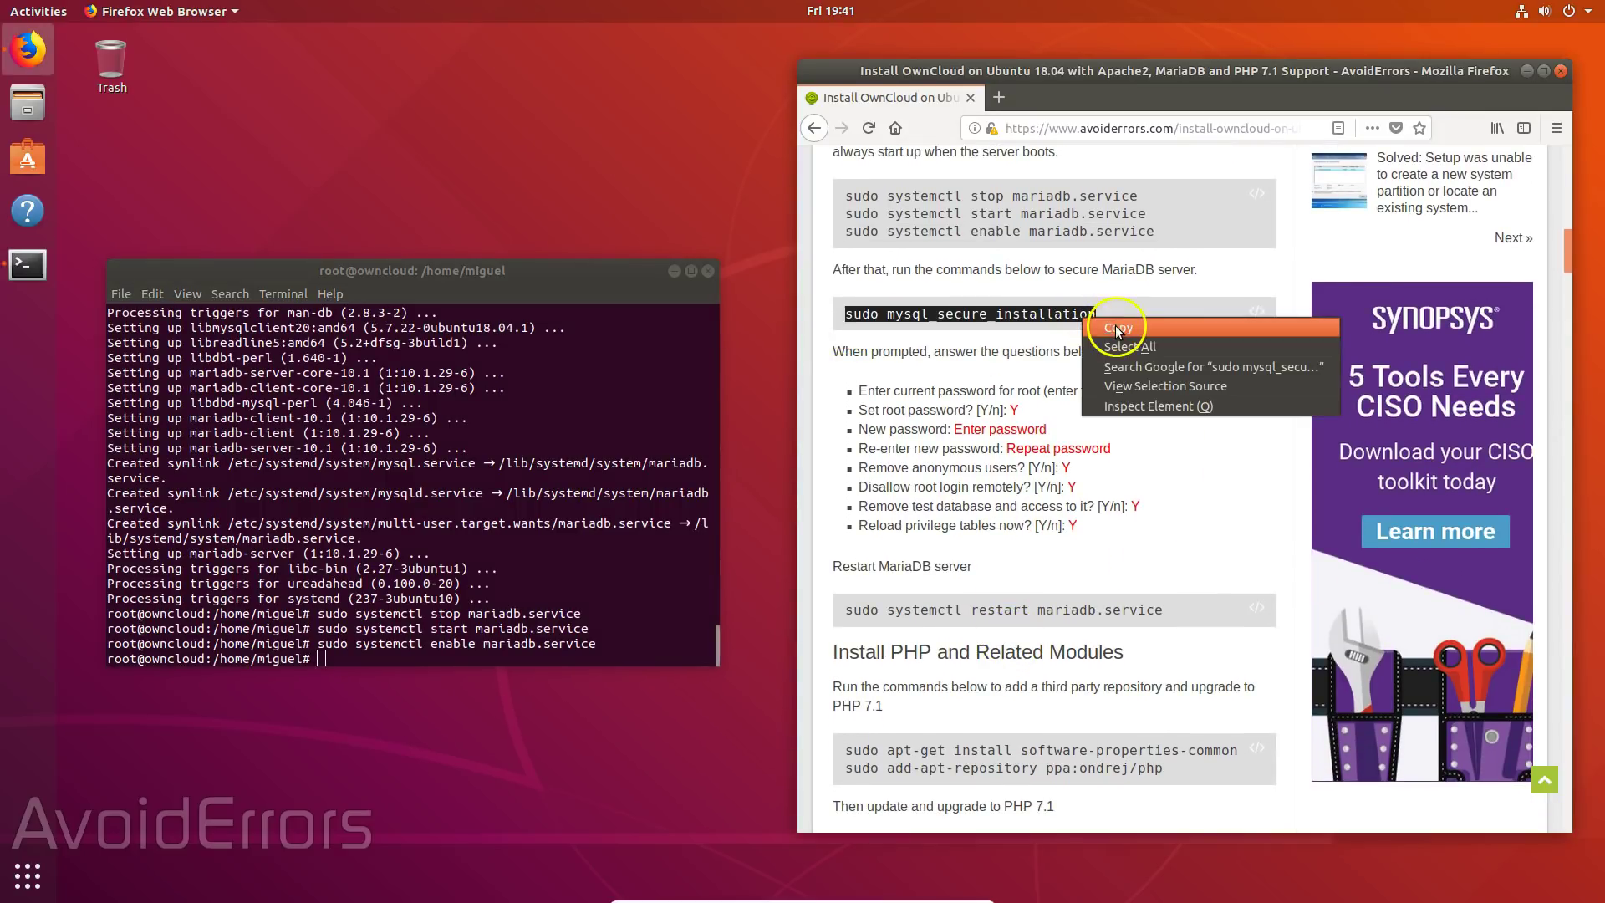
pyautogui.click(1117, 331)
pyautogui.rightClick(326, 657)
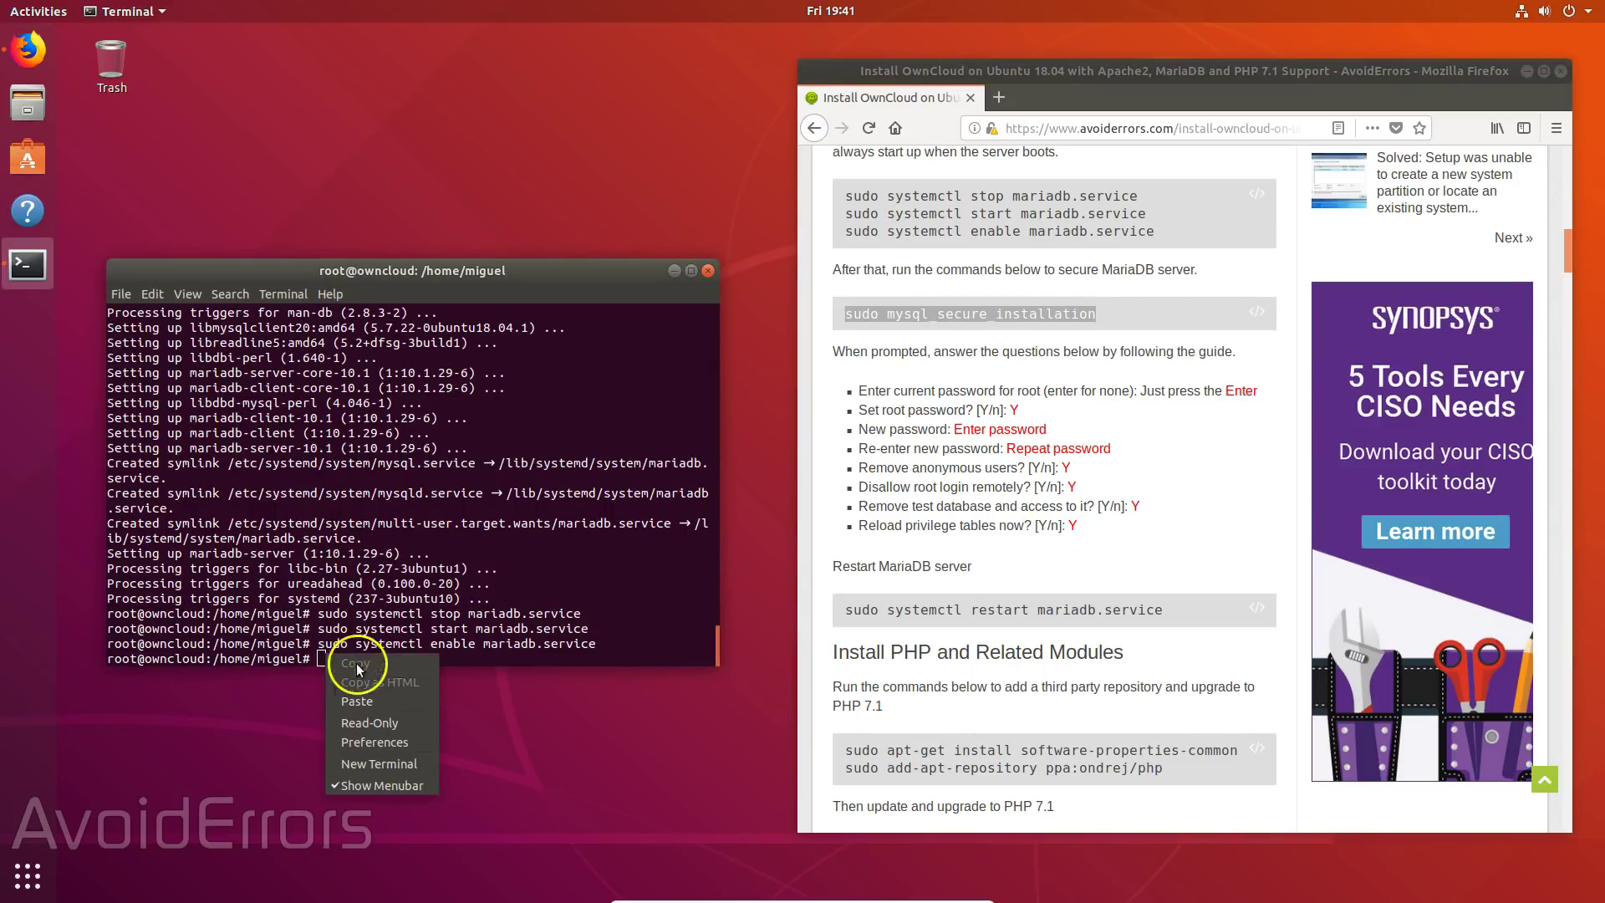
pyautogui.click(371, 700)
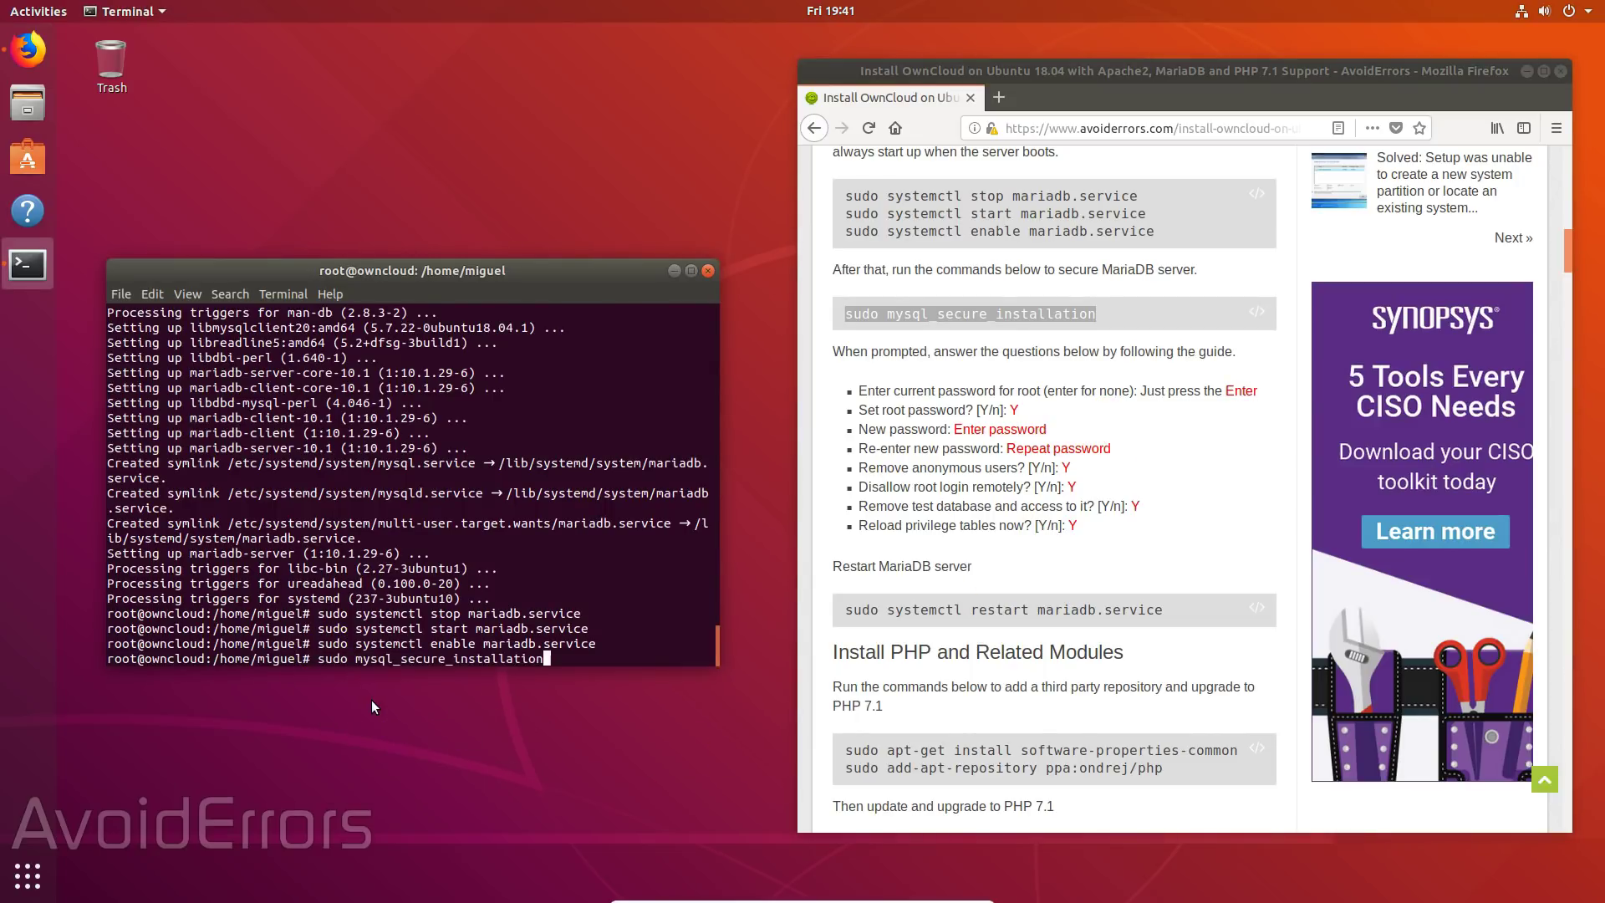
pyautogui.press('Return')
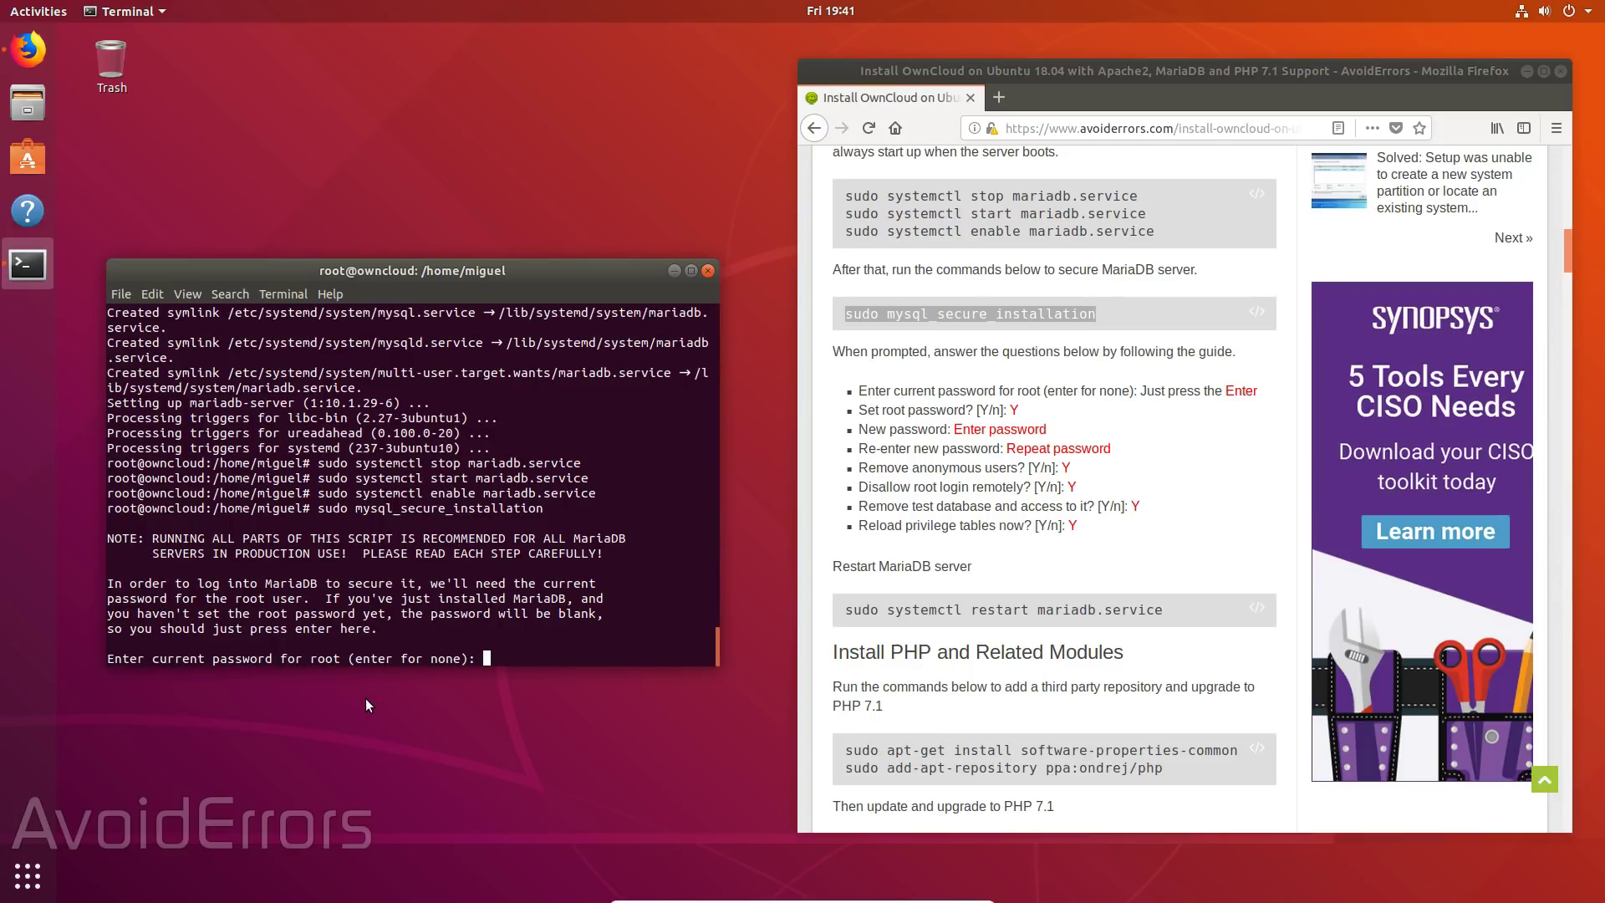
# - Skip the blank current password and set a new MariaDB root password
pyautogui.press('Return')
pyautogui.write('y')
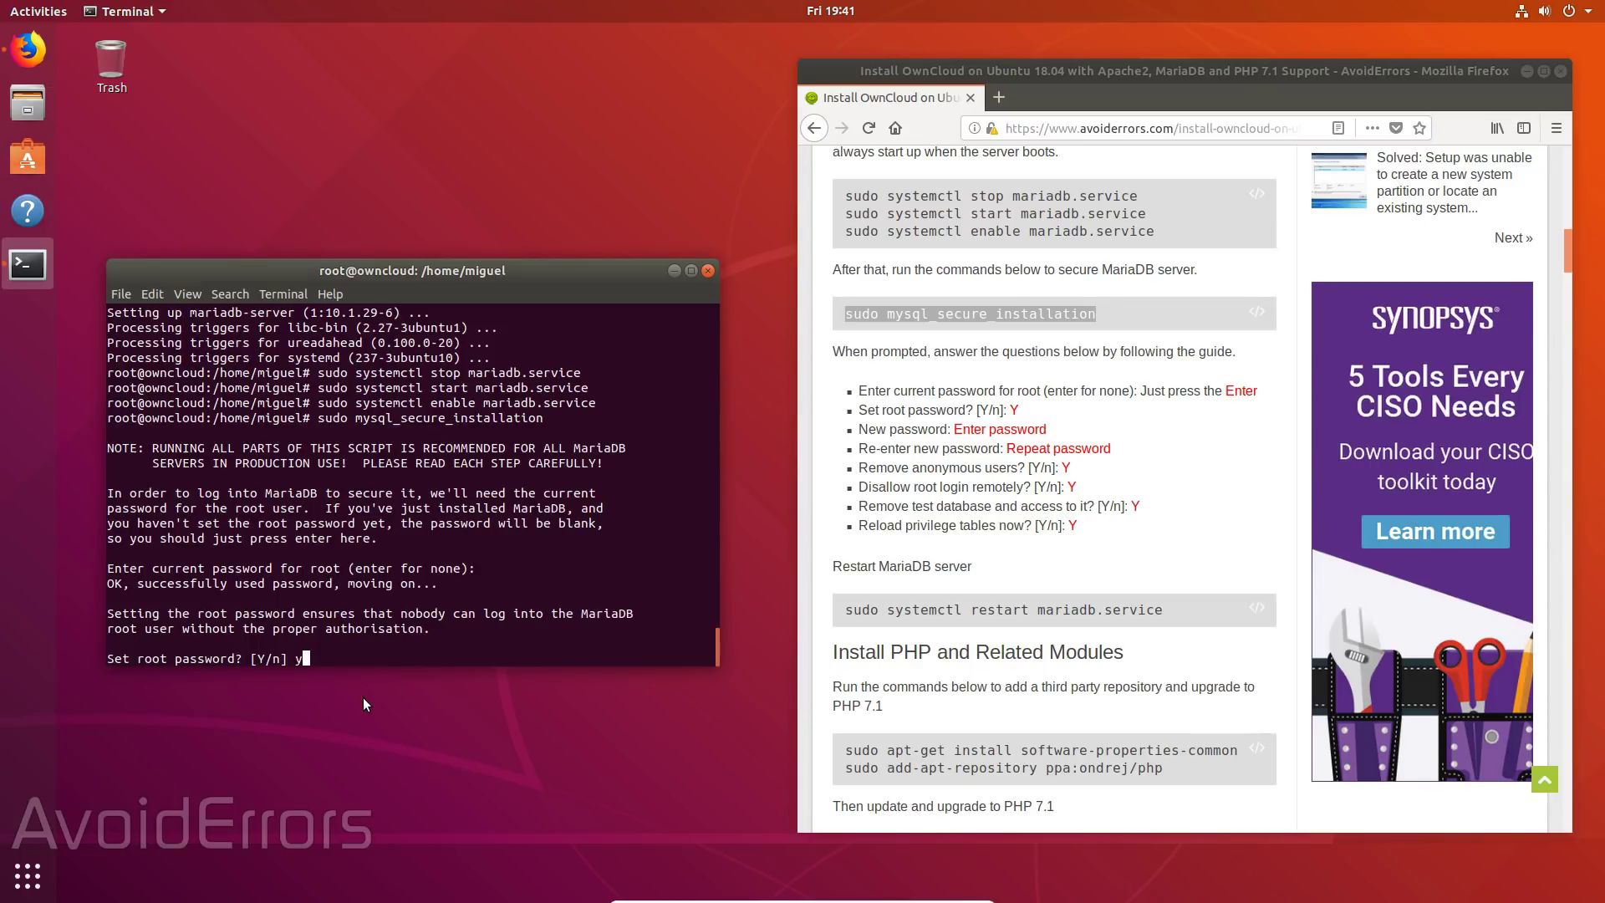
pyautogui.press('Return')
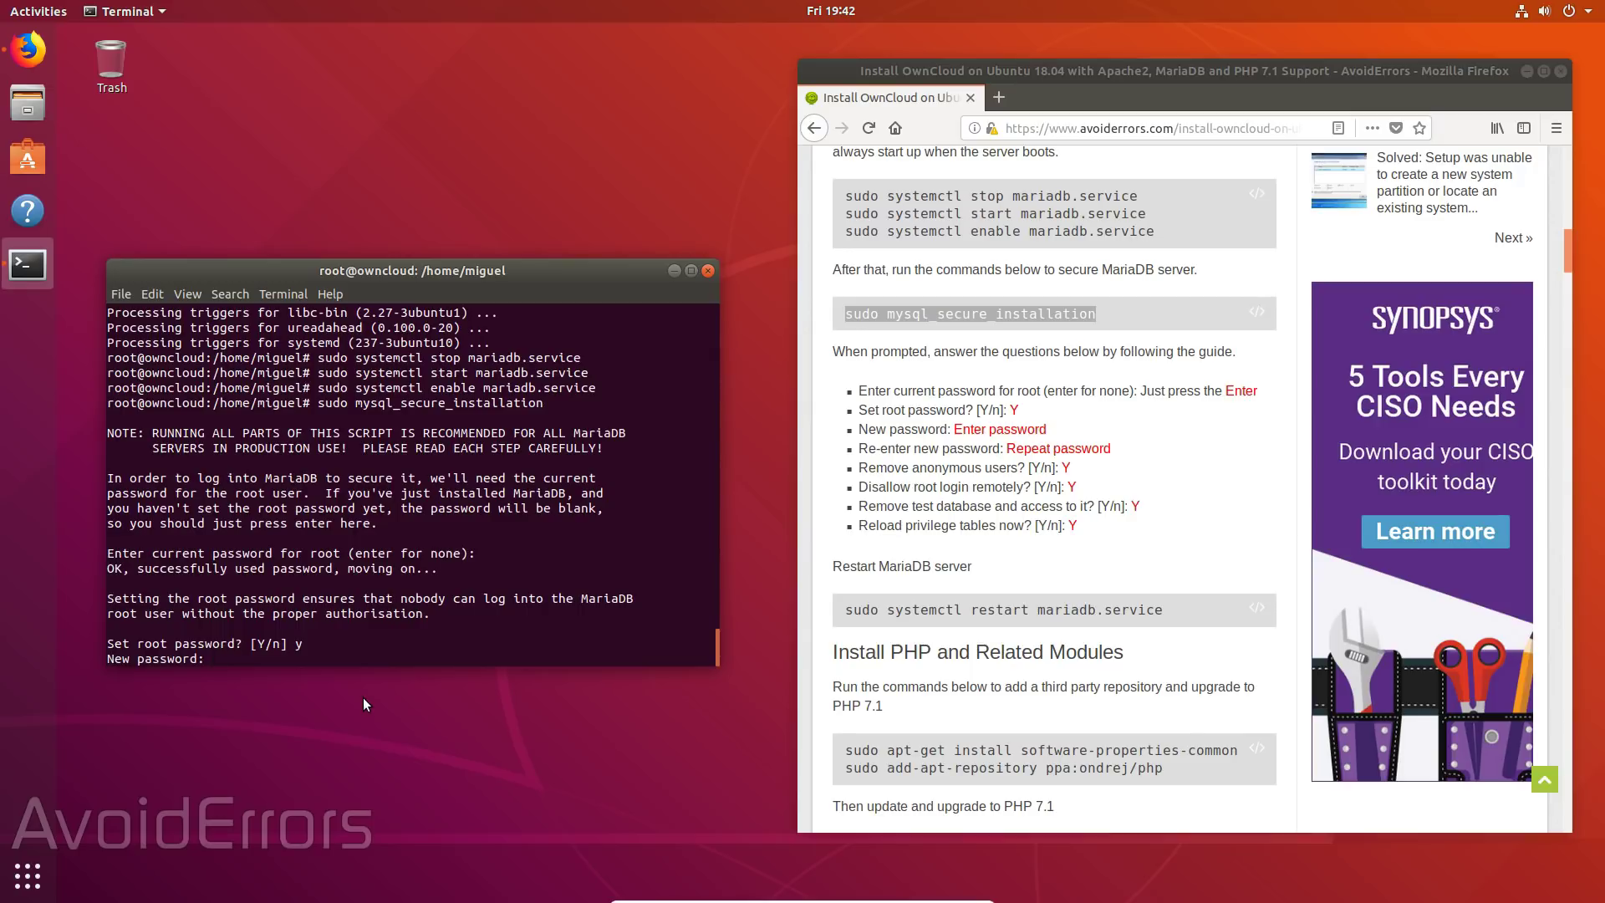
pyautogui.press('Return')
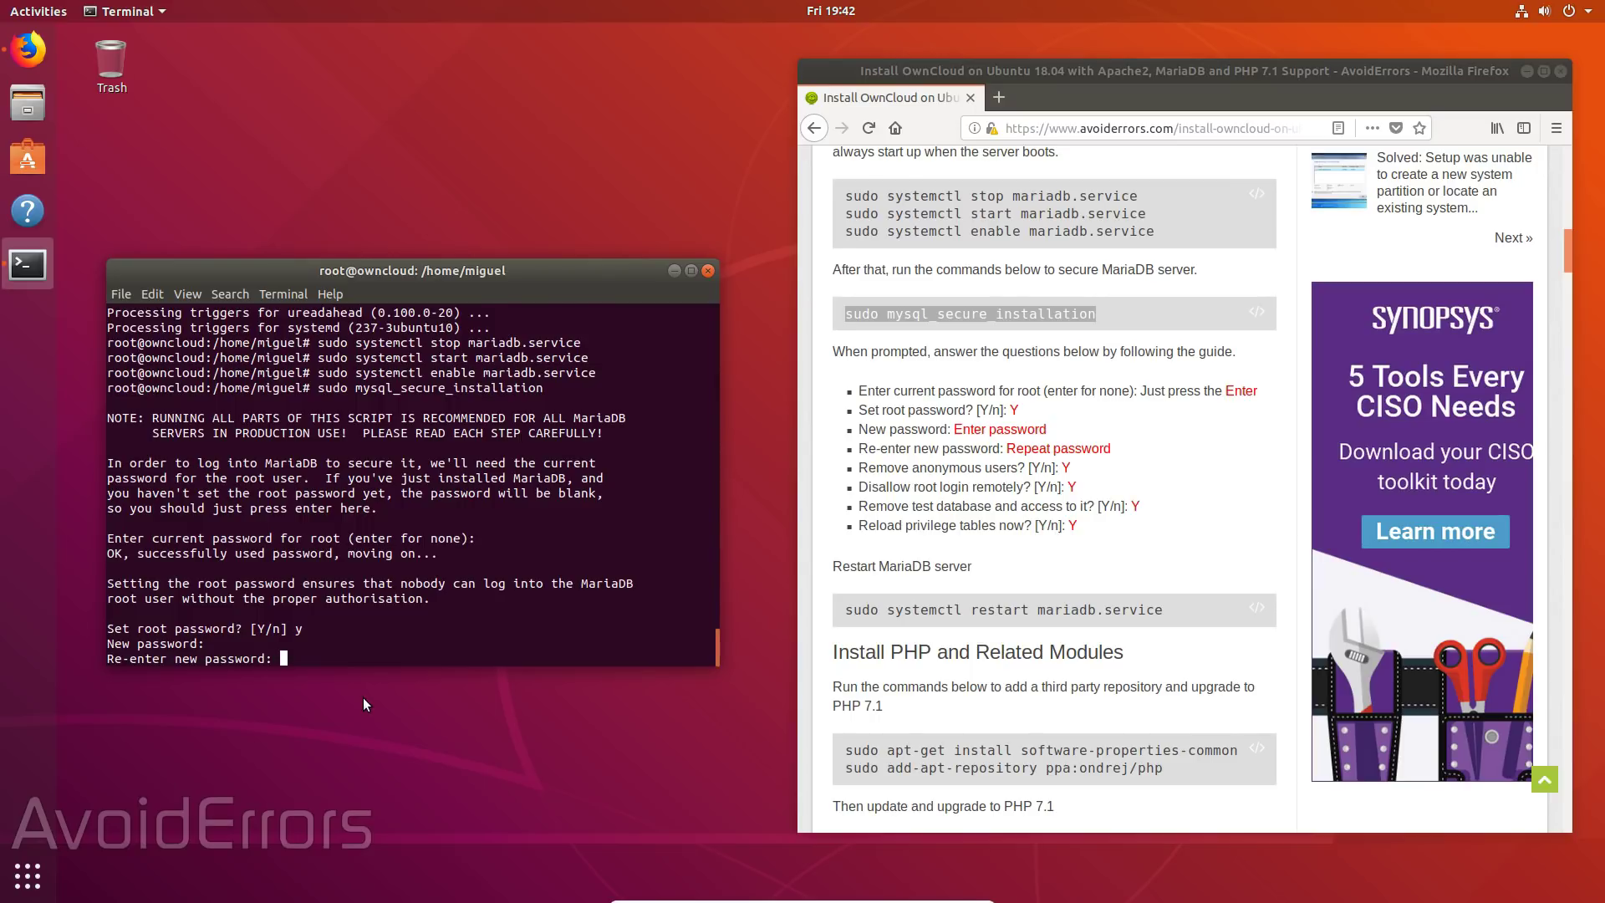
pyautogui.press('Return')
# - Remove anonymous users and the test database, disallow remote root login, reload privileges
pyautogui.write('y')
pyautogui.press('Return')
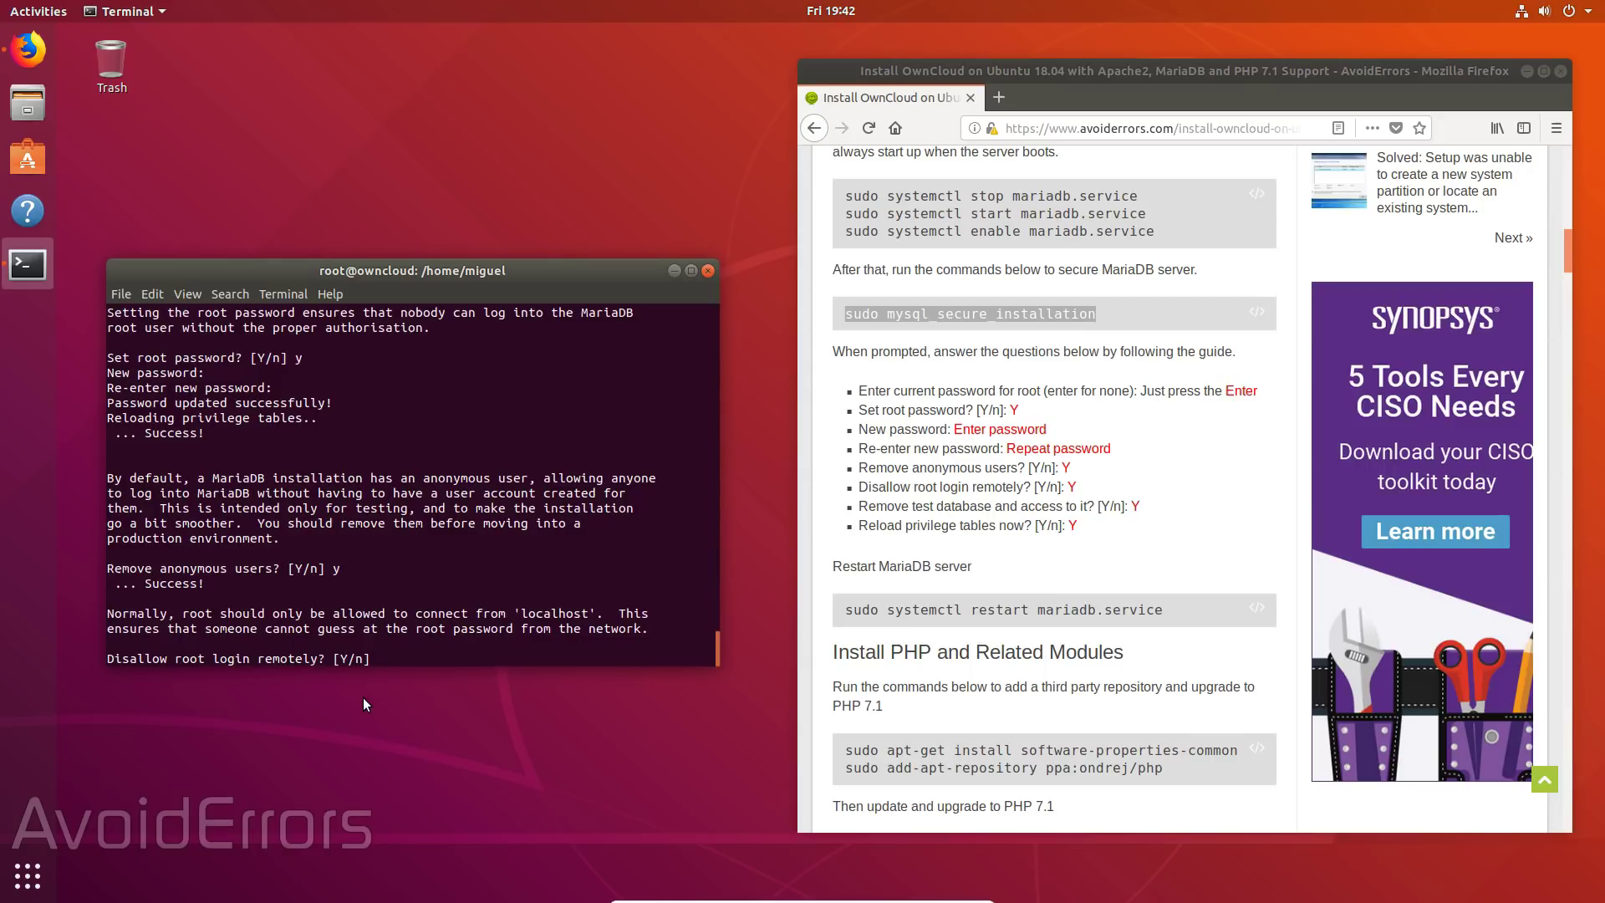
pyautogui.write('y')
pyautogui.press('Return')
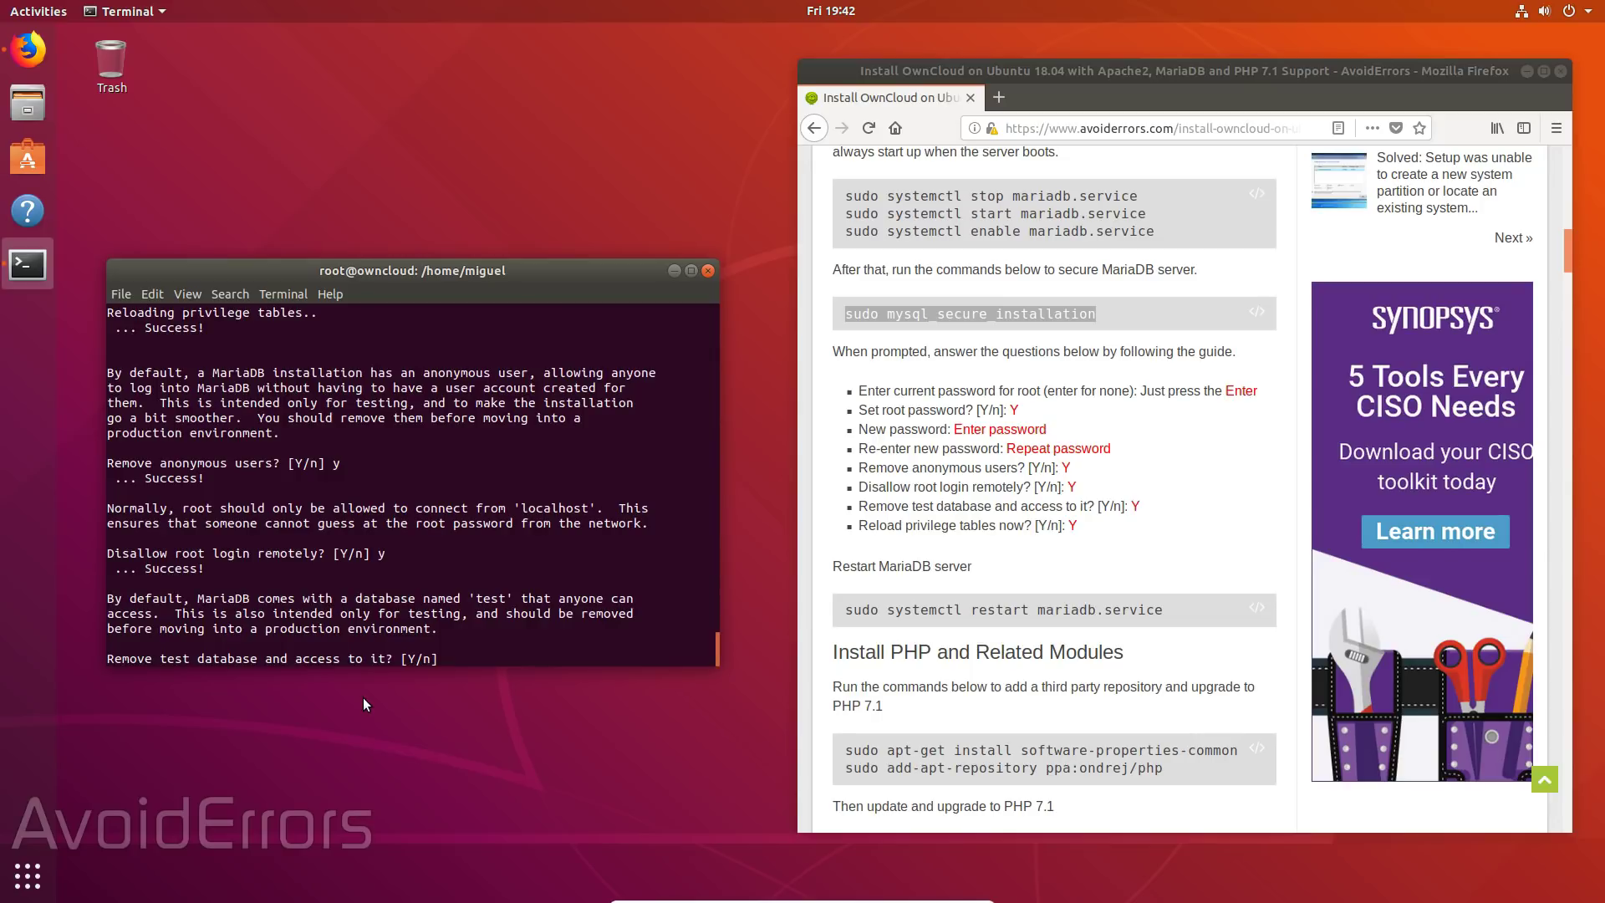
pyautogui.write('y')
pyautogui.press('Return')
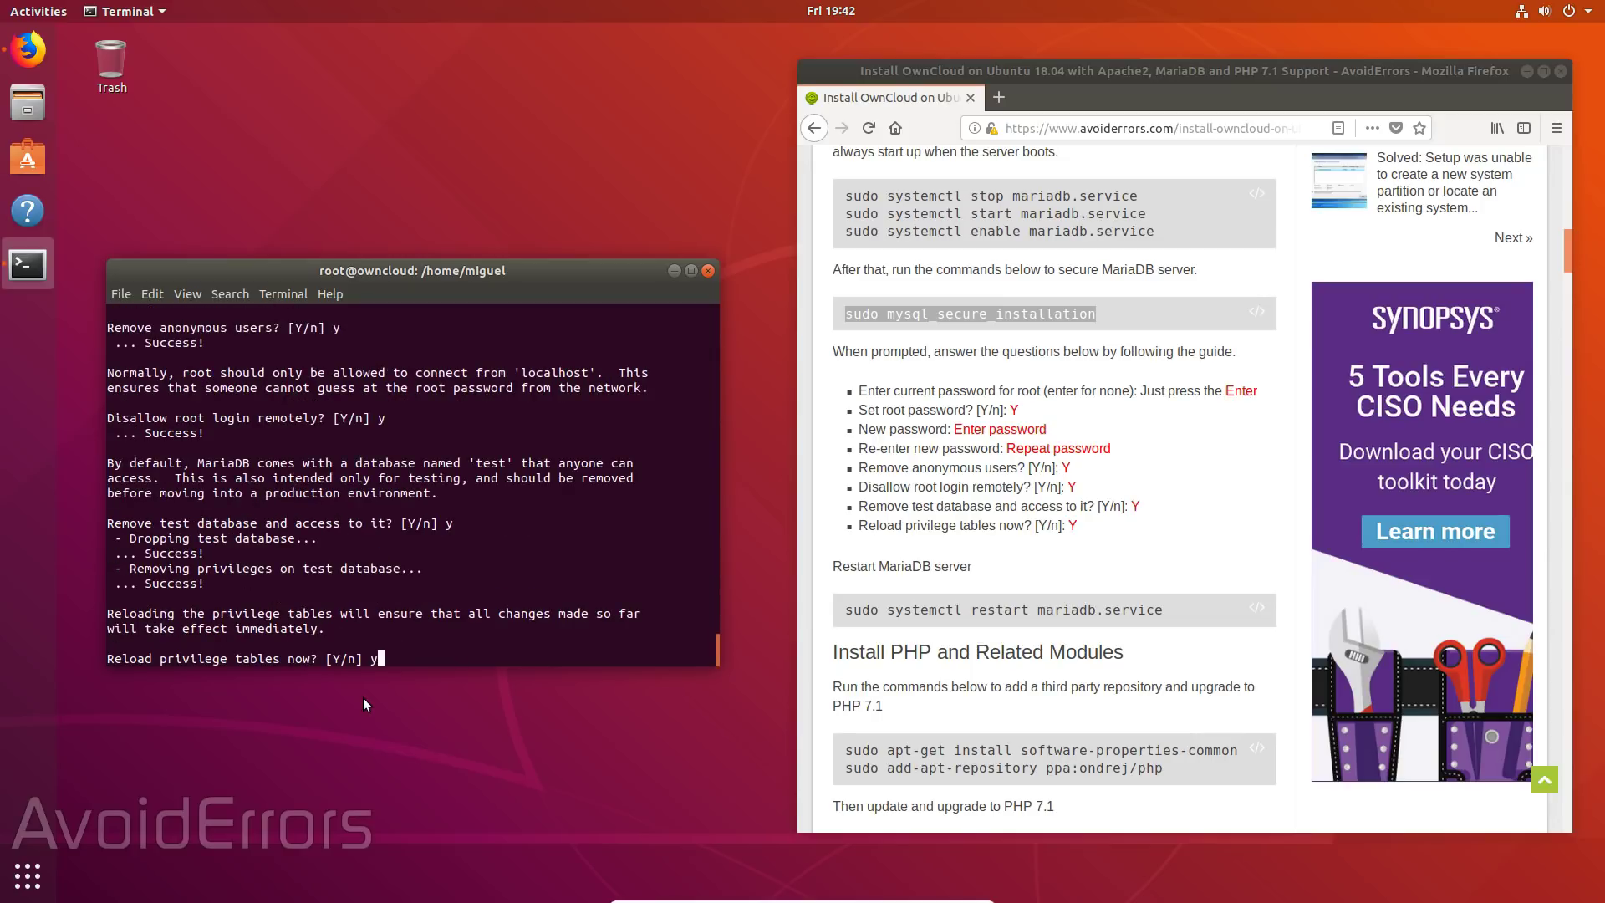
pyautogui.write('y')
pyautogui.press('Return')
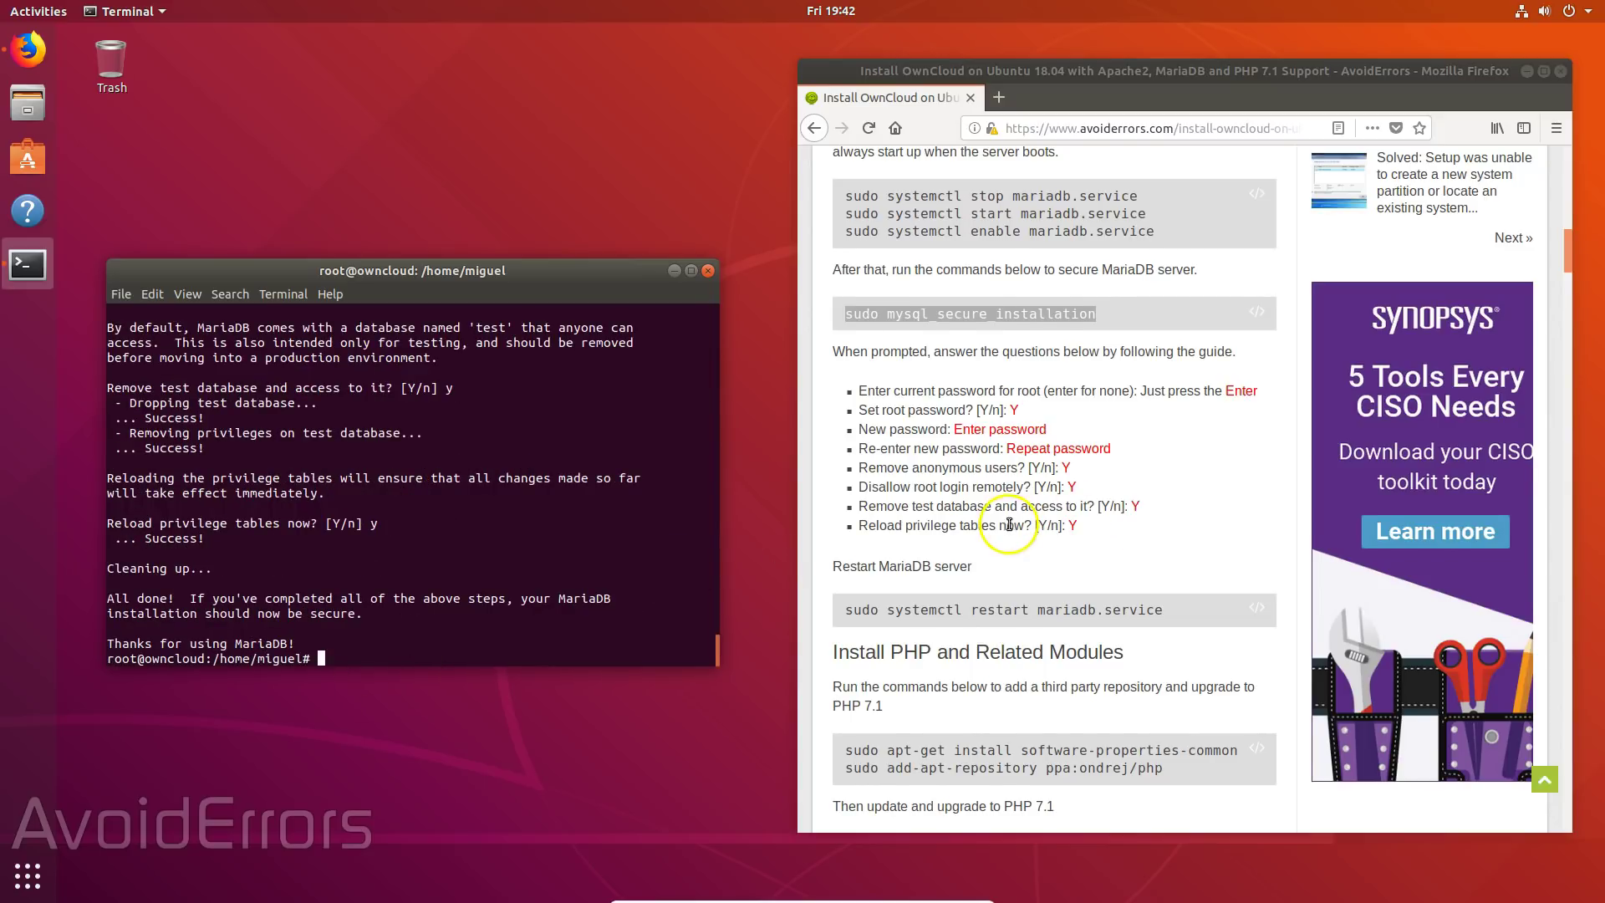
pyautogui.scroll(-5, 1014, 527)
pyautogui.moveTo(844, 324); pyautogui.dragTo(1163, 324)
# - Restart the mariadb service with systemctl
pyautogui.rightClick(1124, 321)
pyautogui.click(1150, 330)
pyautogui.rightClick(331, 656)
pyautogui.click(378, 710)
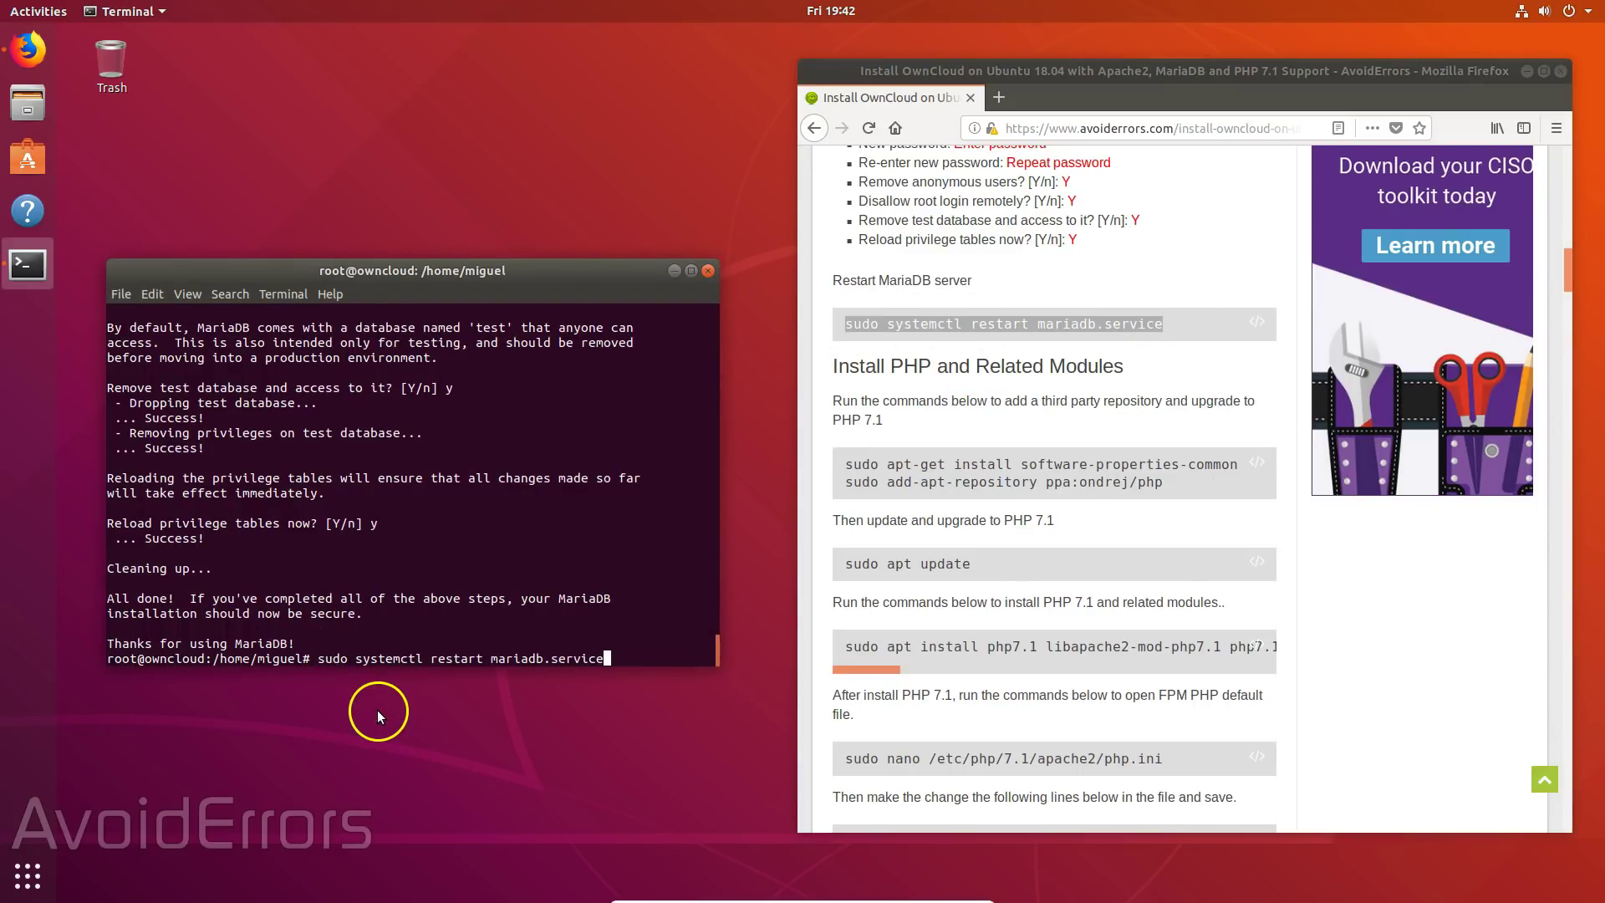
pyautogui.press('Return')
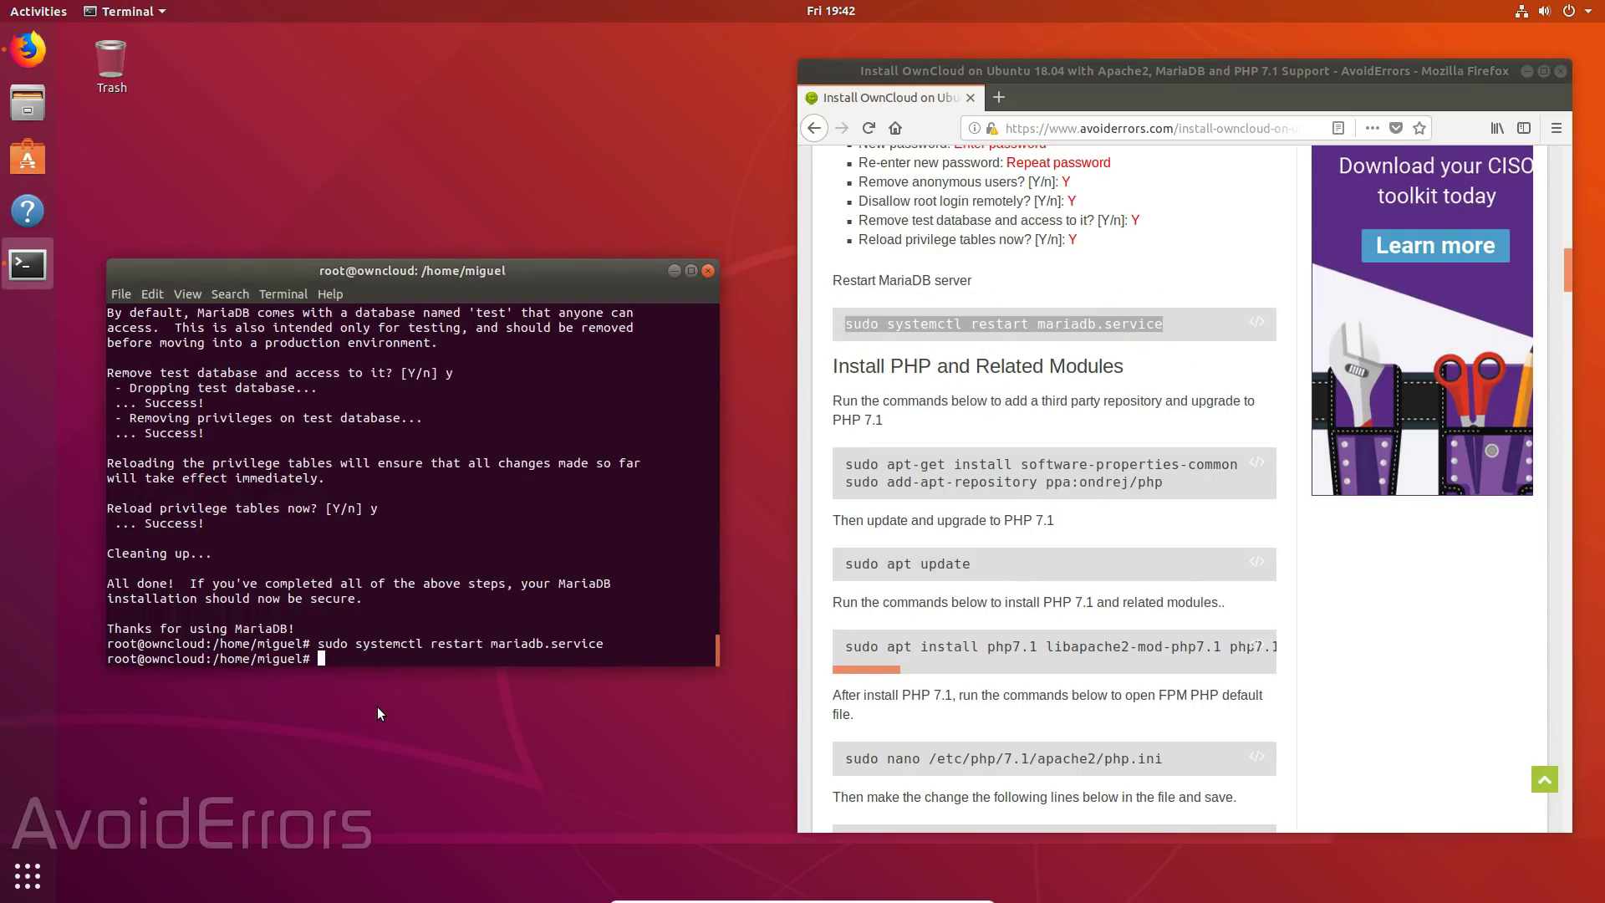
# - Install software-properties-common with apt-get, answering y to confirm
pyautogui.moveTo(845, 465); pyautogui.dragTo(1212, 467)
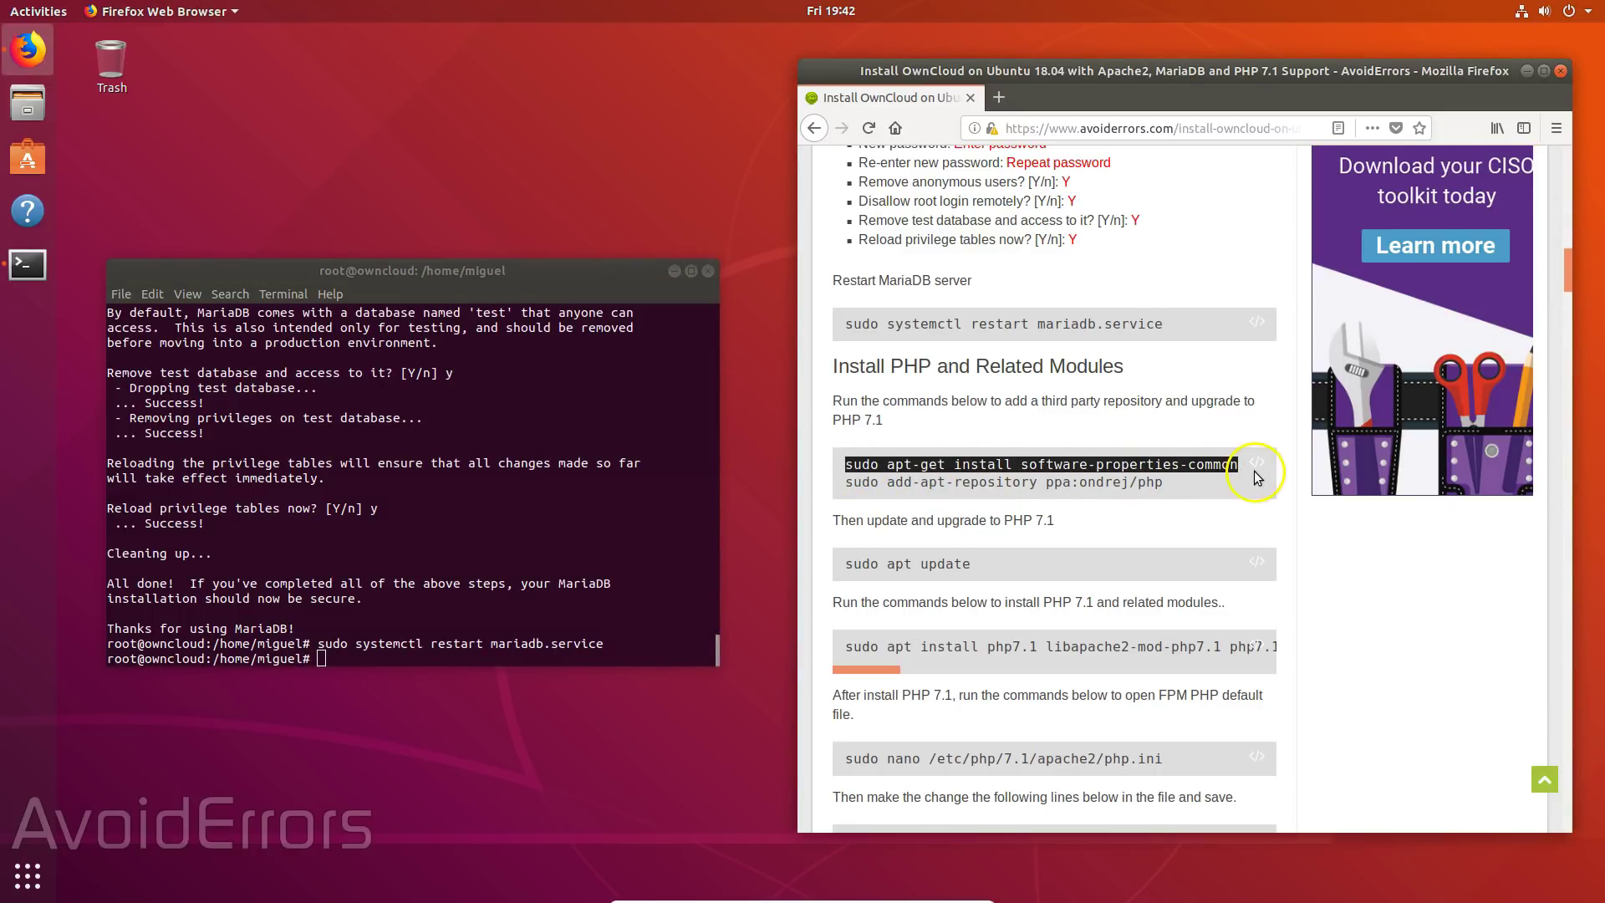
pyautogui.rightClick(1211, 459)
pyautogui.click(1237, 467)
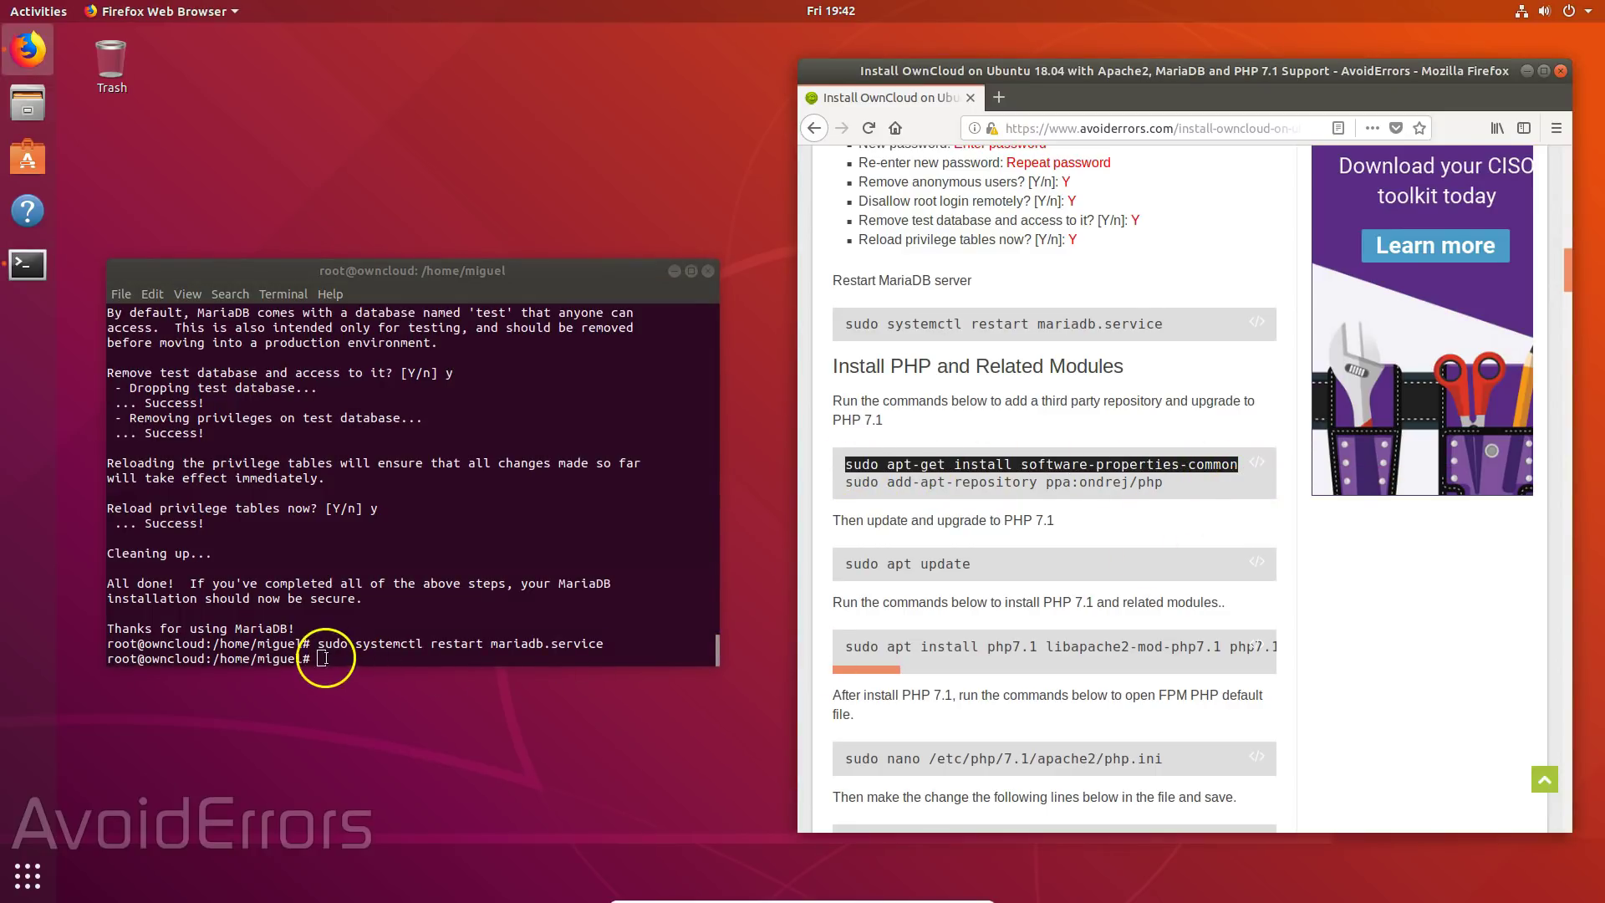
pyautogui.rightClick(326, 658)
pyautogui.click(358, 699)
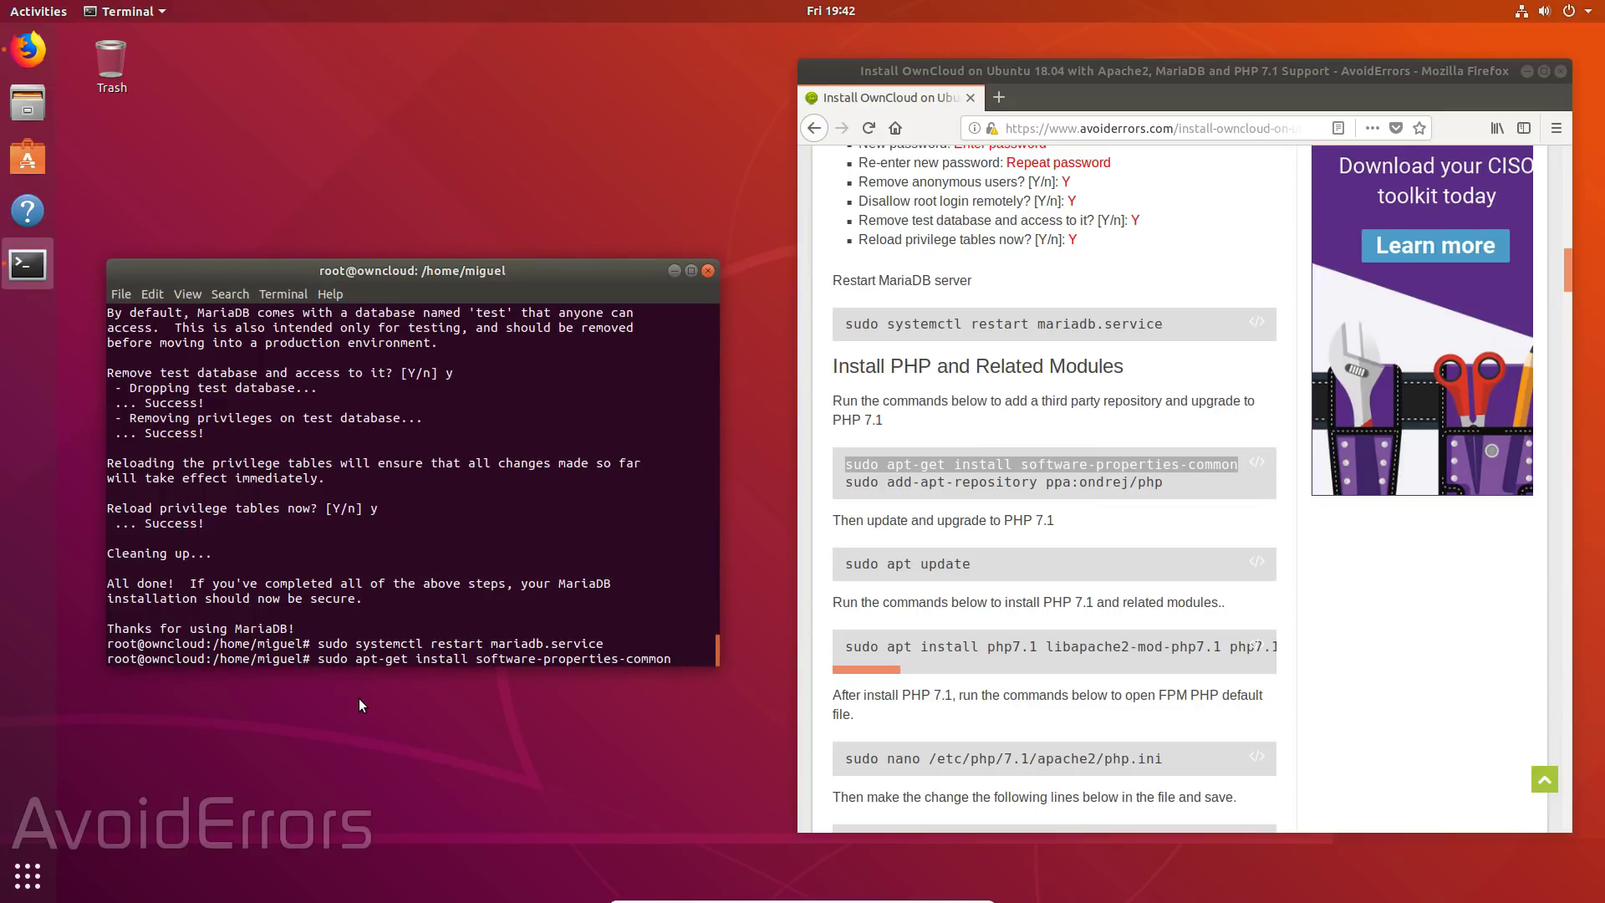
pyautogui.press('Return')
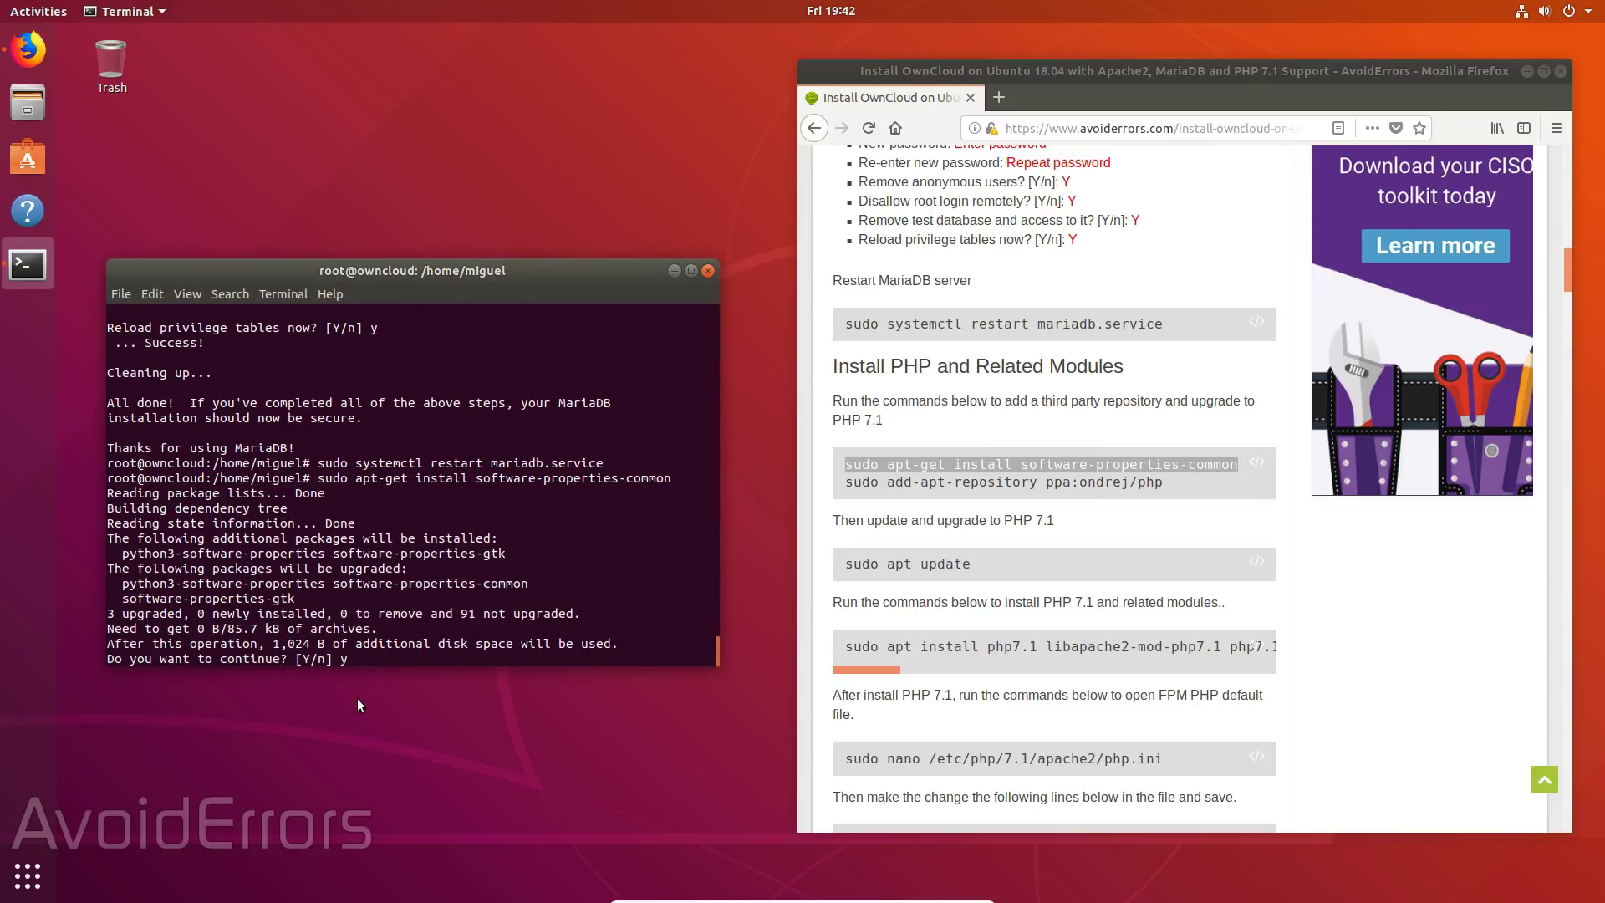
pyautogui.write('y')
pyautogui.press('Return')
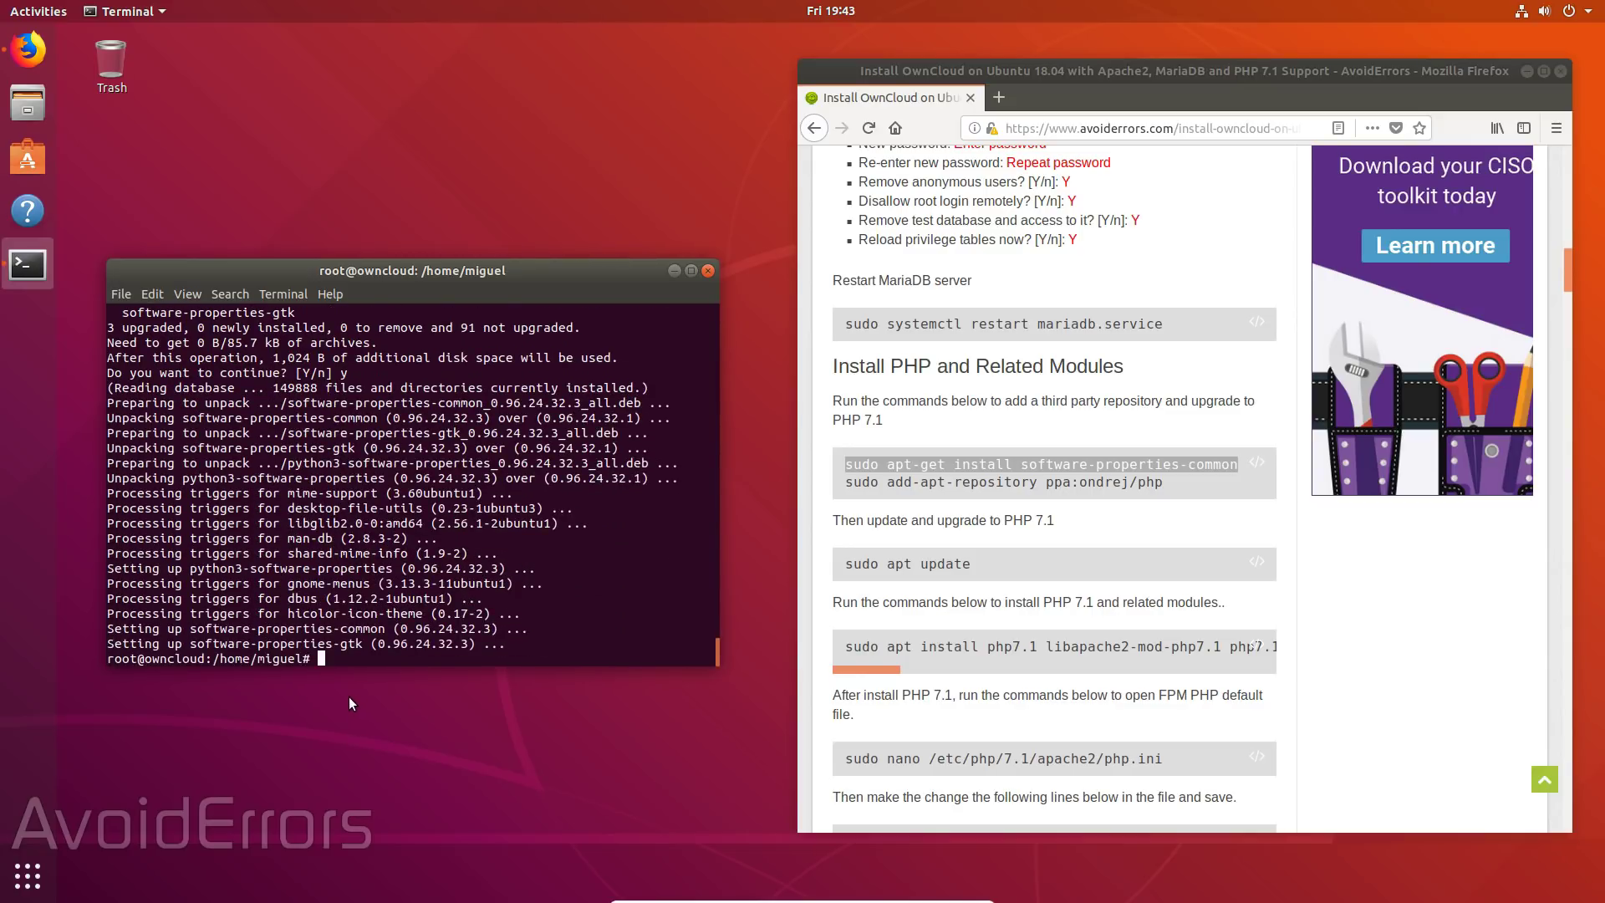
# - Add the ppa:ondrej/php repository with add-apt-repository and confirm
pyautogui.moveTo(844, 483); pyautogui.dragTo(1176, 514)
pyautogui.middleClick(330, 665)
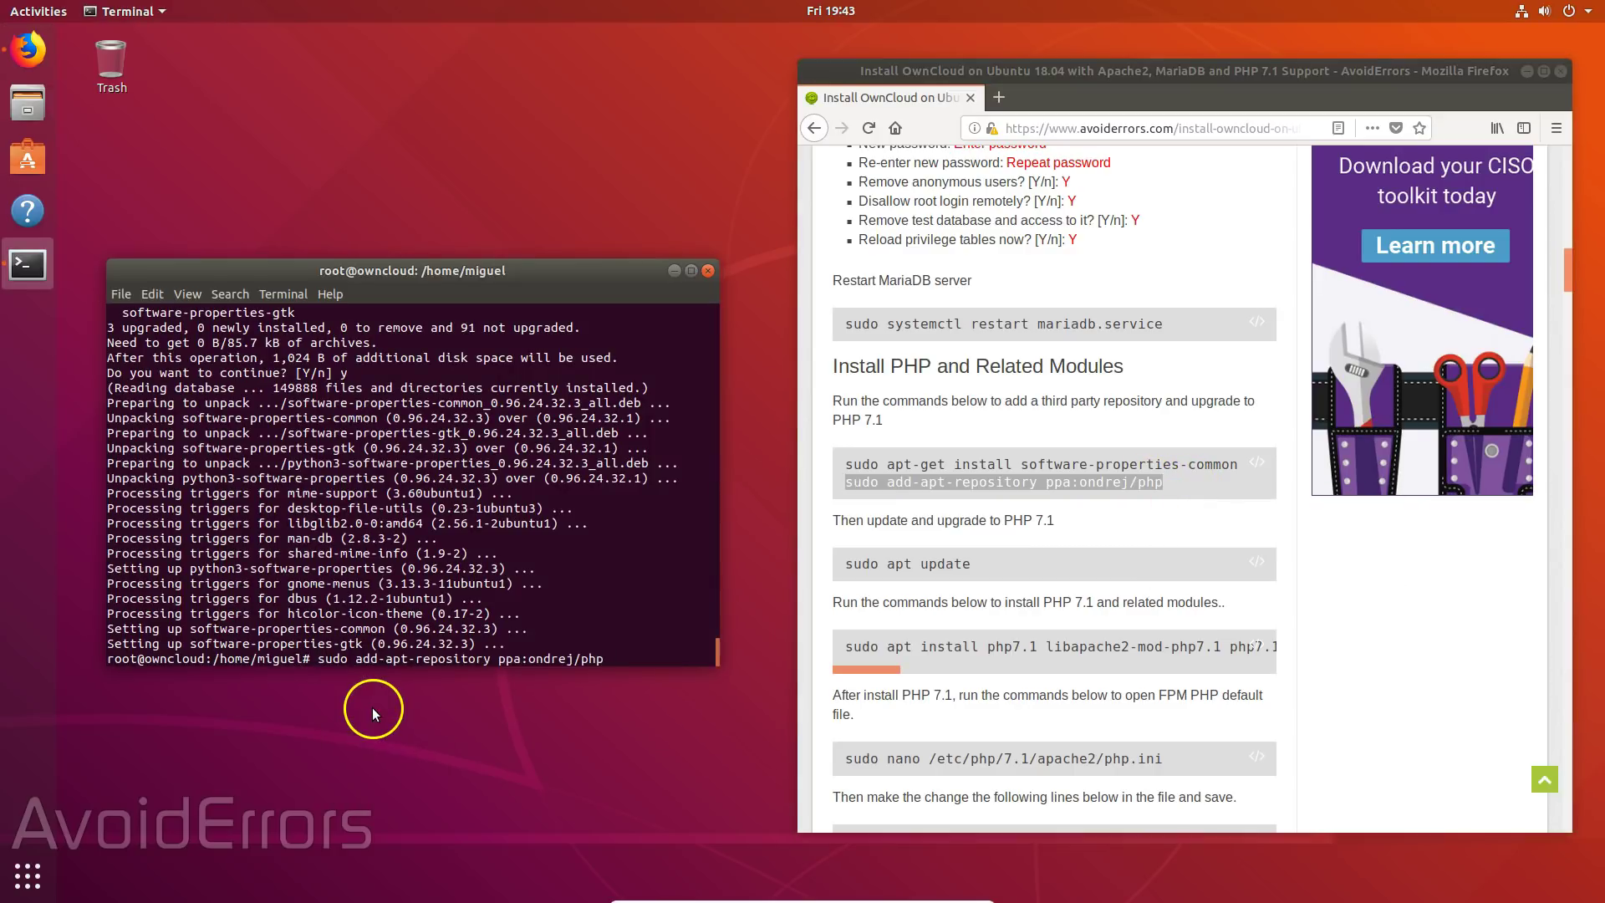
pyautogui.press('Return')
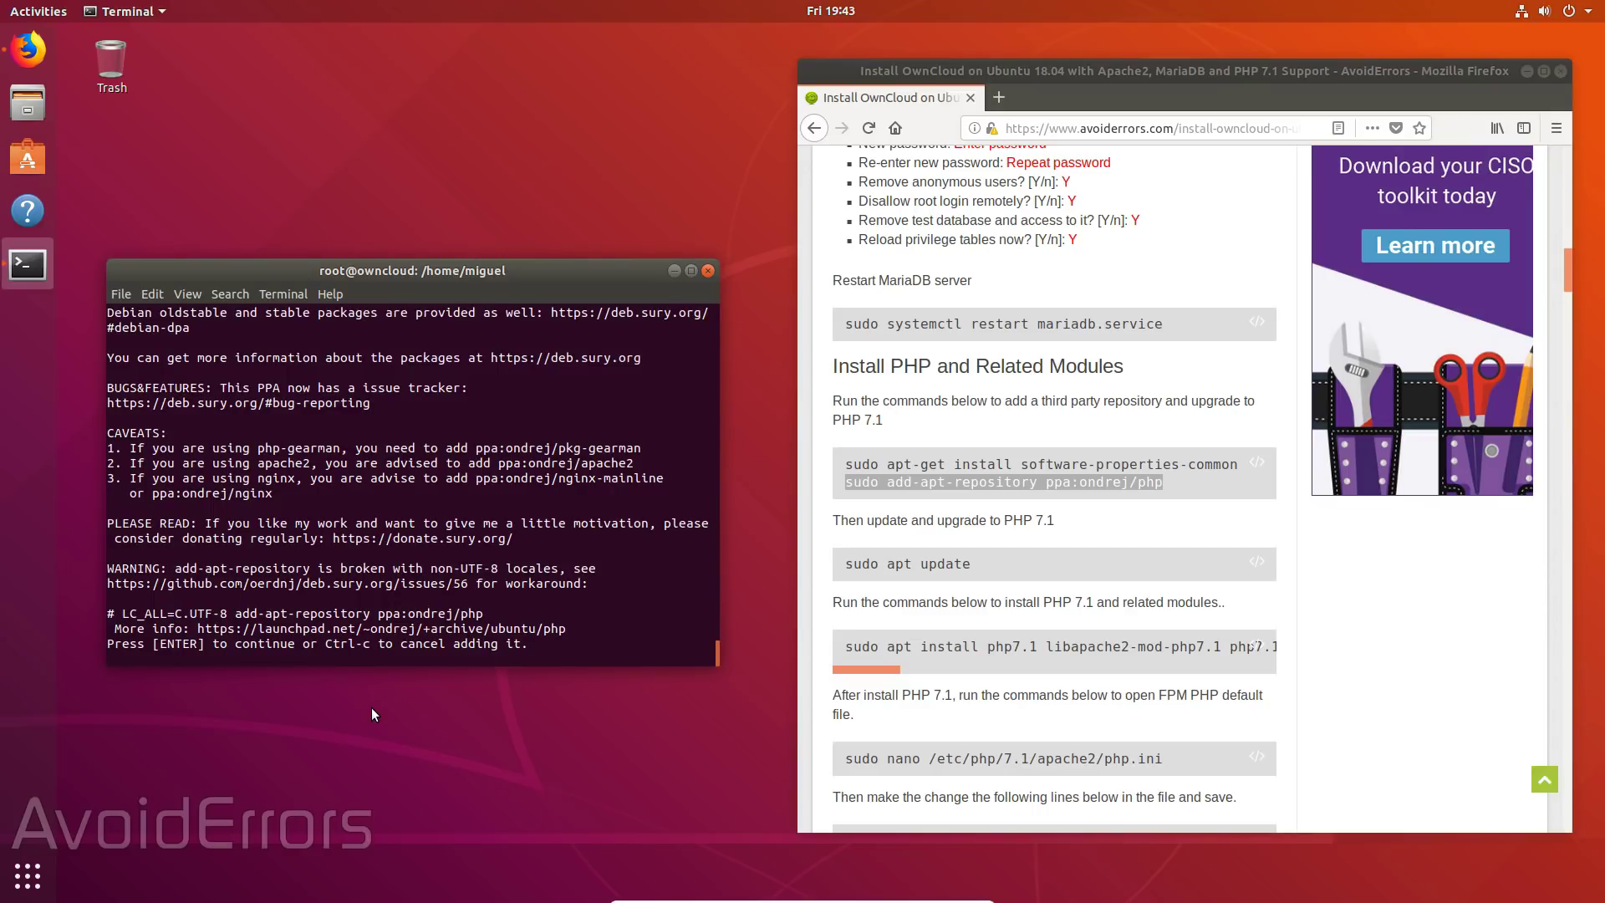
pyautogui.press('Return')
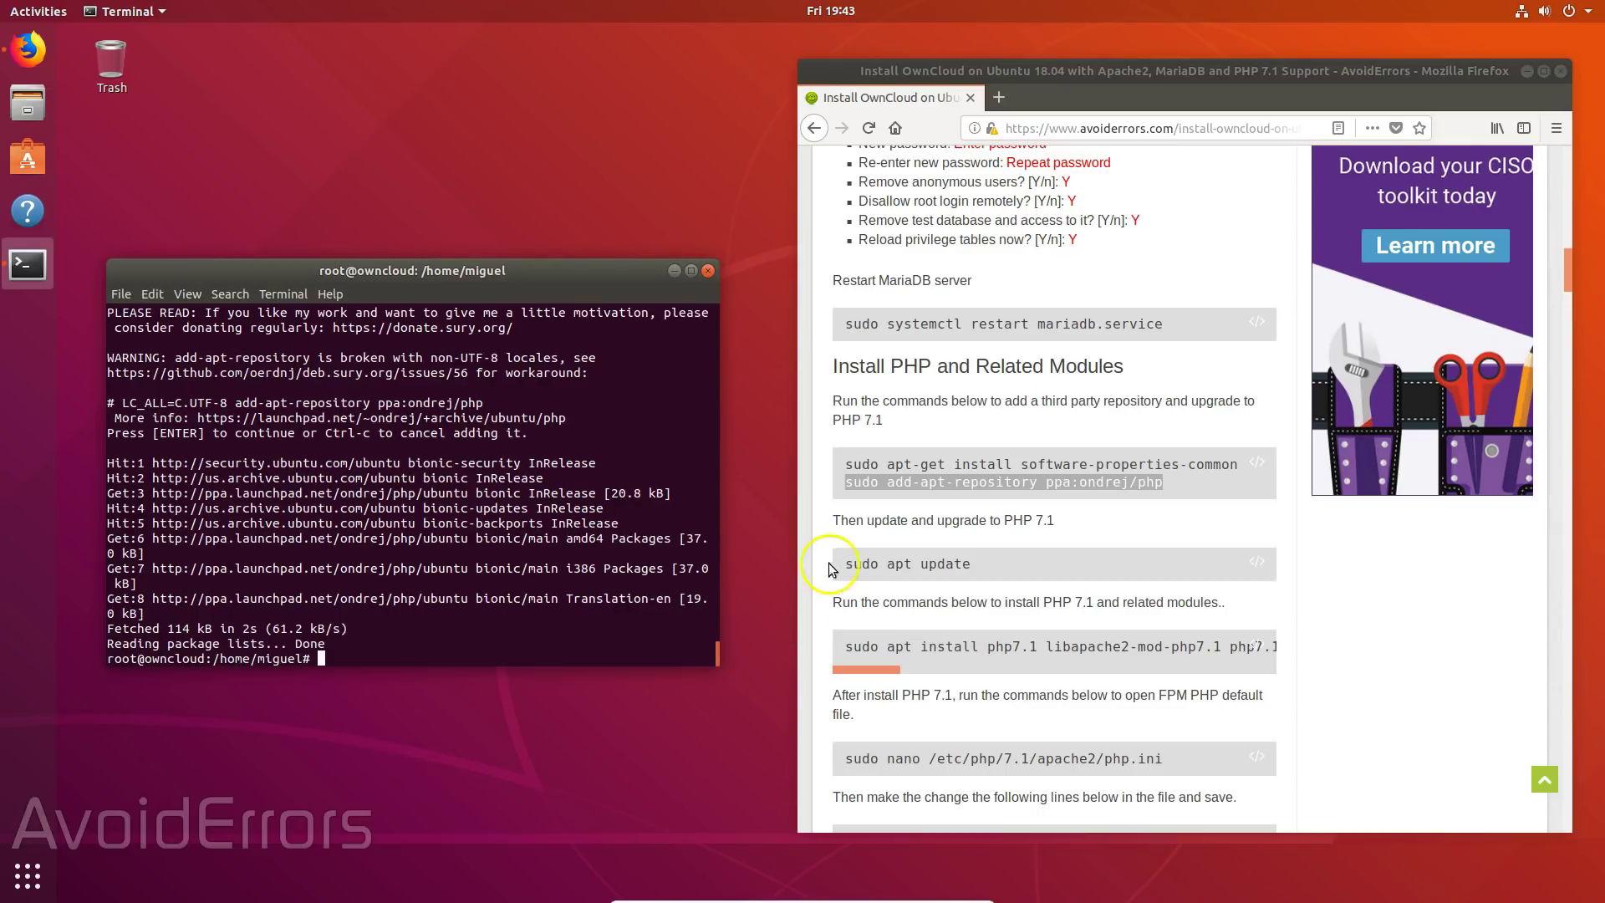
# - Refresh the package lists with 'sudo apt update'
pyautogui.moveTo(841, 563); pyautogui.dragTo(975, 595)
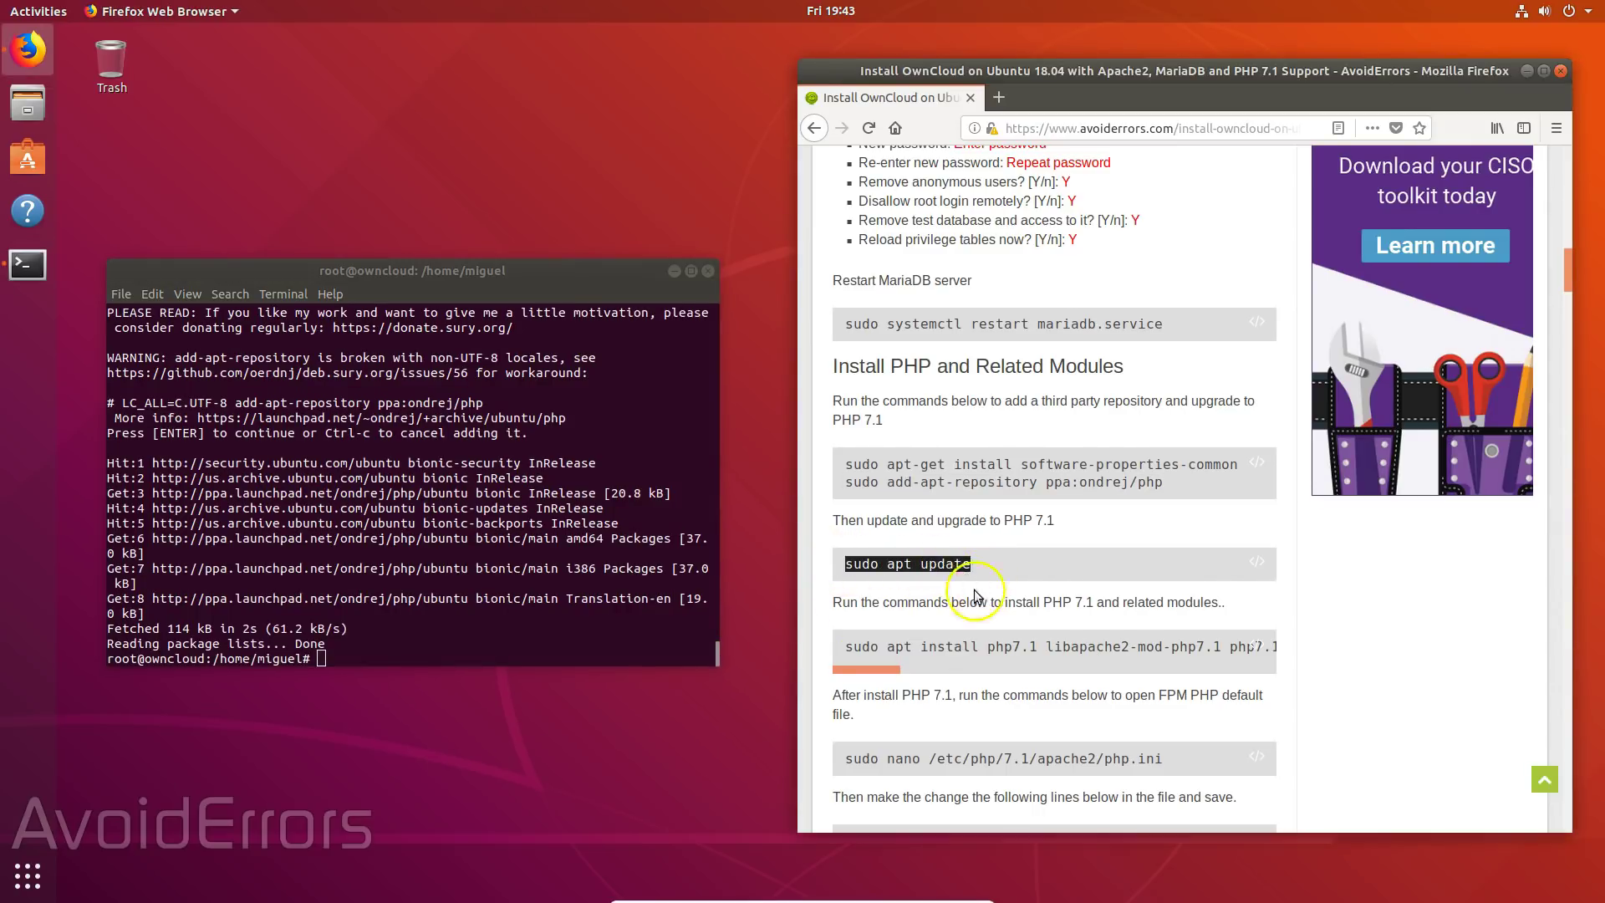
pyautogui.click(334, 658)
pyautogui.write('sudo apt update')
pyautogui.press('Return')
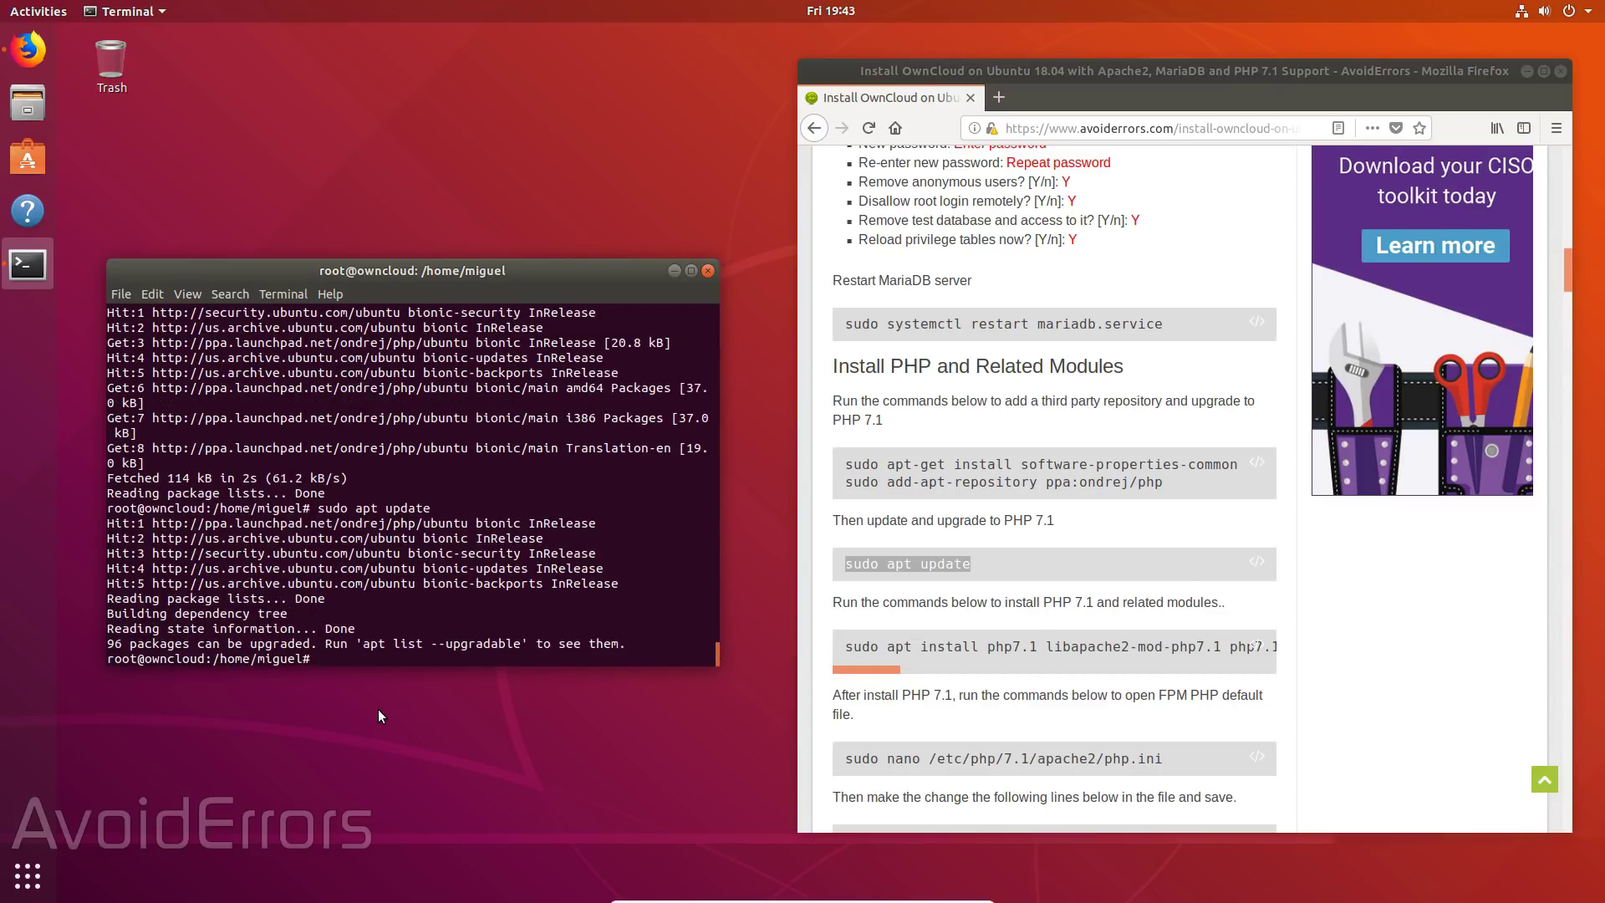
pyautogui.click(847, 651)
# - Install php7.1, libapache2-mod-php7.1 and the mysql, curl, zip and ldap extensions
pyautogui.moveTo(846, 651); pyautogui.dragTo(1279, 660)
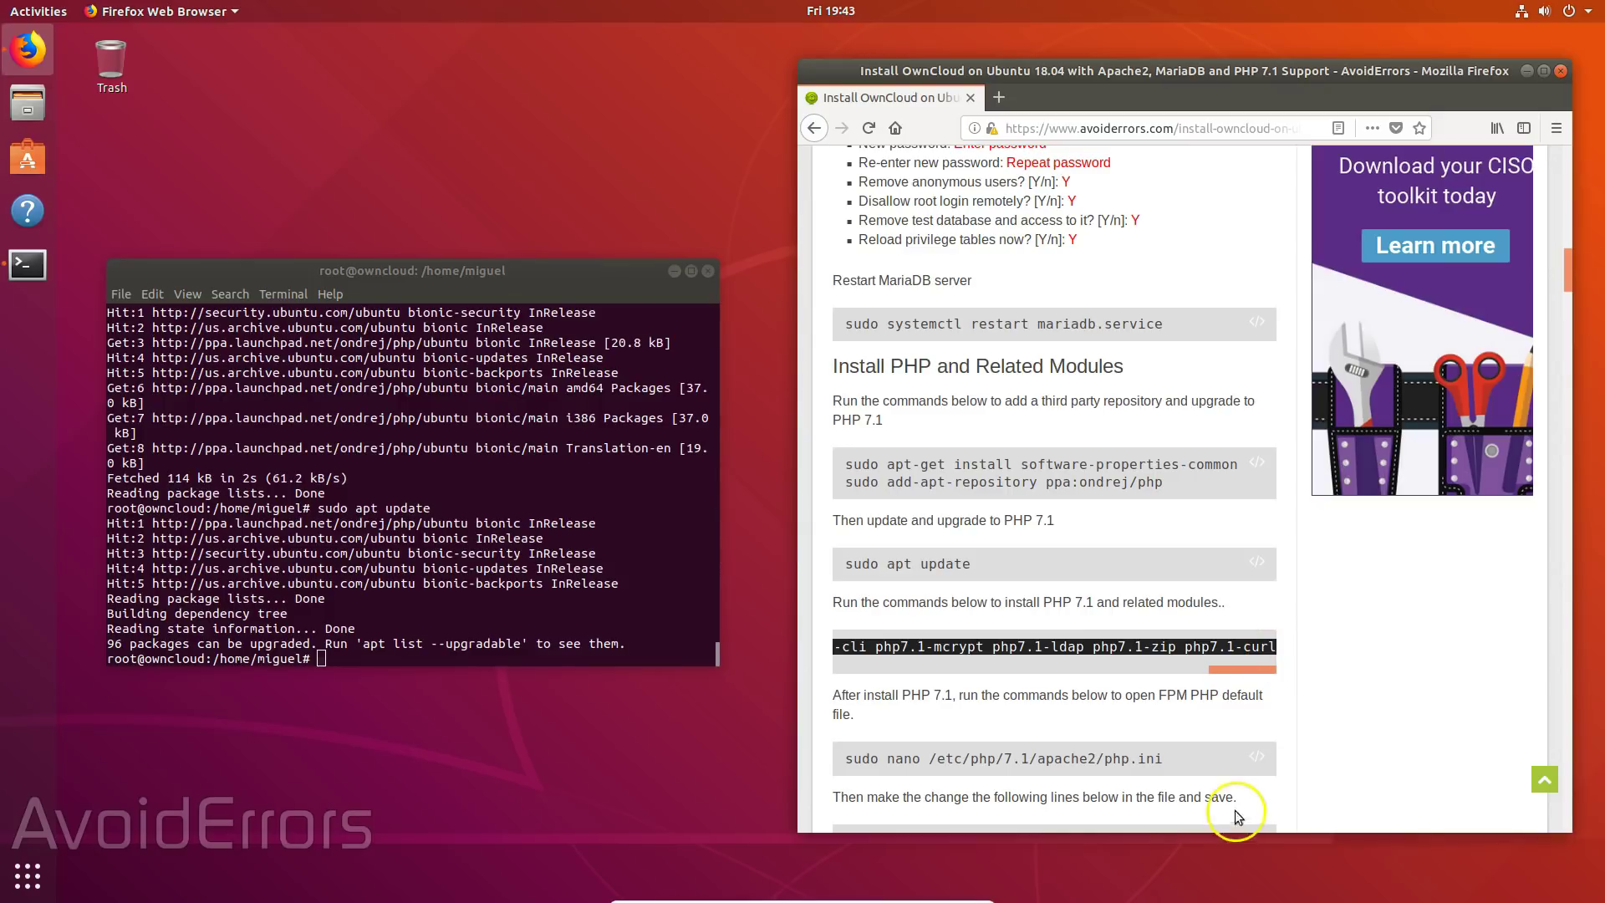
pyautogui.rightClick(1178, 643)
pyautogui.click(1203, 649)
pyautogui.rightClick(324, 659)
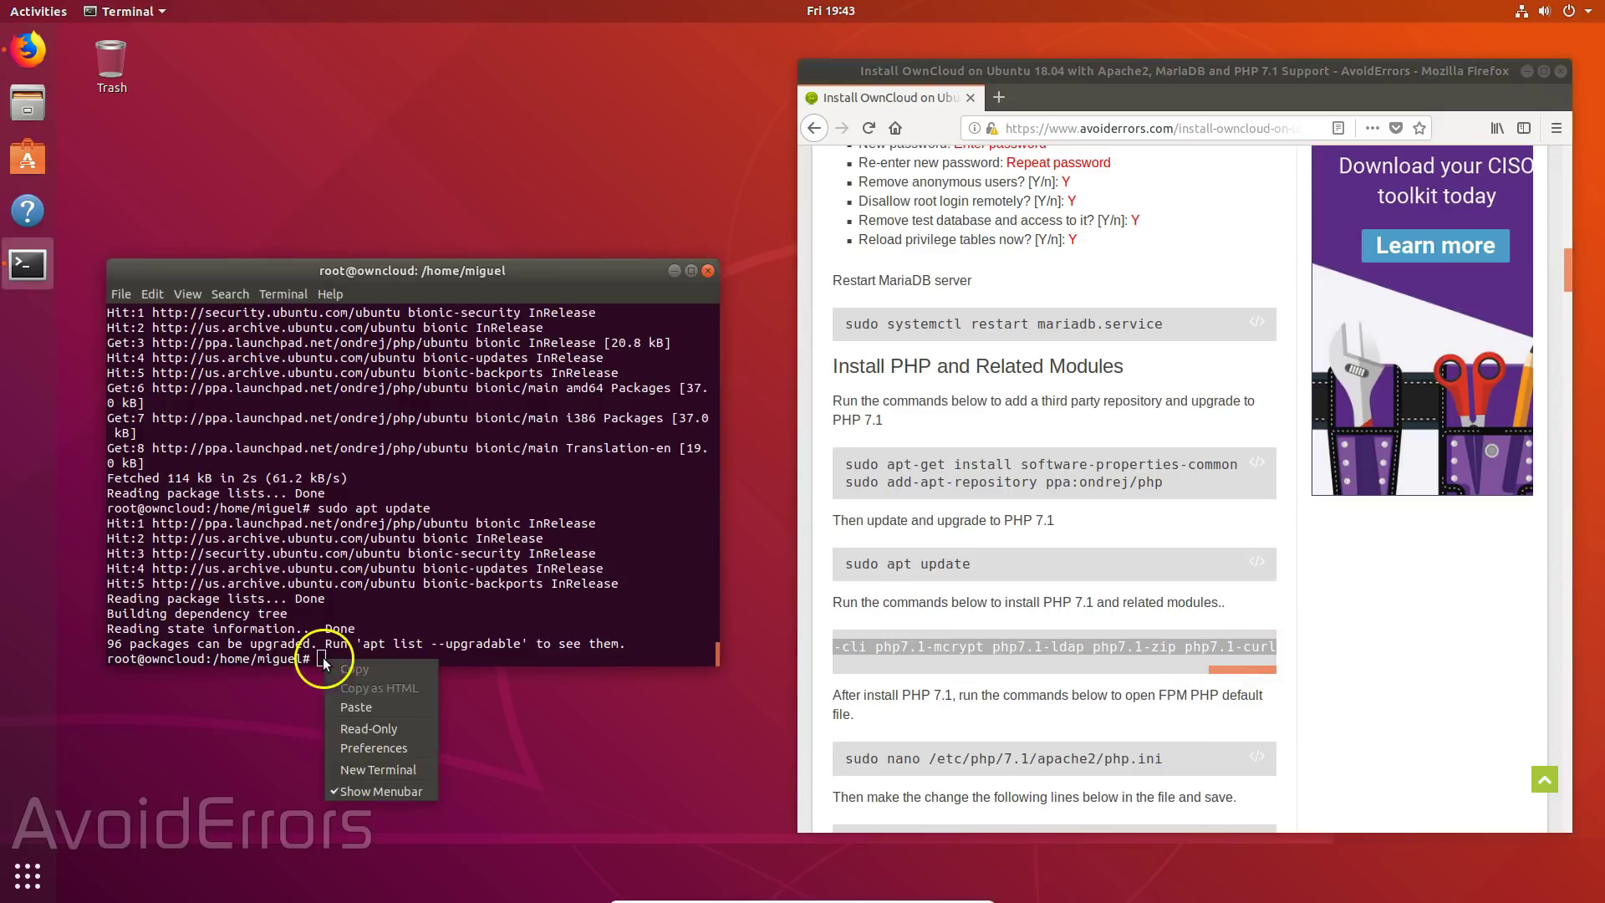
pyautogui.click(375, 710)
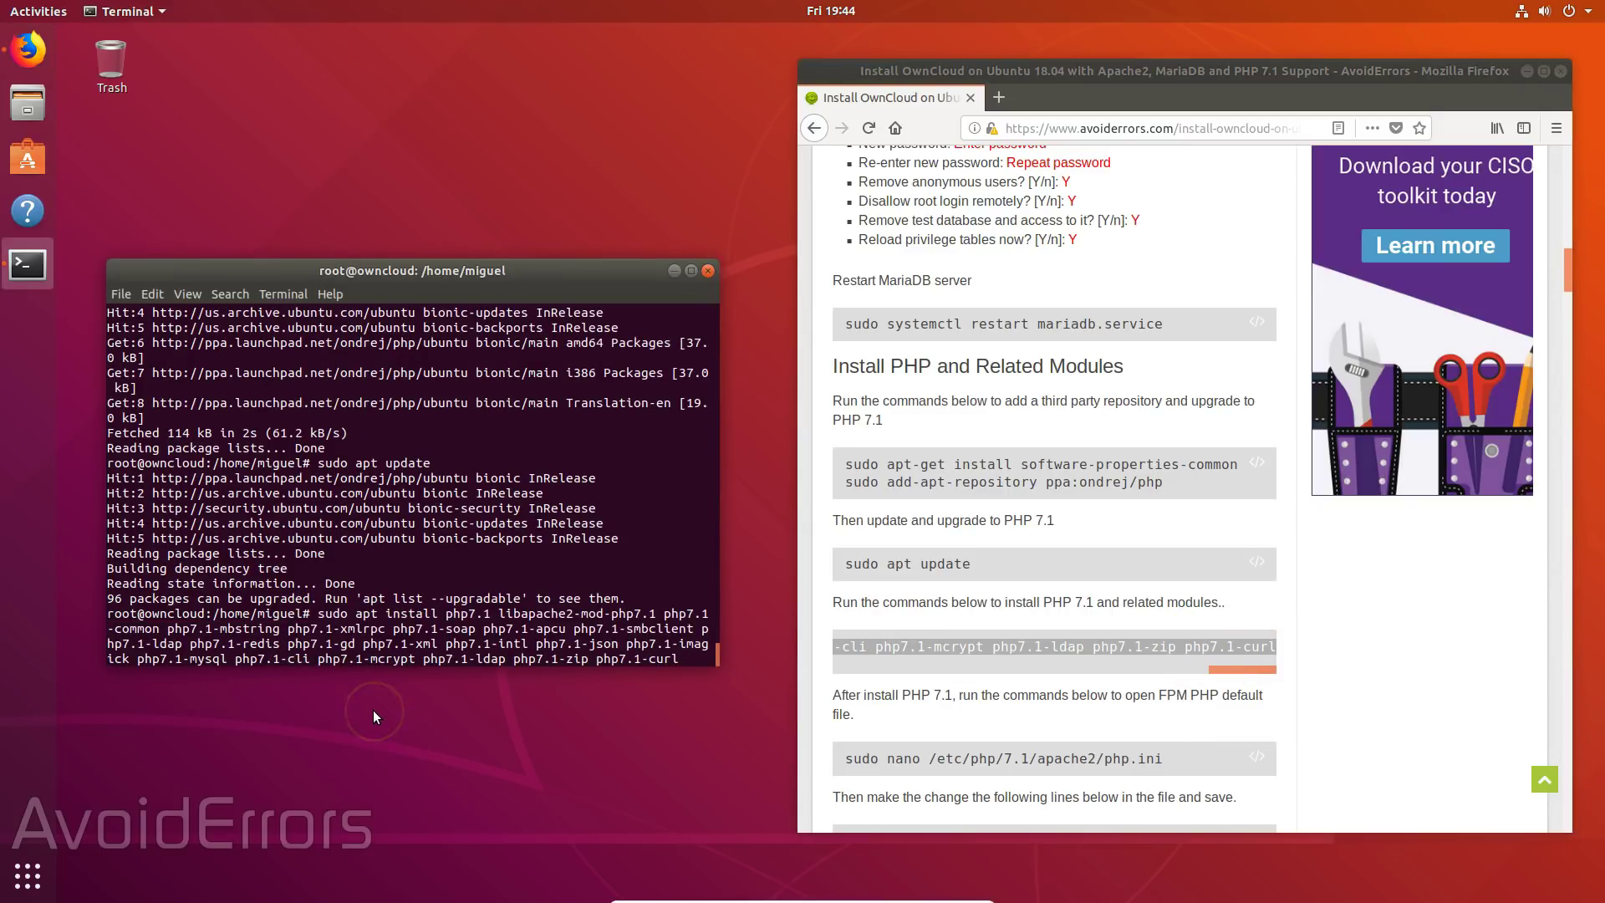
pyautogui.press('Return')
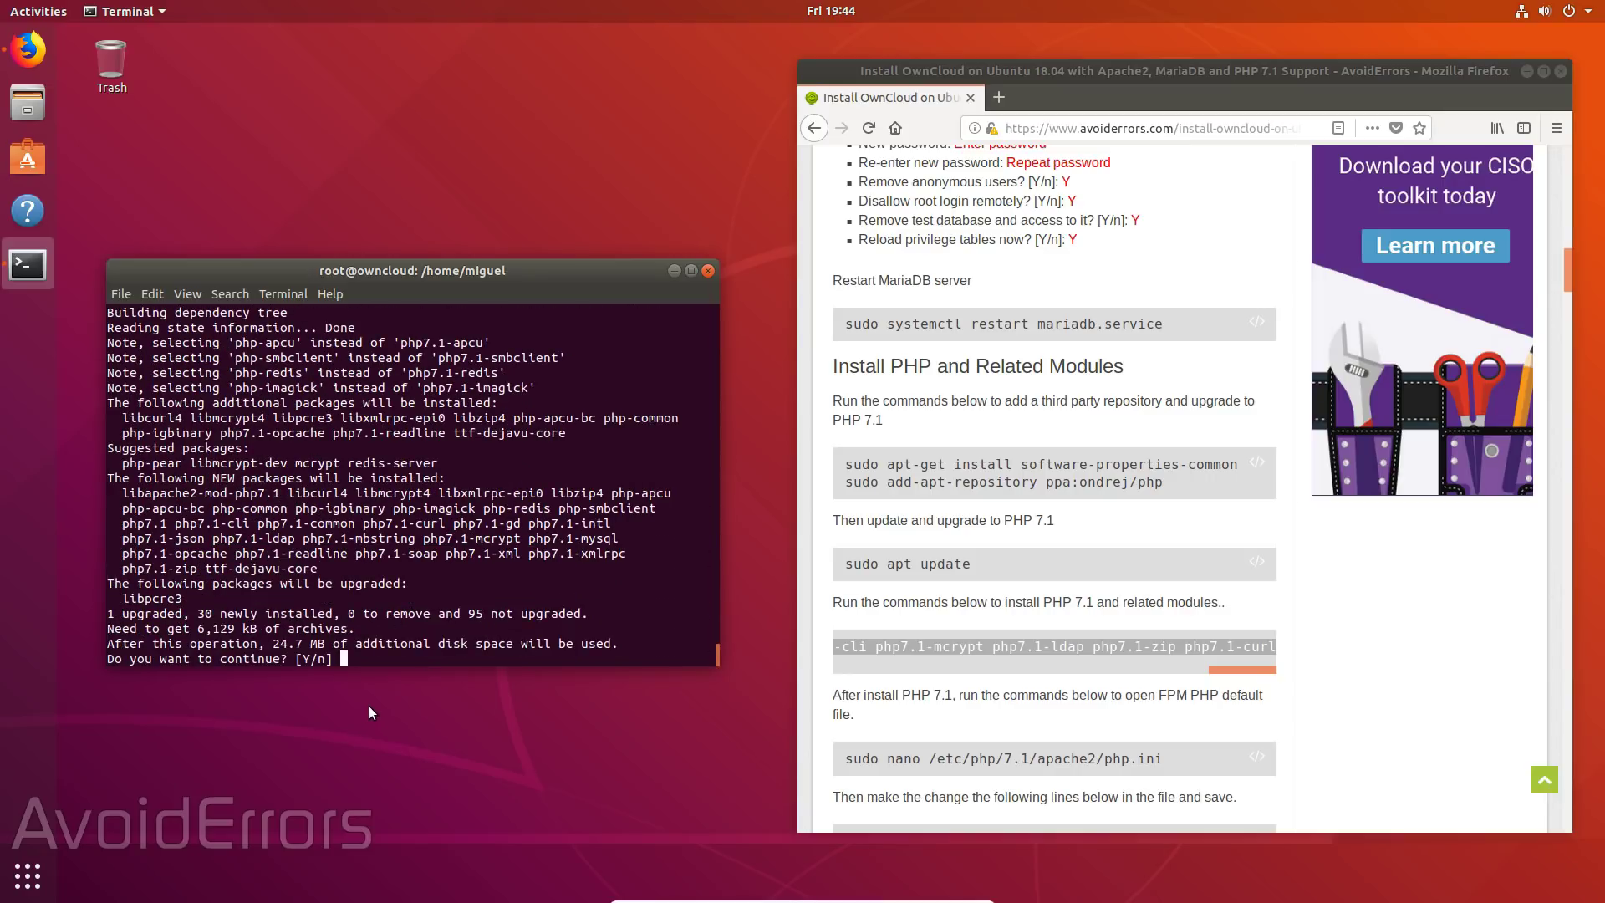
pyautogui.press('Return')
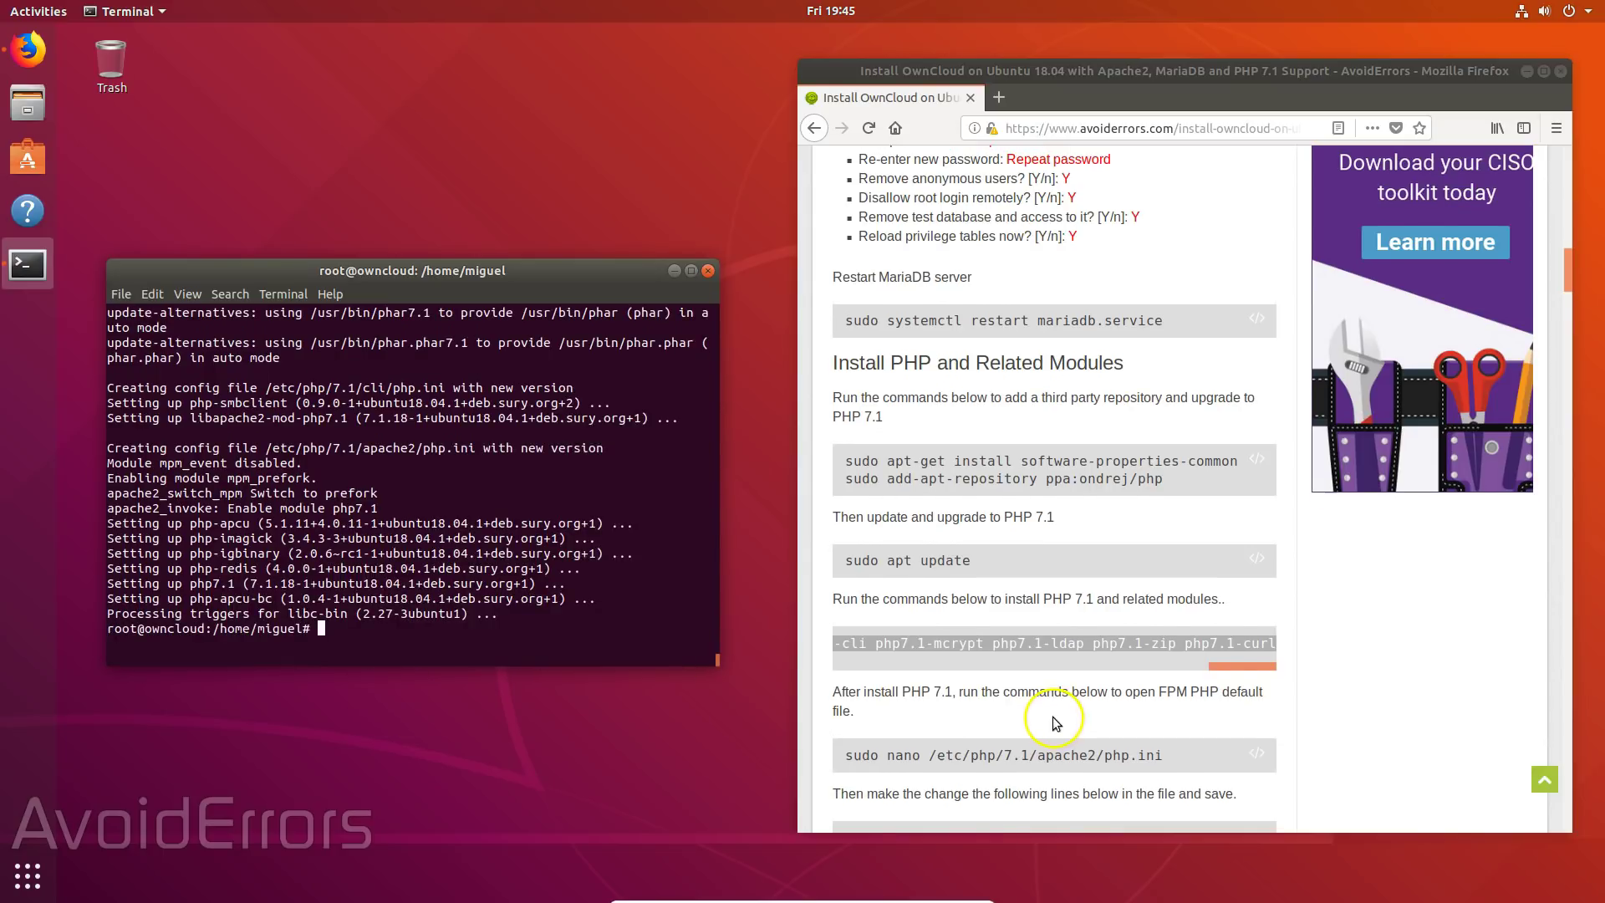
pyautogui.scroll(-3, 1053, 717)
pyautogui.scroll(-5, 1055, 717)
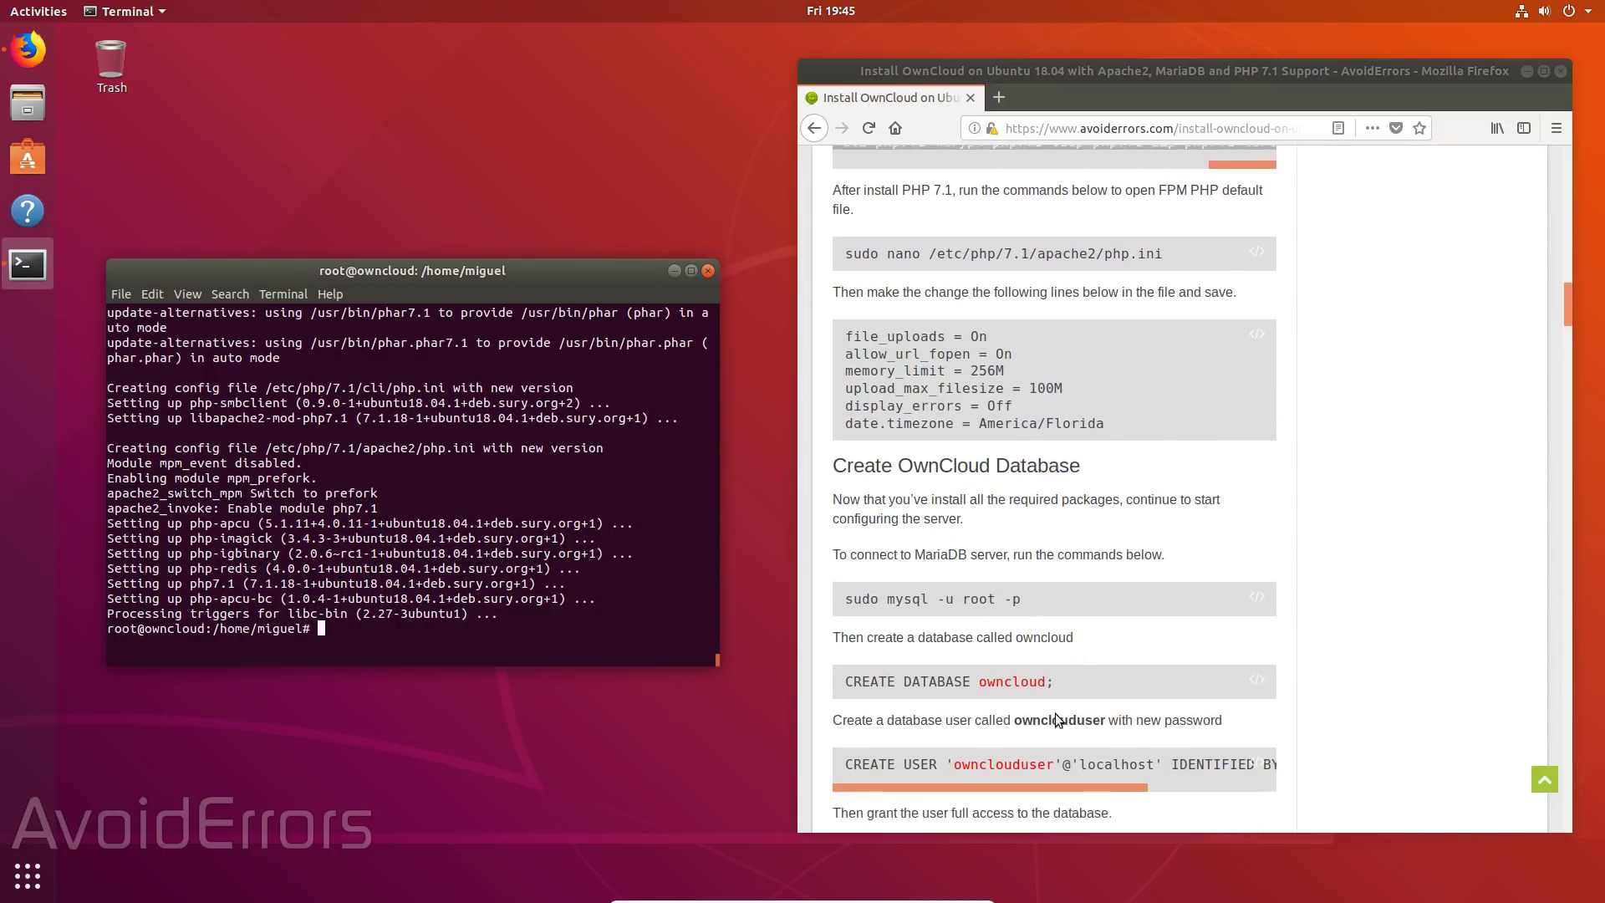
# - Run 'sudo nano /etc/php/7.1/apache2/php.ini', copied from the tutorial page
pyautogui.click(849, 237)
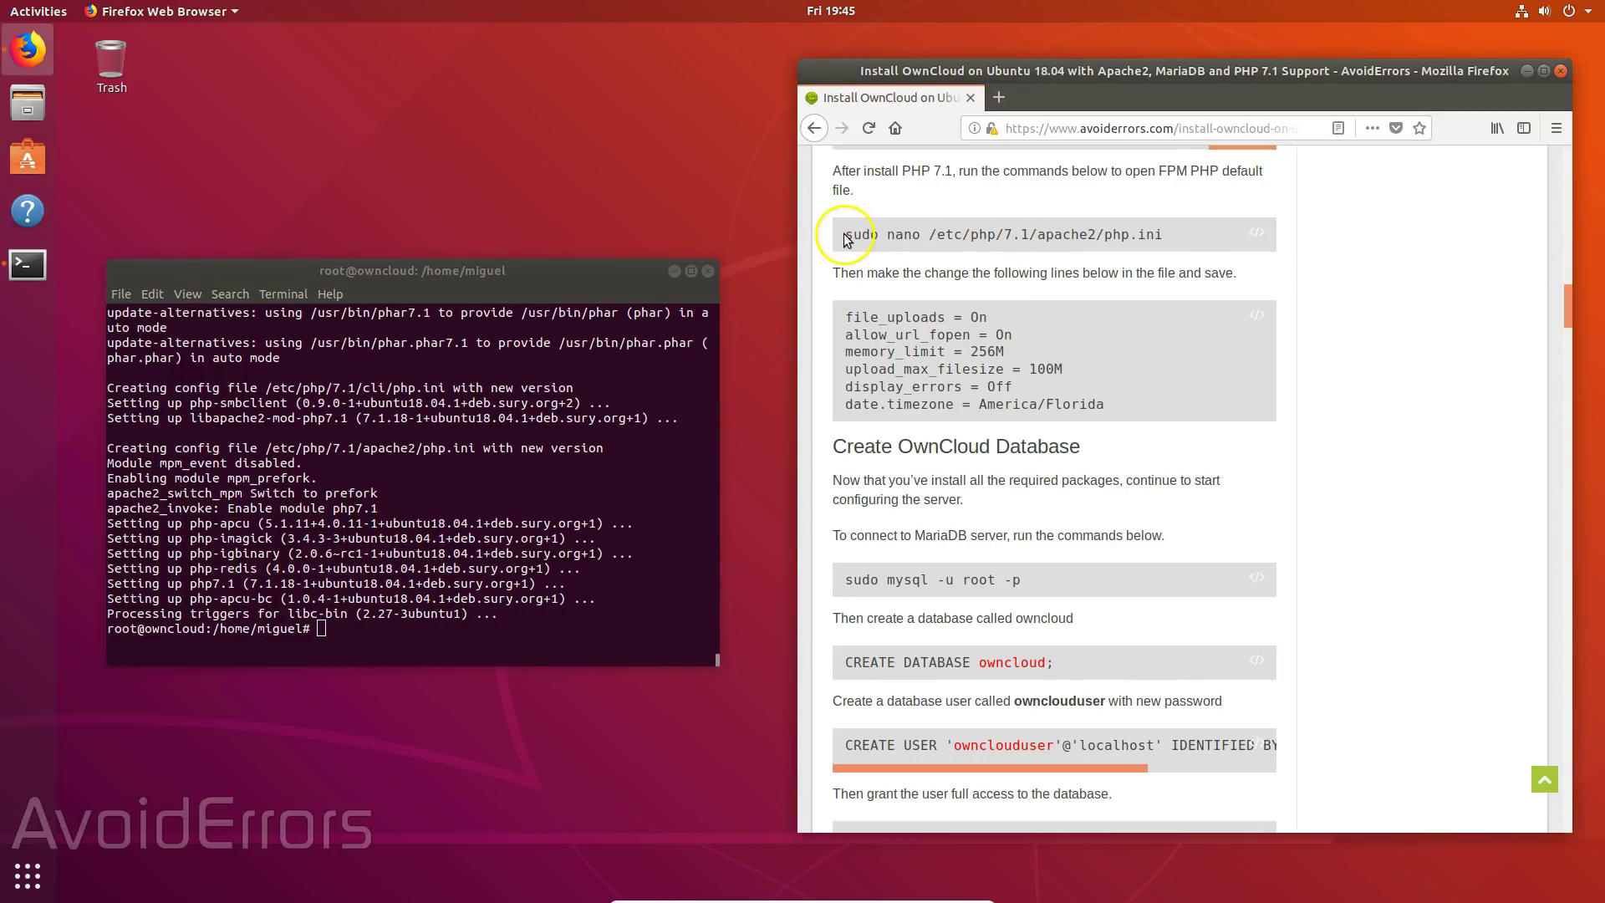
pyautogui.moveTo(845, 238); pyautogui.dragTo(1146, 240)
pyautogui.rightClick(1146, 240)
pyautogui.click(1164, 251)
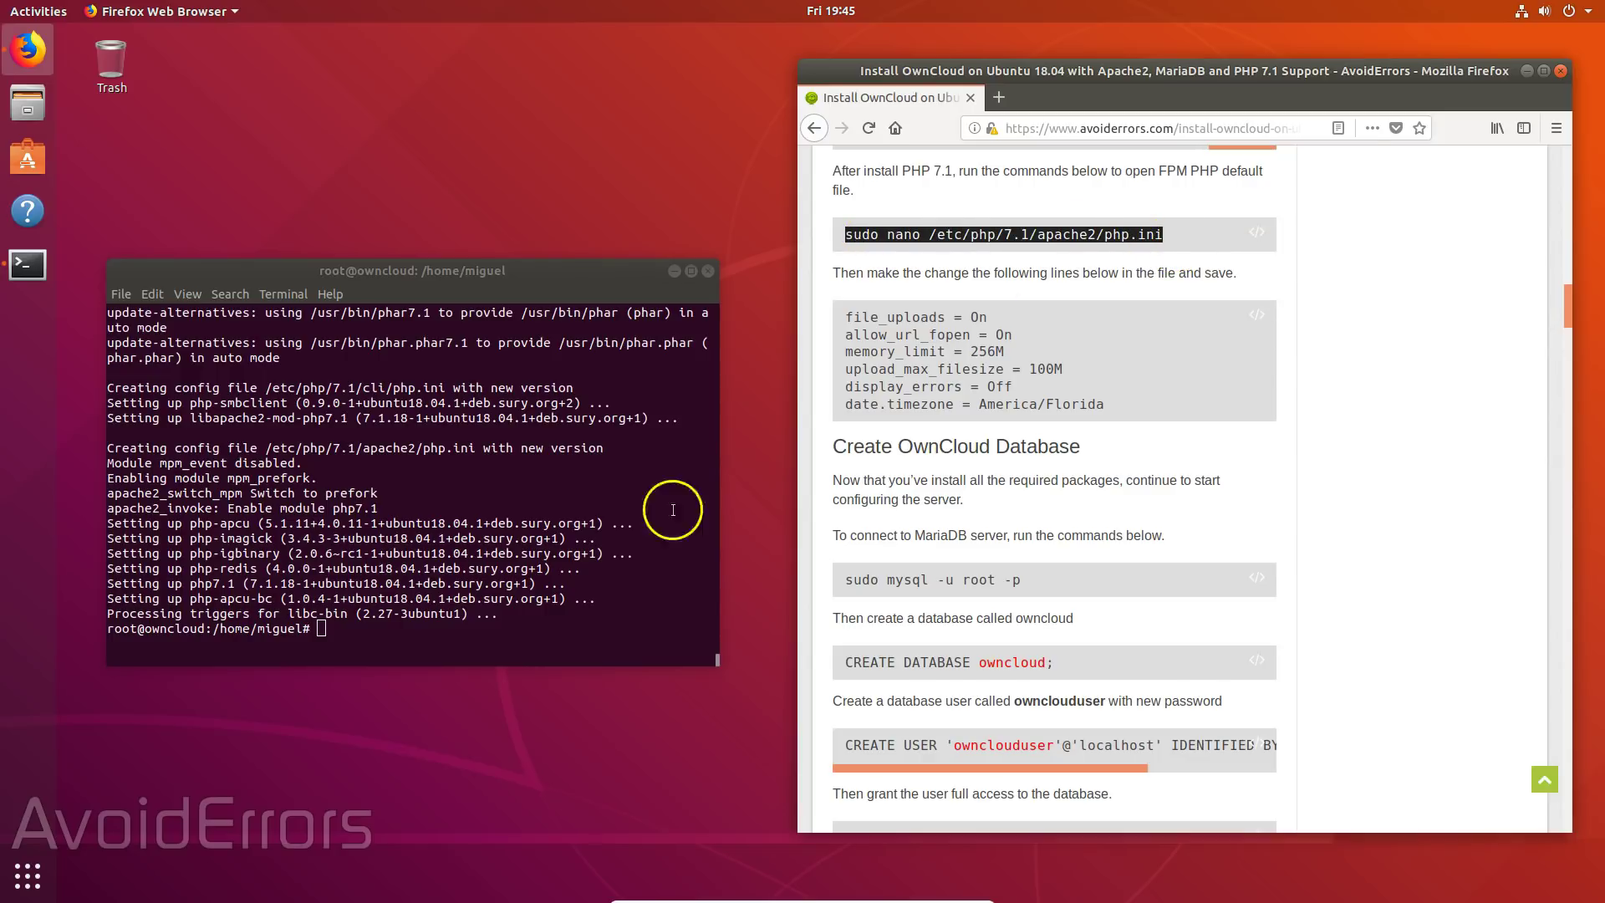
pyautogui.rightClick(321, 629)
pyautogui.click(374, 679)
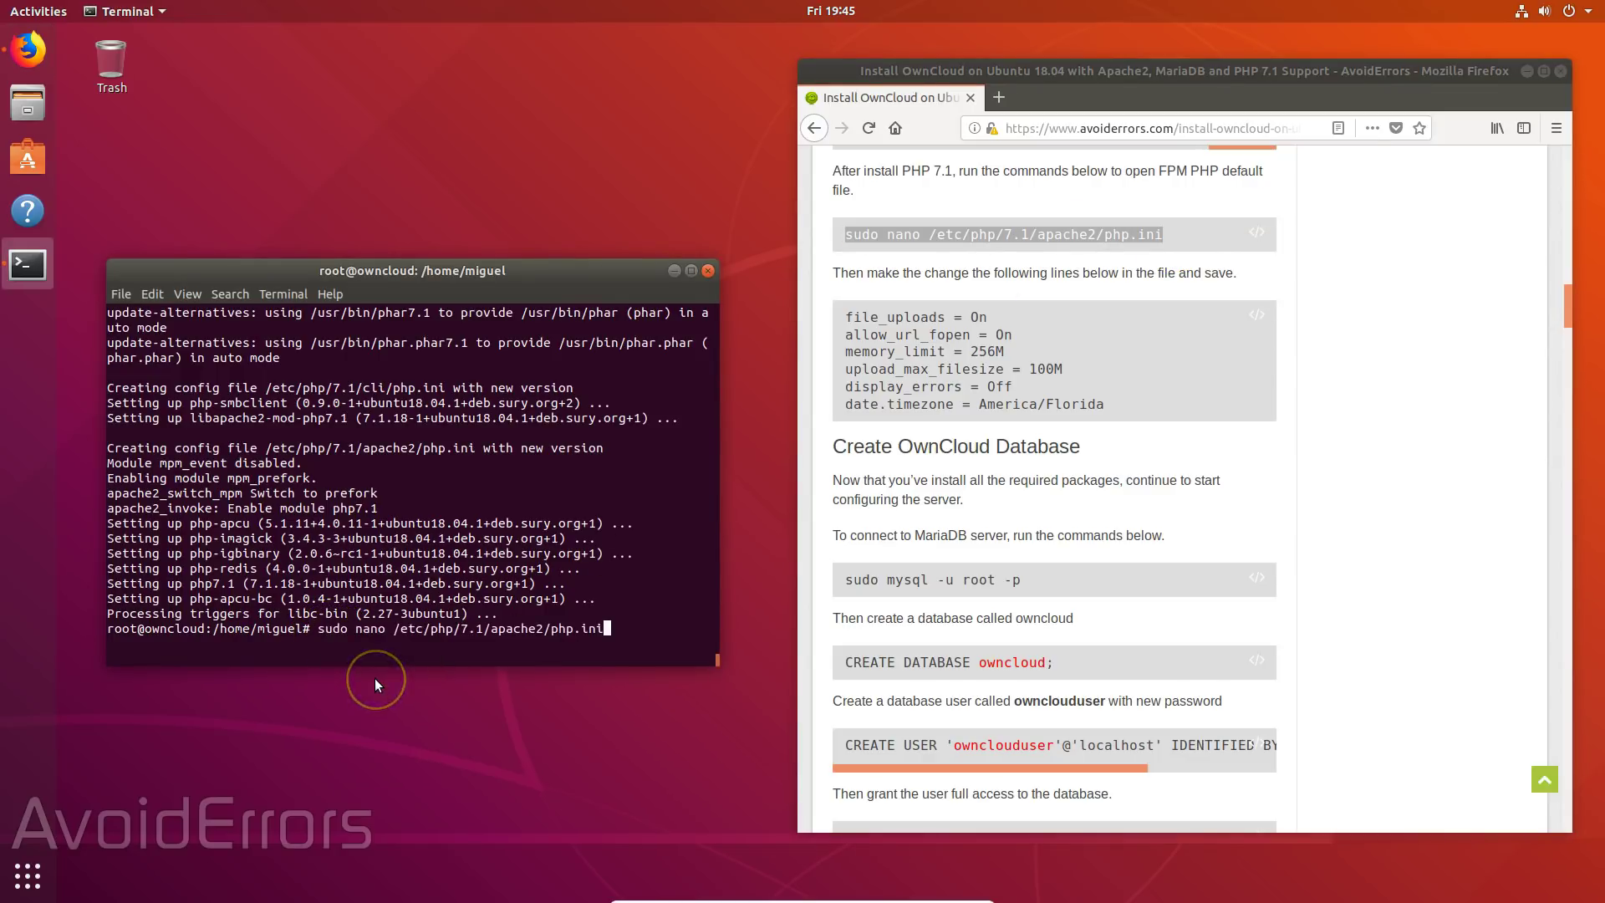
pyautogui.press('Return')
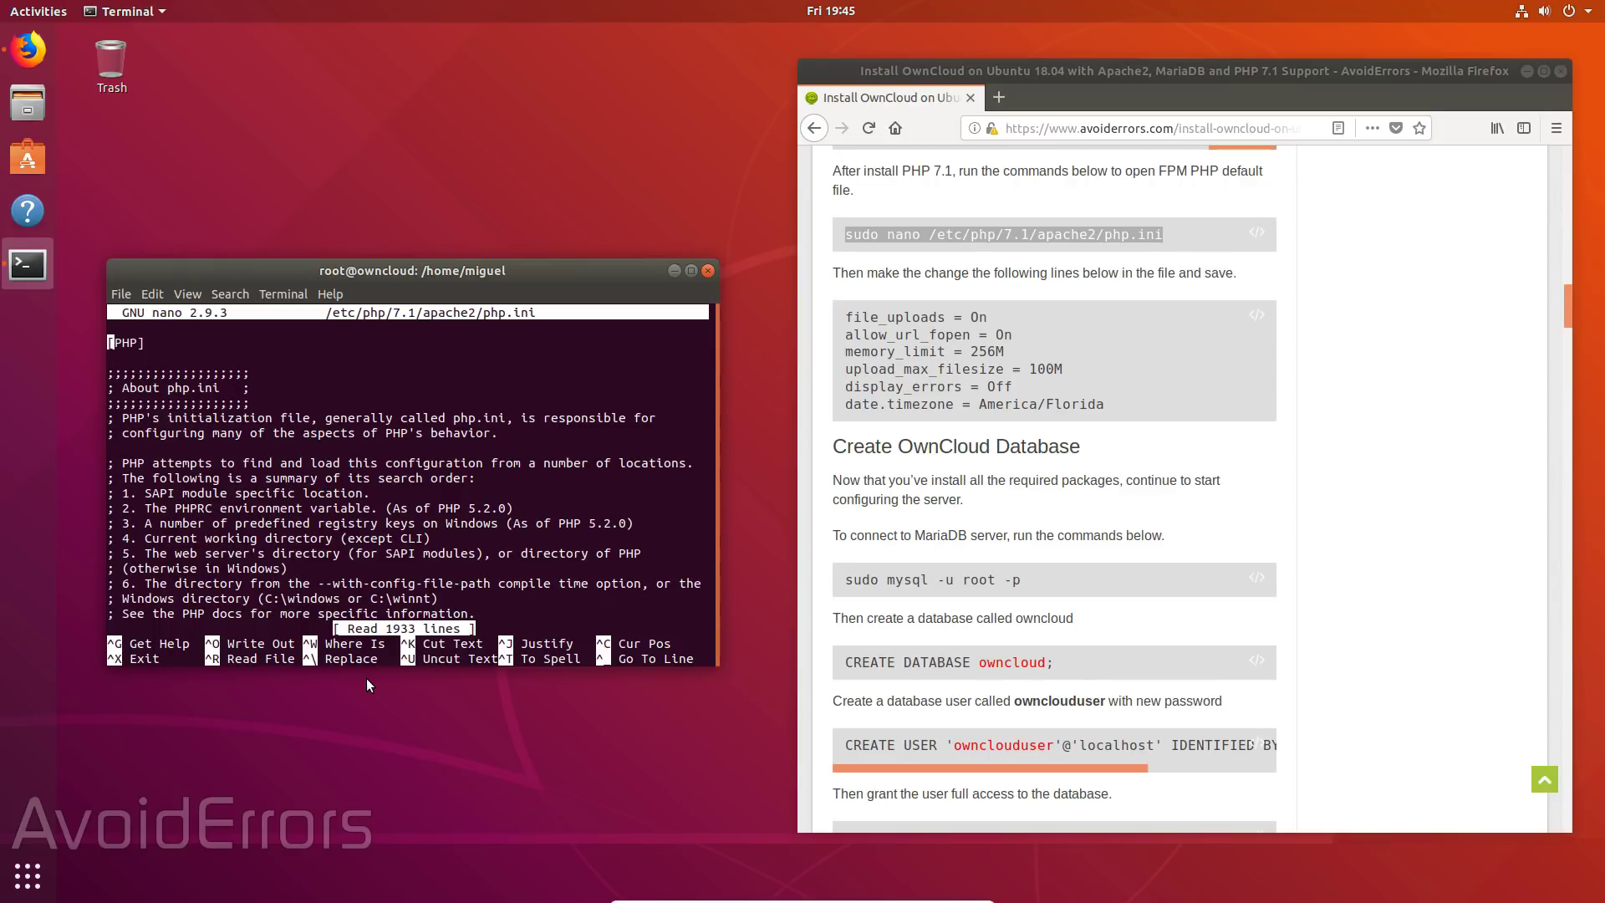
# - Change memory_limit to 256M and upload_max_filesize to 100M in php.ini
pyautogui.hotkey('ctrl', 'w')
pyautogui.write('memory_limit')
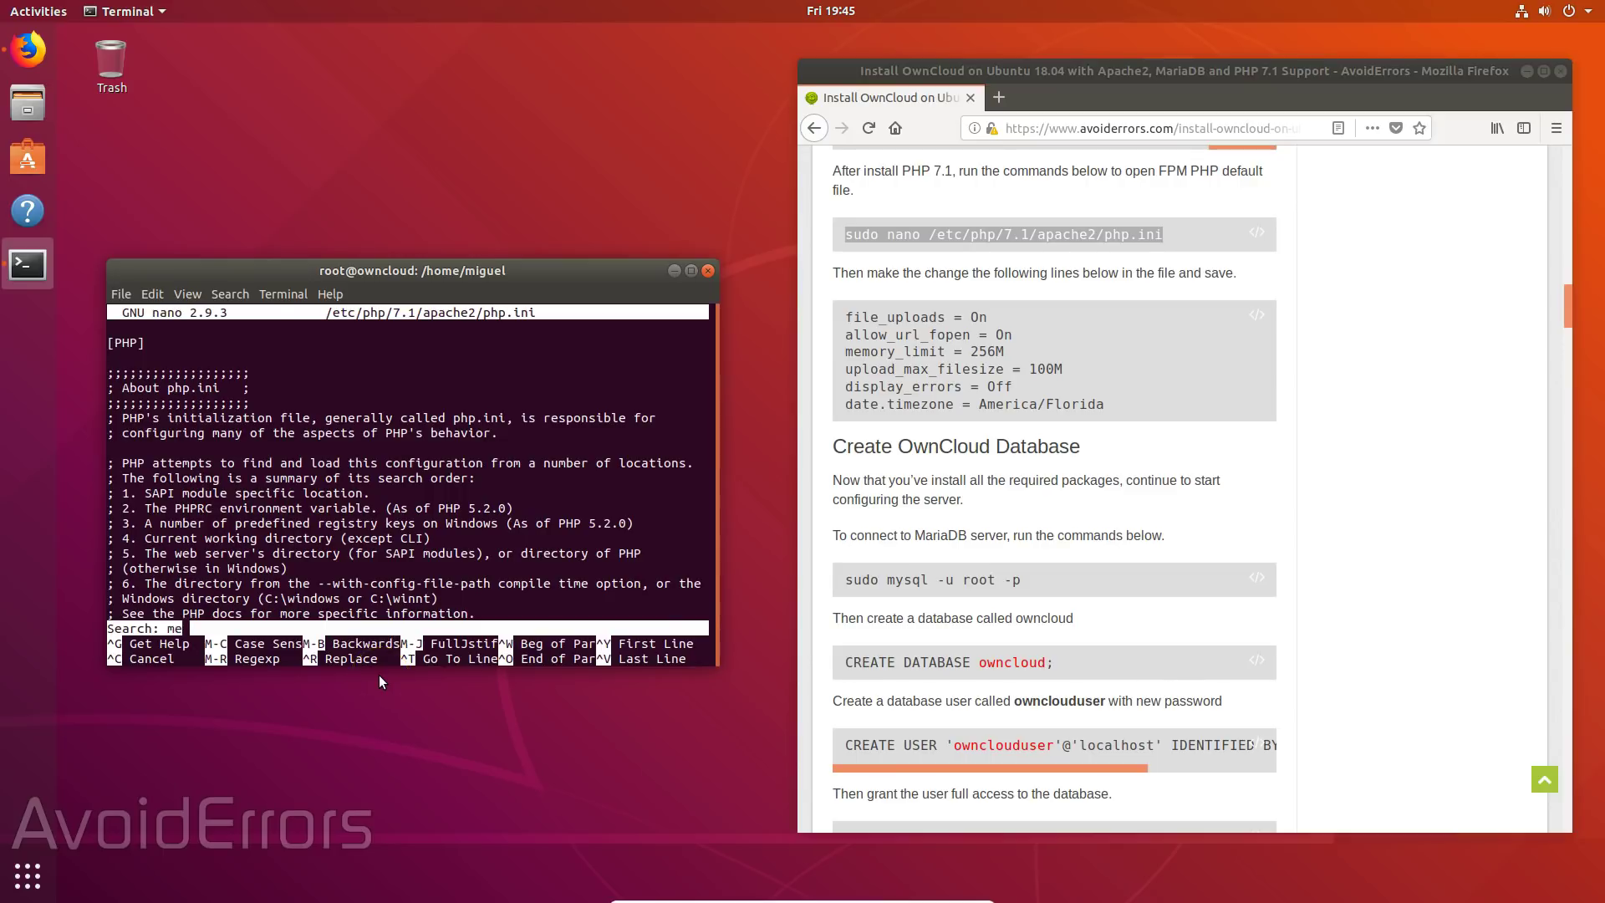
pyautogui.press('Return')
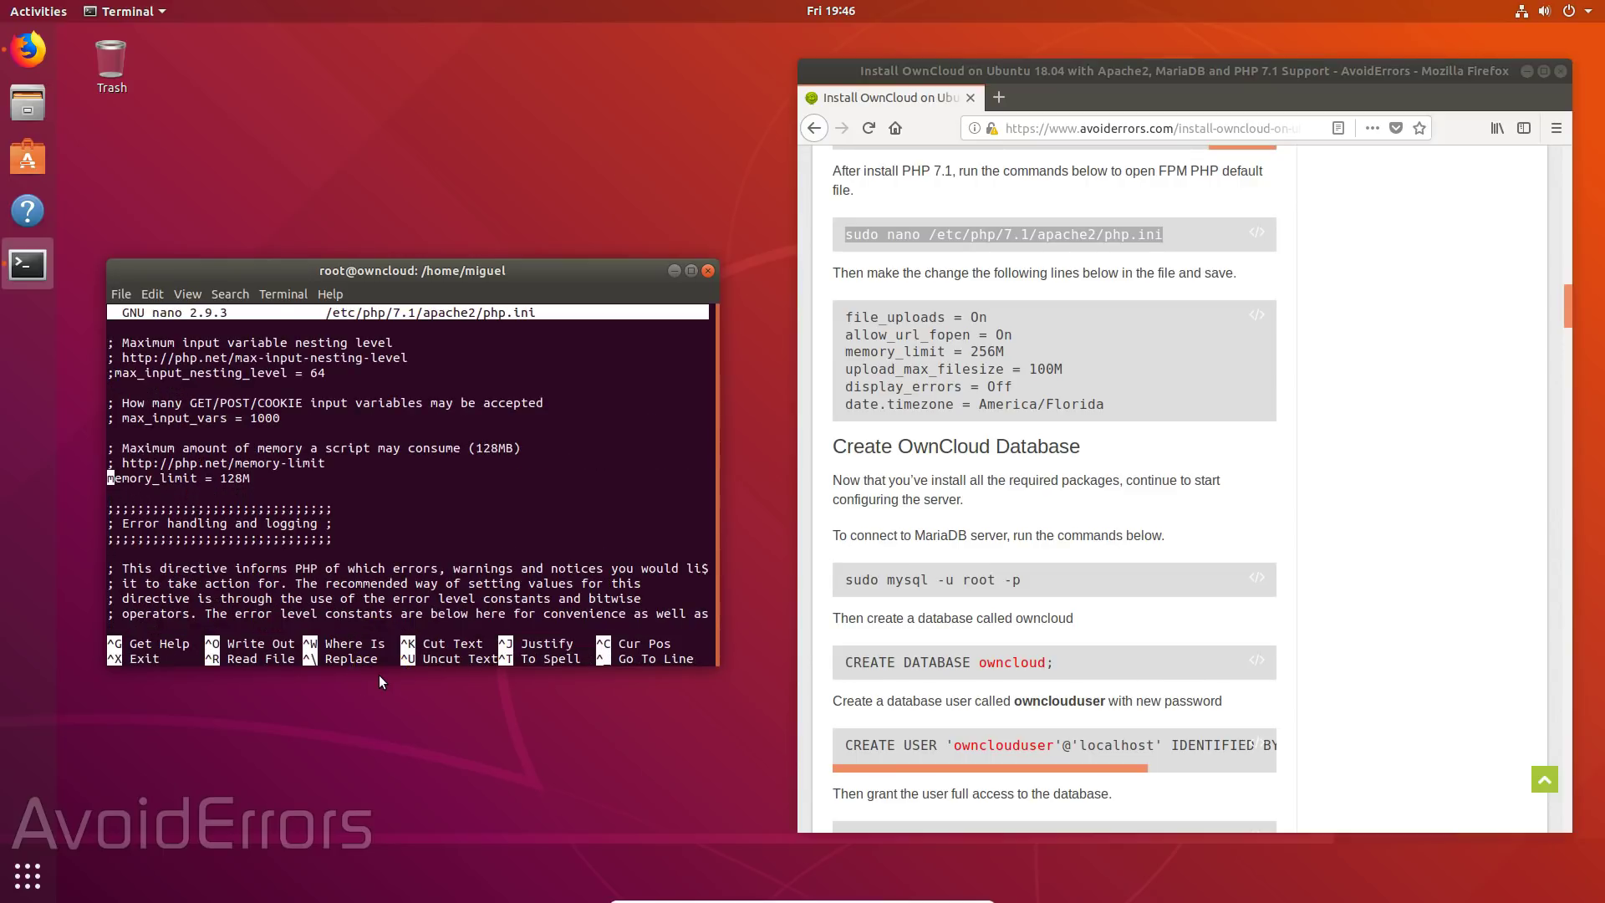
pyautogui.press('Right')
pyautogui.press('Right')
pyautogui.press('Right')
pyautogui.press('Right')
pyautogui.press('Right')
pyautogui.press('Right')
pyautogui.press('Right')
pyautogui.press('Right')
pyautogui.press('Right')
pyautogui.press('Right')
pyautogui.press('Right')
pyautogui.press('Right')
pyautogui.press('Right')
pyautogui.press('Right')
pyautogui.press('Right')
pyautogui.press('Right')
pyautogui.press('Right')
pyautogui.press('Right')
pyautogui.press('BackSpace')
pyautogui.press('BackSpace')
pyautogui.press('BackSpace')
pyautogui.write('256')
pyautogui.hotkey('ctrl', 'w')
pyautogui.write('upload')
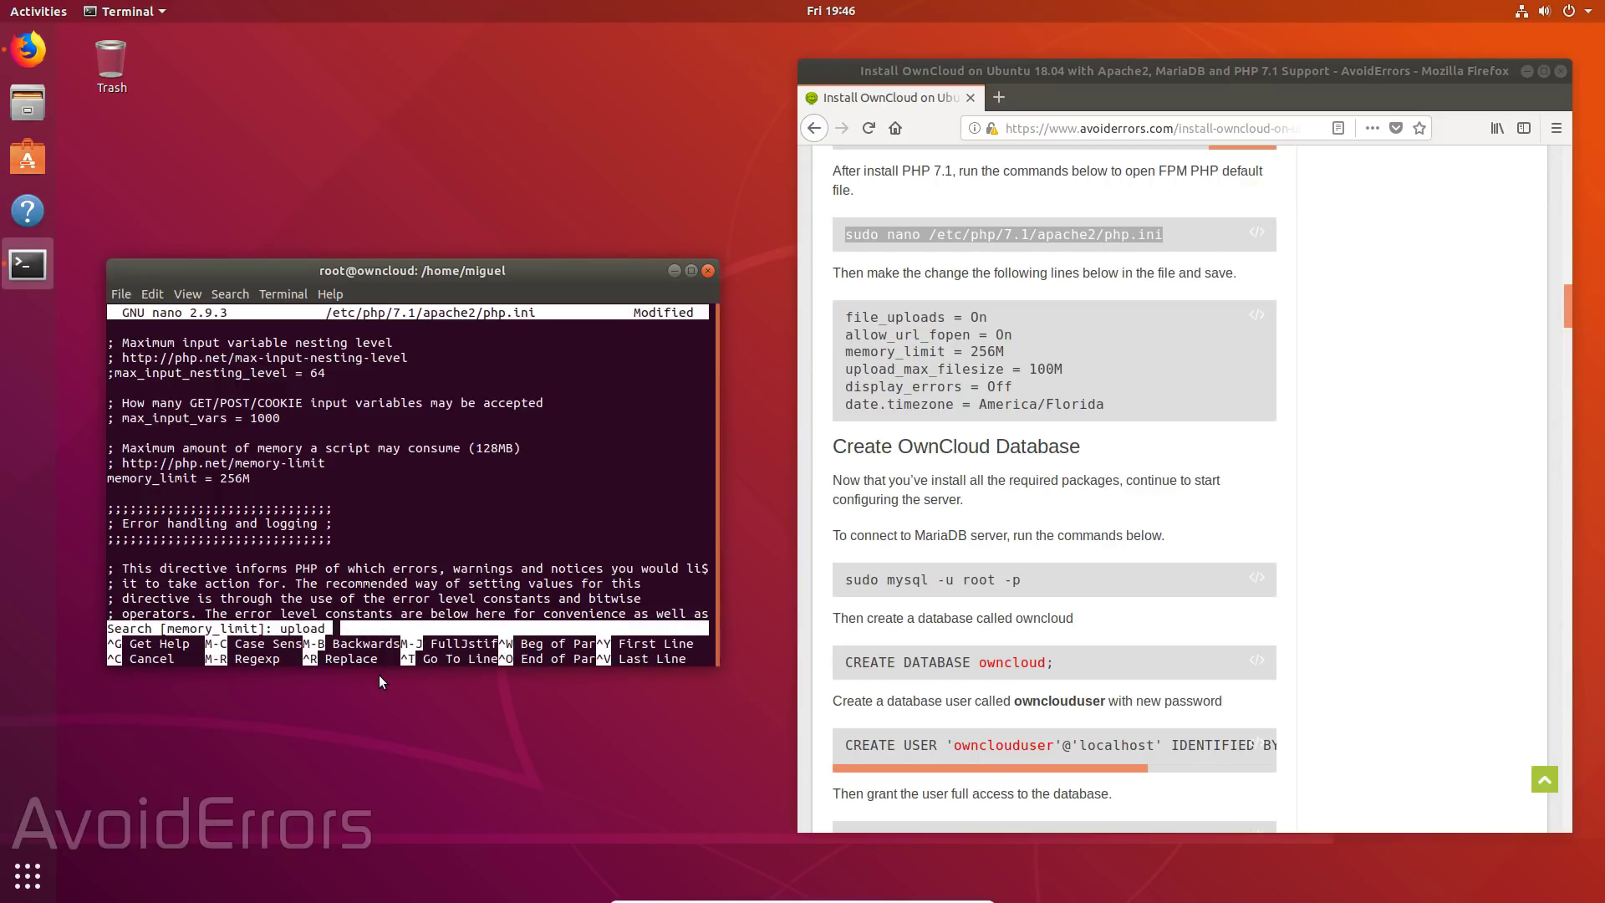
pyautogui.write('_max_filesize')
pyautogui.press('Return')
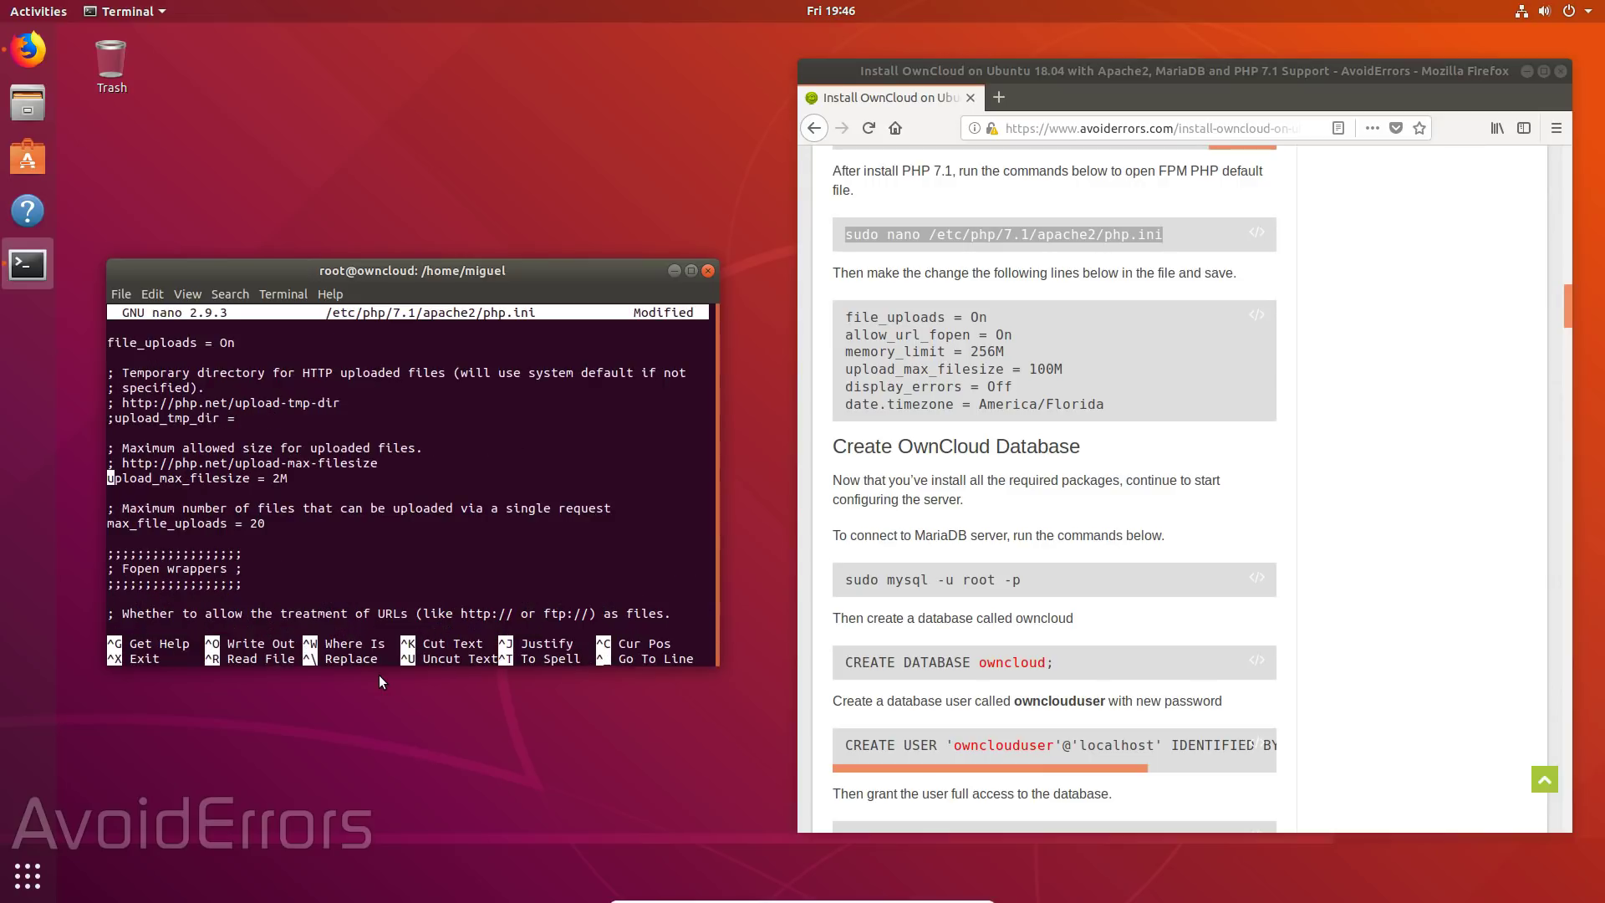
pyautogui.press('Right')
pyautogui.press('Right')
pyautogui.press('Right')
pyautogui.press('Right')
pyautogui.press('Right')
pyautogui.press('Right')
pyautogui.press('Right')
pyautogui.press('Right')
pyautogui.press('Right')
pyautogui.press('Right')
pyautogui.press('Right')
pyautogui.press('Right')
pyautogui.press('Right')
pyautogui.press('Right')
pyautogui.press('Right')
pyautogui.press('Right')
pyautogui.press('Right')
pyautogui.press('Right')
pyautogui.press('Right')
pyautogui.press('Right')
pyautogui.press('Right')
pyautogui.press('Right')
pyautogui.press('Right')
pyautogui.press('BackSpace')
pyautogui.write('100')
# - Set date.timezone to America/Florida, then save php.ini and exit nano
pyautogui.hotkey('ctrl', 'w')
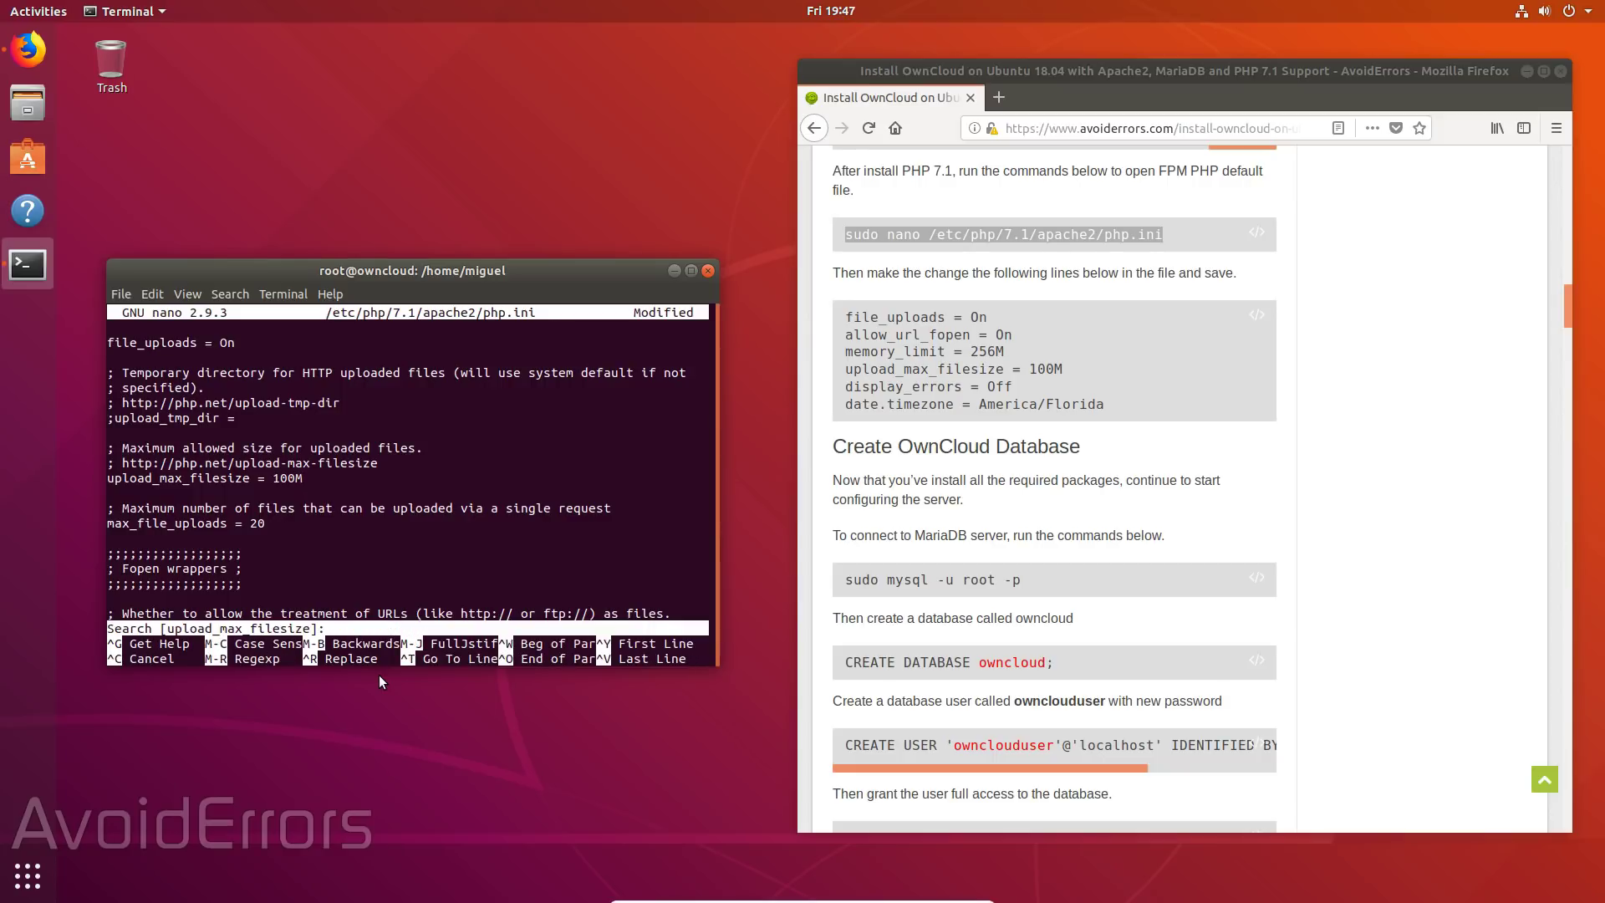
pyautogui.write('date.timezone')
pyautogui.press('Return')
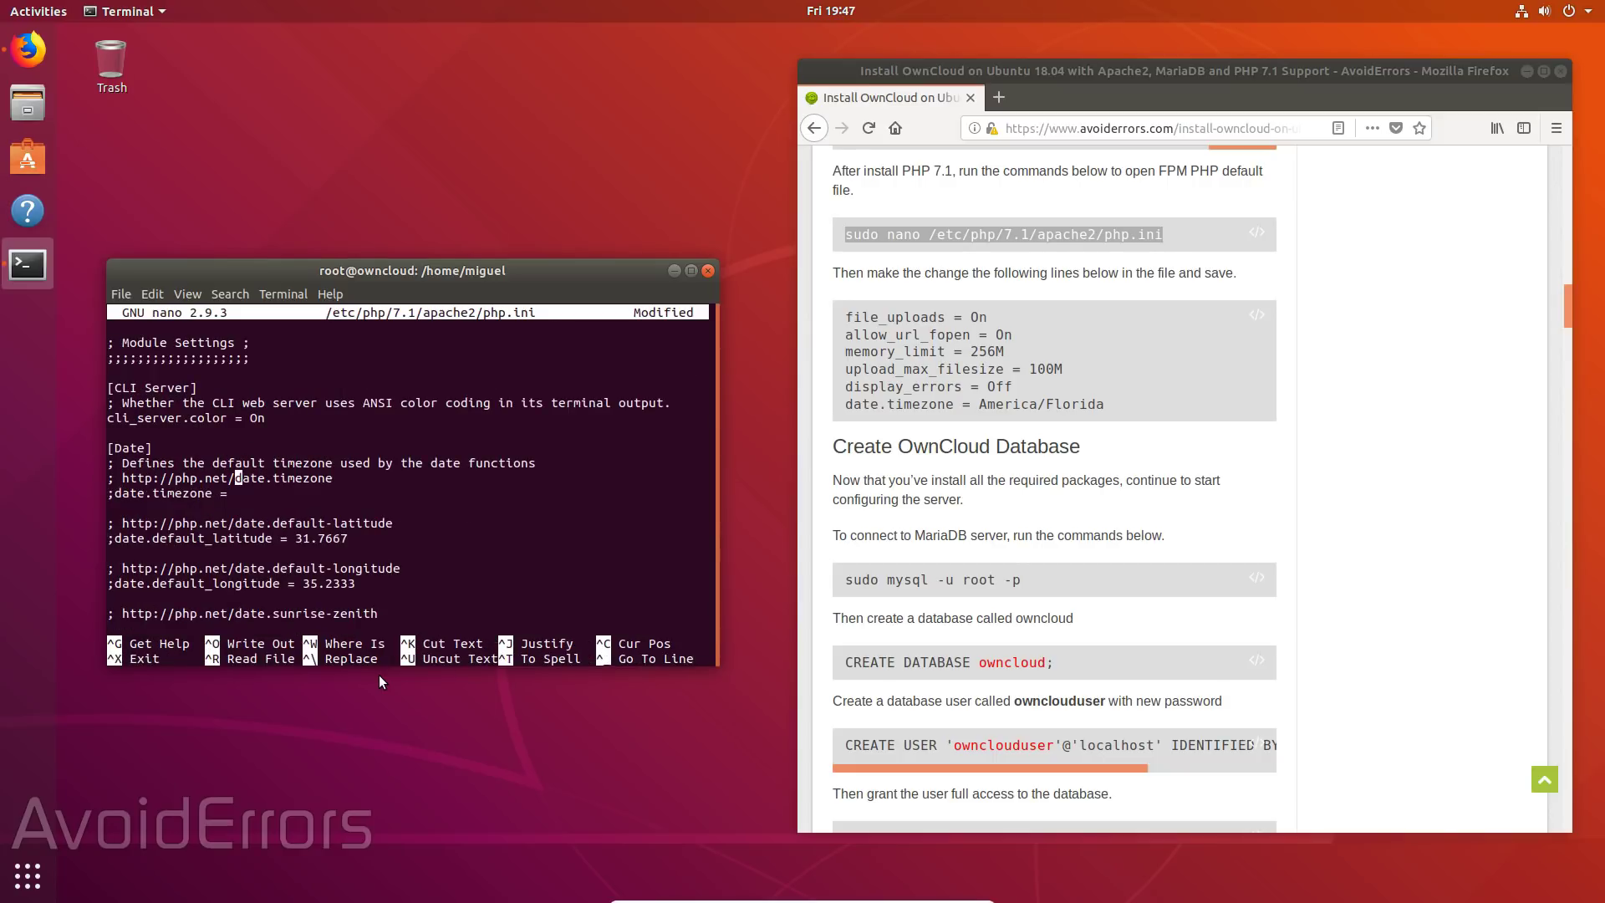
pyautogui.press('Down')
pyautogui.write('America/Florida')
pyautogui.hotkey('ctrl', 'x')
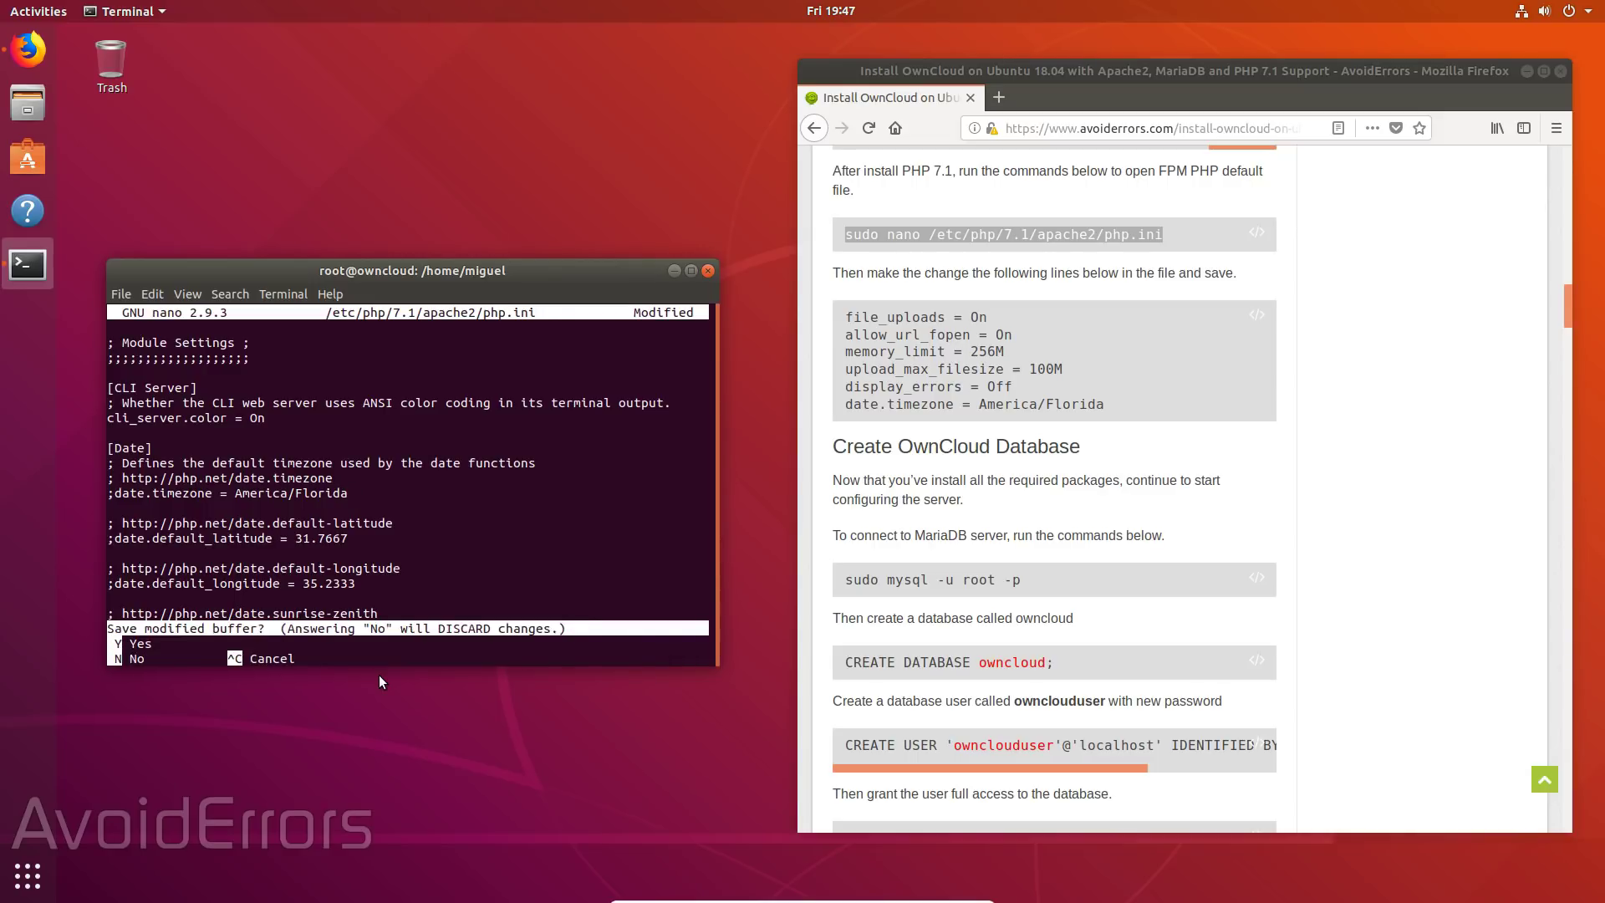
pyautogui.press('y')
pyautogui.press('Return')
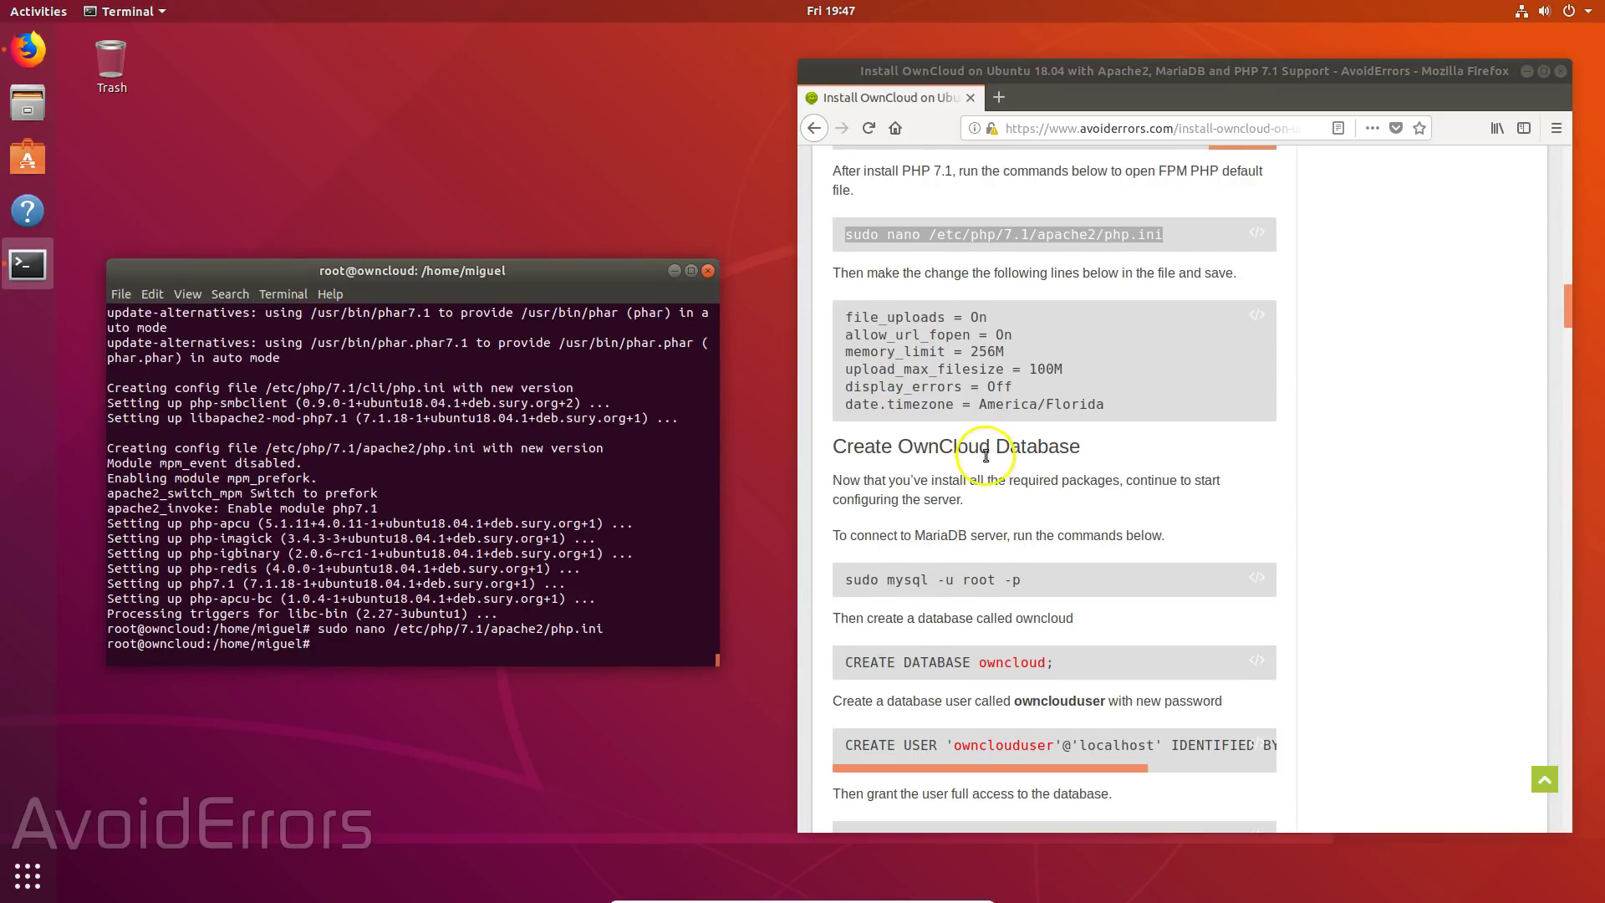
# - Copy the 'sudo mysql -u root -p' login command from the tutorial
pyautogui.scroll(-3, 996, 459)
pyautogui.scroll(-2, 996, 458)
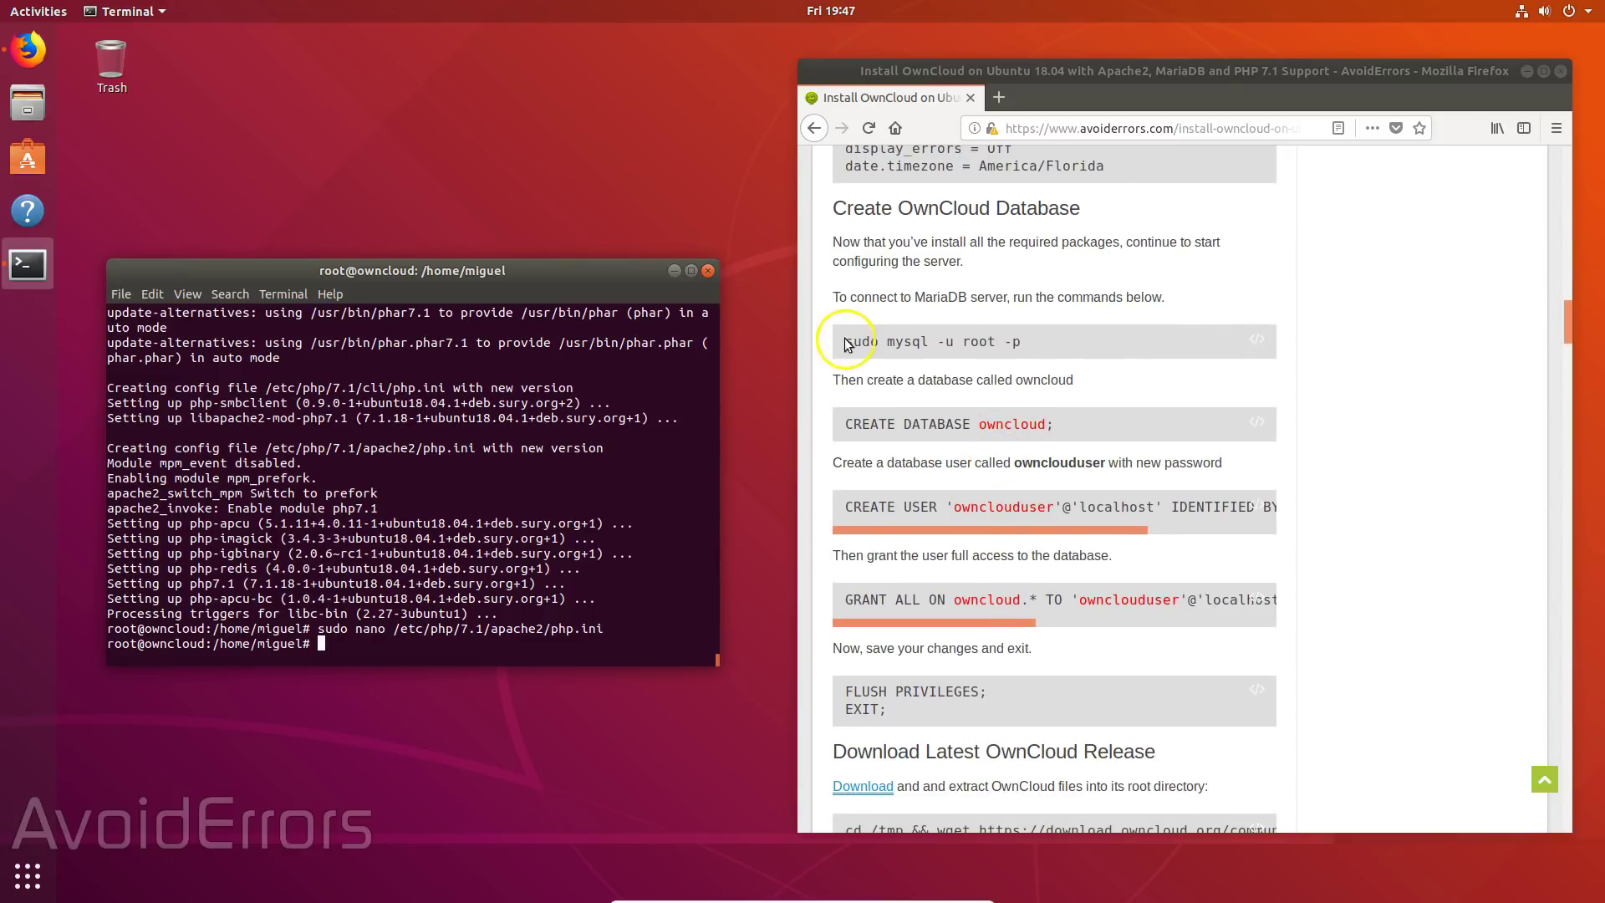
pyautogui.moveTo(843, 341); pyautogui.dragTo(1034, 351)
pyautogui.rightClick(1034, 351)
pyautogui.click(1066, 364)
# - Clear the terminal, then log in to MariaDB as root with sudo mysql -u root -p
pyautogui.click(403, 648)
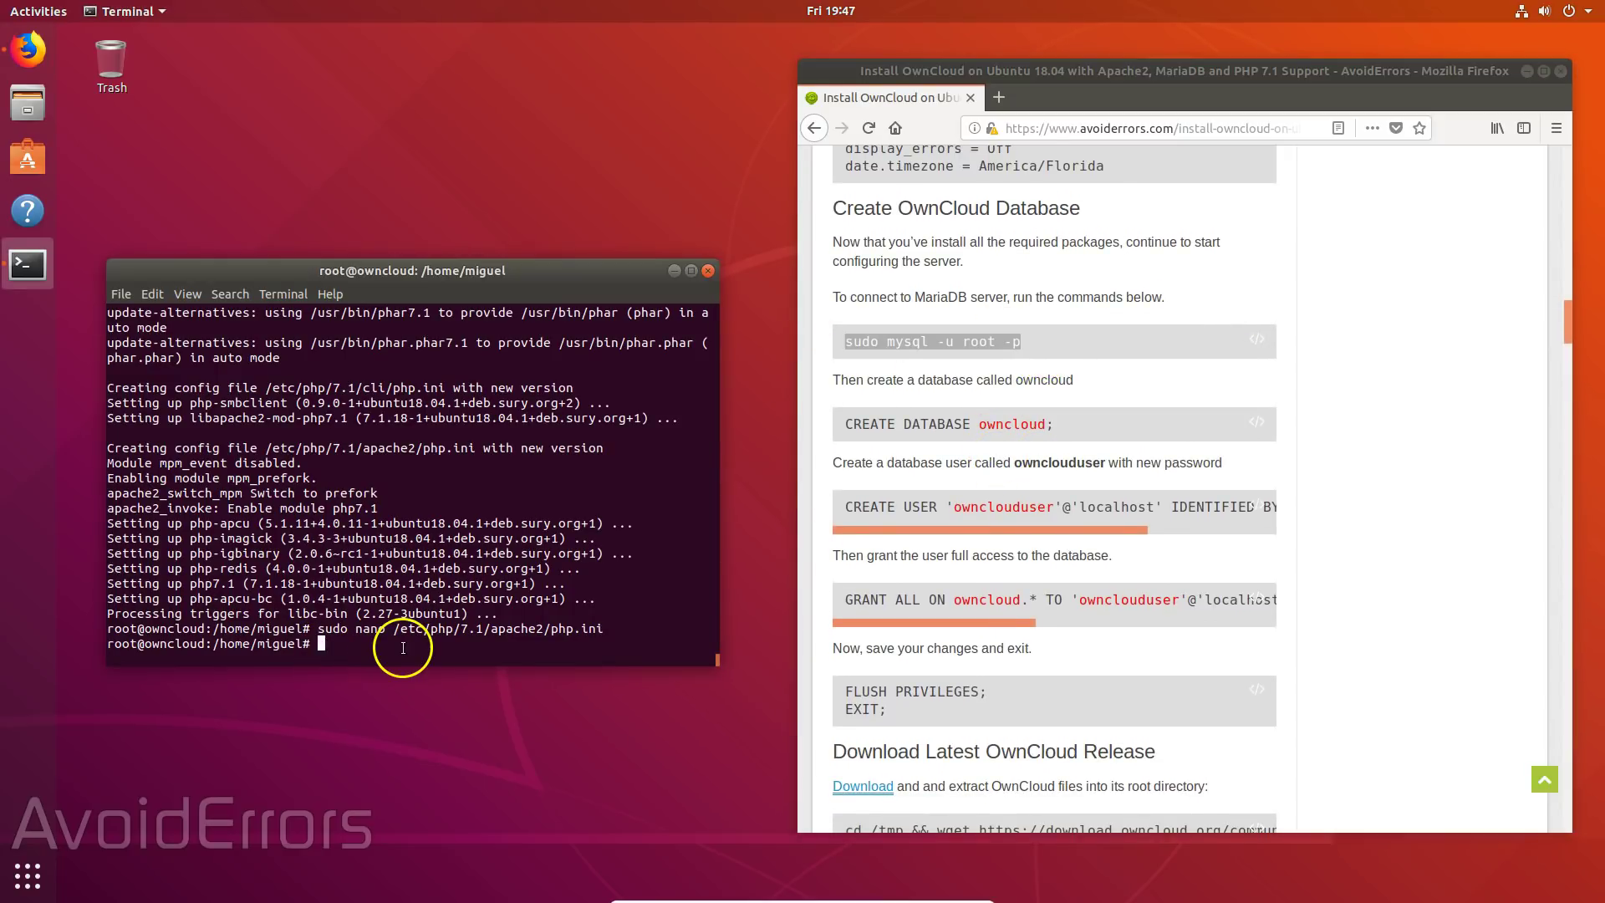
pyautogui.write('clear')
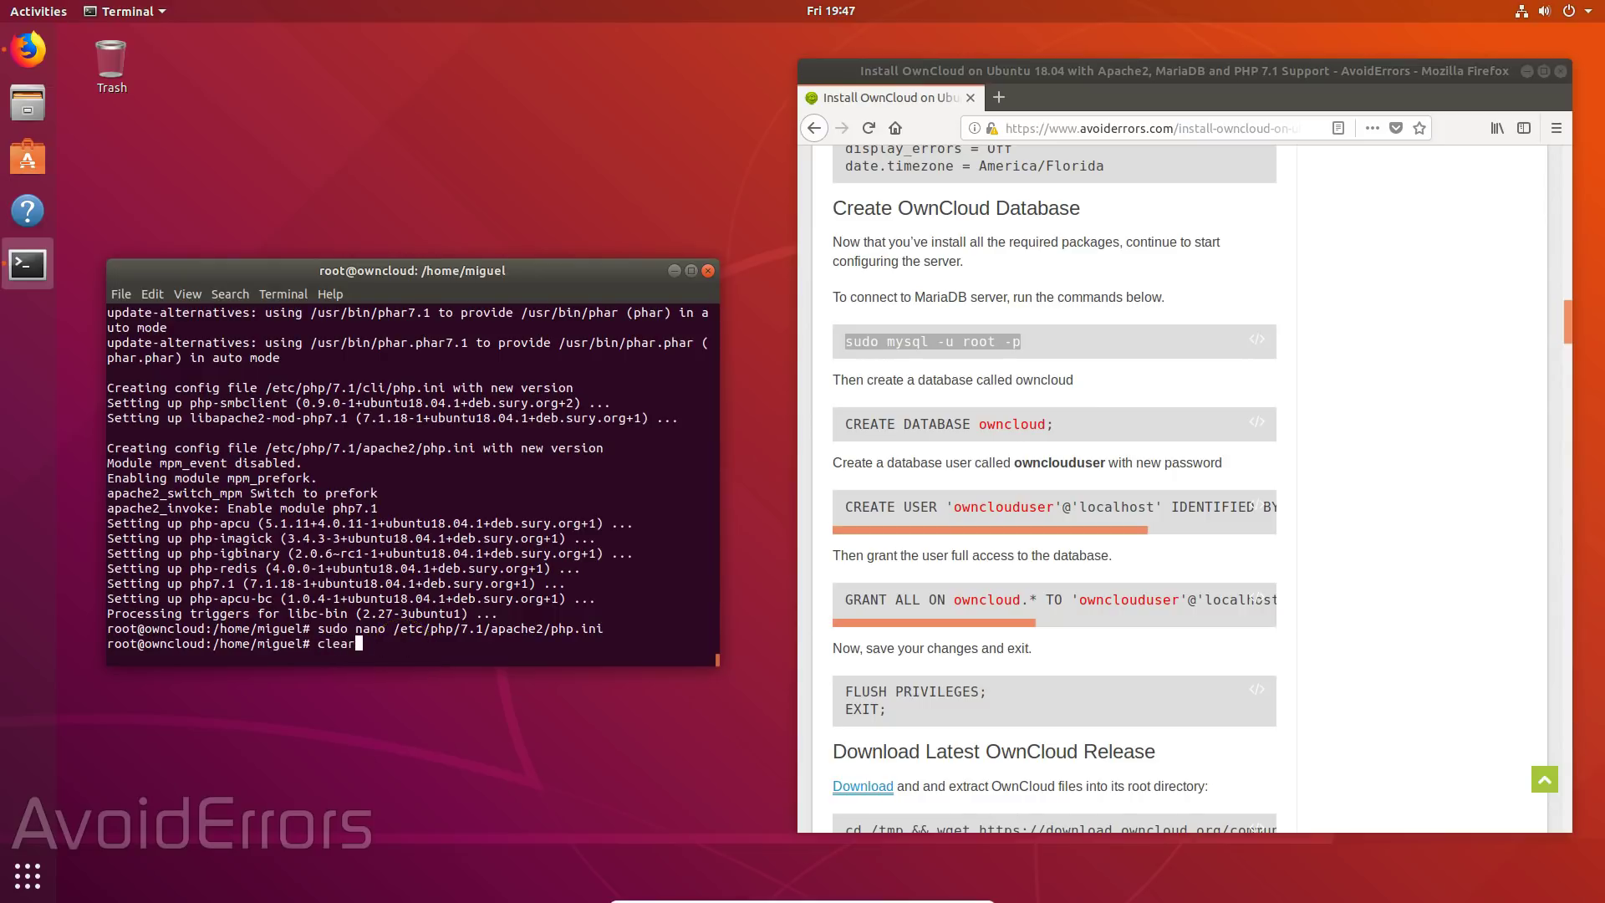
pyautogui.press('Return')
pyautogui.rightClick(312, 309)
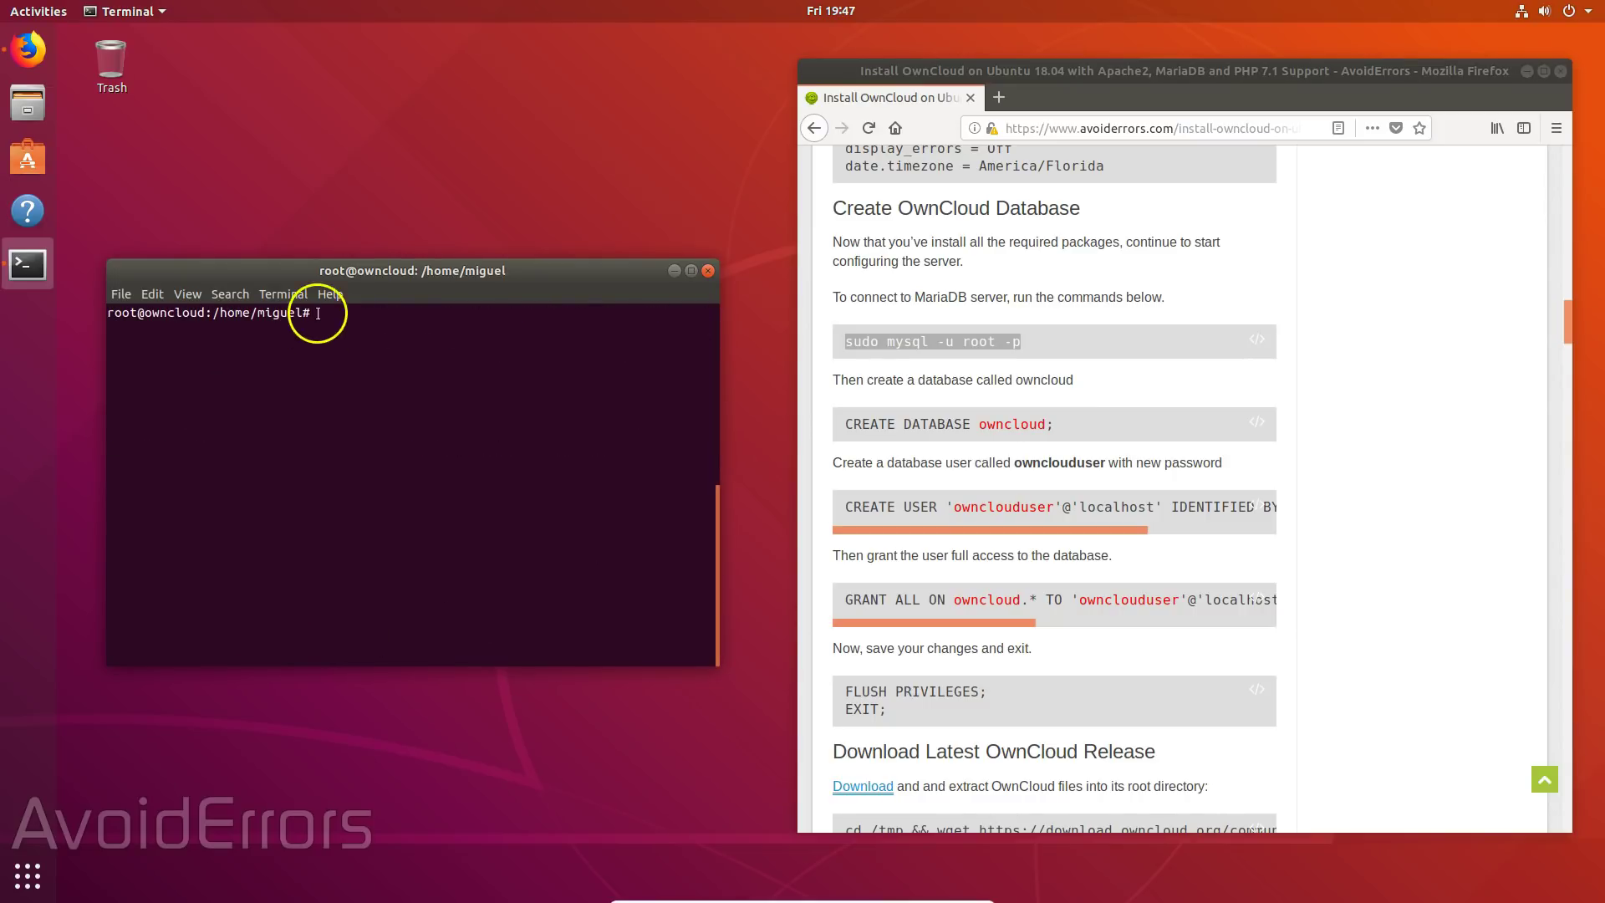
pyautogui.click(347, 356)
pyautogui.press('Return')
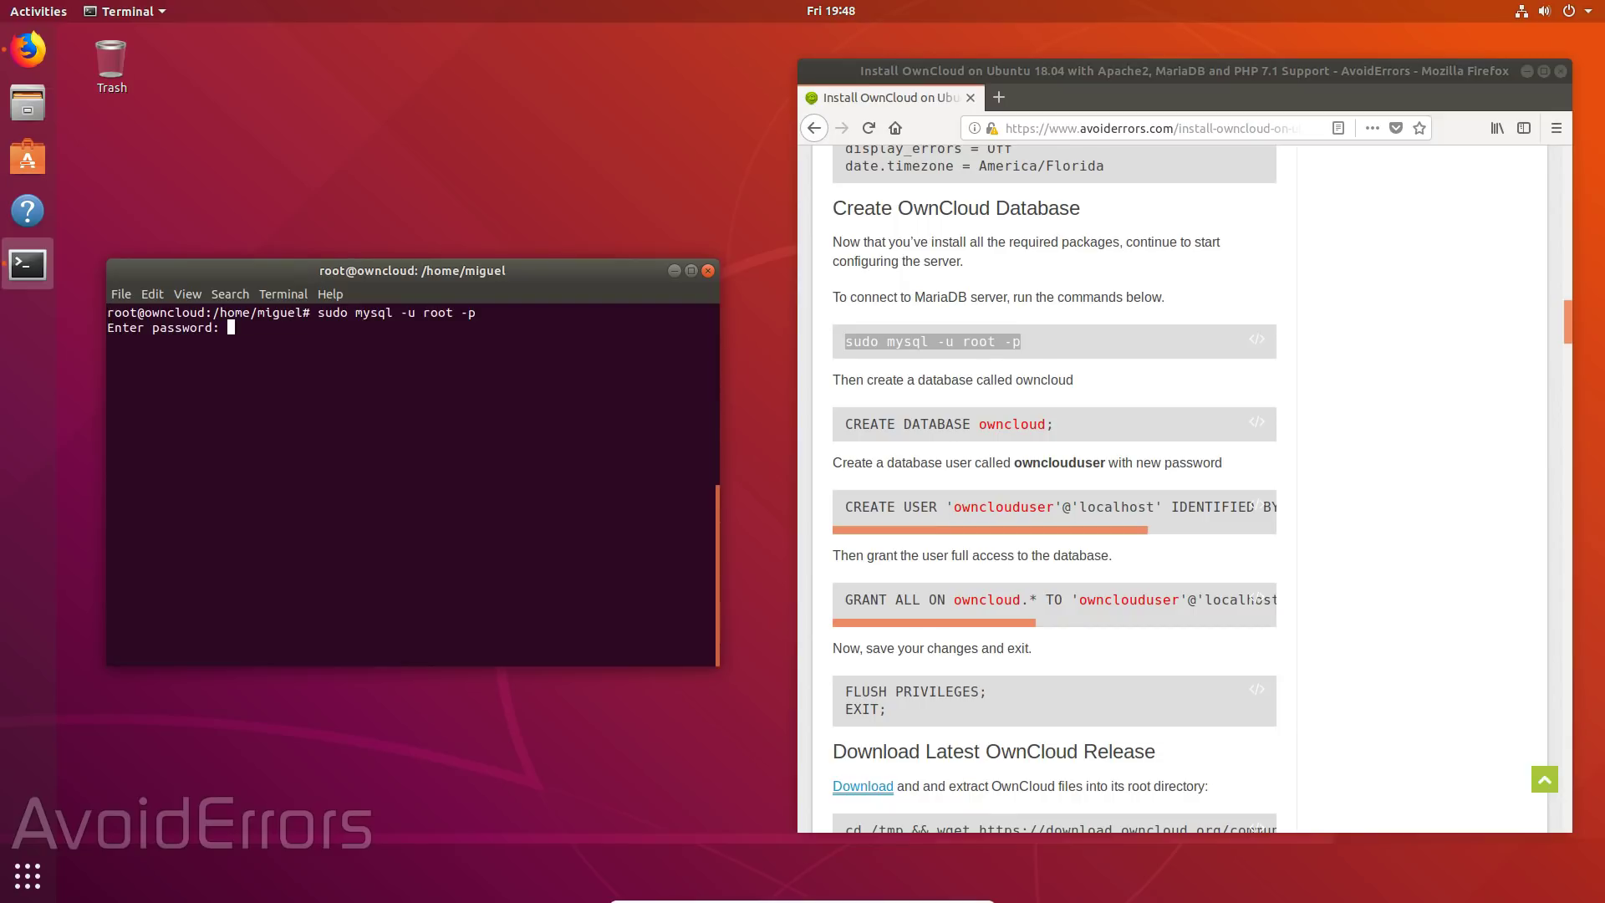
pyautogui.press('Return')
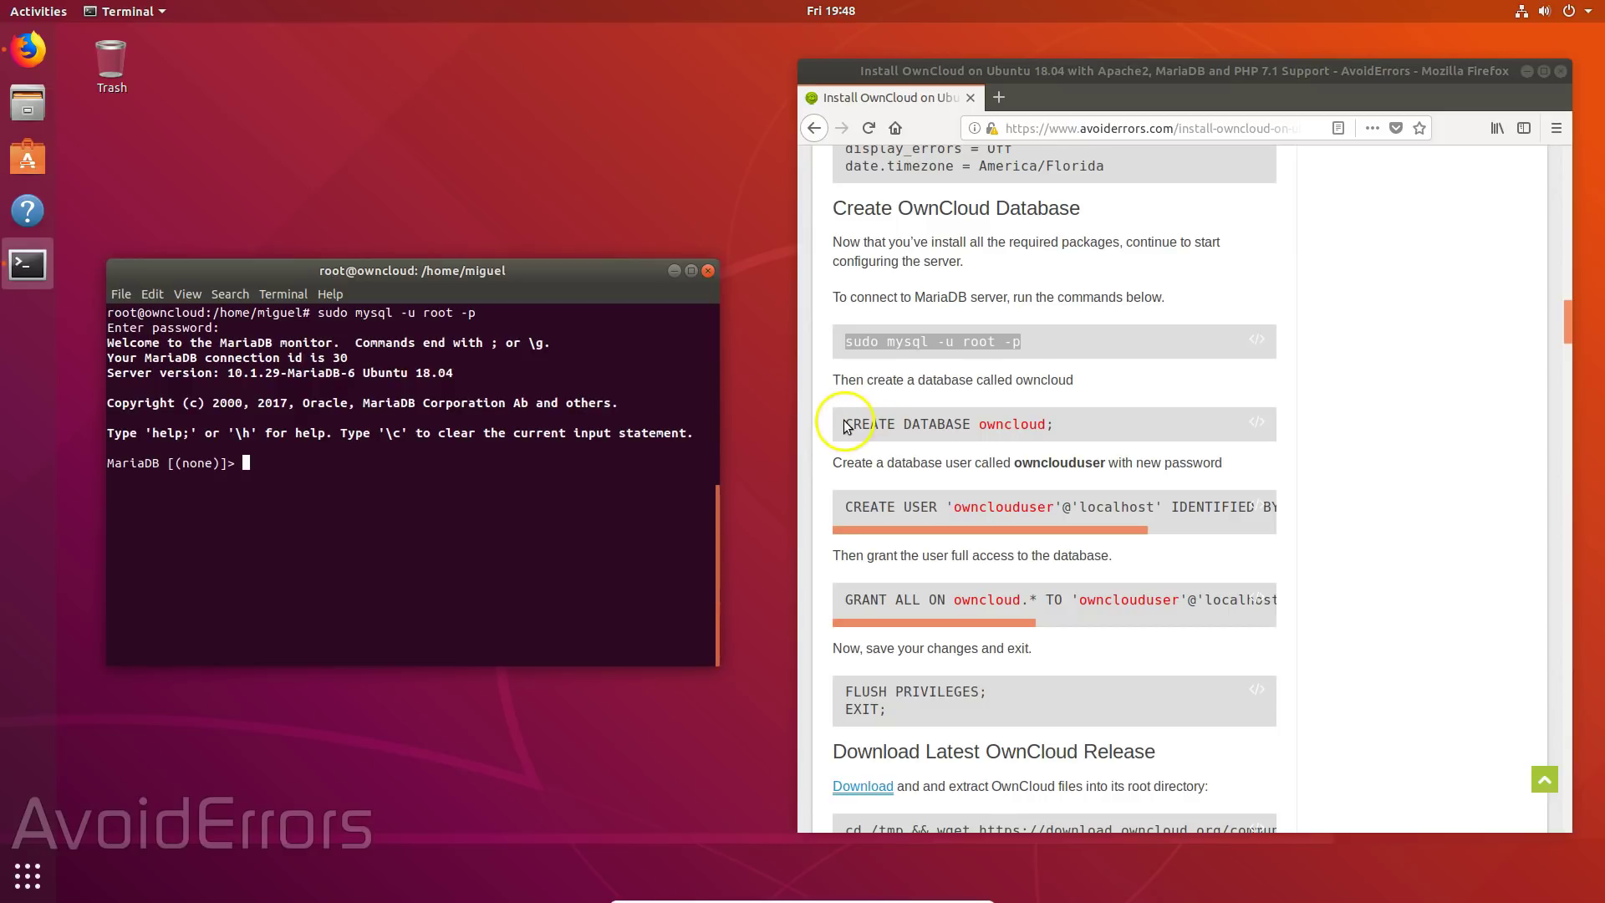
# - Create the owncloud database with CREATE DATABASE owncloud;
pyautogui.moveTo(843, 424); pyautogui.dragTo(1017, 441)
pyautogui.rightClick(1017, 440)
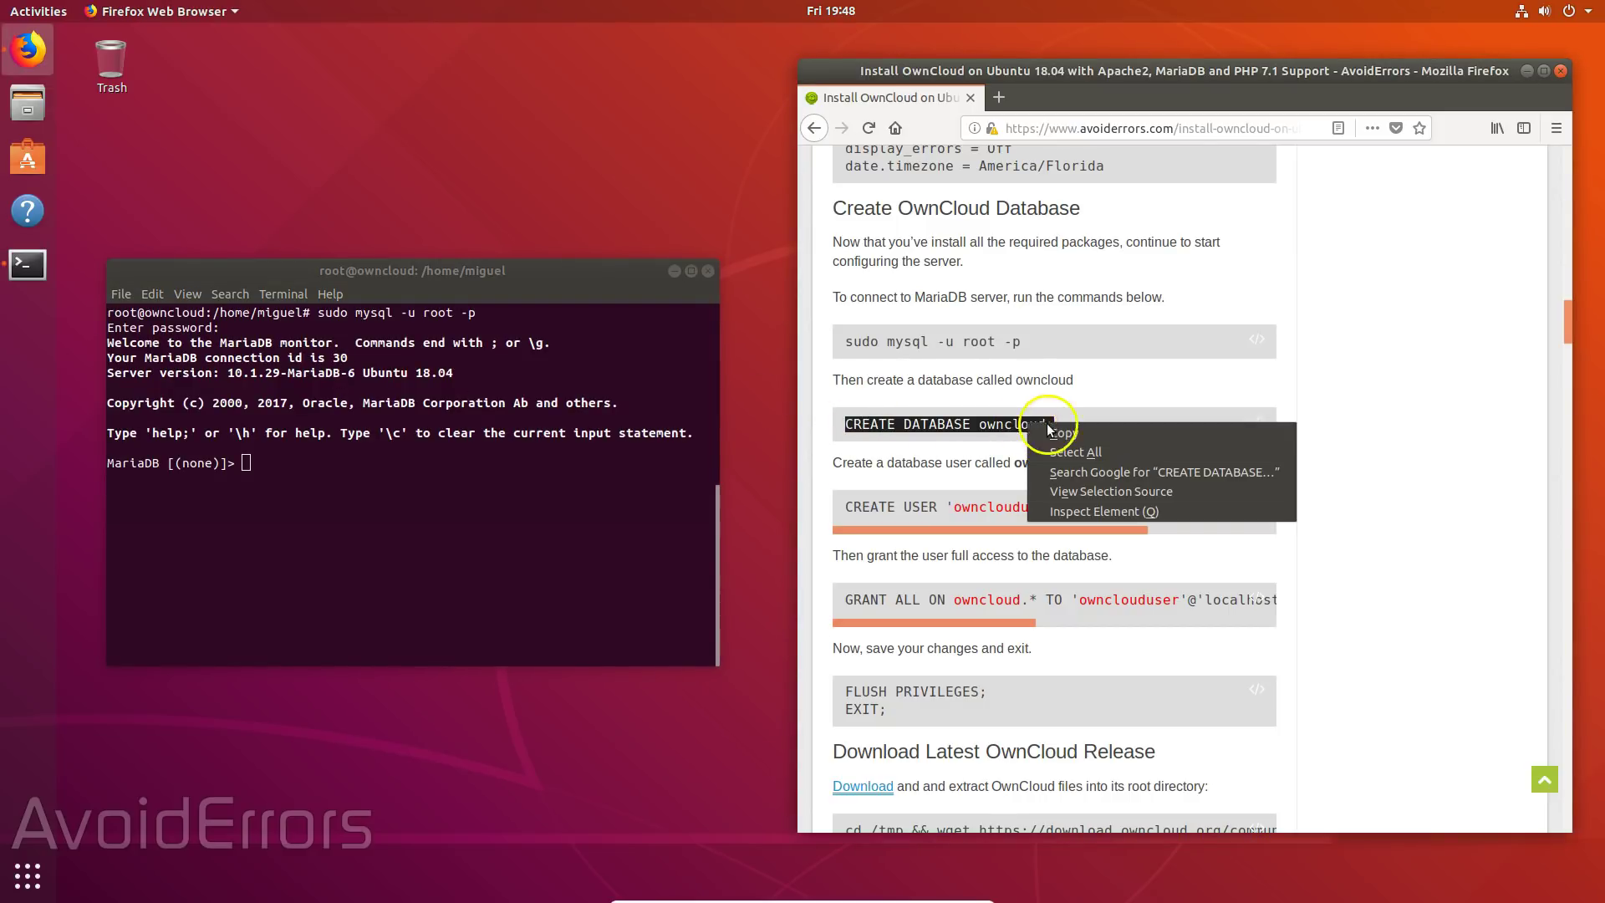
pyautogui.click(1053, 428)
pyautogui.rightClick(251, 460)
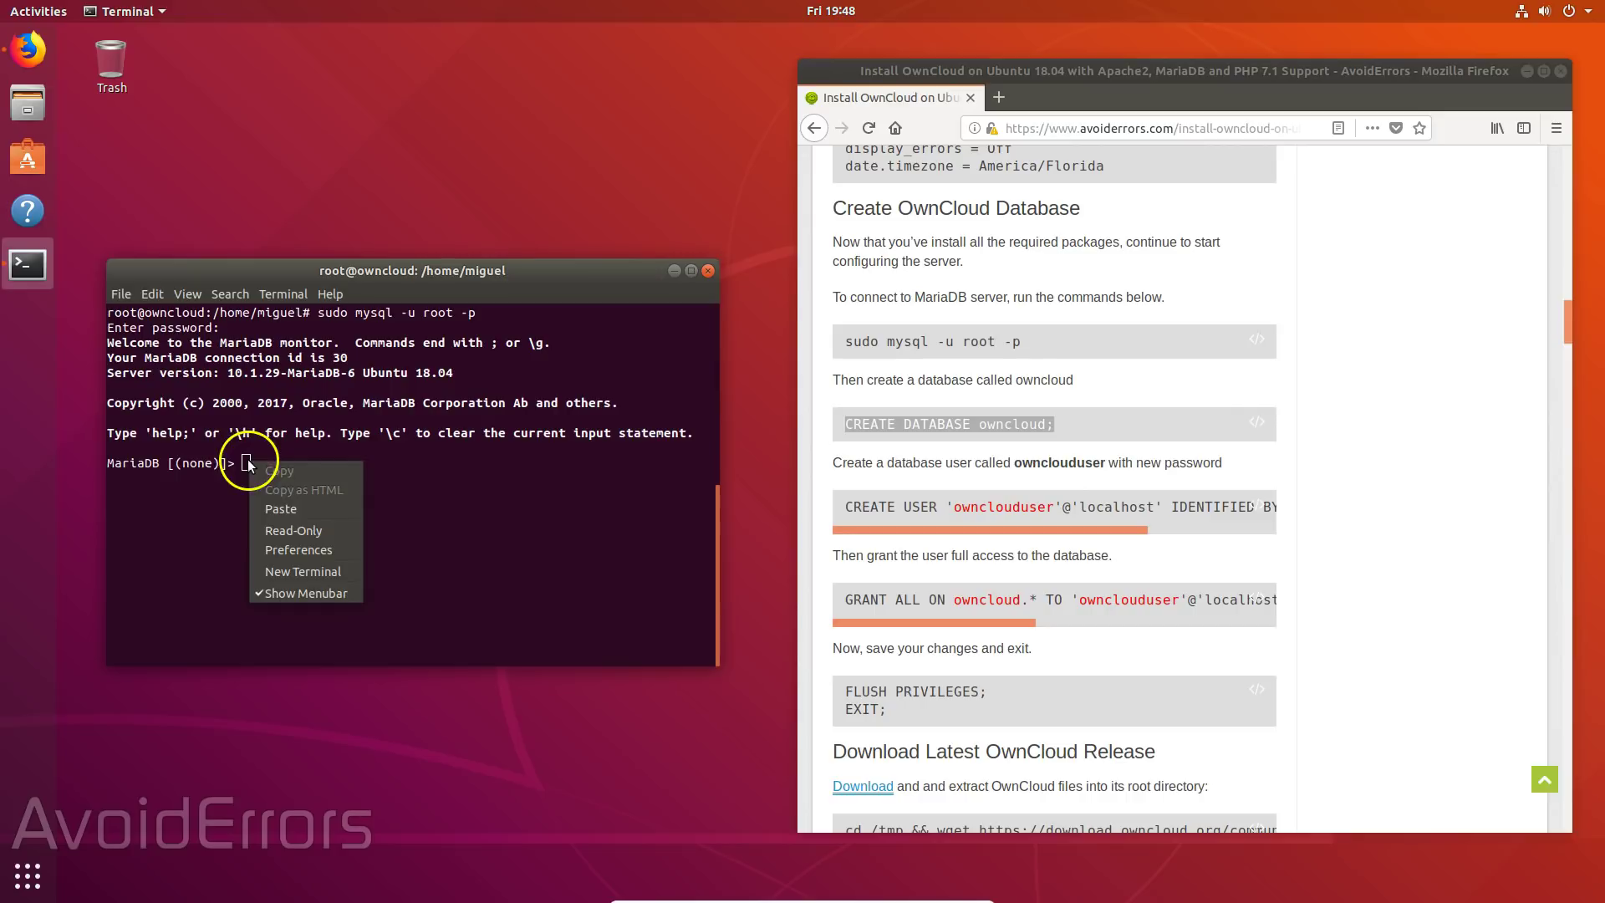
pyautogui.click(279, 508)
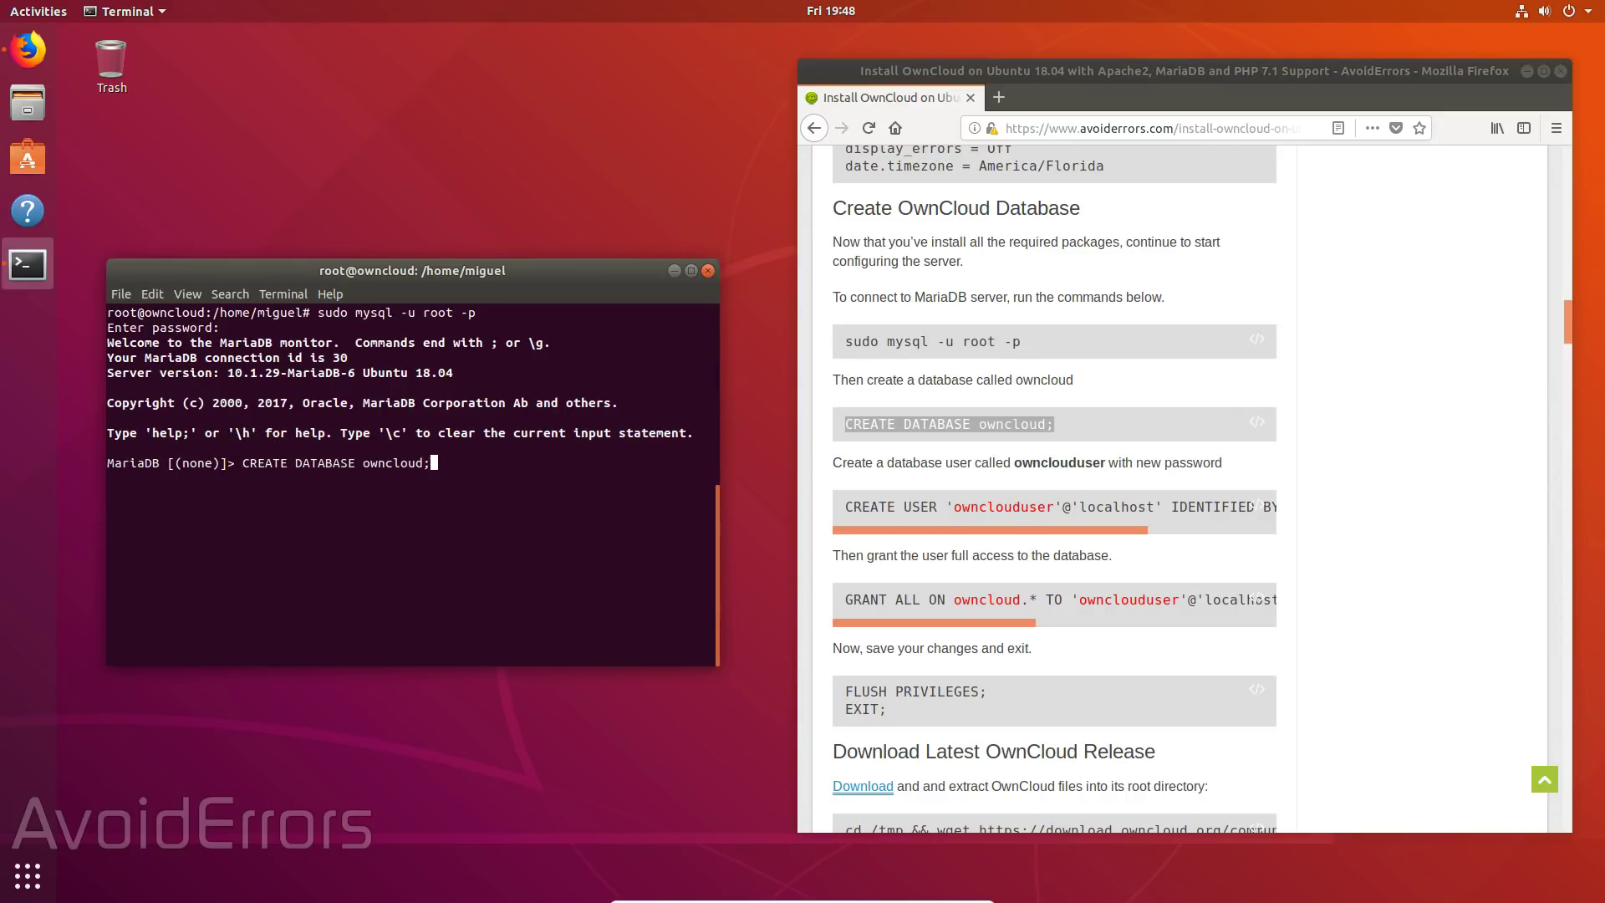
pyautogui.press('Return')
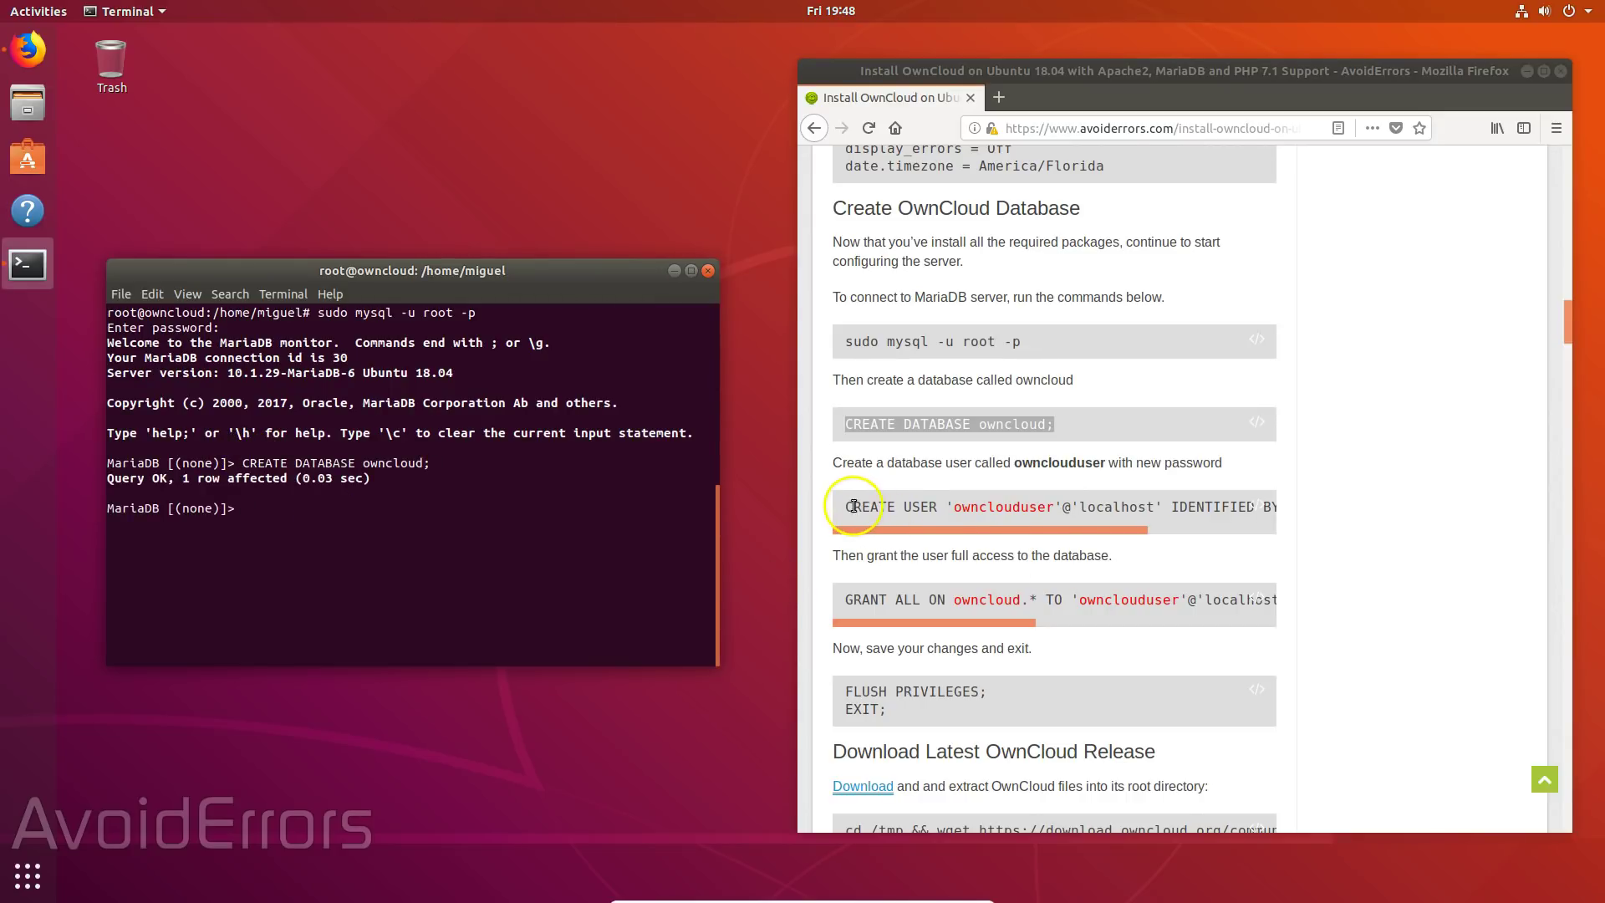
# - Paste the CREATE USER line, replacing the sample user name and password with your own
pyautogui.moveTo(842, 506); pyautogui.dragTo(1301, 537)
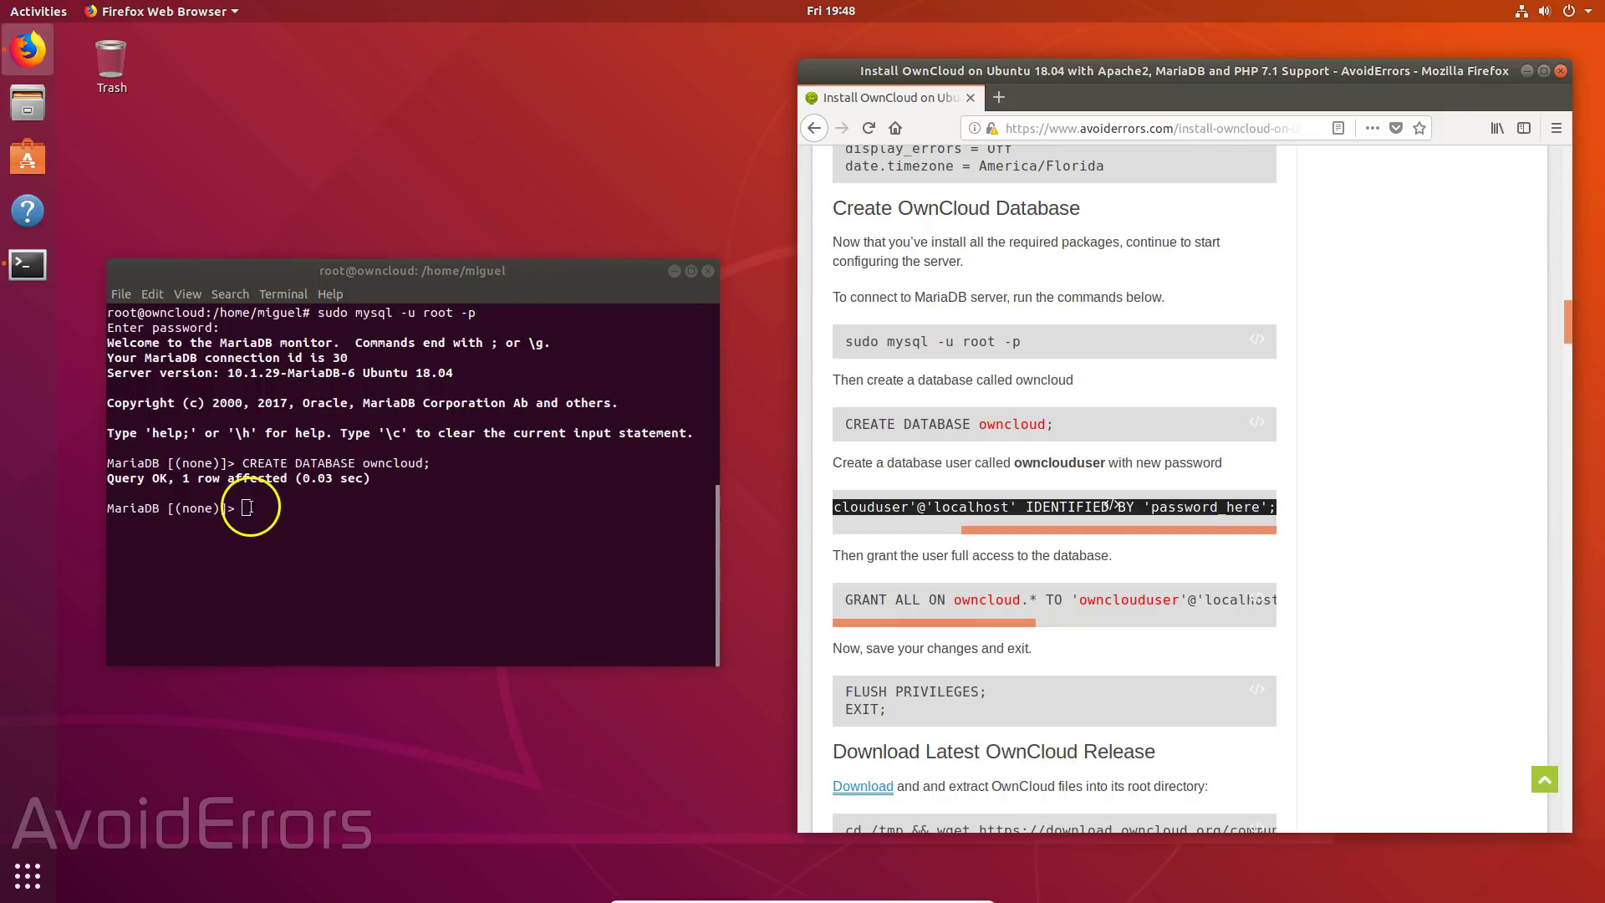
pyautogui.rightClick(250, 506)
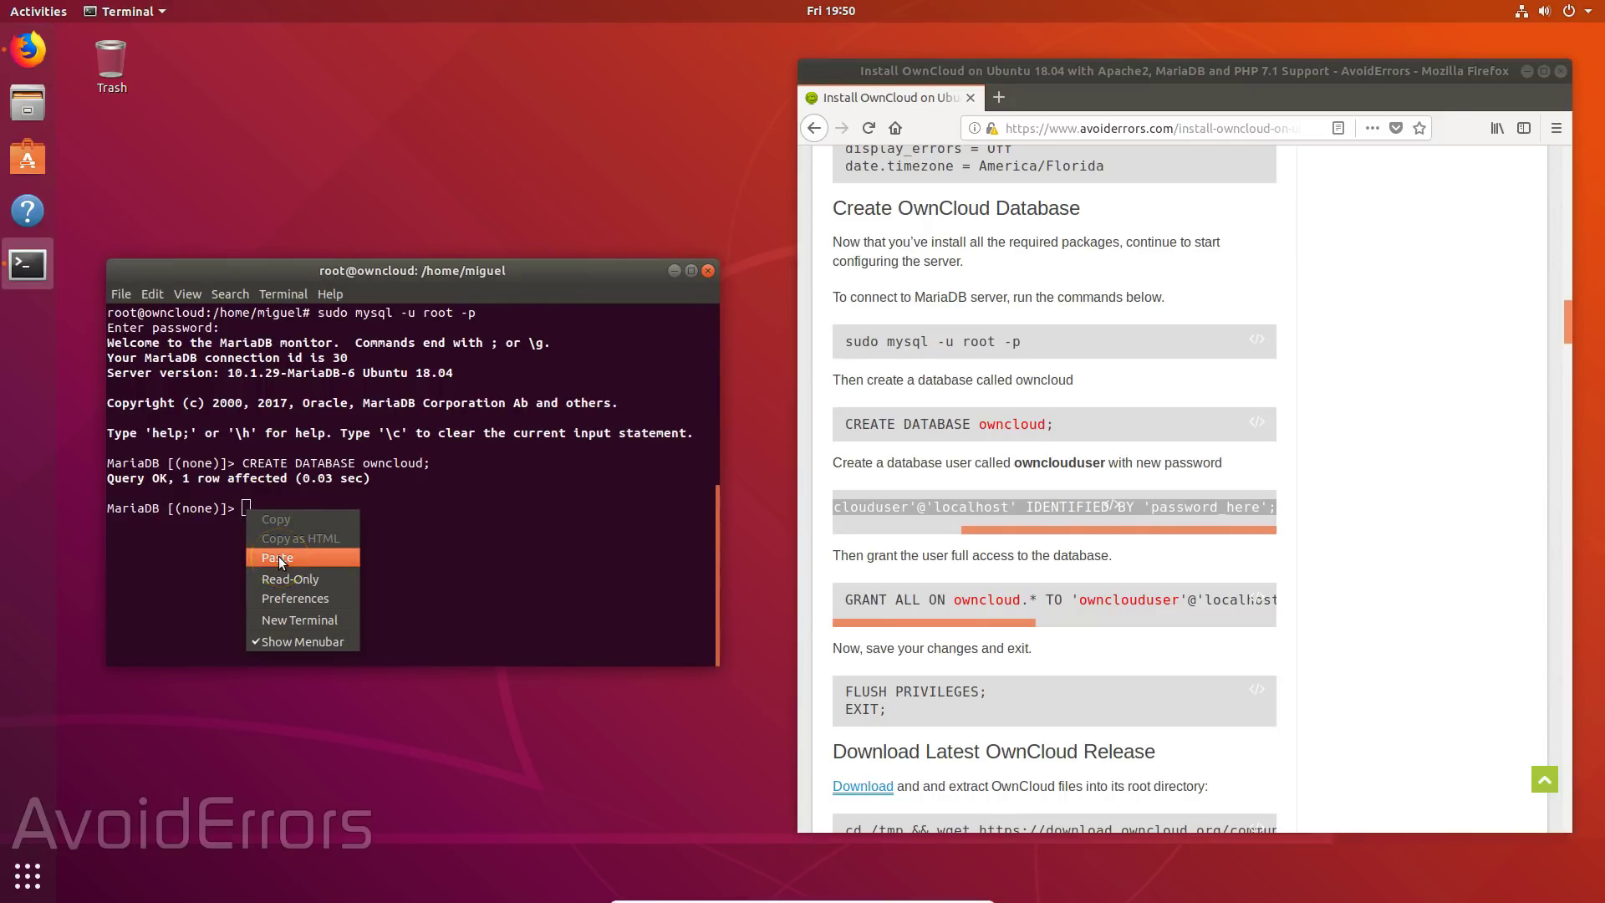
pyautogui.click(278, 558)
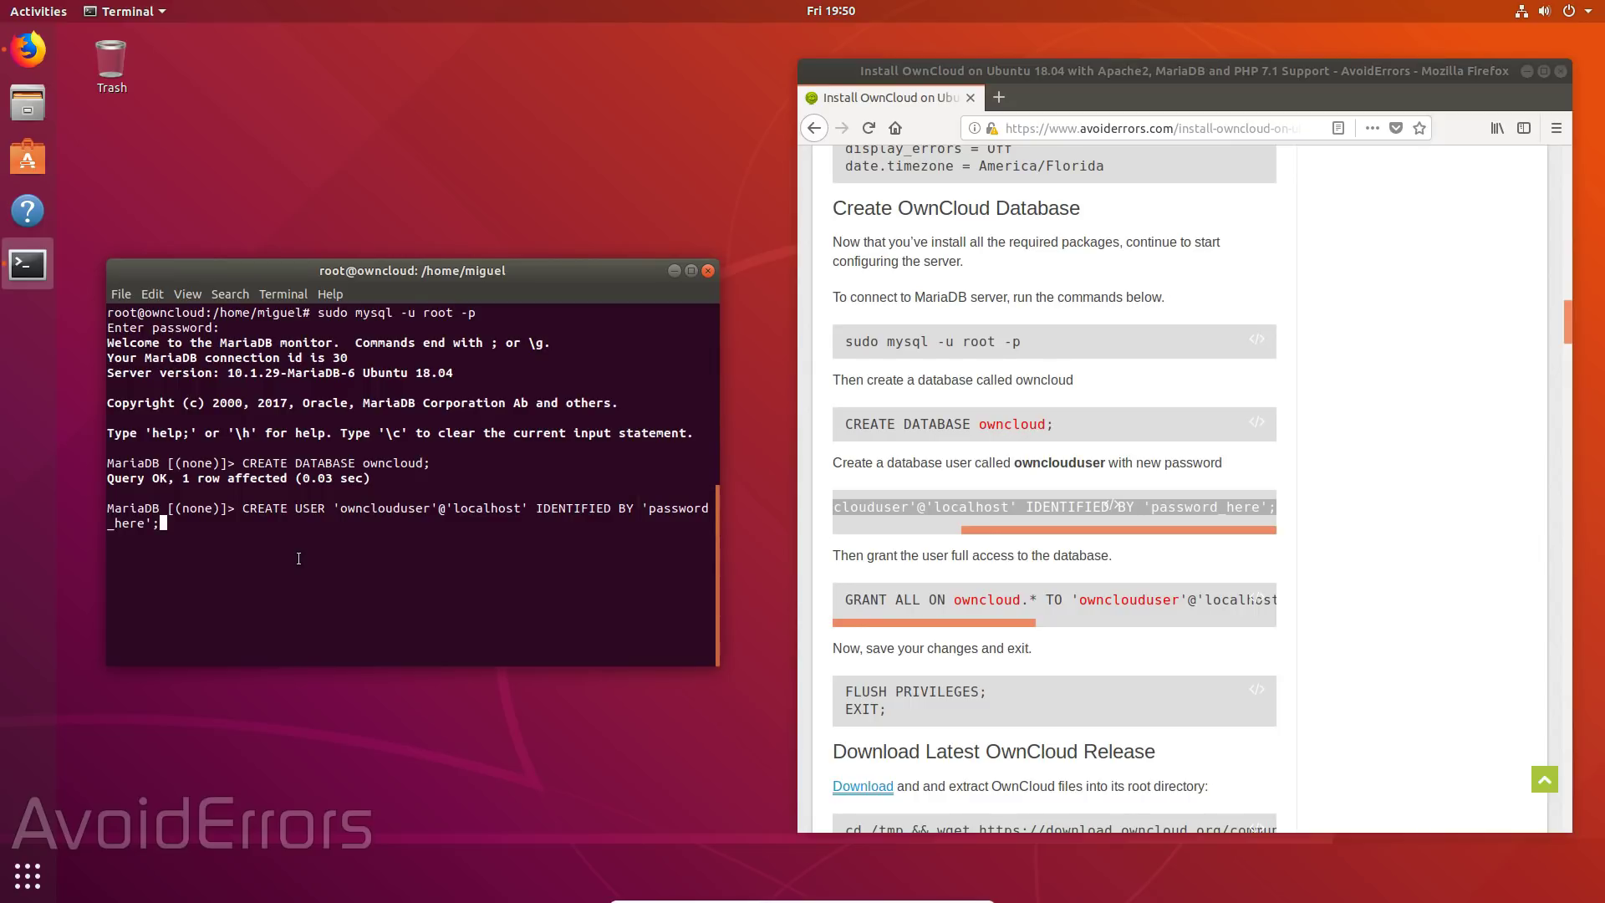
pyautogui.press('Left')
pyautogui.press('Left')
pyautogui.press('Left')
pyautogui.press('Left')
pyautogui.press('Left')
pyautogui.press('Left')
pyautogui.press('Left')
pyautogui.press('Left')
pyautogui.press('Left')
pyautogui.press('Left')
pyautogui.press('Left')
pyautogui.press('Left')
pyautogui.press('Left')
pyautogui.press('Left')
pyautogui.press('Left')
pyautogui.press('Left')
pyautogui.press('Left')
pyautogui.press('Left')
pyautogui.press('Left')
pyautogui.press('Left')
pyautogui.click(292, 562)
pyautogui.hotkey('alt', 'BackSpace')
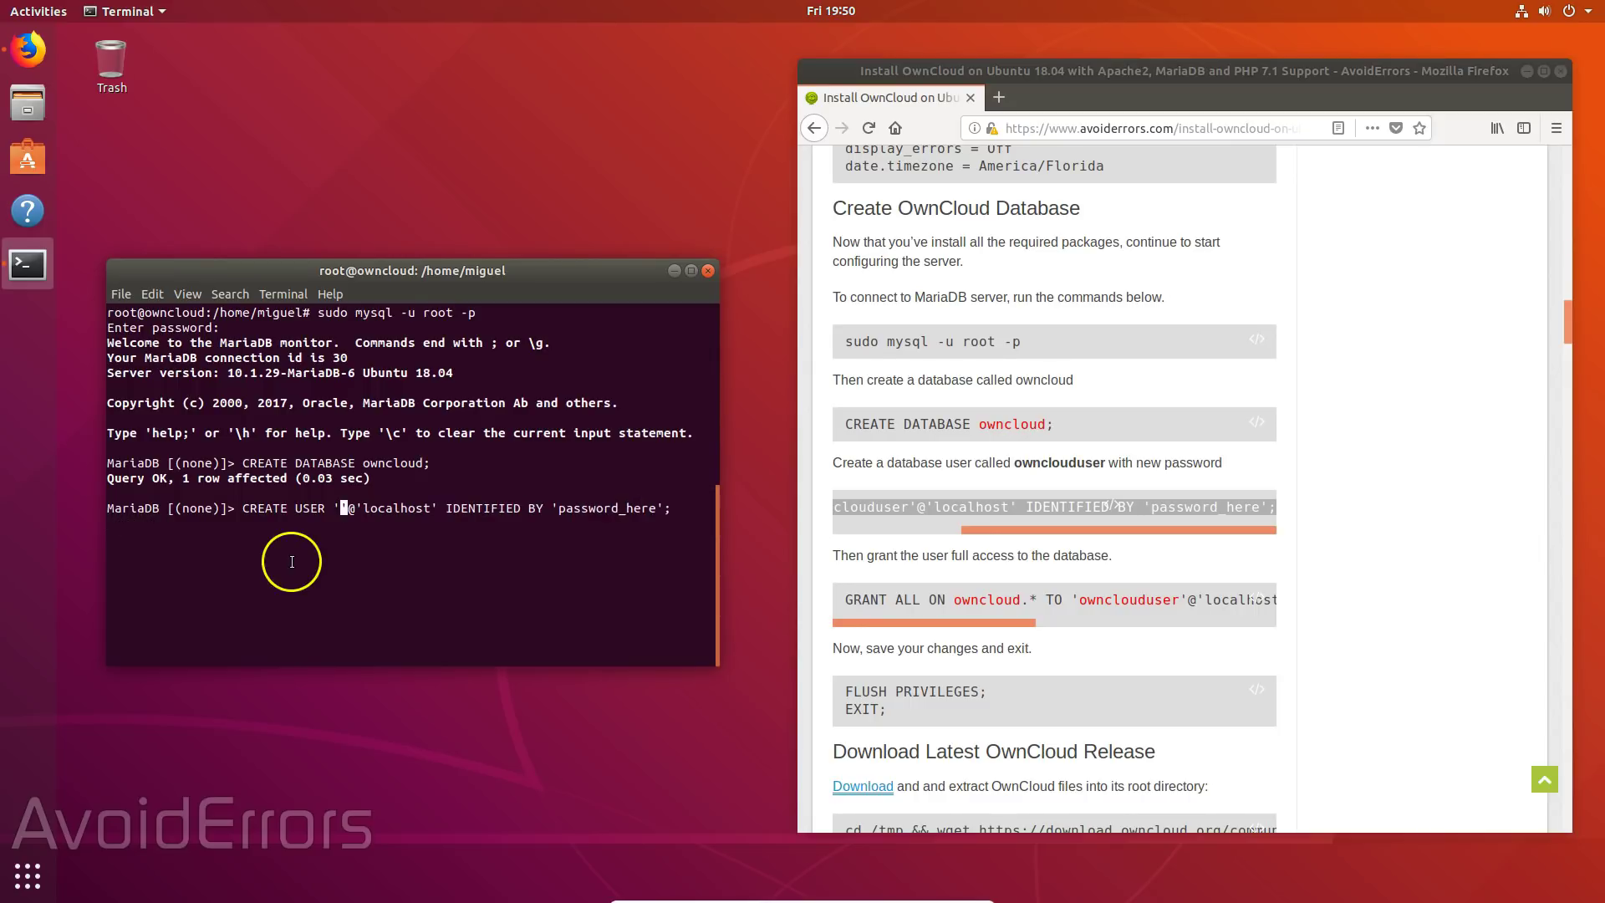
pyautogui.write('Migu')
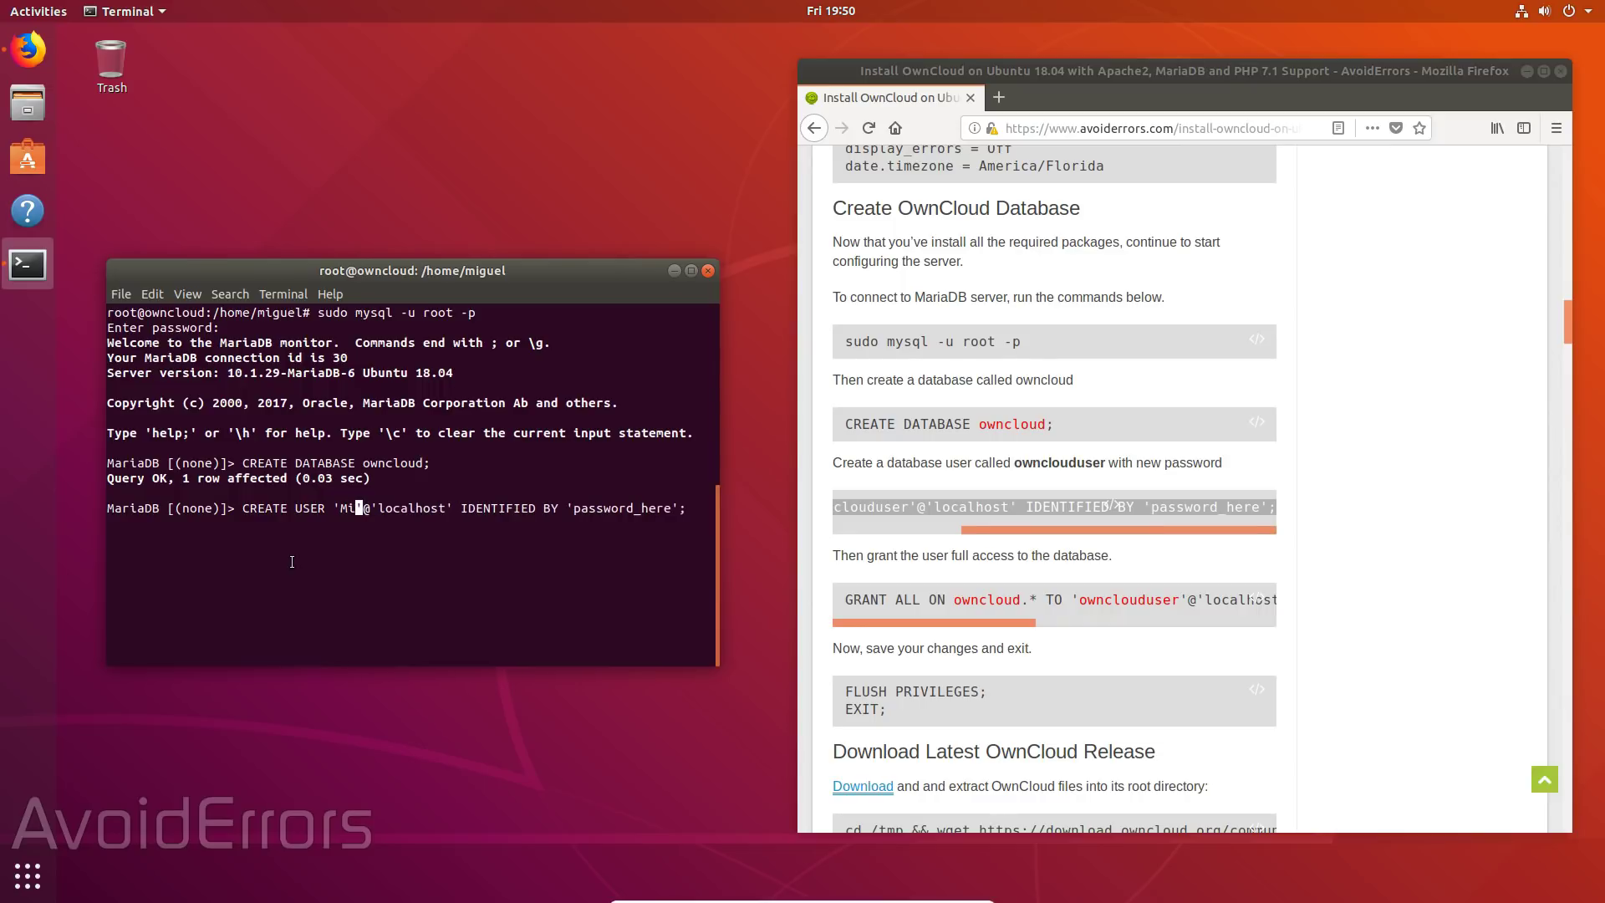
pyautogui.write('el')
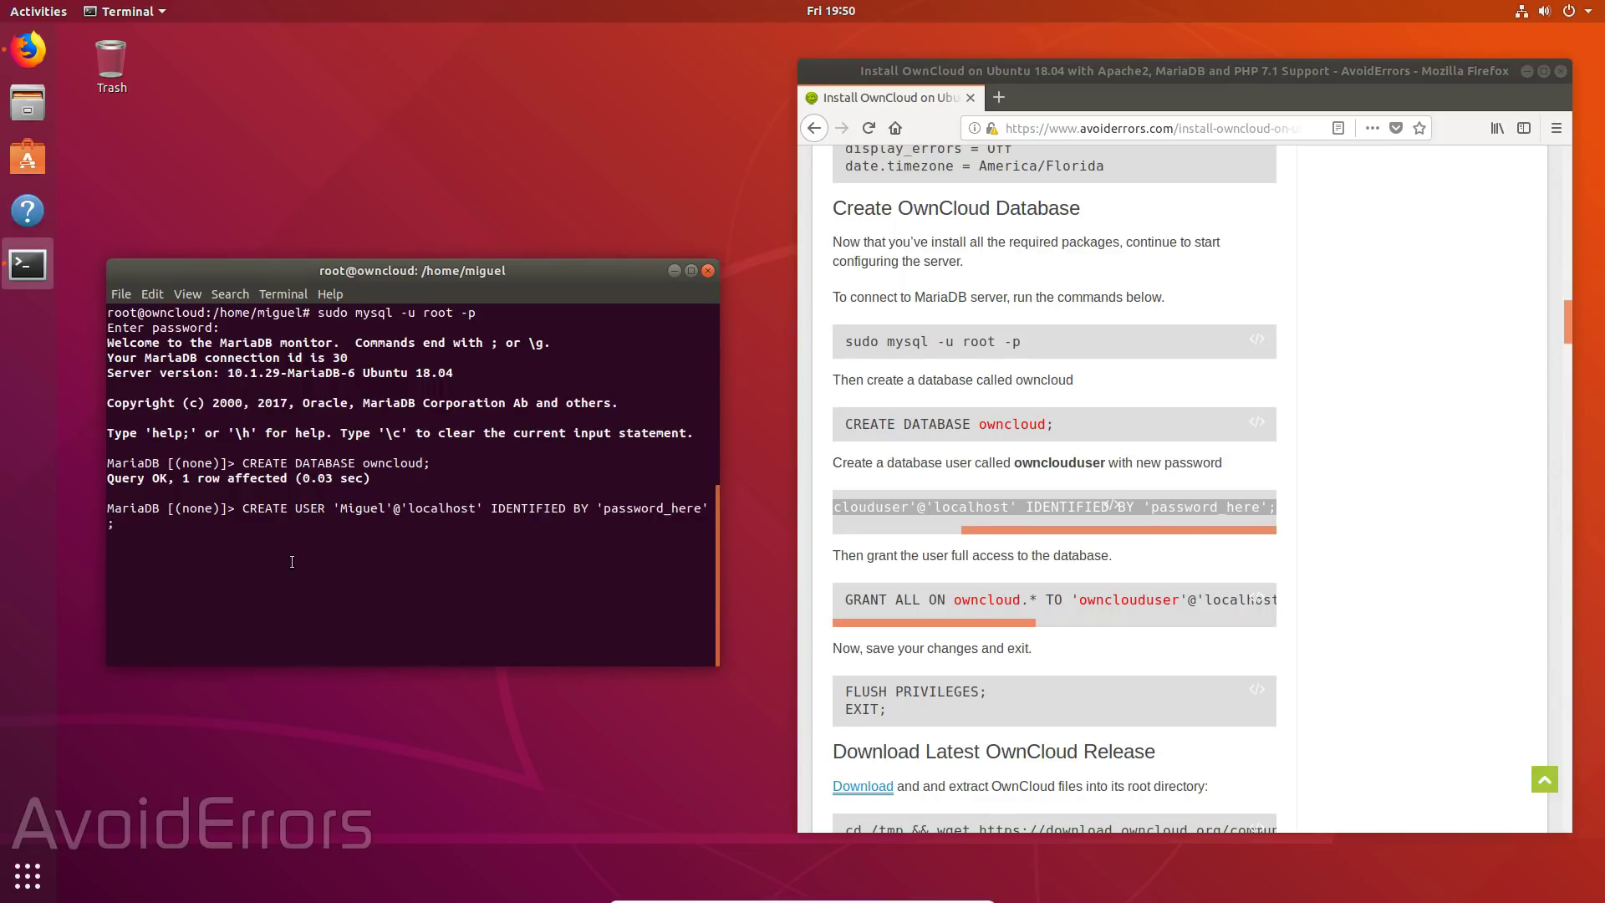
pyautogui.press('Right')
pyautogui.press('Right')
pyautogui.press('Right')
pyautogui.press('Right')
pyautogui.press('Right')
pyautogui.press('Right')
pyautogui.press('Right')
pyautogui.press('Right')
pyautogui.press('Right')
pyautogui.press('Right')
pyautogui.press('Right')
pyautogui.press('Right')
pyautogui.press('Right')
pyautogui.press('Right')
pyautogui.press('Right')
pyautogui.press('Right')
pyautogui.press('Right')
pyautogui.press('Right')
pyautogui.press('Right')
pyautogui.press('Right')
pyautogui.press('Right')
pyautogui.press('Right')
pyautogui.press('BackSpace')
pyautogui.press('BackSpace')
pyautogui.press('BackSpace')
pyautogui.press('BackSpace')
pyautogui.press('BackSpace')
pyautogui.press('BackSpace')
pyautogui.press('BackSpace')
pyautogui.press('BackSpace')
pyautogui.press('BackSpace')
pyautogui.press('BackSpace')
pyautogui.press('BackSpace')
pyautogui.press('BackSpace')
pyautogui.press('BackSpace')
pyautogui.write('passw0d')
# - Run the CREATE USER statement and paste the tutorial's GRANT ALL line at the prompt
pyautogui.press('Return')
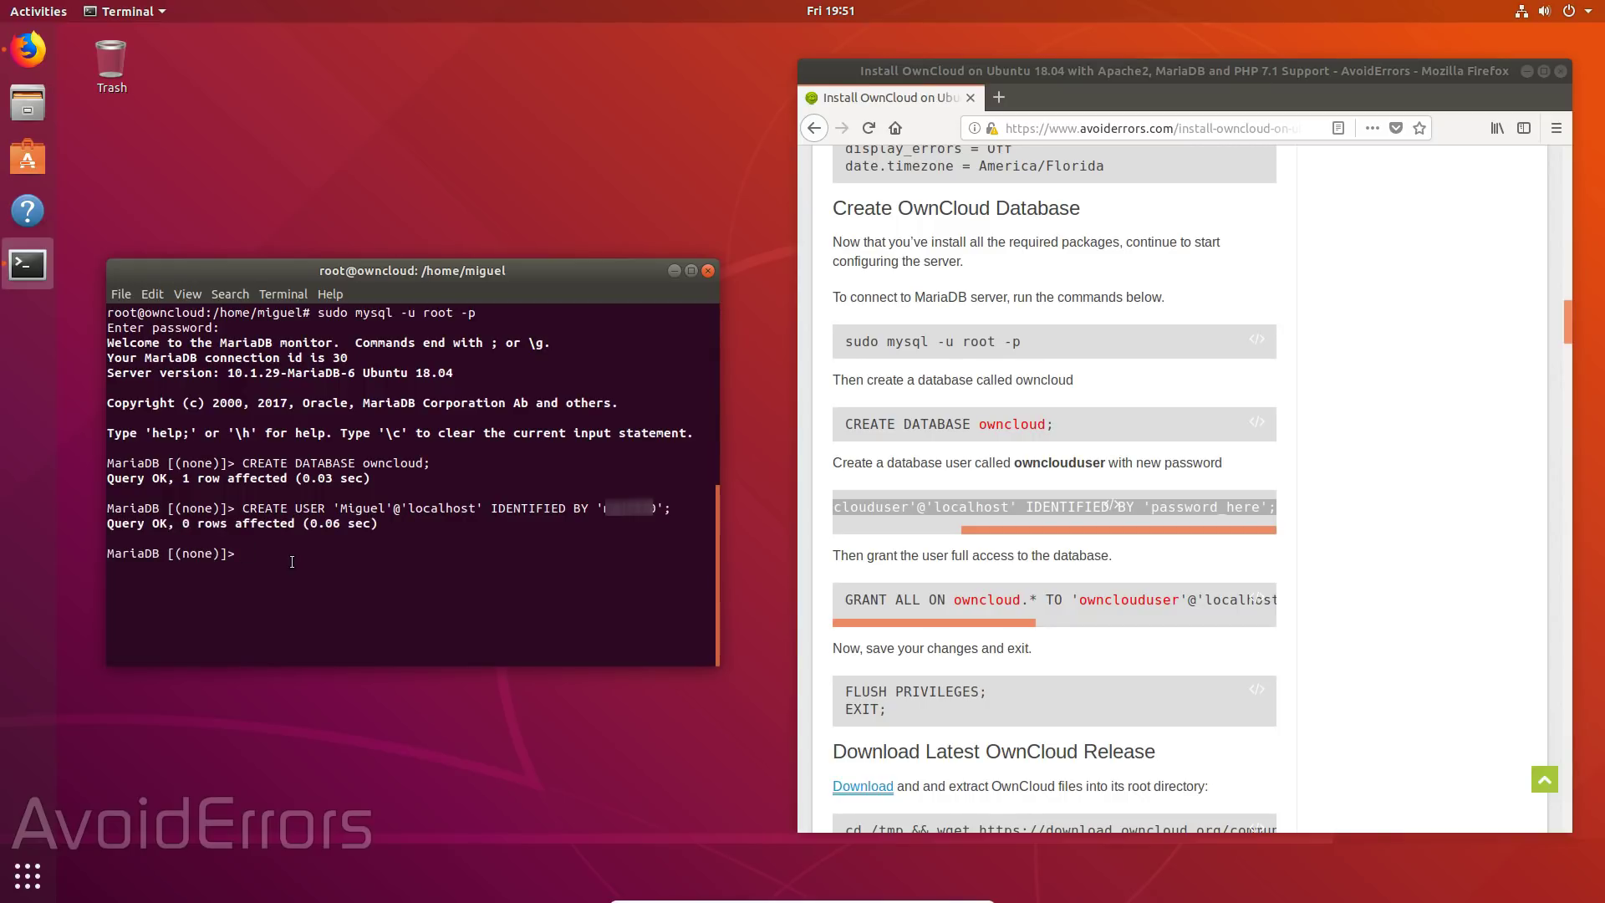
pyautogui.moveTo(836, 599); pyautogui.dragTo(1274, 599)
pyautogui.rightClick(1274, 599)
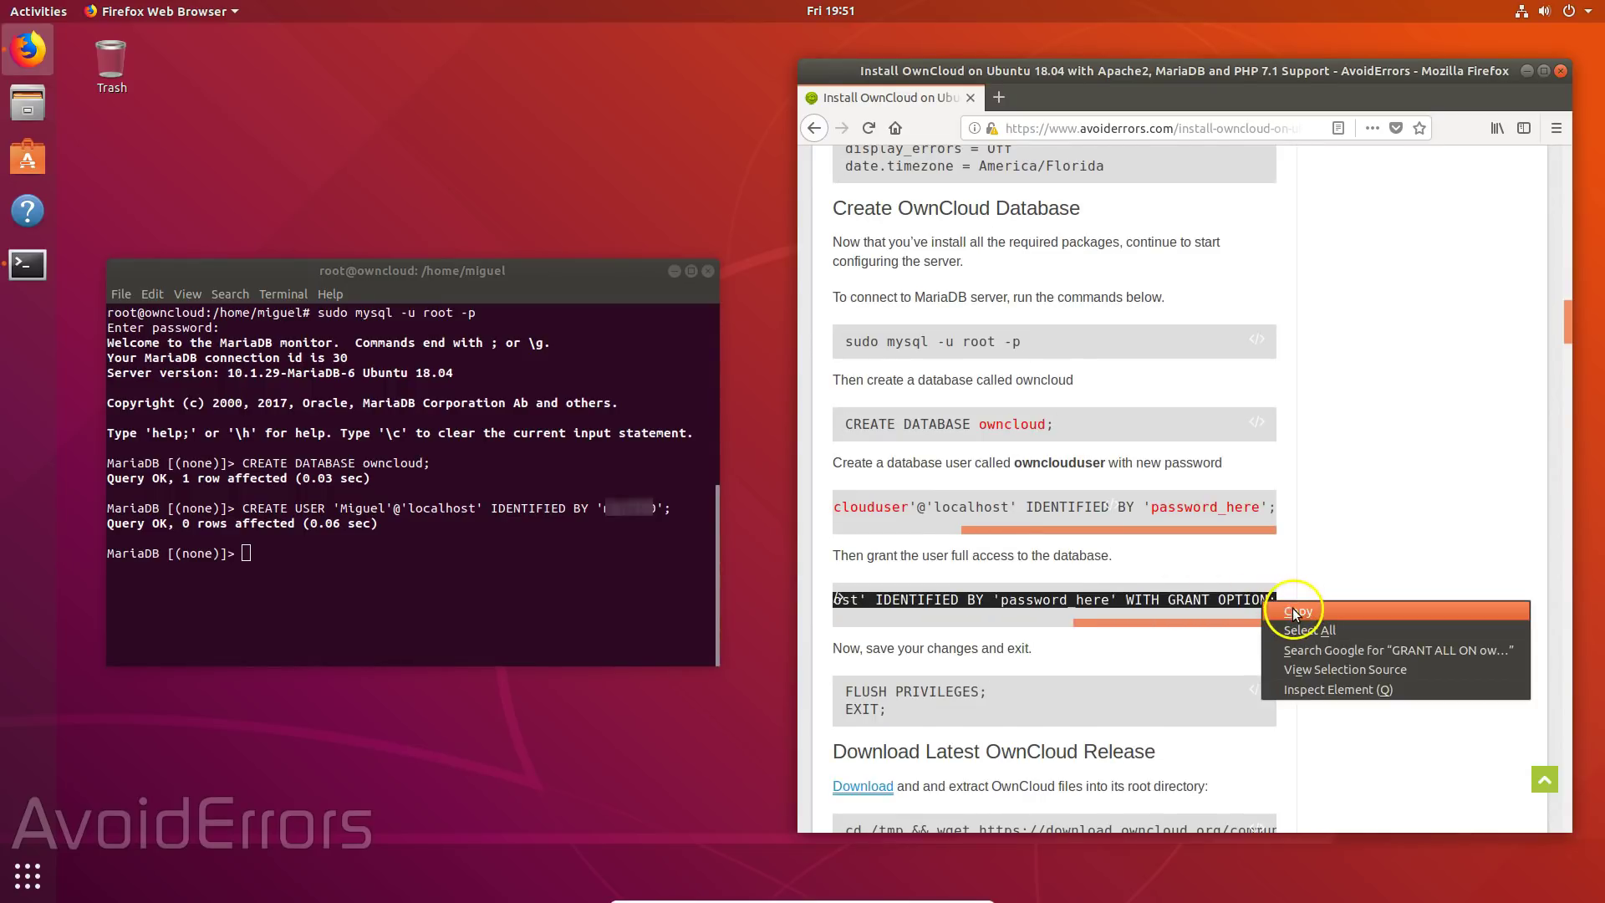
pyautogui.click(1300, 613)
pyautogui.rightClick(248, 553)
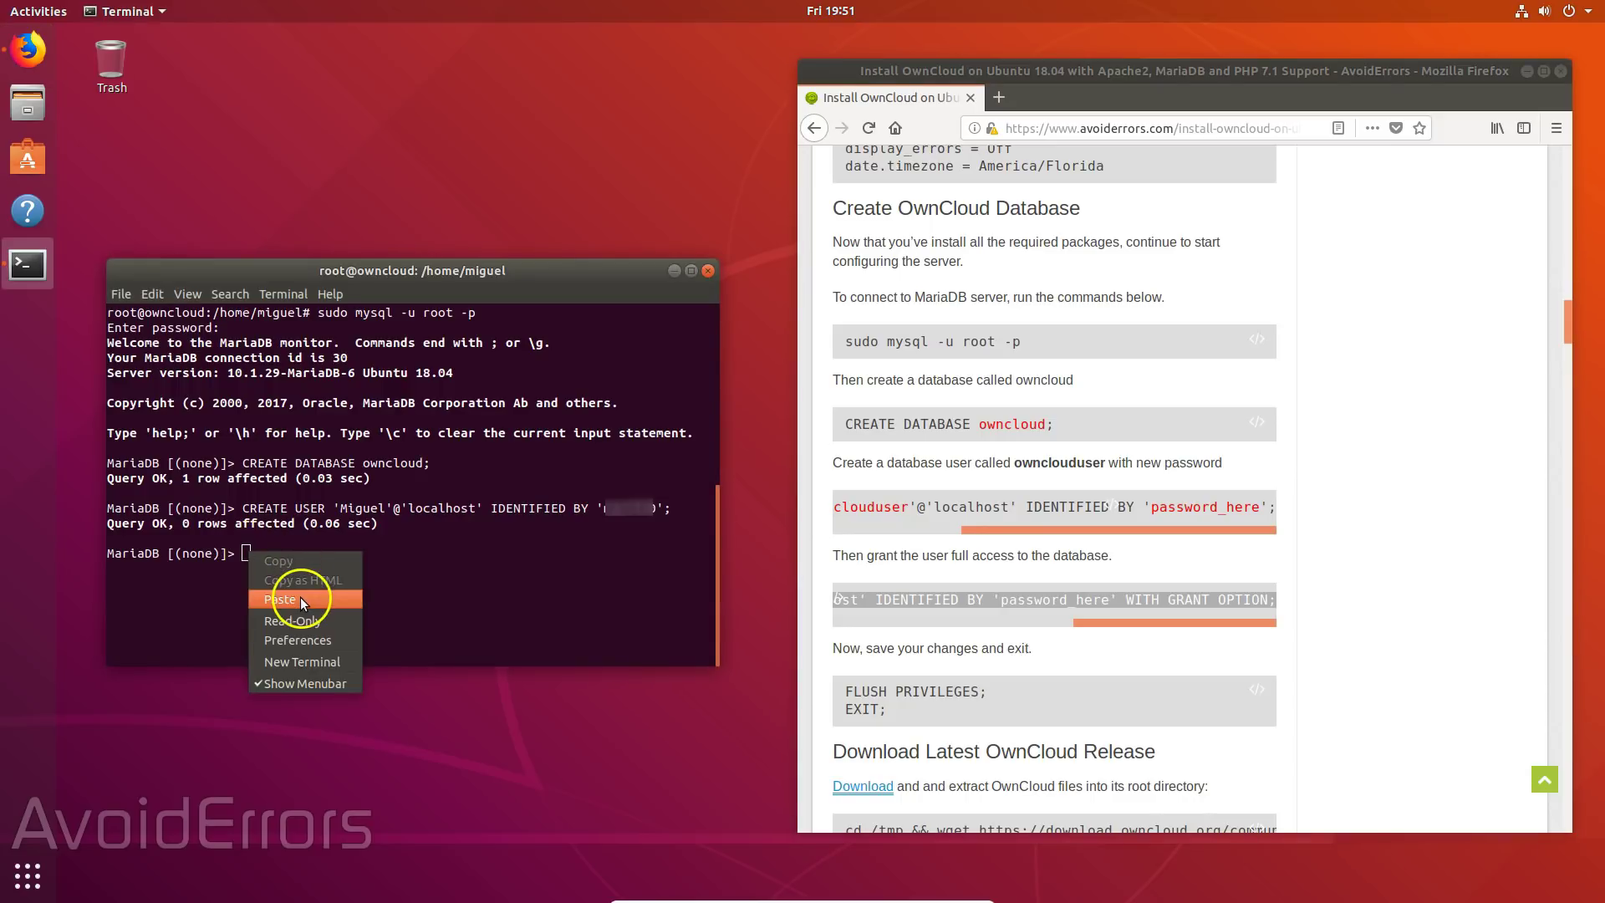
pyautogui.click(279, 608)
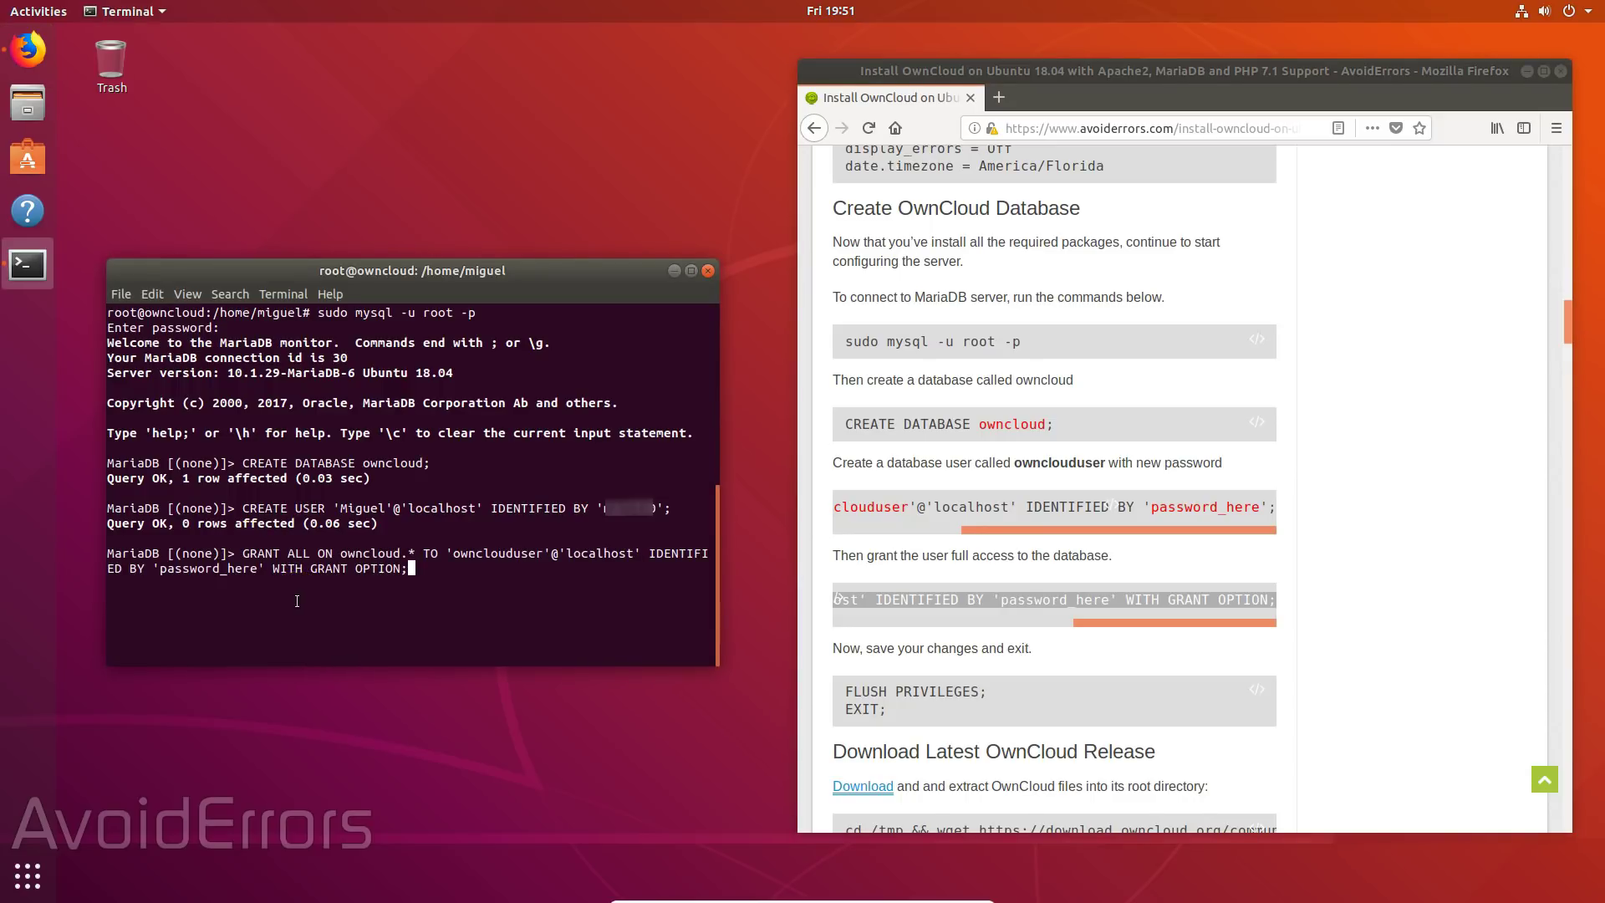
# - Grant the new user all privileges on owncloud, using its own user name and password
pyautogui.press('Left')
pyautogui.press('Left')
pyautogui.press('Left')
pyautogui.press('Left')
pyautogui.press('Left')
pyautogui.press('Left')
pyautogui.press('Left')
pyautogui.press('Left')
pyautogui.press('Left')
pyautogui.press('Left')
pyautogui.press('Left')
pyautogui.press('Left')
pyautogui.press('Left')
pyautogui.press('Left')
pyautogui.press('Left')
pyautogui.press('Left')
pyautogui.press('Left')
pyautogui.press('Left')
pyautogui.press('Left')
pyautogui.press('Left')
pyautogui.press('Left')
pyautogui.press('Left')
pyautogui.press('Left')
pyautogui.press('Left')
pyautogui.press('Left')
pyautogui.press('Left')
pyautogui.press('Left')
pyautogui.press('Left')
pyautogui.press('Left')
pyautogui.press('Left')
pyautogui.press('Left')
pyautogui.press('Left')
pyautogui.press('Left')
pyautogui.press('Left')
pyautogui.press('Left')
pyautogui.press('Left')
pyautogui.press('Left')
pyautogui.press('Left')
pyautogui.press('Left')
pyautogui.press('Left')
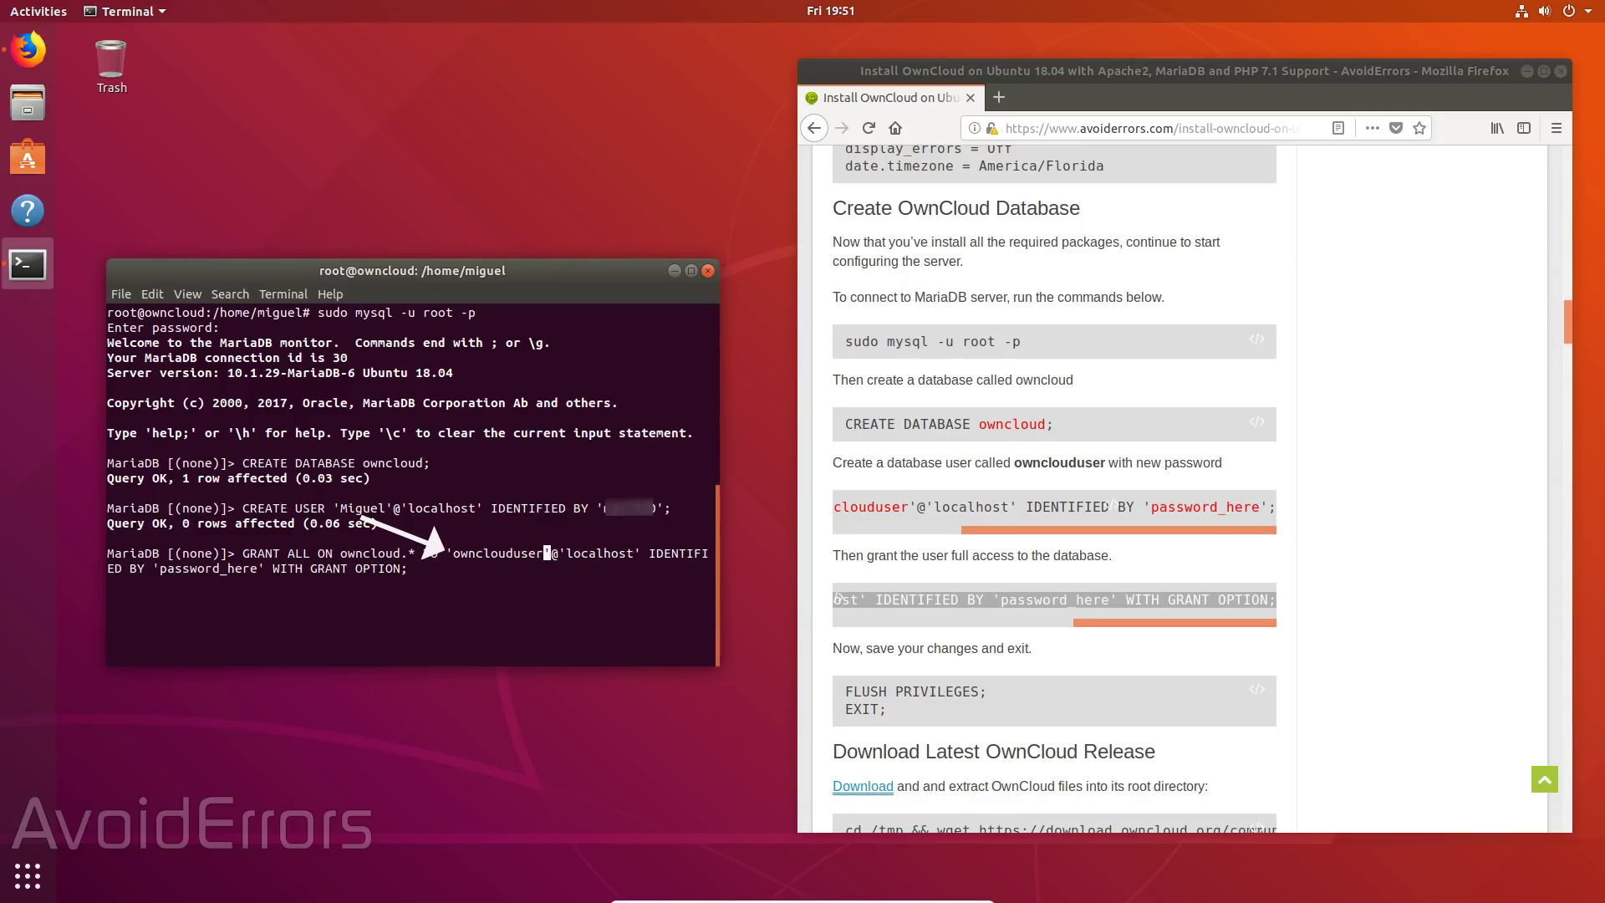
pyautogui.press('BackSpace')
pyautogui.press('BackSpace')
pyautogui.press('BackSpace')
pyautogui.press('BackSpace')
pyautogui.press('BackSpace')
pyautogui.press('BackSpace')
pyautogui.press('BackSpace')
pyautogui.press('BackSpace')
pyautogui.press('BackSpace')
pyautogui.press('BackSpace')
pyautogui.press('BackSpace')
pyautogui.press('BackSpace')
pyautogui.write('Migu')
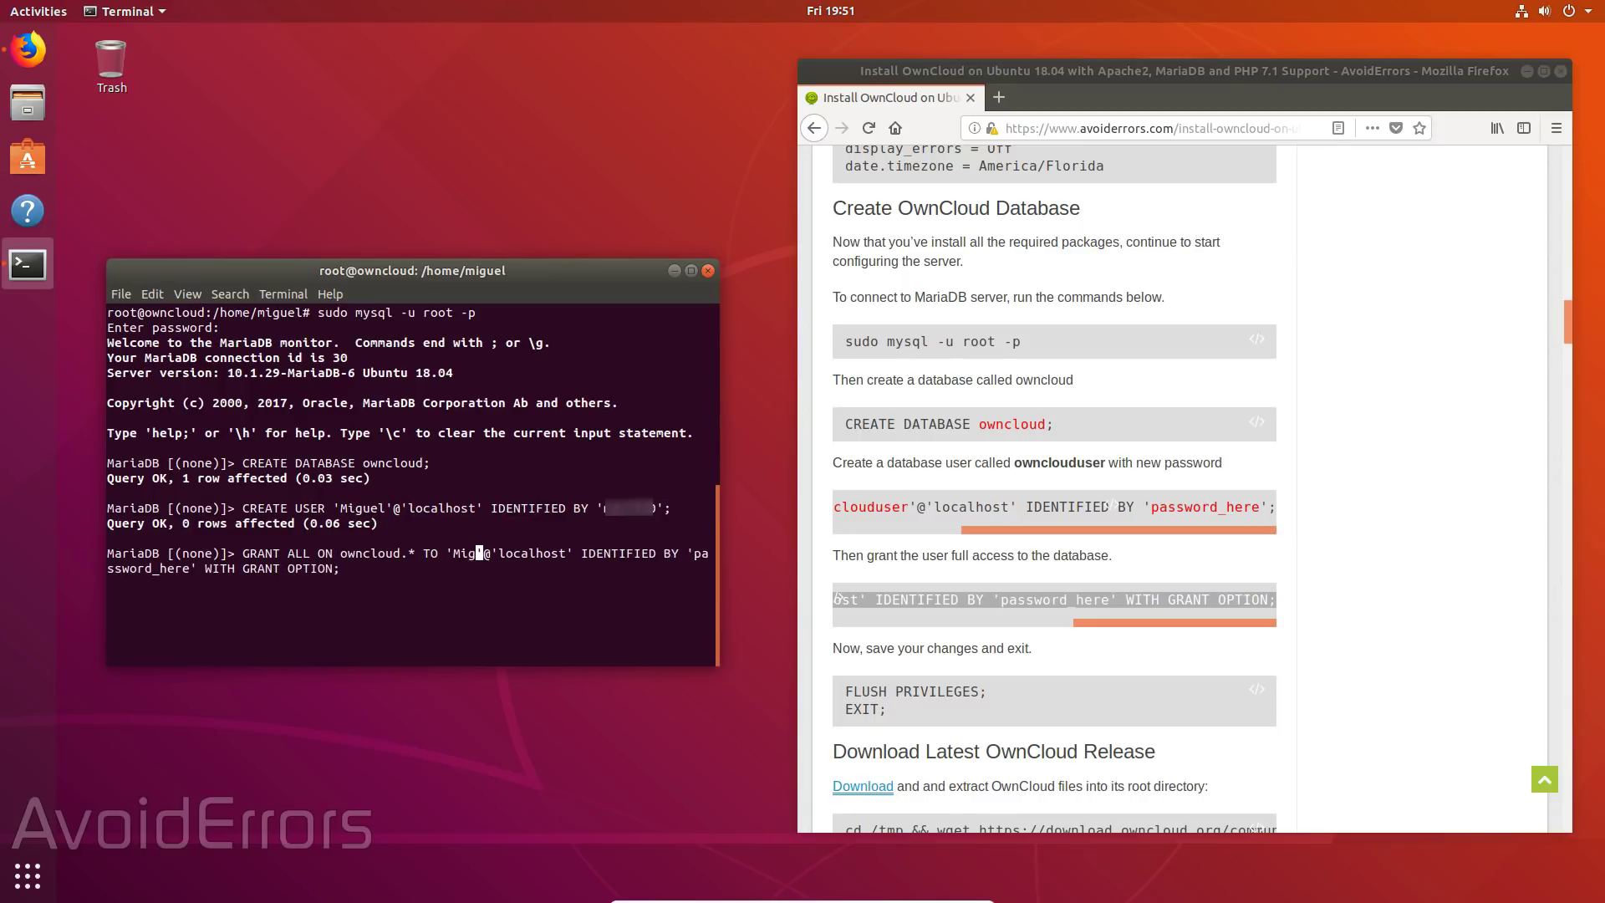
pyautogui.write('el')
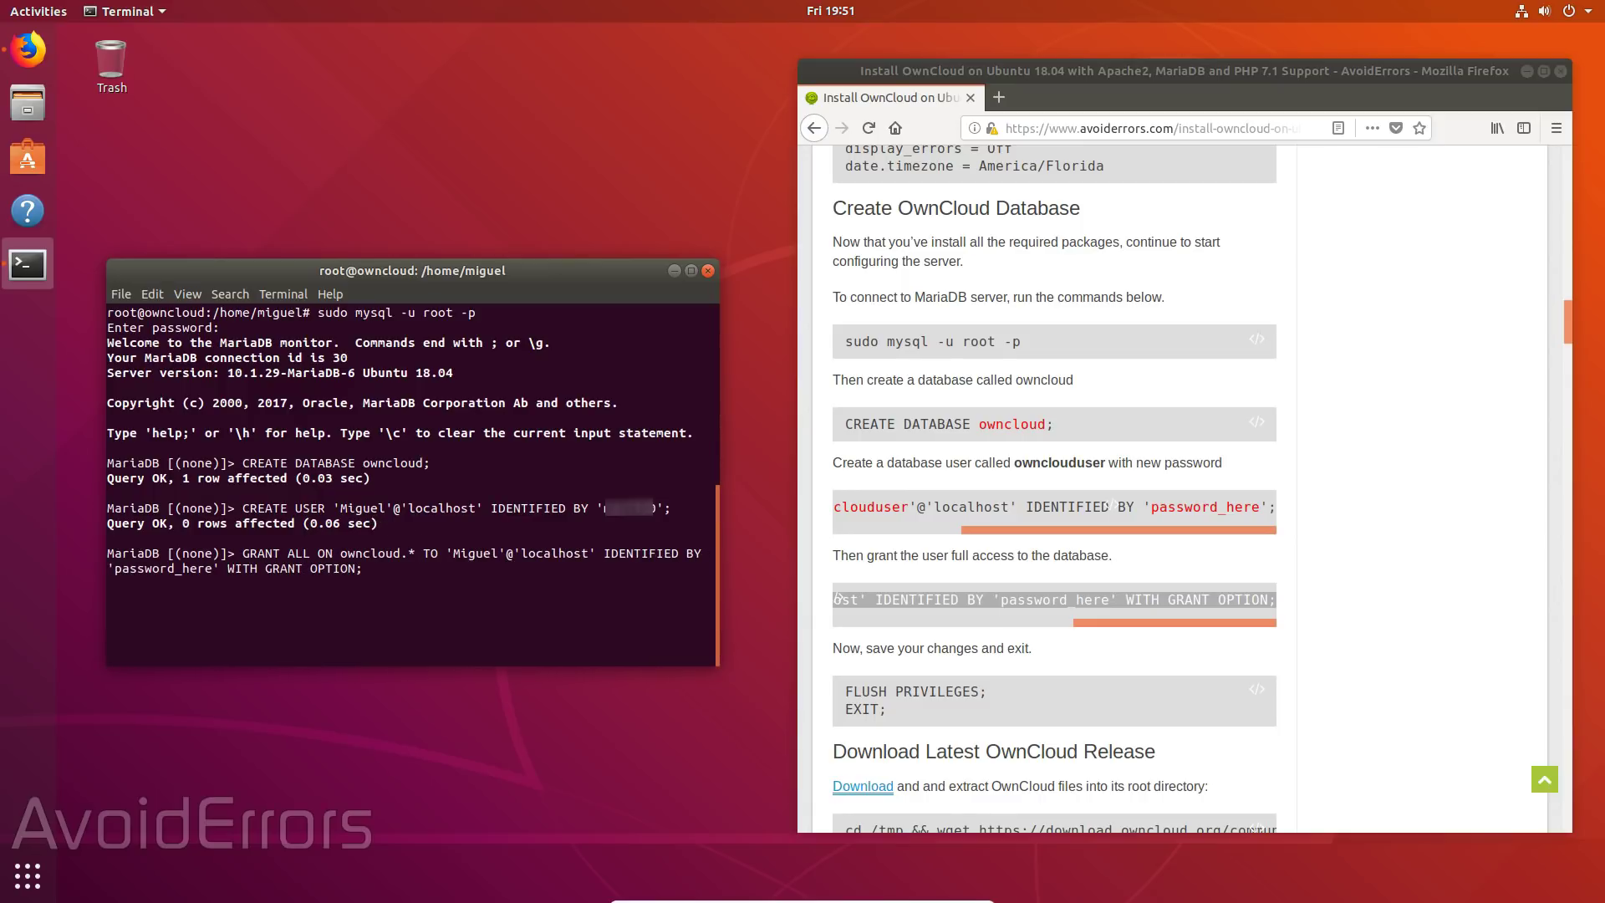
pyautogui.press('Right')
pyautogui.press('Right')
pyautogui.press('Right')
pyautogui.press('Right')
pyautogui.press('Right')
pyautogui.press('Right')
pyautogui.press('Right')
pyautogui.press('Right')
pyautogui.press('BackSpace')
pyautogui.press('BackSpace')
pyautogui.press('BackSpace')
pyautogui.press('BackSpace')
pyautogui.press('BackSpace')
pyautogui.press('BackSpace')
pyautogui.press('BackSpace')
pyautogui.press('BackSpace')
pyautogui.press('BackSpace')
pyautogui.press('BackSpace')
pyautogui.press('BackSpace')
pyautogui.press('BackSpace')
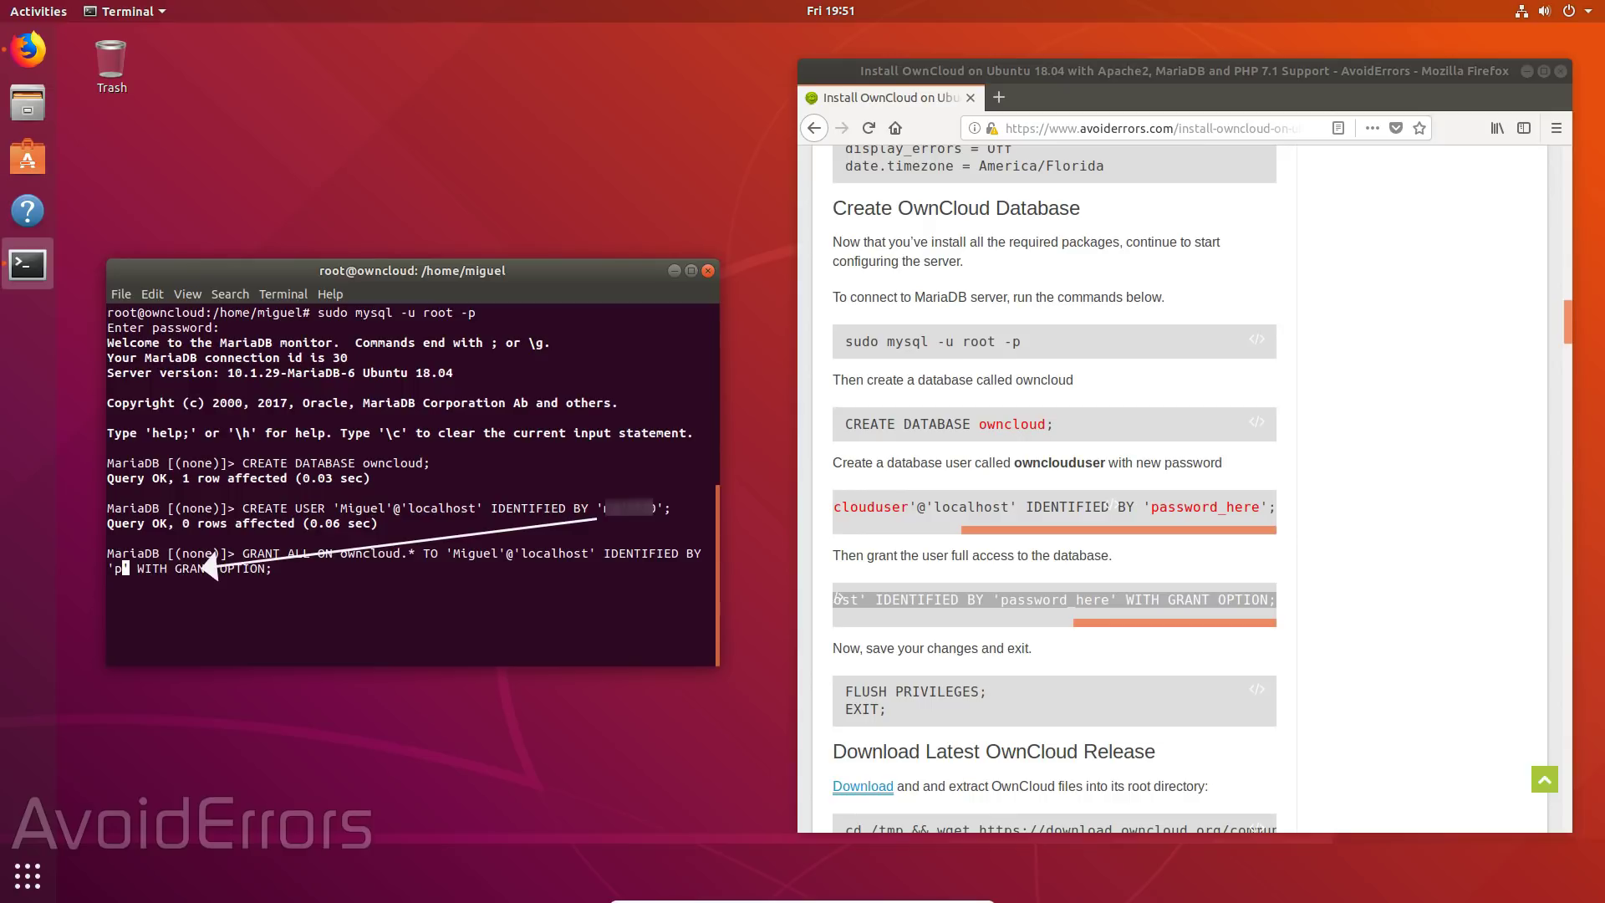
pyautogui.press('BackSpace')
pyautogui.write('*******')
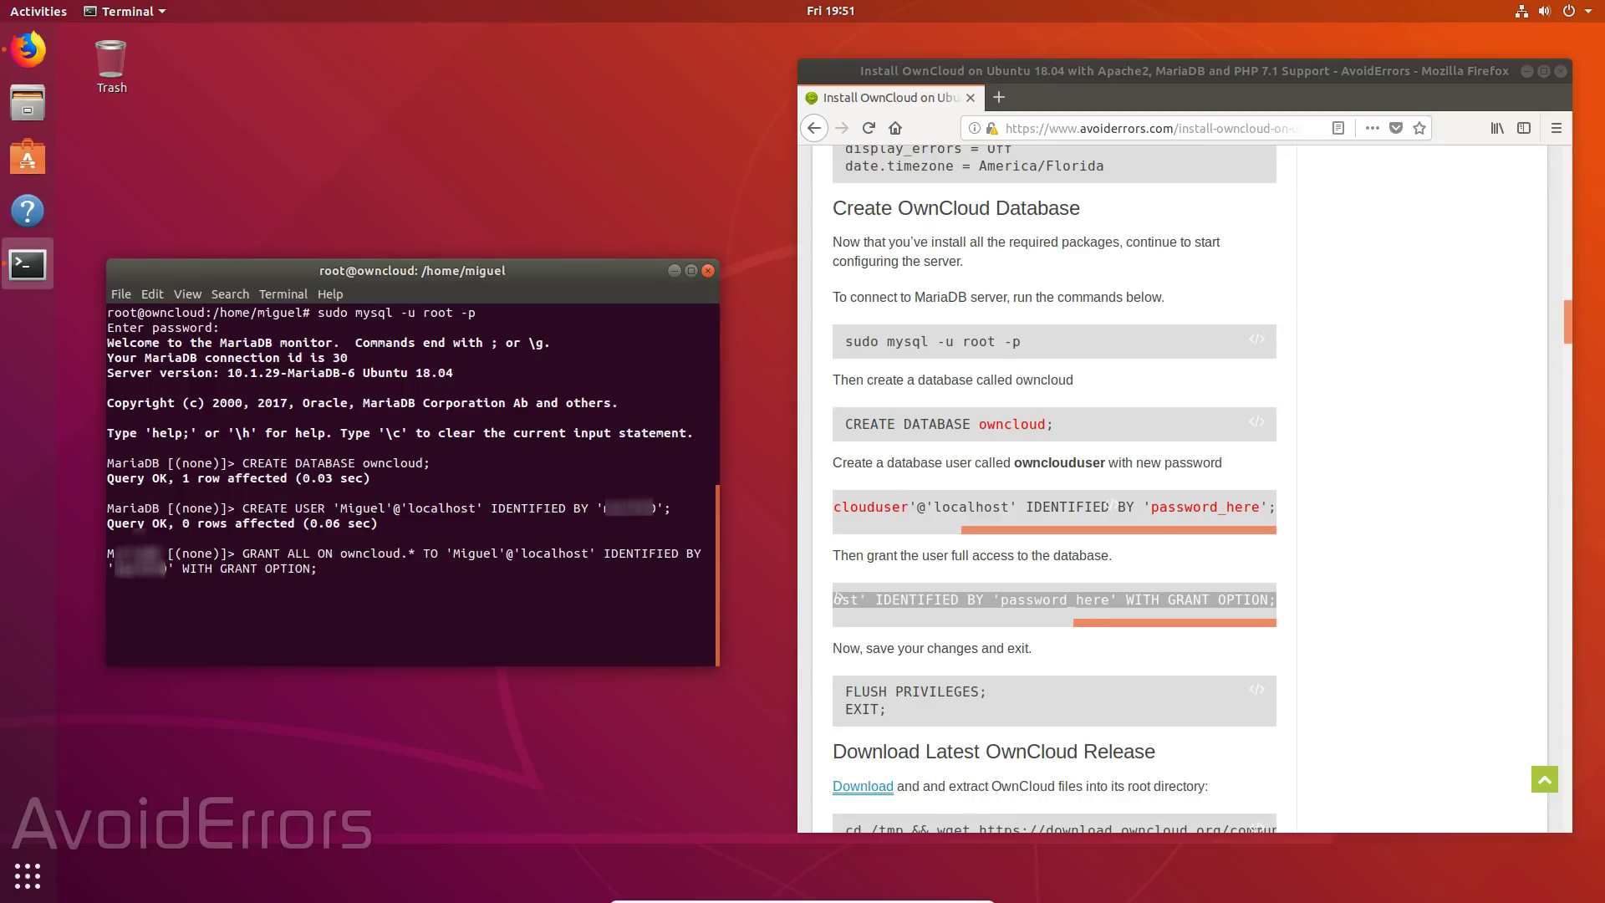
pyautogui.press('Return')
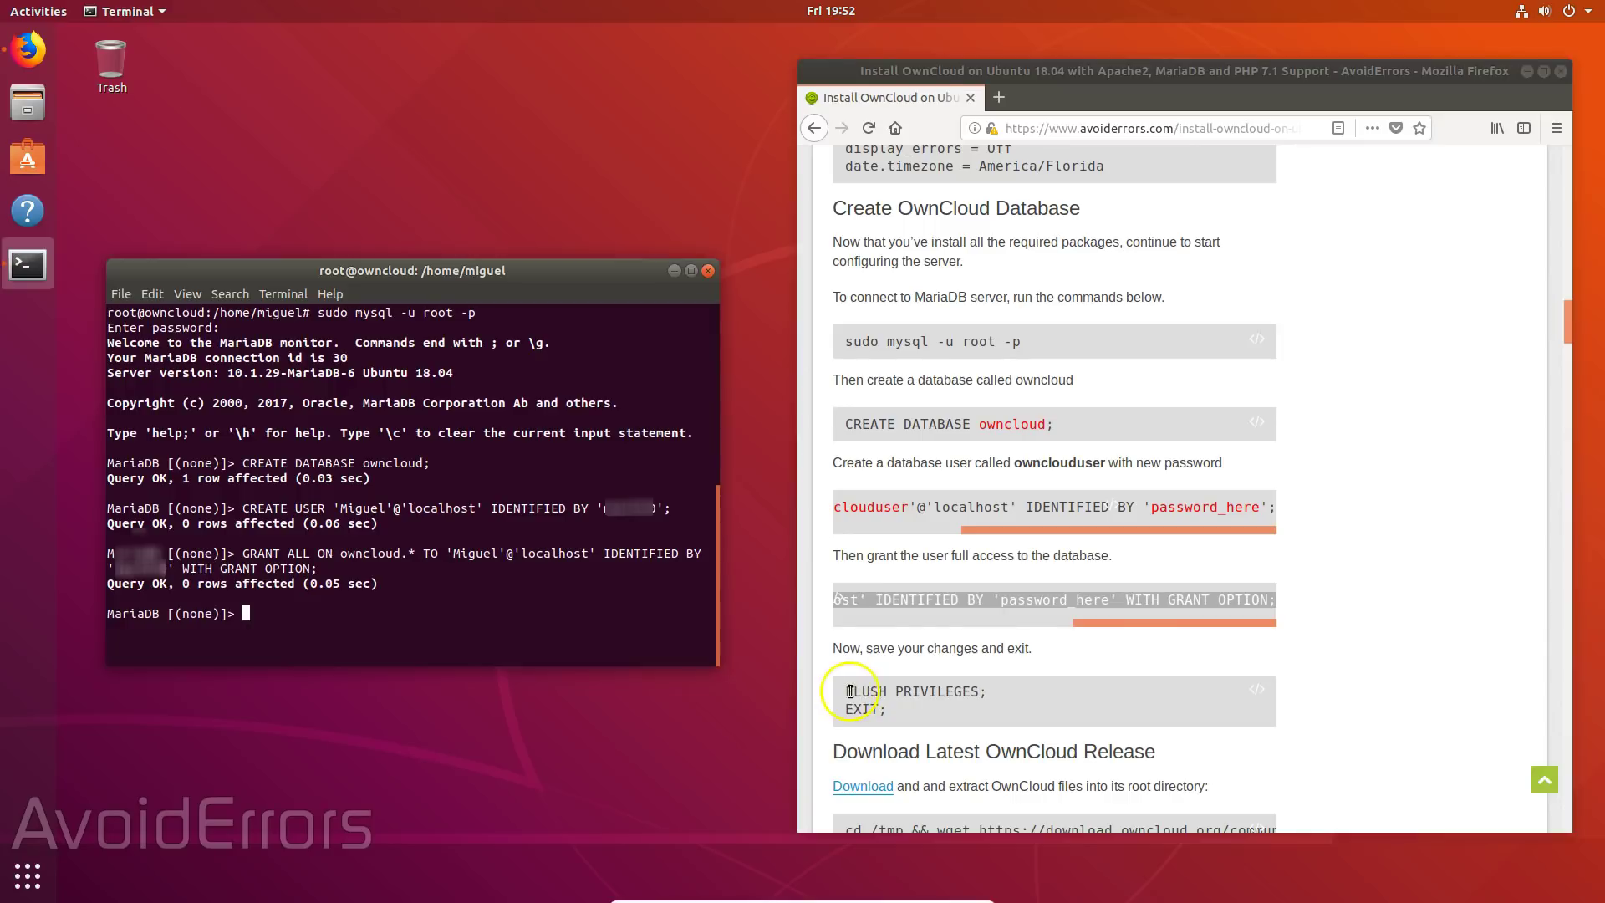
# - Run FLUSH PRIVILEGES; and exit the MariaDB monitor
pyautogui.moveTo(847, 692); pyautogui.dragTo(987, 692)
pyautogui.rightClick(957, 687)
pyautogui.click(1004, 710)
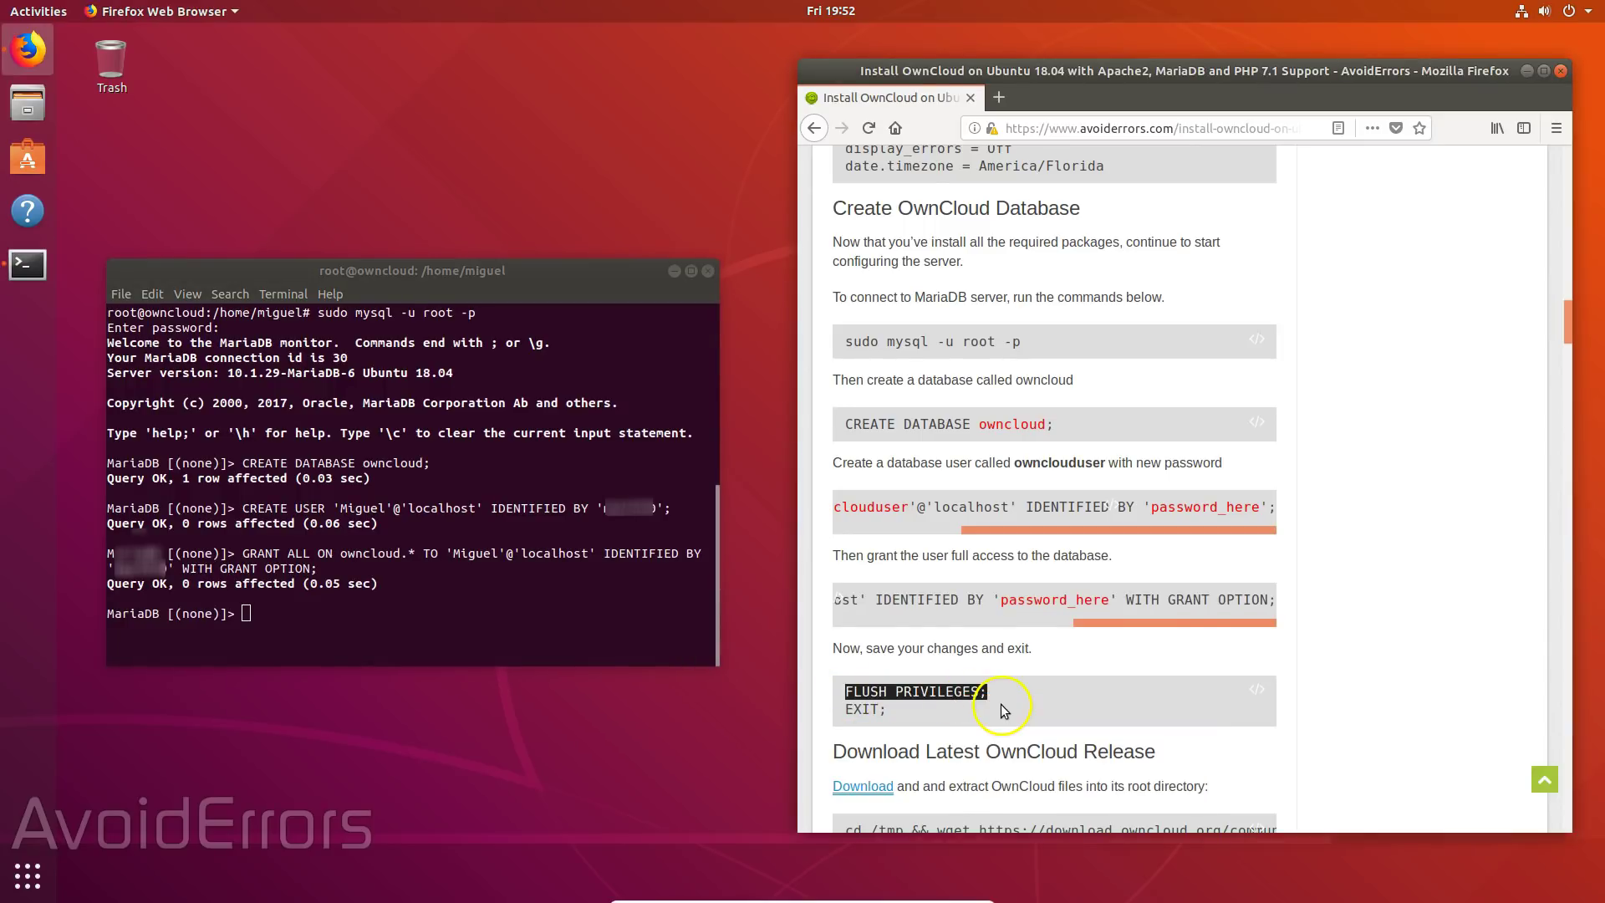
pyautogui.rightClick(301, 642)
pyautogui.click(301, 659)
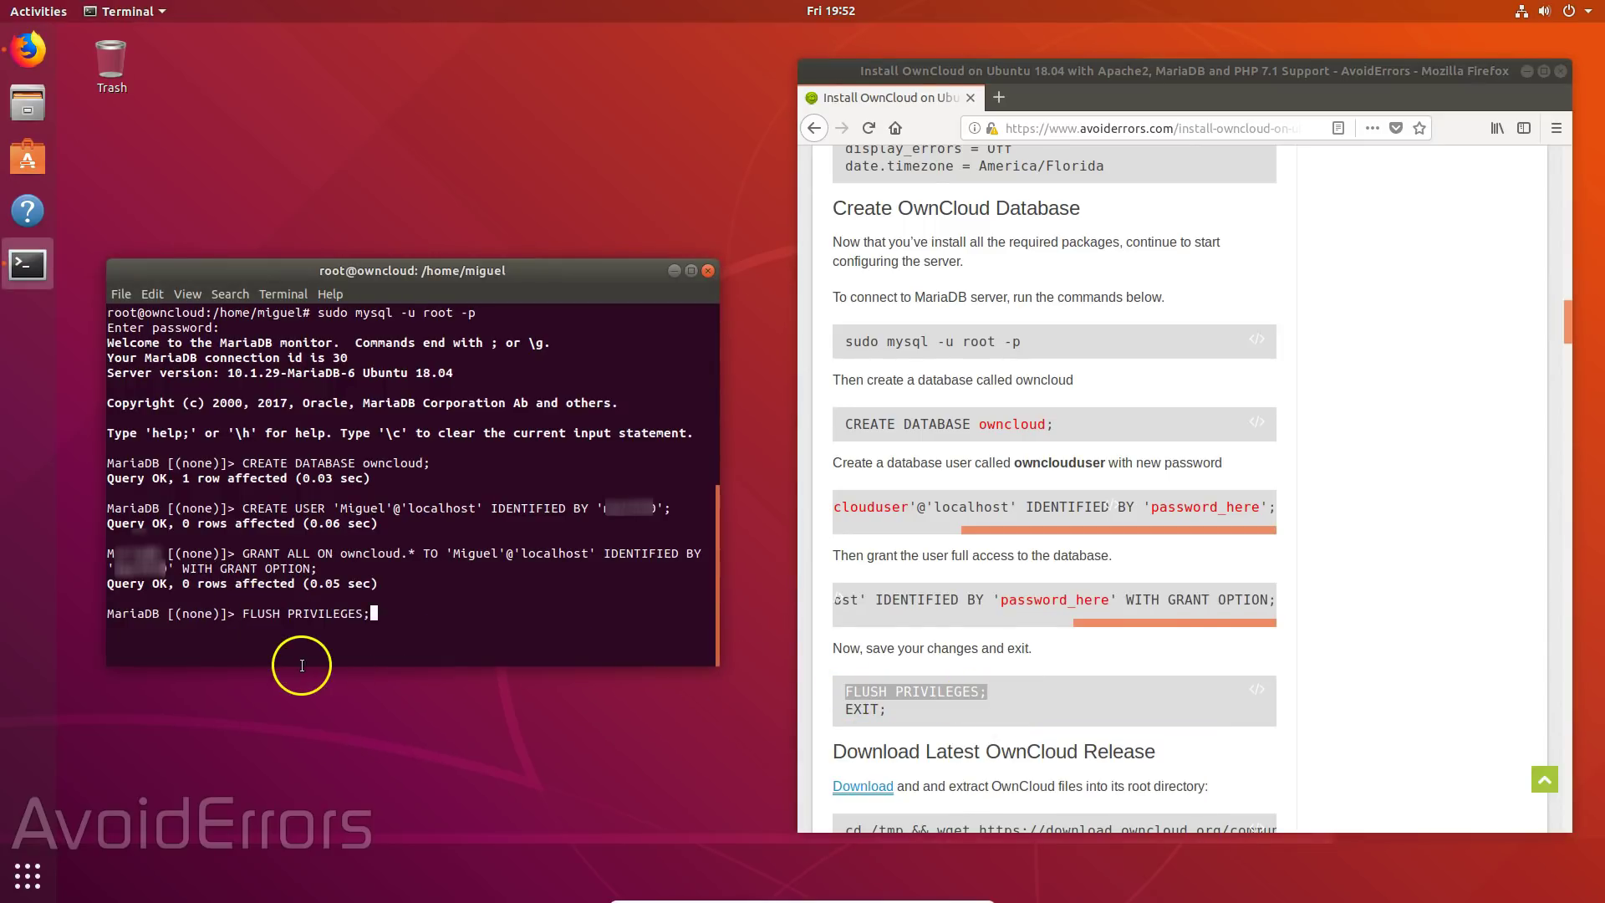
pyautogui.press('Return')
pyautogui.write('e')
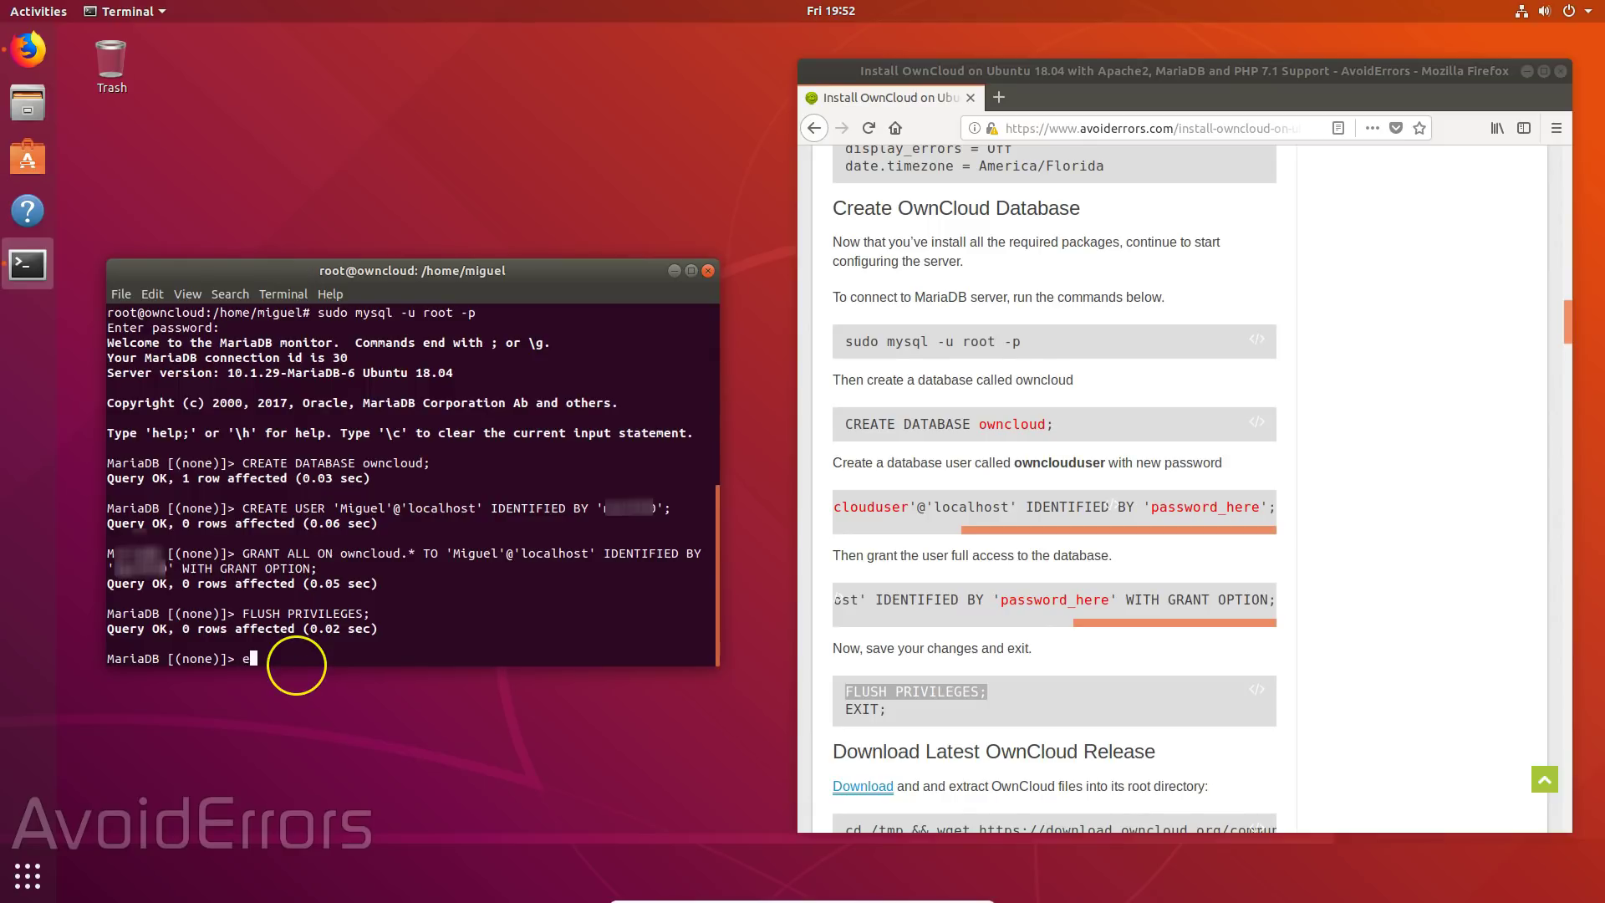
pyautogui.write('xit')
pyautogui.press('Return')
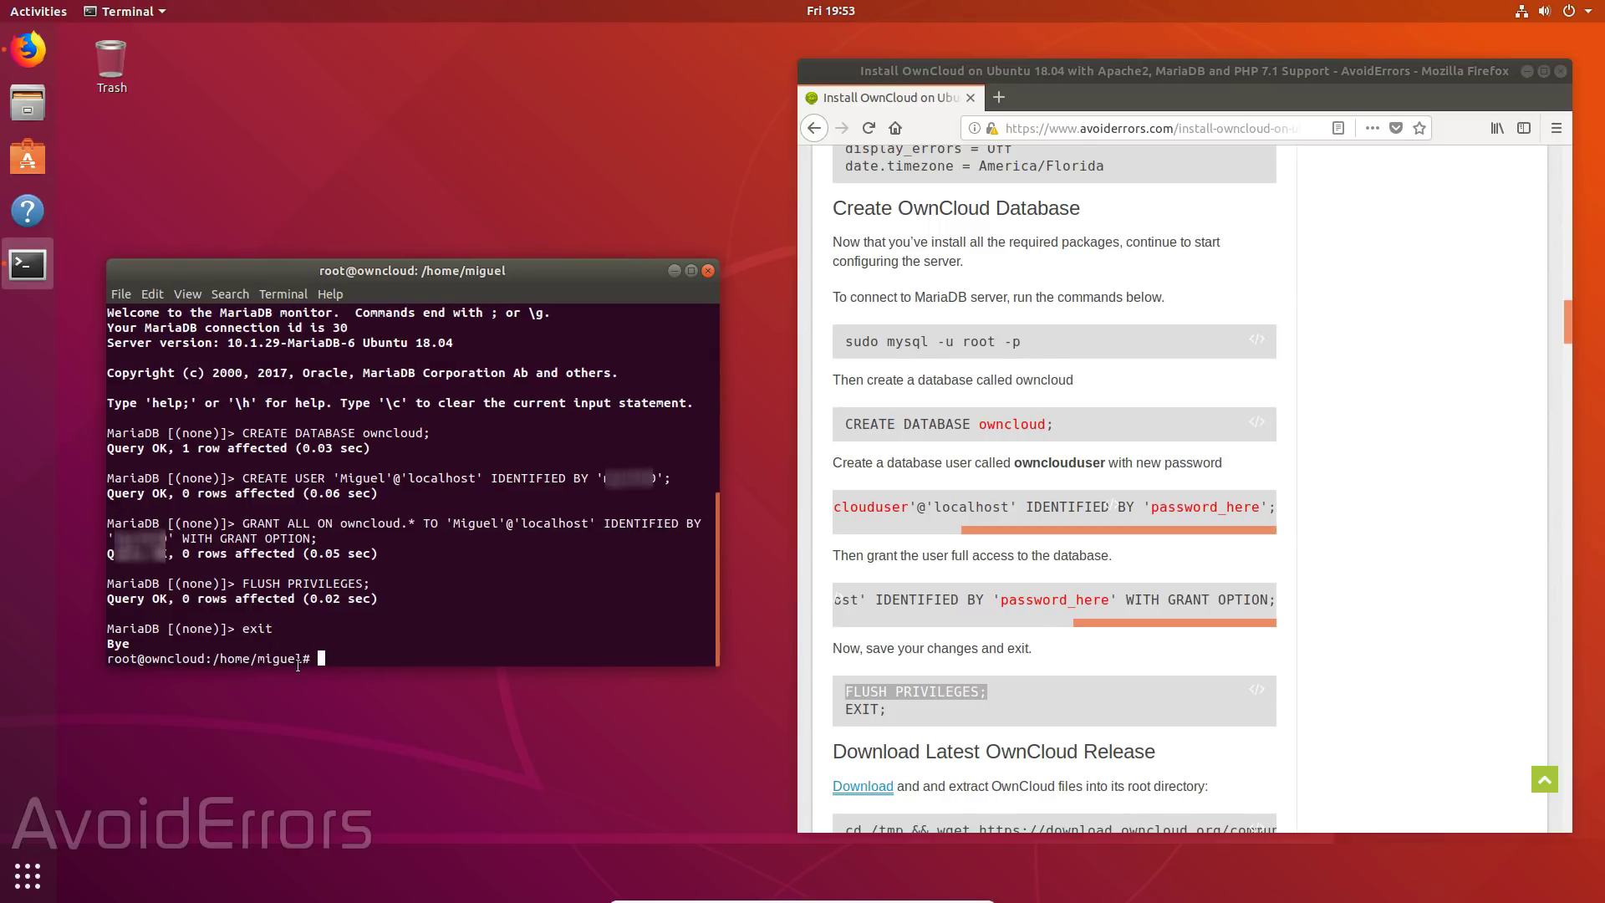
# - Clear the screen and download owncloud-10.0.8.zip with the guide's wget command
pyautogui.write('clear')
pyautogui.press('Return')
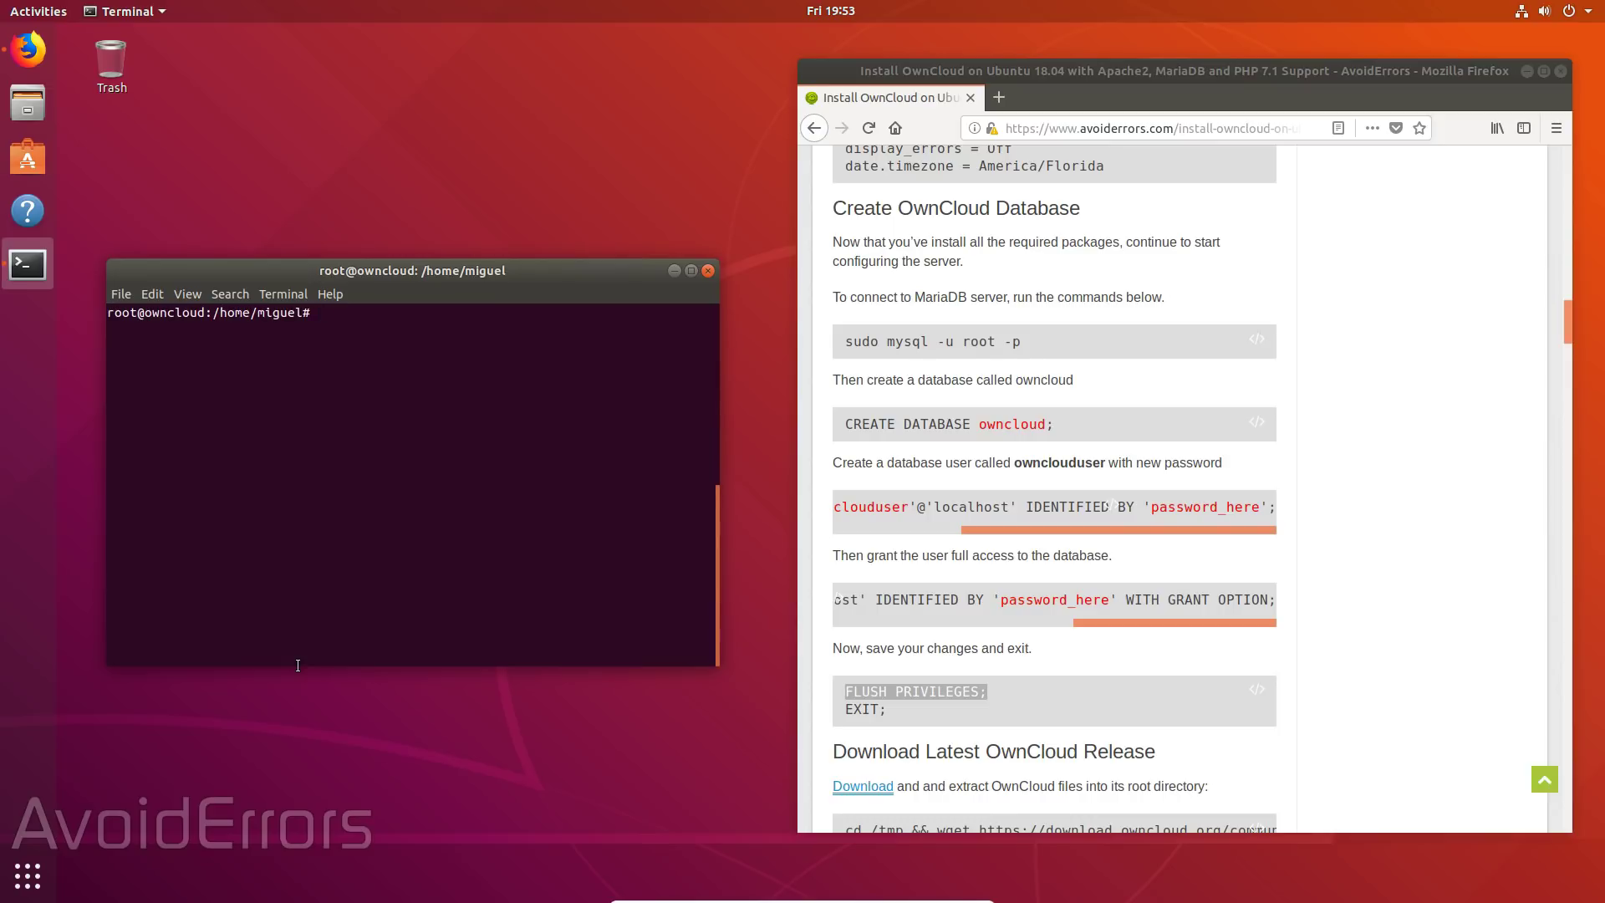
pyautogui.scroll(-4, 1028, 711)
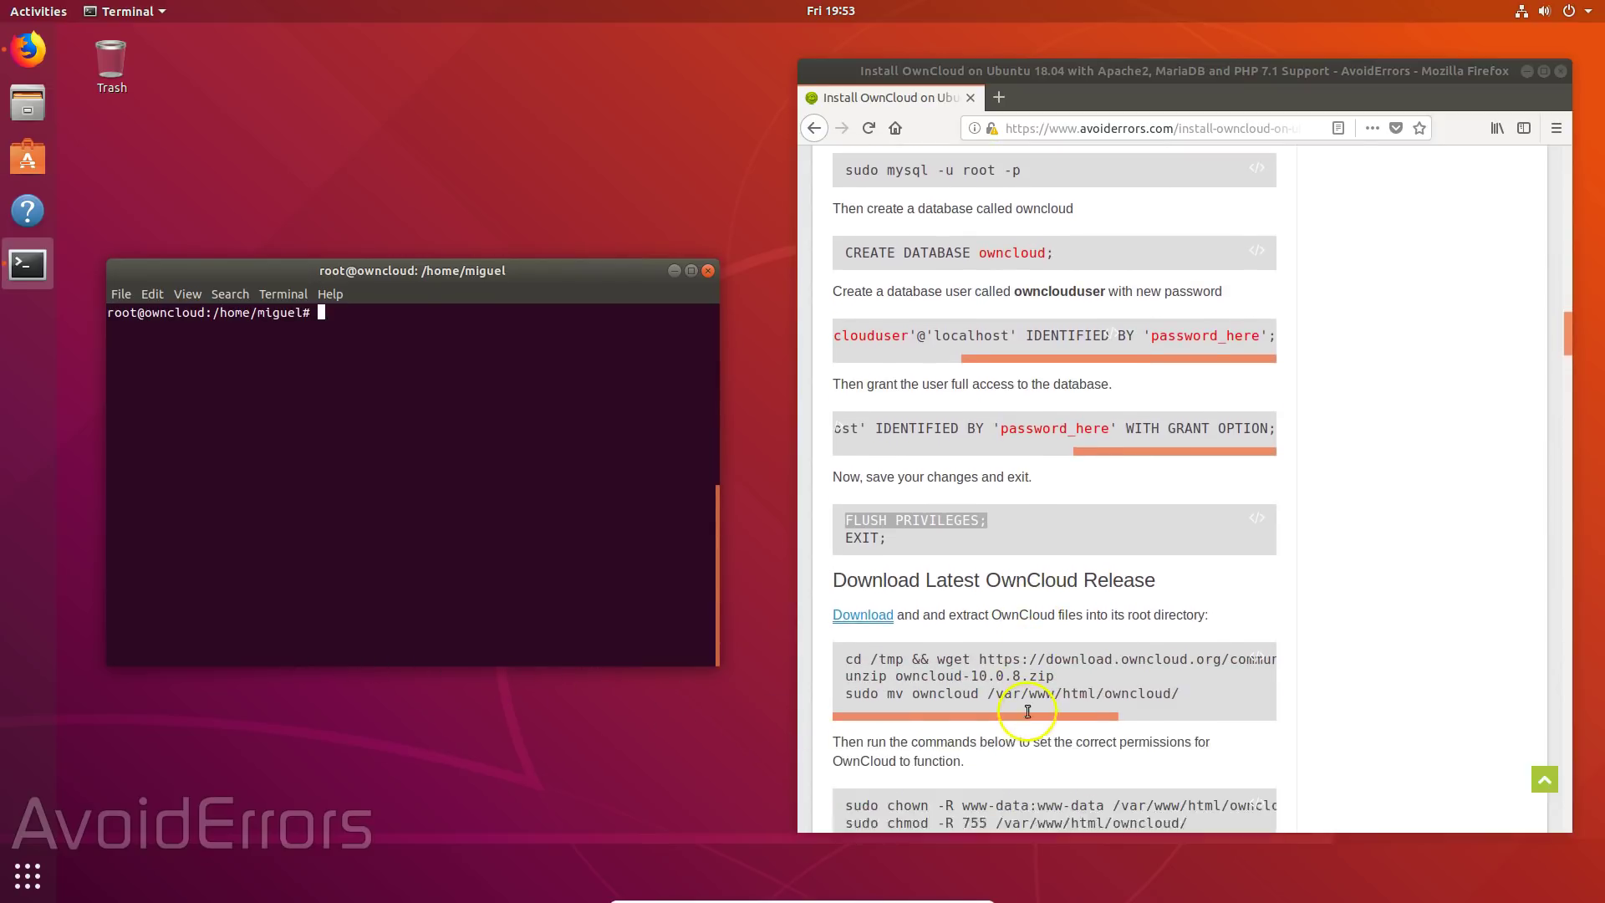
pyautogui.scroll(-3, 1028, 716)
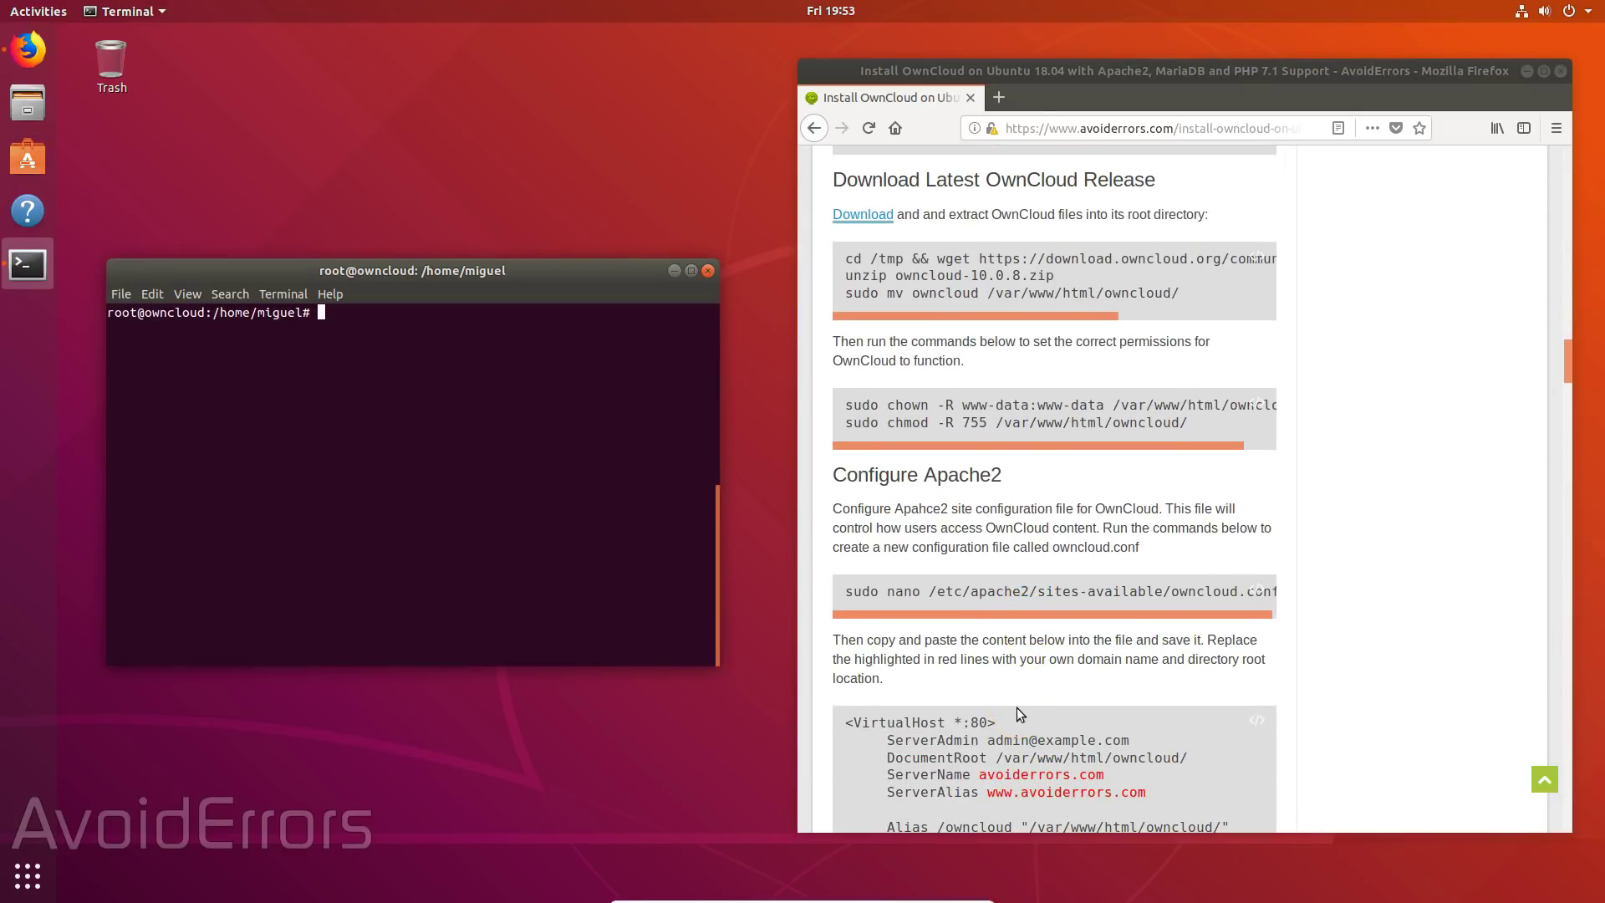
pyautogui.moveTo(846, 259); pyautogui.dragTo(1277, 260)
pyautogui.hotkey('ctrl', 'c')
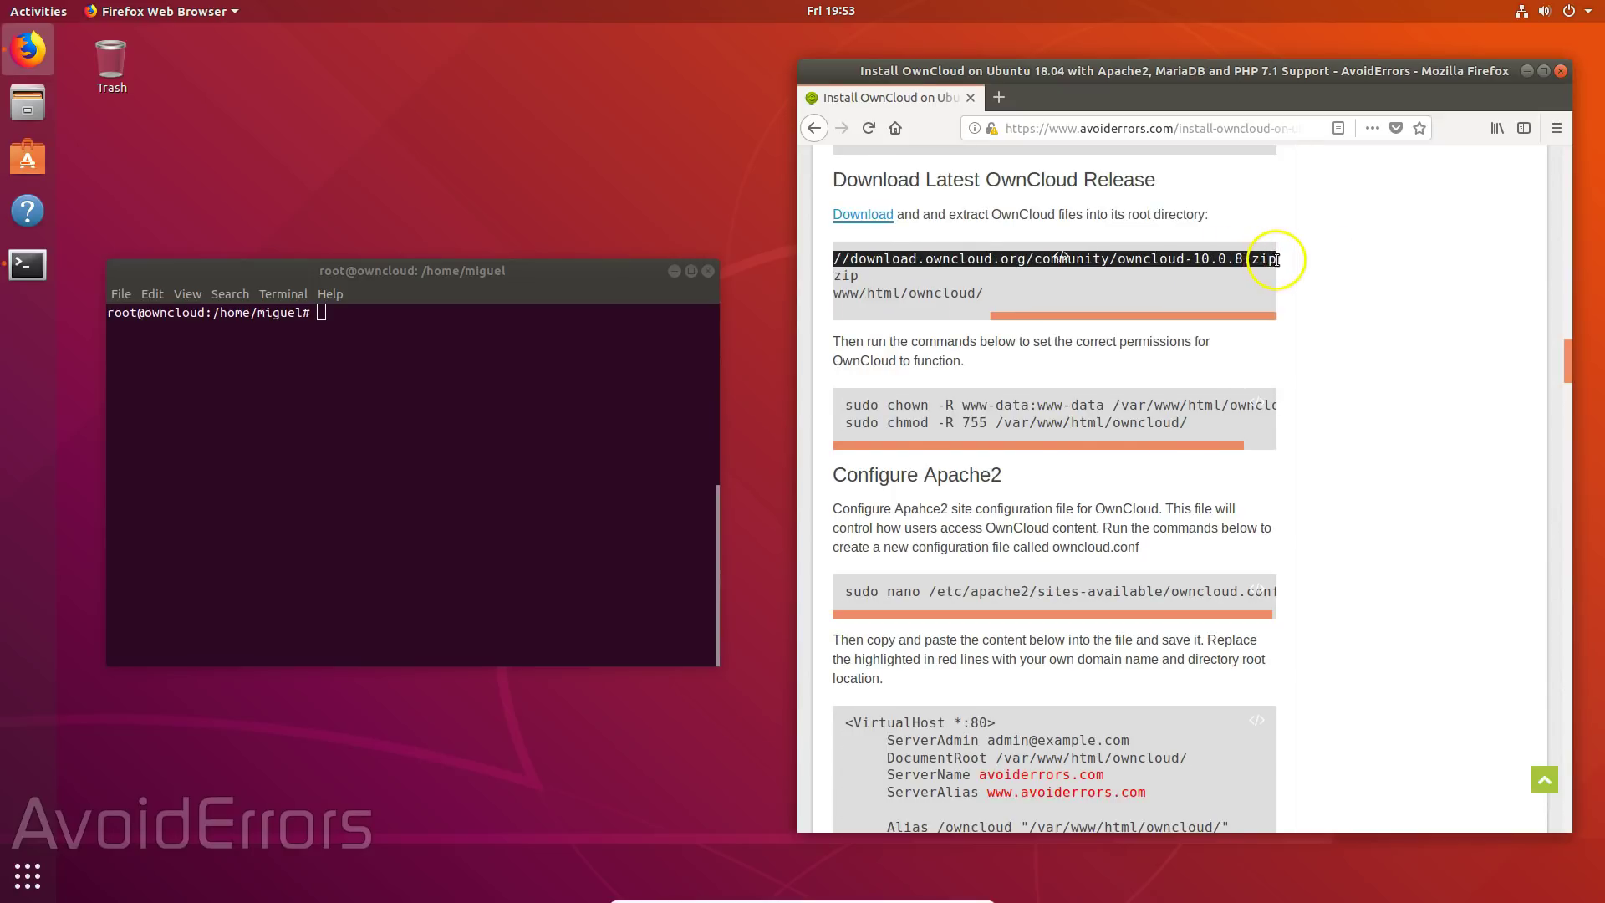
pyautogui.rightClick(1239, 264)
pyautogui.click(1257, 287)
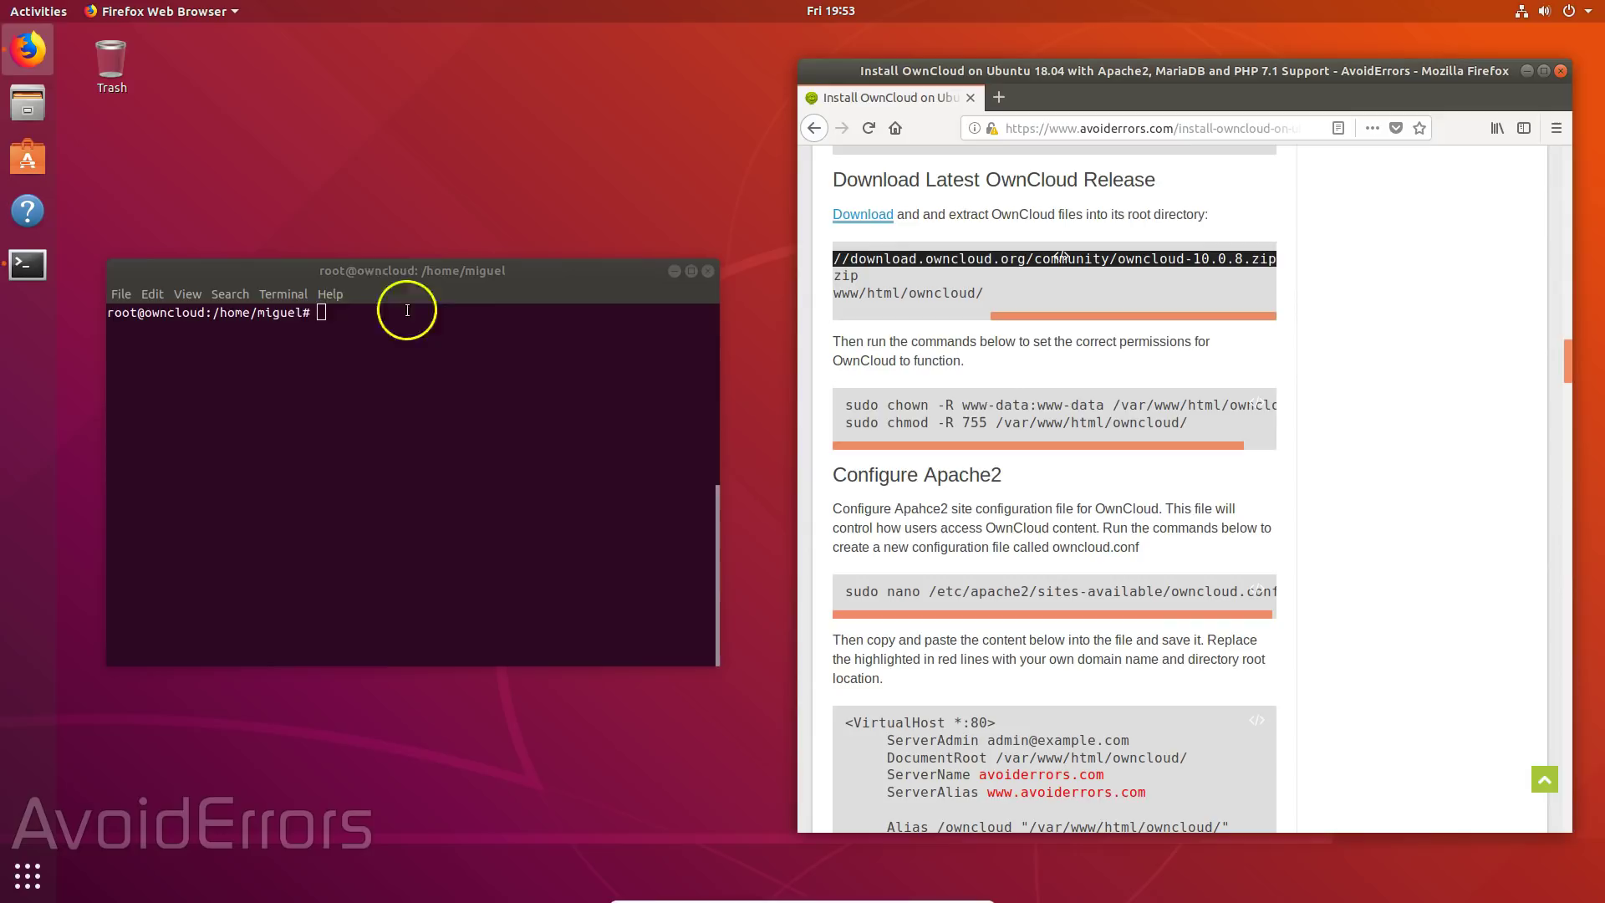
pyautogui.rightClick(321, 311)
pyautogui.click(359, 354)
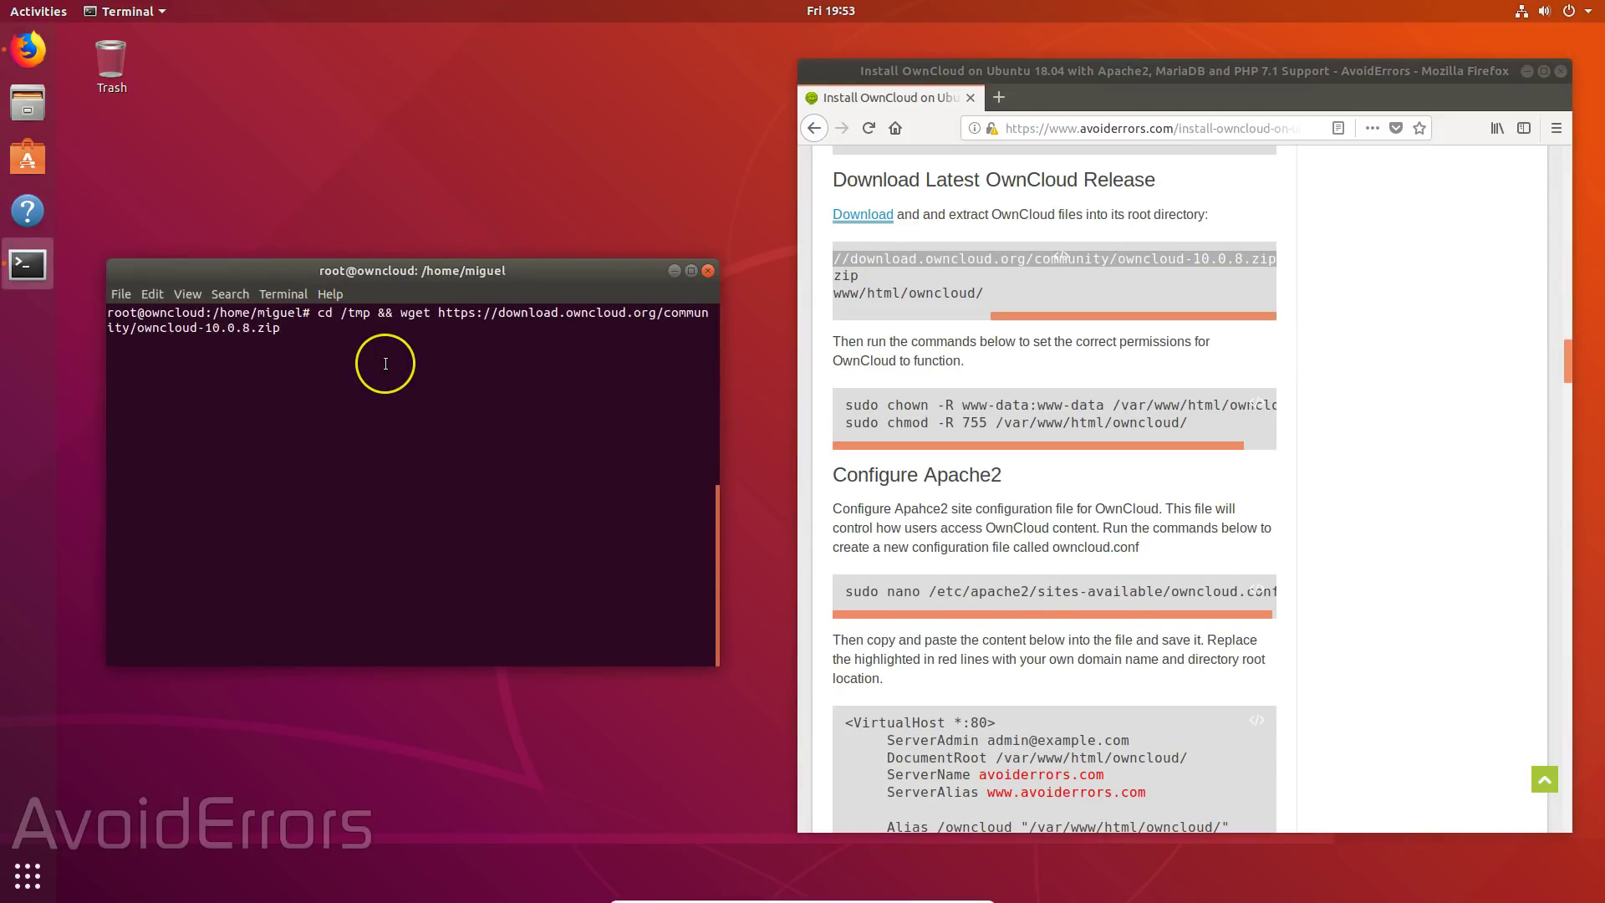
pyautogui.press('Return')
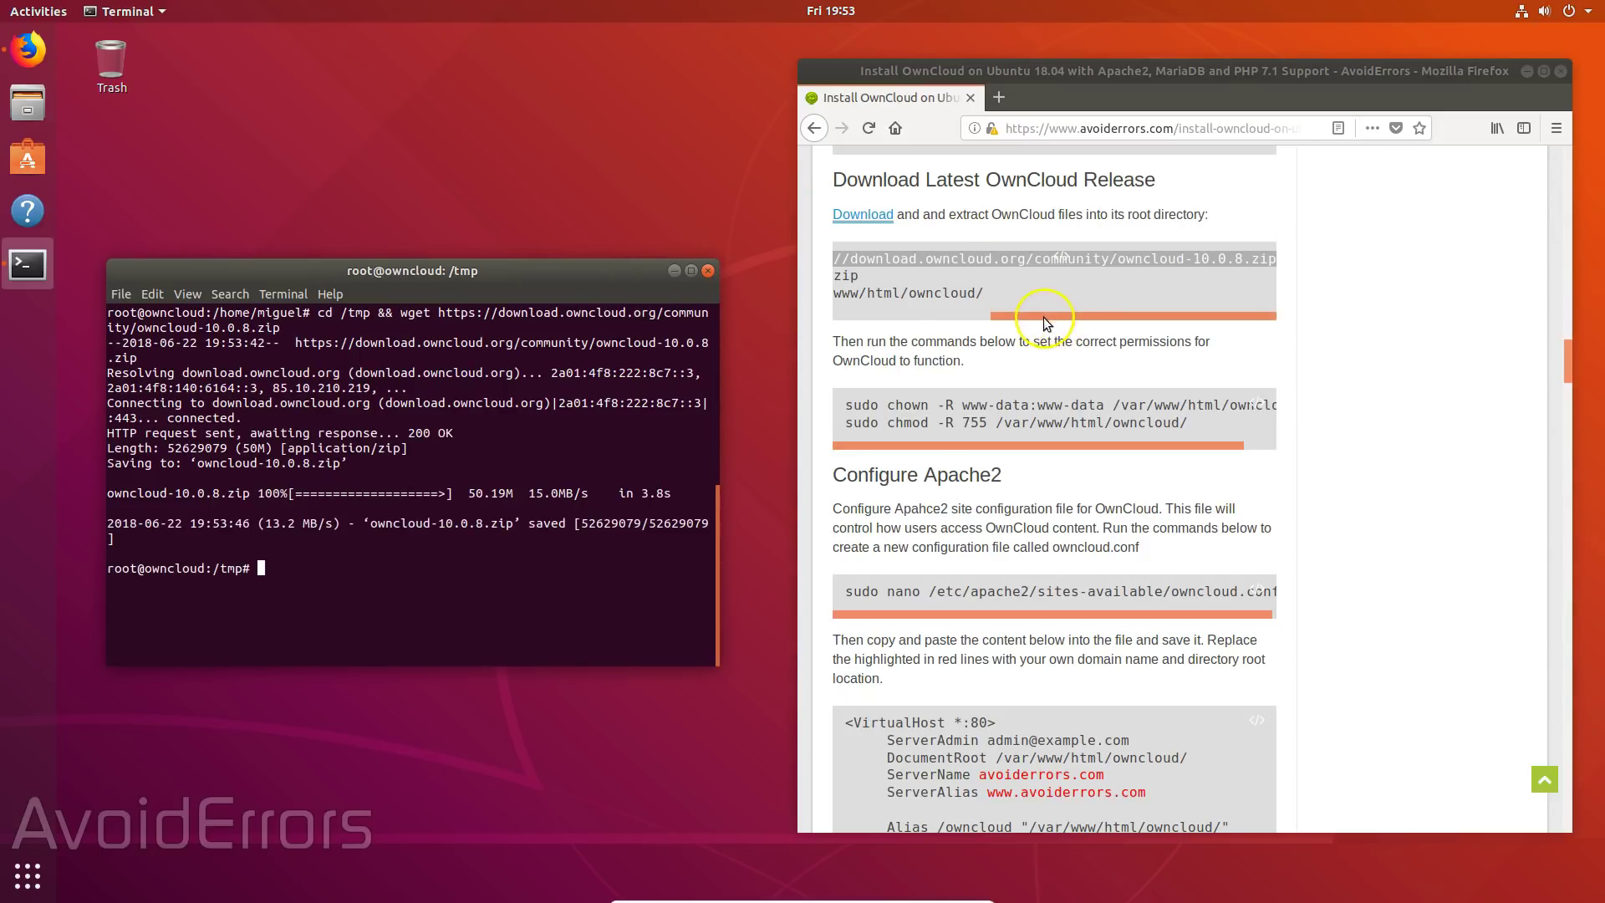
# - Extract the archive with 'unzip owncloud-10.0.8.zip'
pyautogui.moveTo(1050, 315); pyautogui.dragTo(875, 332)
pyautogui.moveTo(844, 276); pyautogui.dragTo(1055, 277)
pyautogui.hotkey('ctrl', 'c')
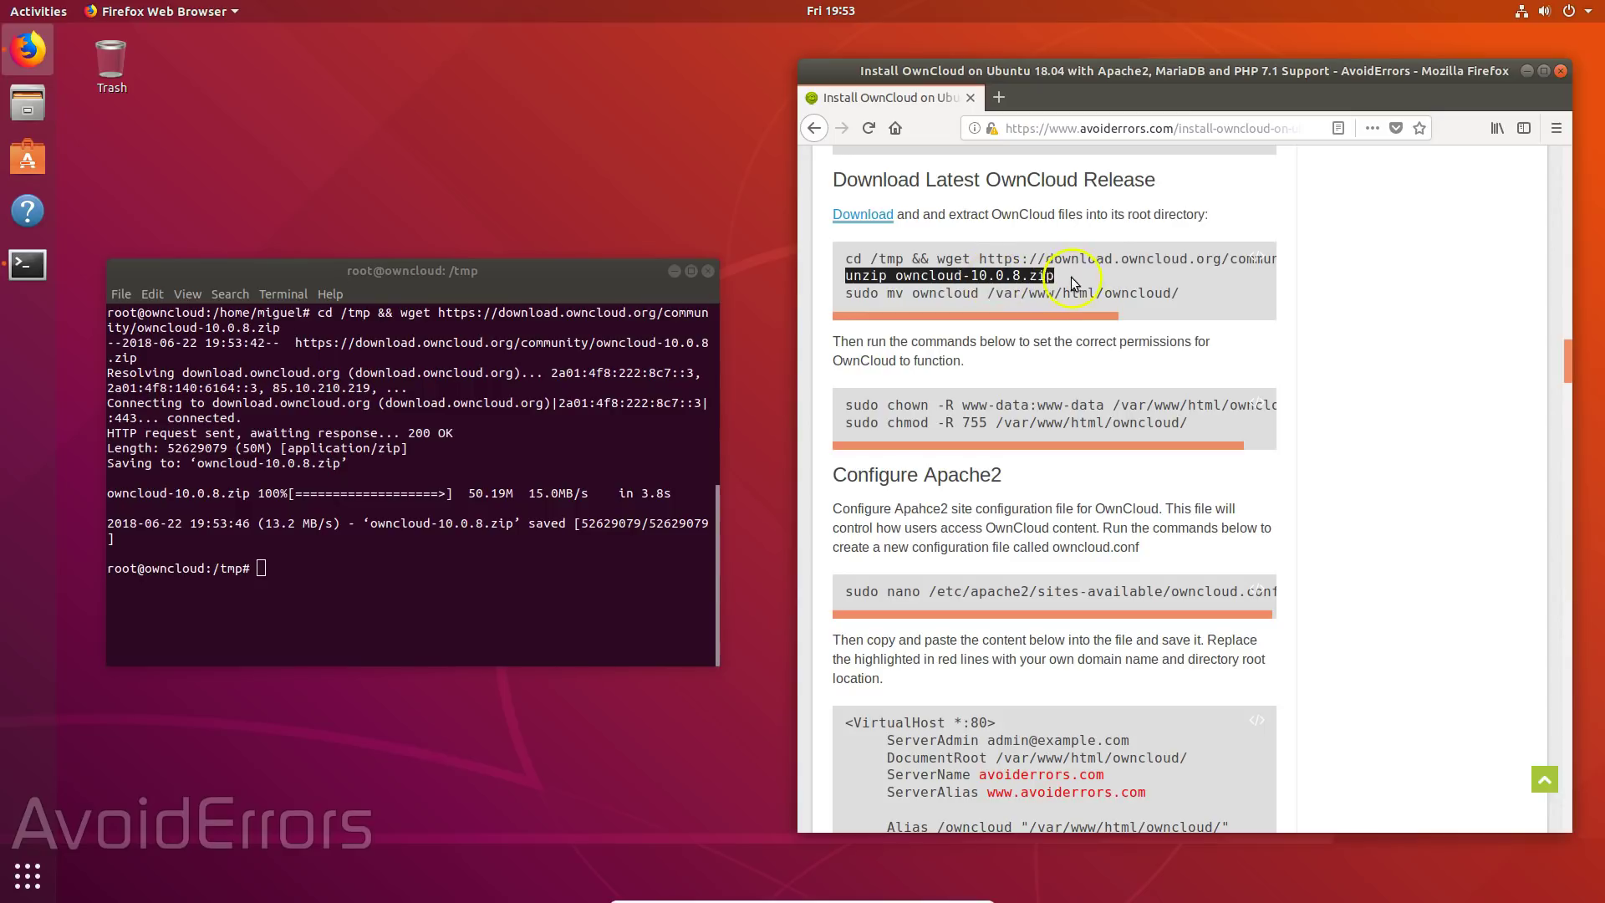
pyautogui.rightClick(1041, 281)
pyautogui.rightClick(261, 568)
pyautogui.click(302, 612)
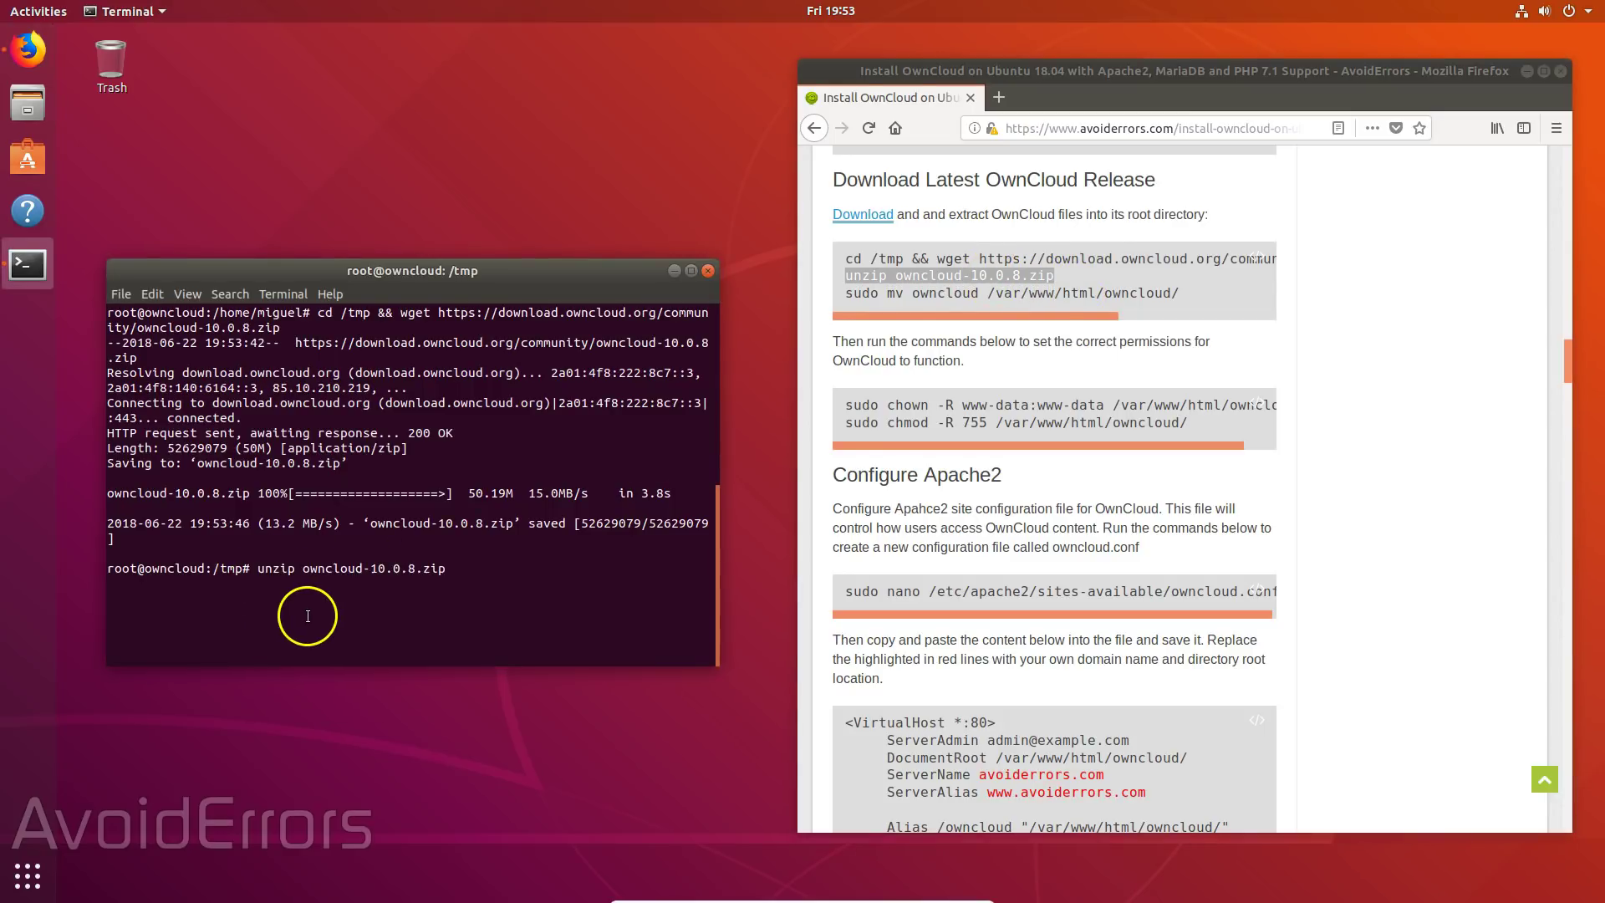
pyautogui.press('Return')
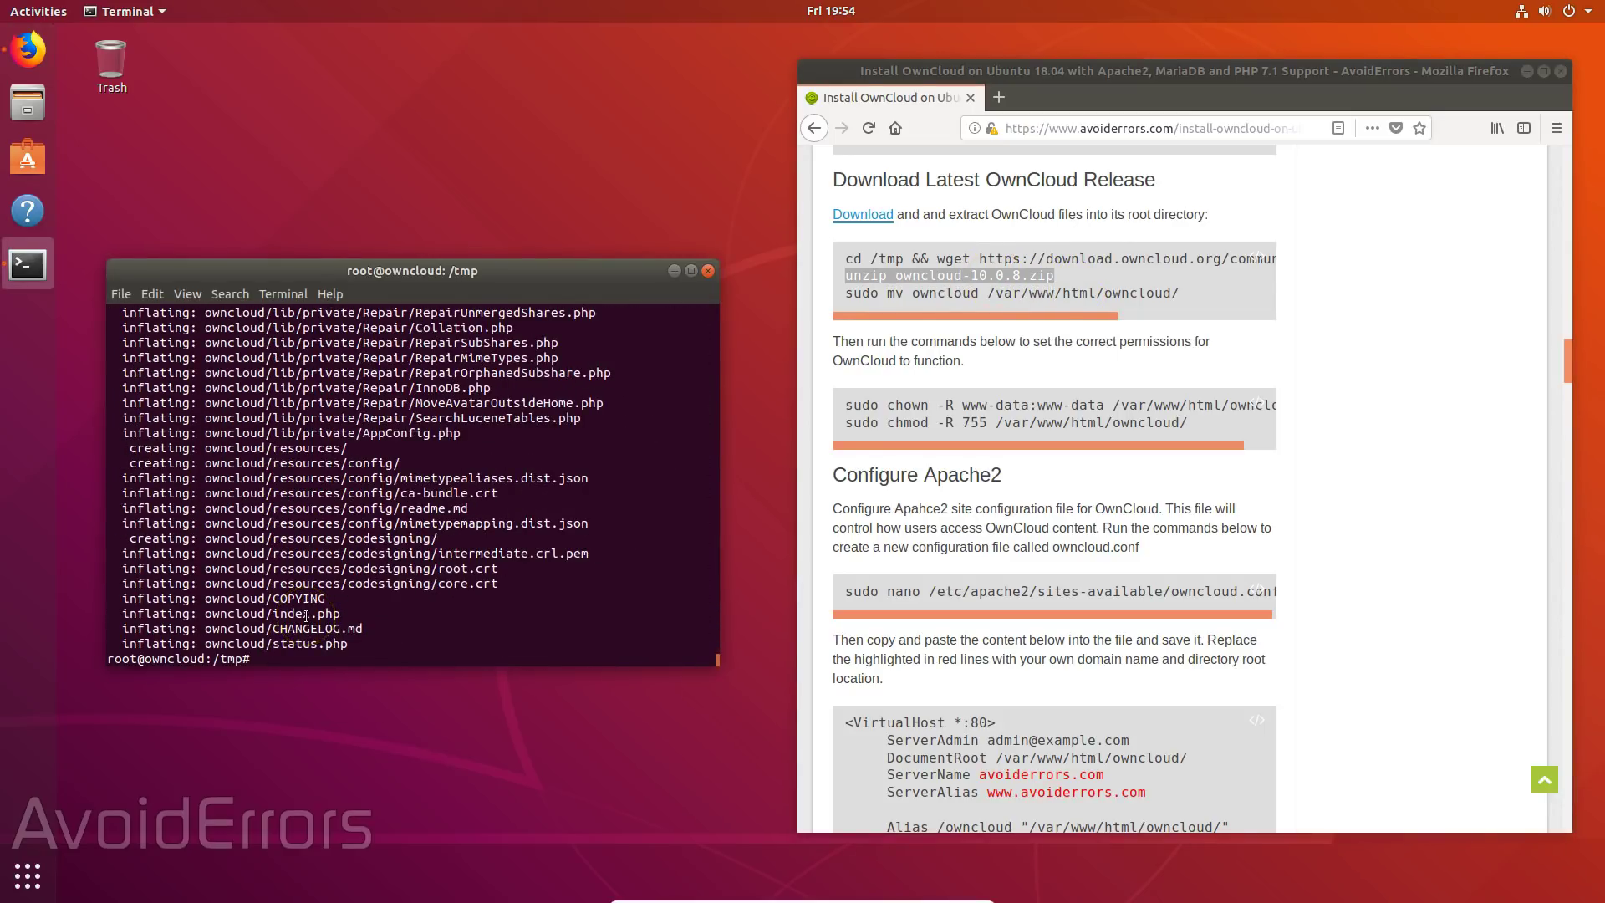
# - Run the copied move command, which fails as 'udo' because the selection missed its first letter
pyautogui.moveTo(854, 291); pyautogui.dragTo(1151, 297)
pyautogui.rightClick(1151, 298)
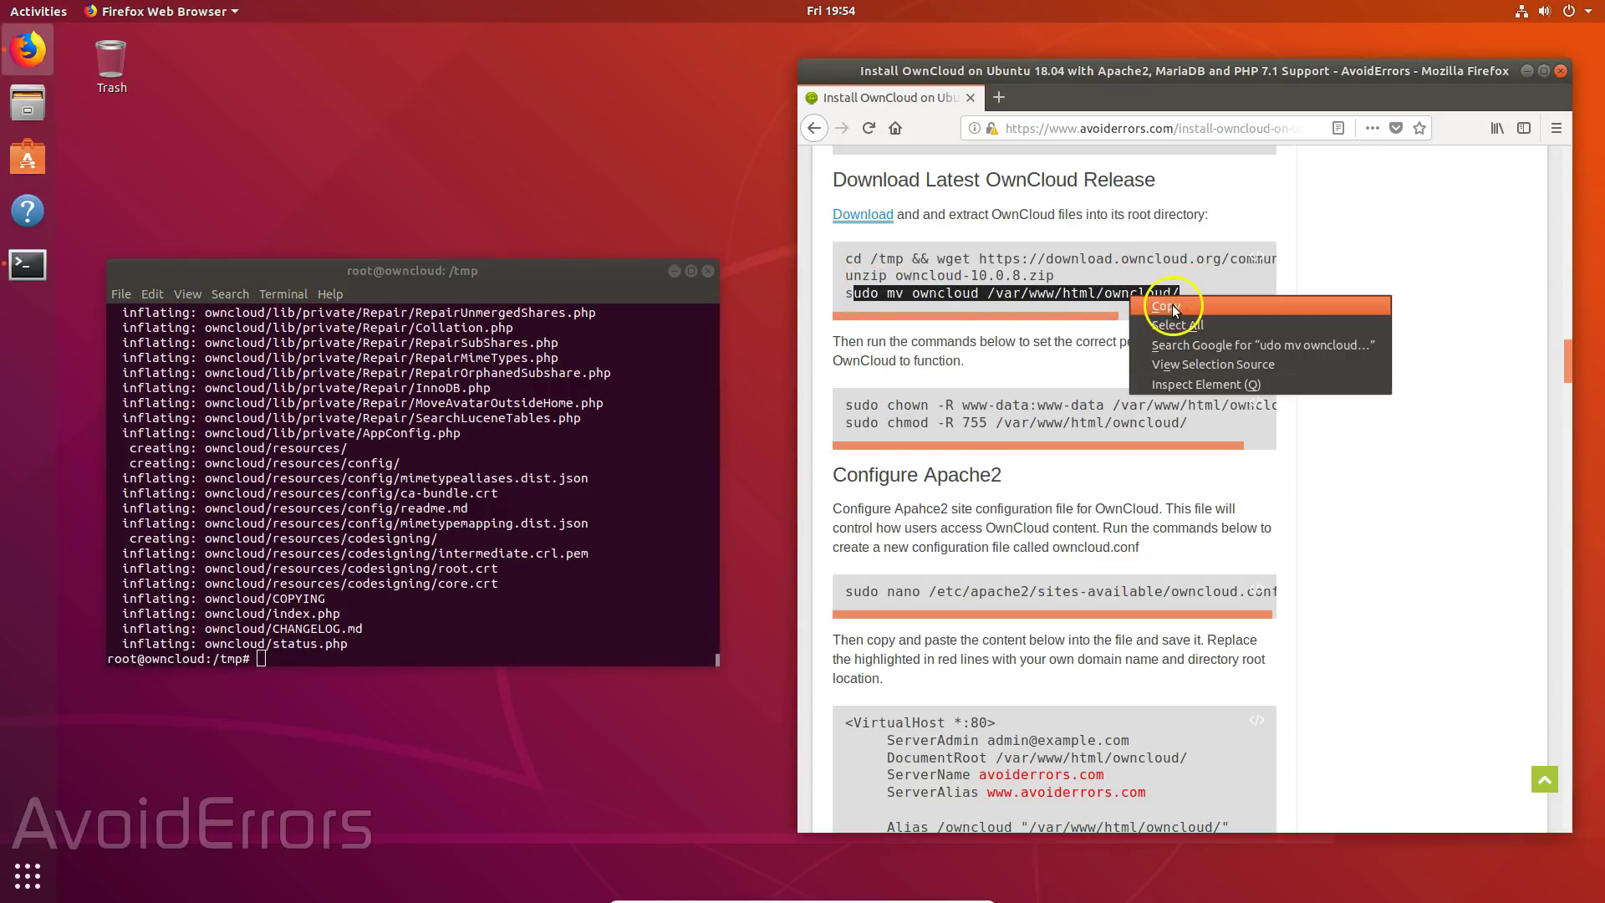
pyautogui.click(1170, 309)
pyautogui.rightClick(264, 657)
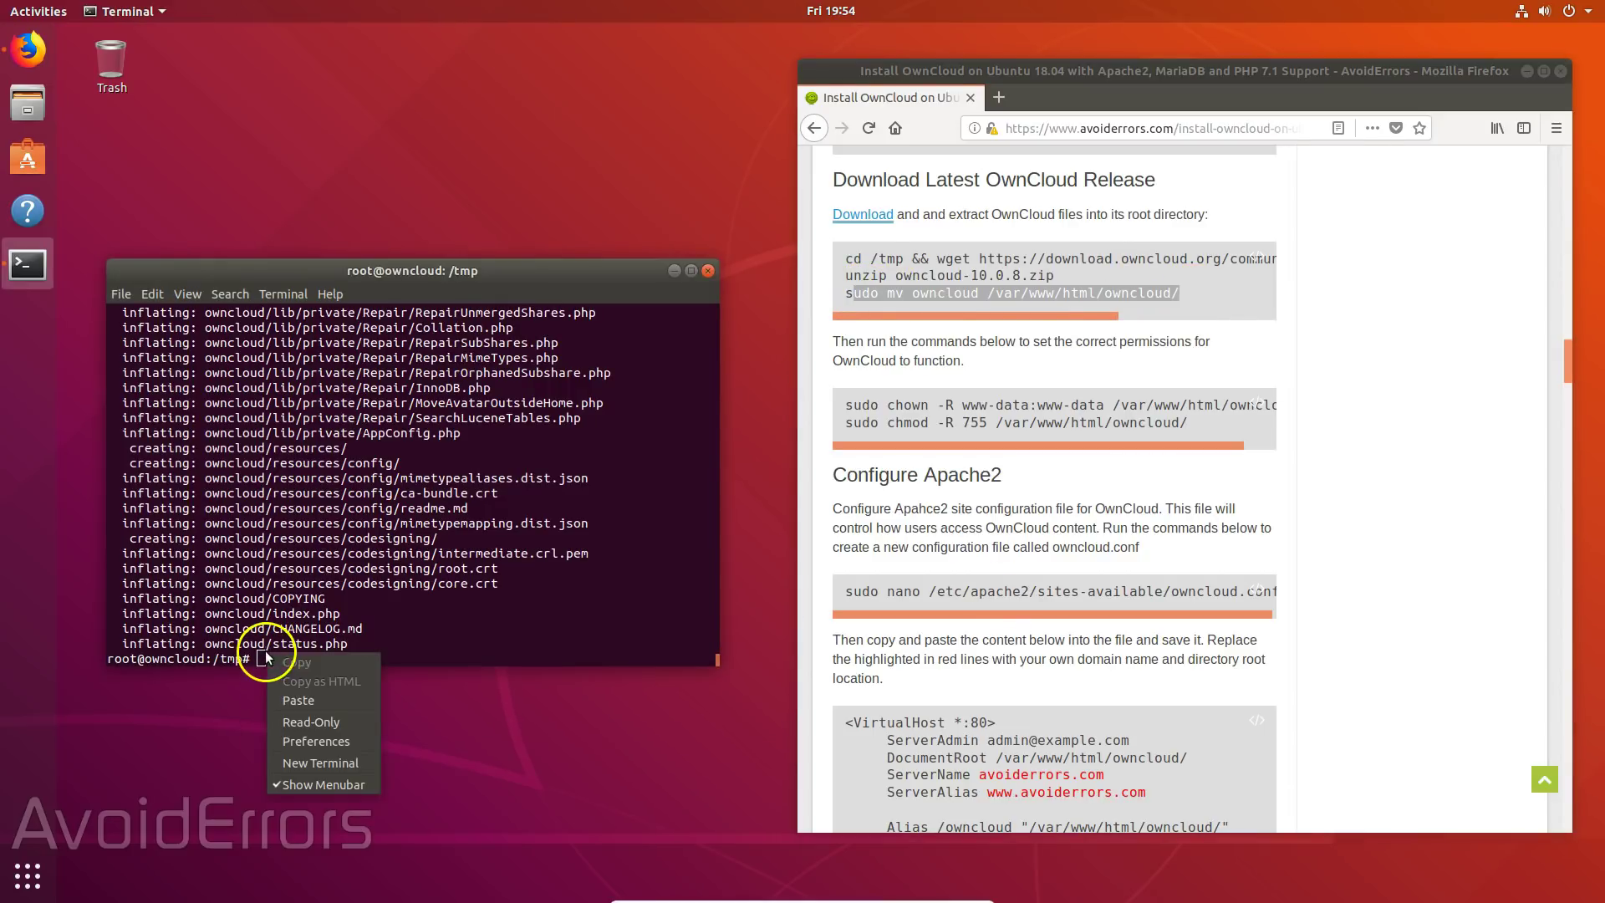
pyautogui.click(299, 700)
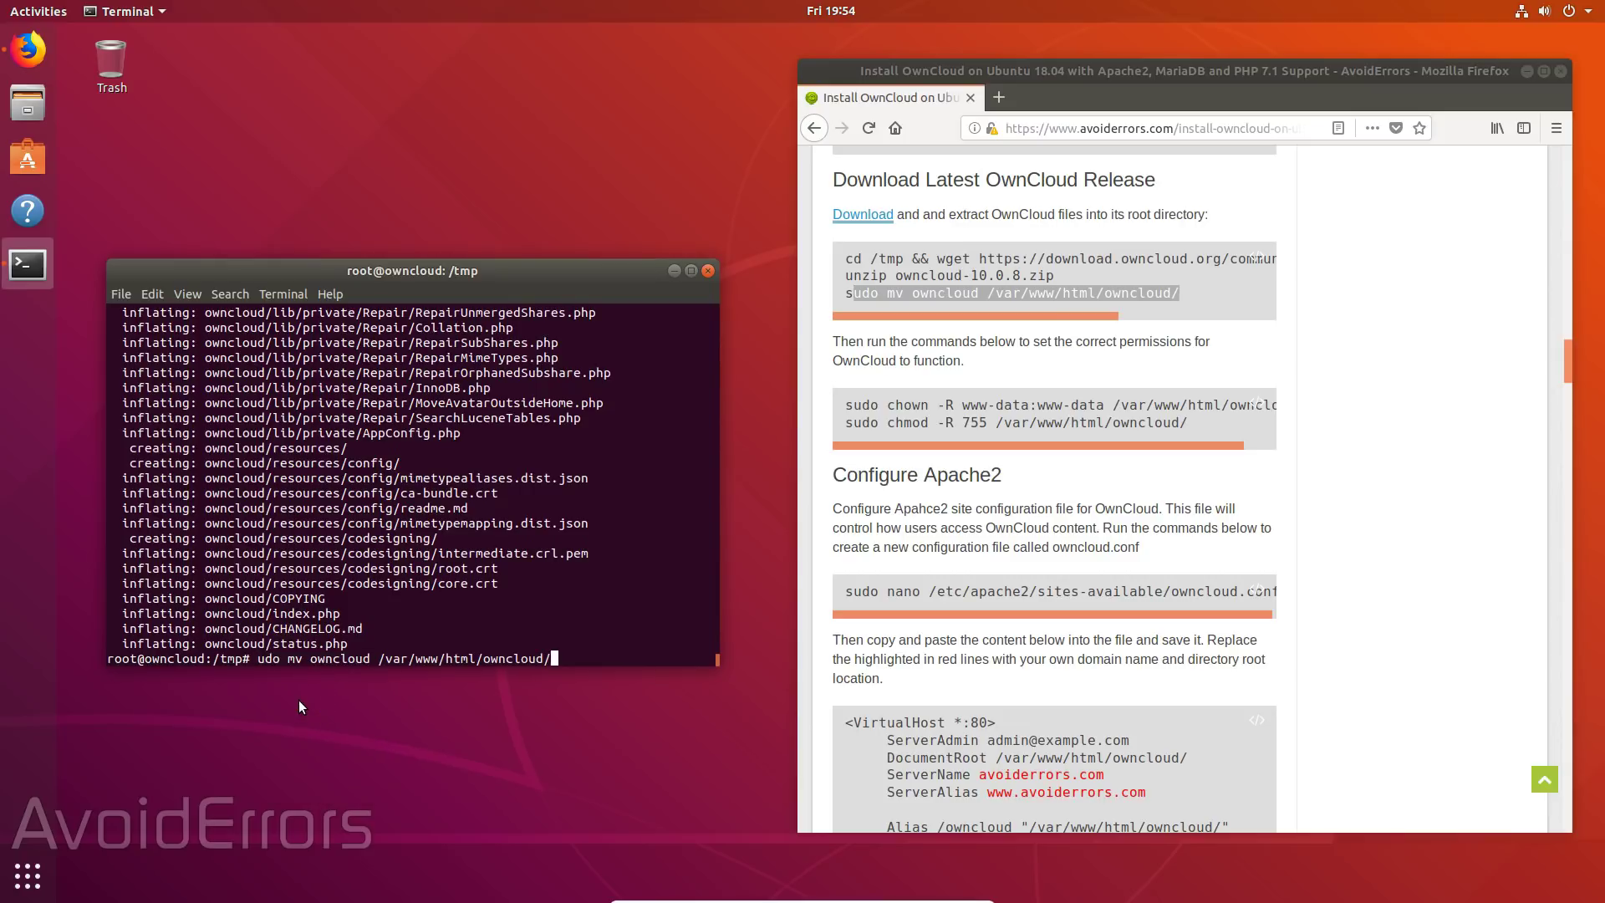
pyautogui.press('Return')
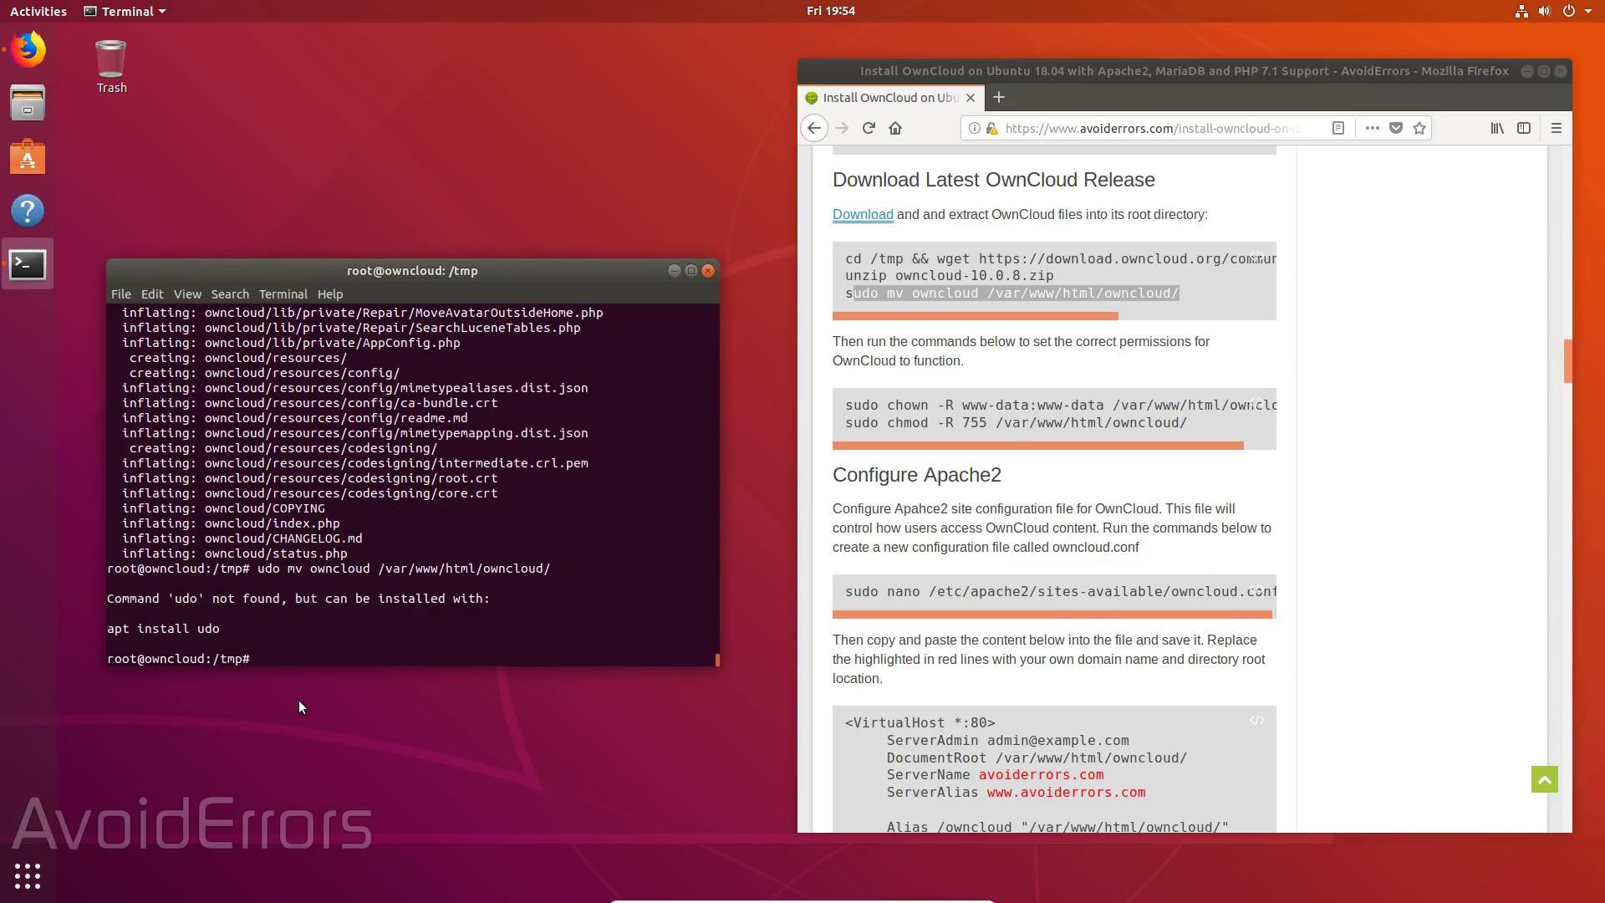
# - Run the full 'sudo mv owncloud /var/www/html/owncloud/' command, then clear the screen
pyautogui.click(853, 294)
pyautogui.moveTo(853, 294); pyautogui.dragTo(1180, 294)
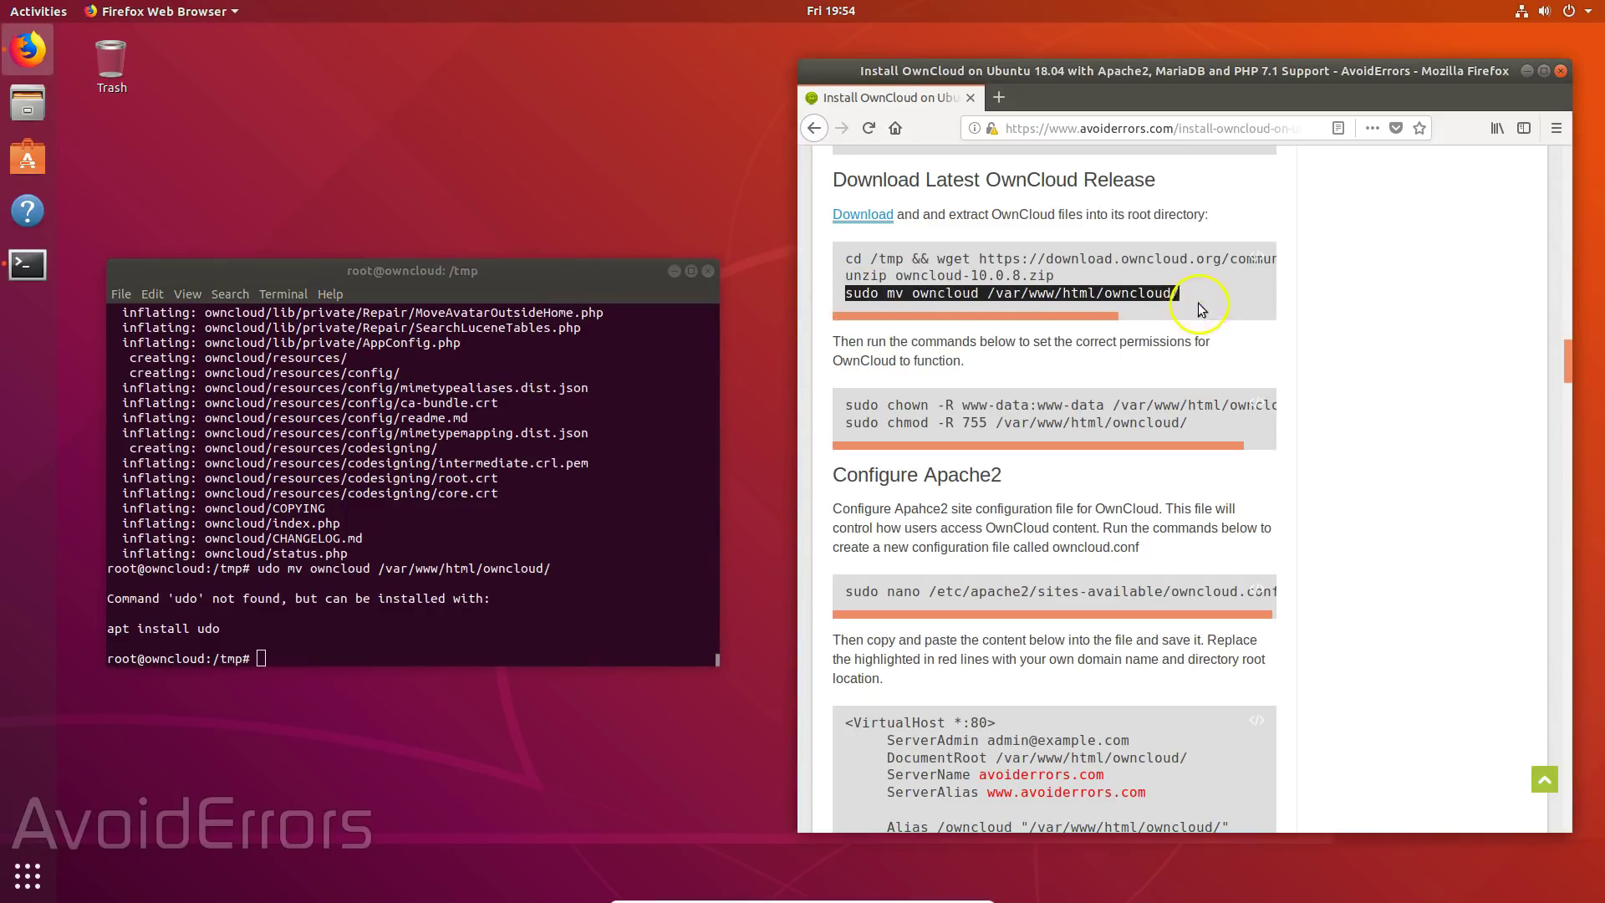
pyautogui.rightClick(263, 658)
pyautogui.click(306, 707)
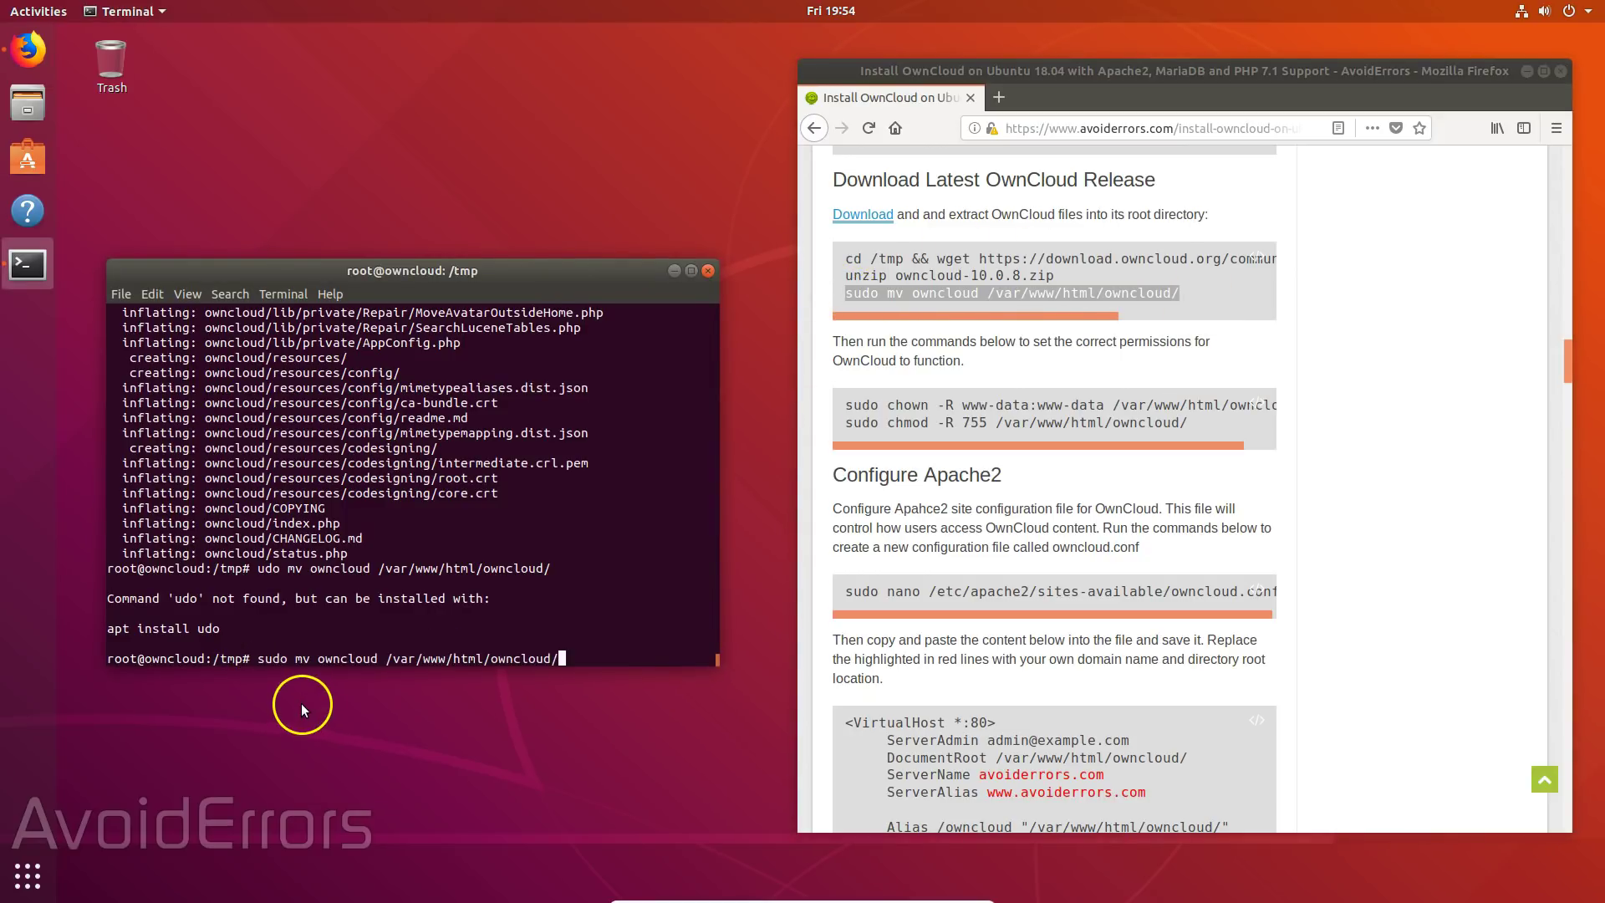
pyautogui.press('Return')
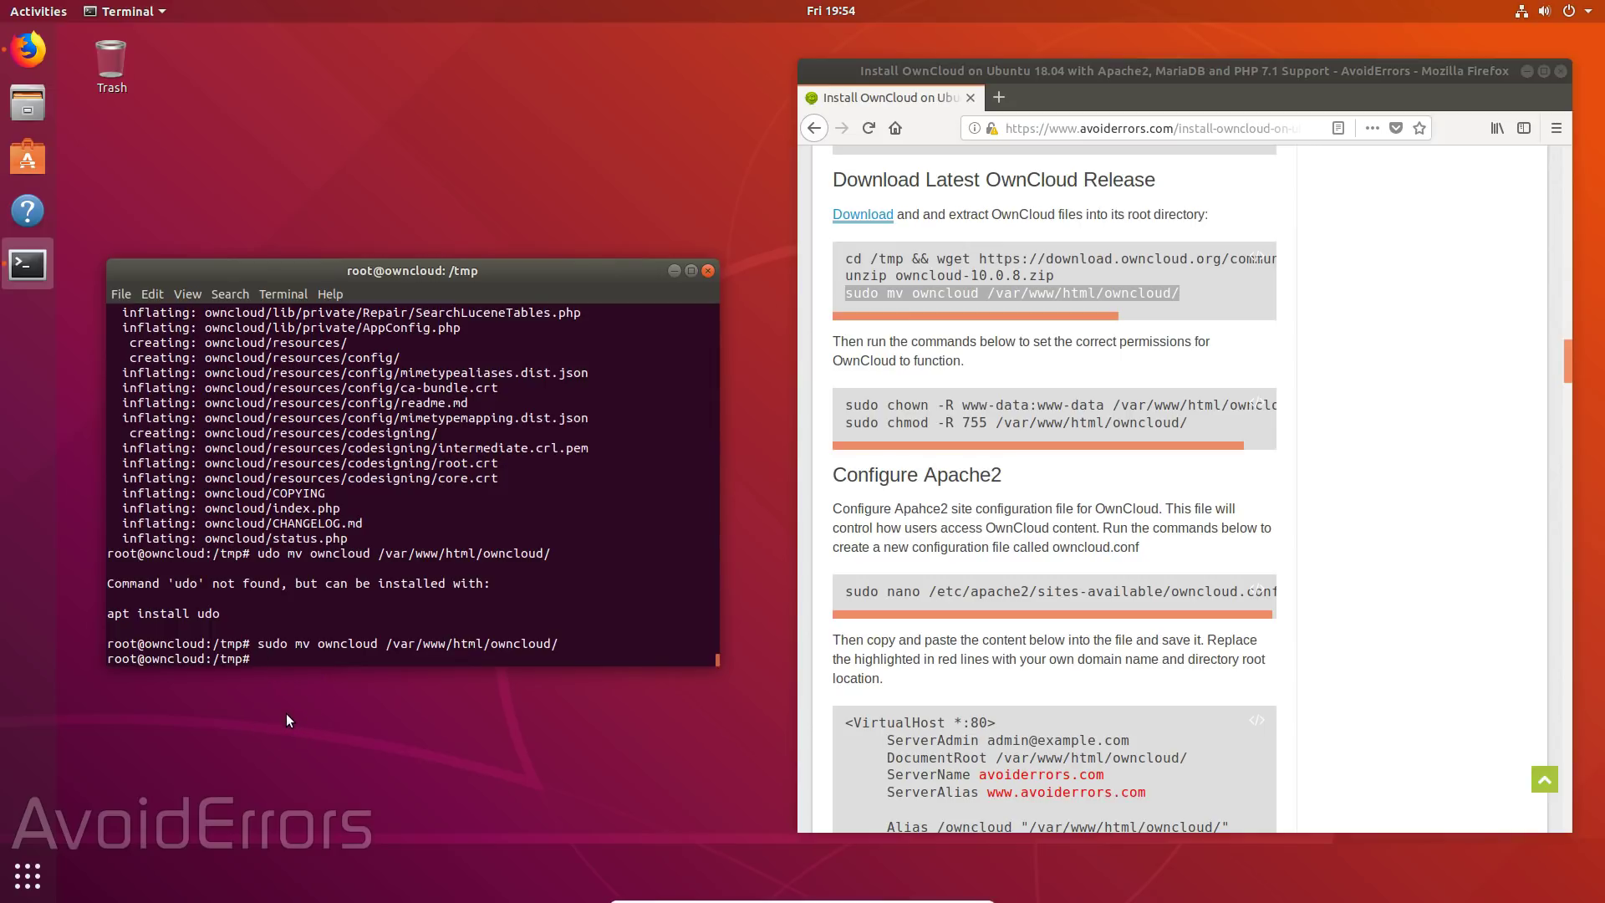
pyautogui.write('clear')
pyautogui.press('Return')
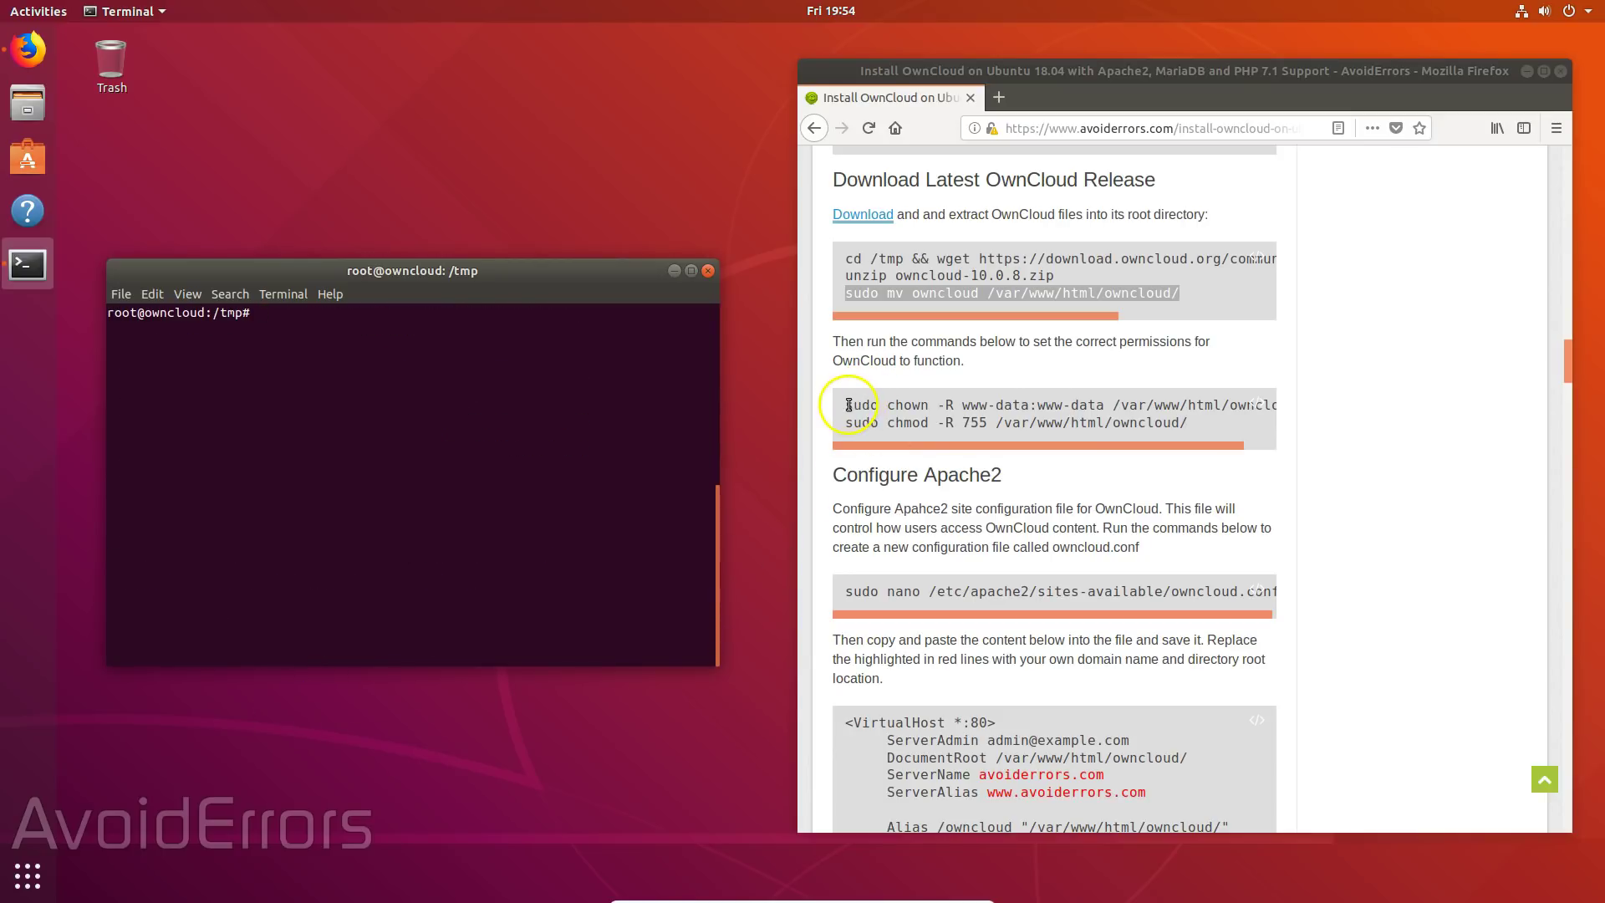
# - Give www-data ownership with 'sudo chown -R www-data:www-data /var/www/html/owncloud/'
pyautogui.click(901, 407)
pyautogui.moveTo(901, 407); pyautogui.dragTo(1277, 409)
pyautogui.rightClick(1277, 410)
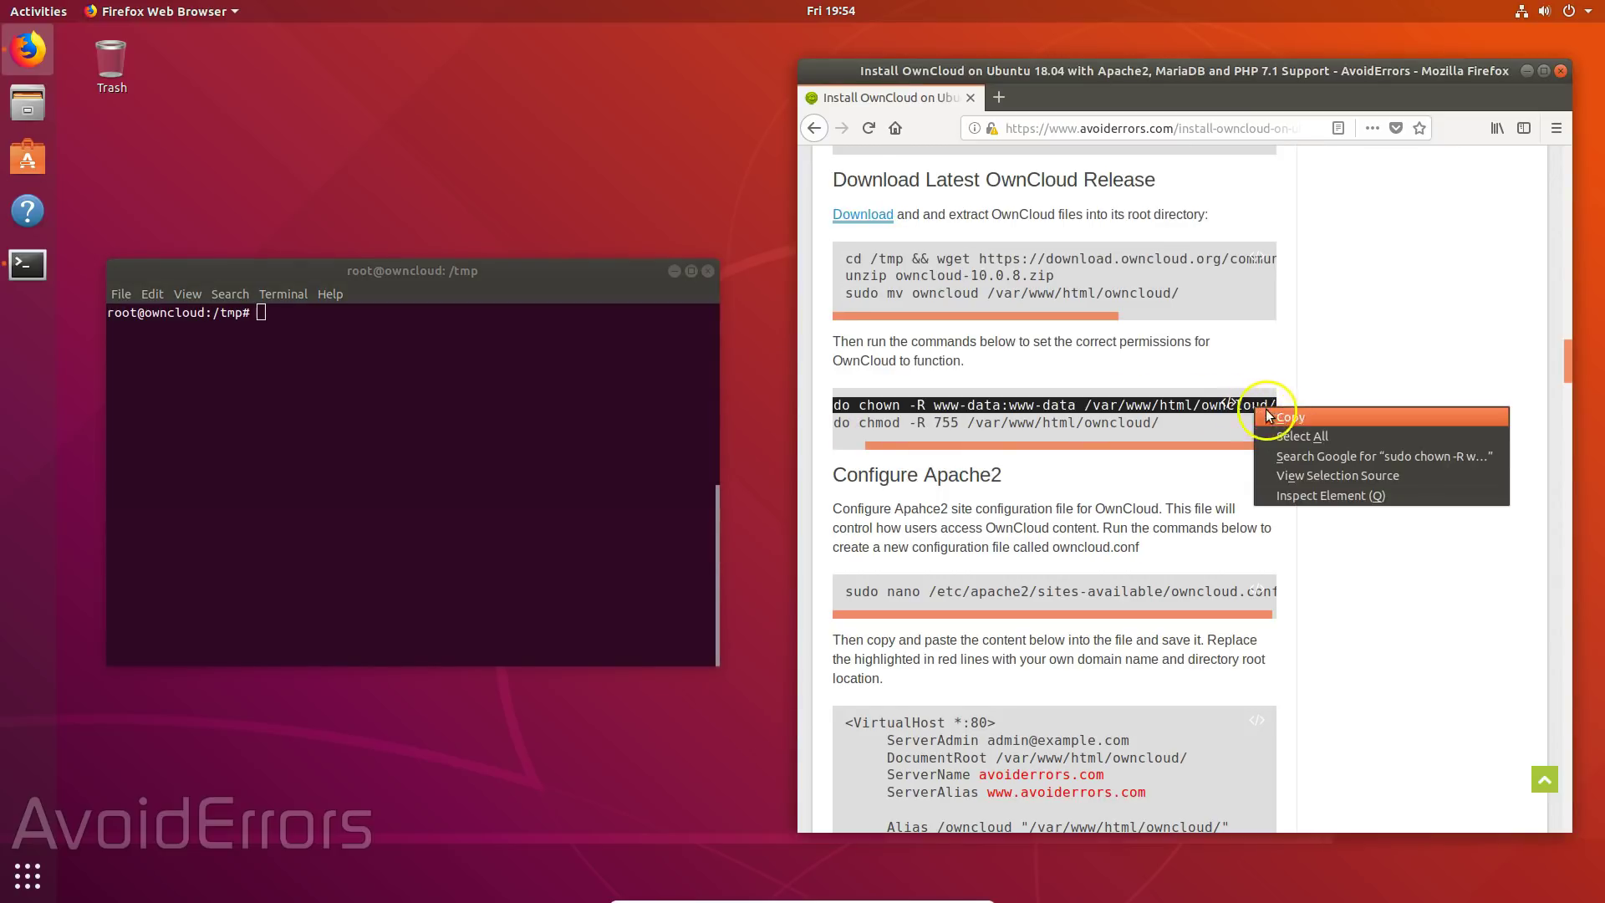
pyautogui.click(1294, 419)
pyautogui.rightClick(262, 312)
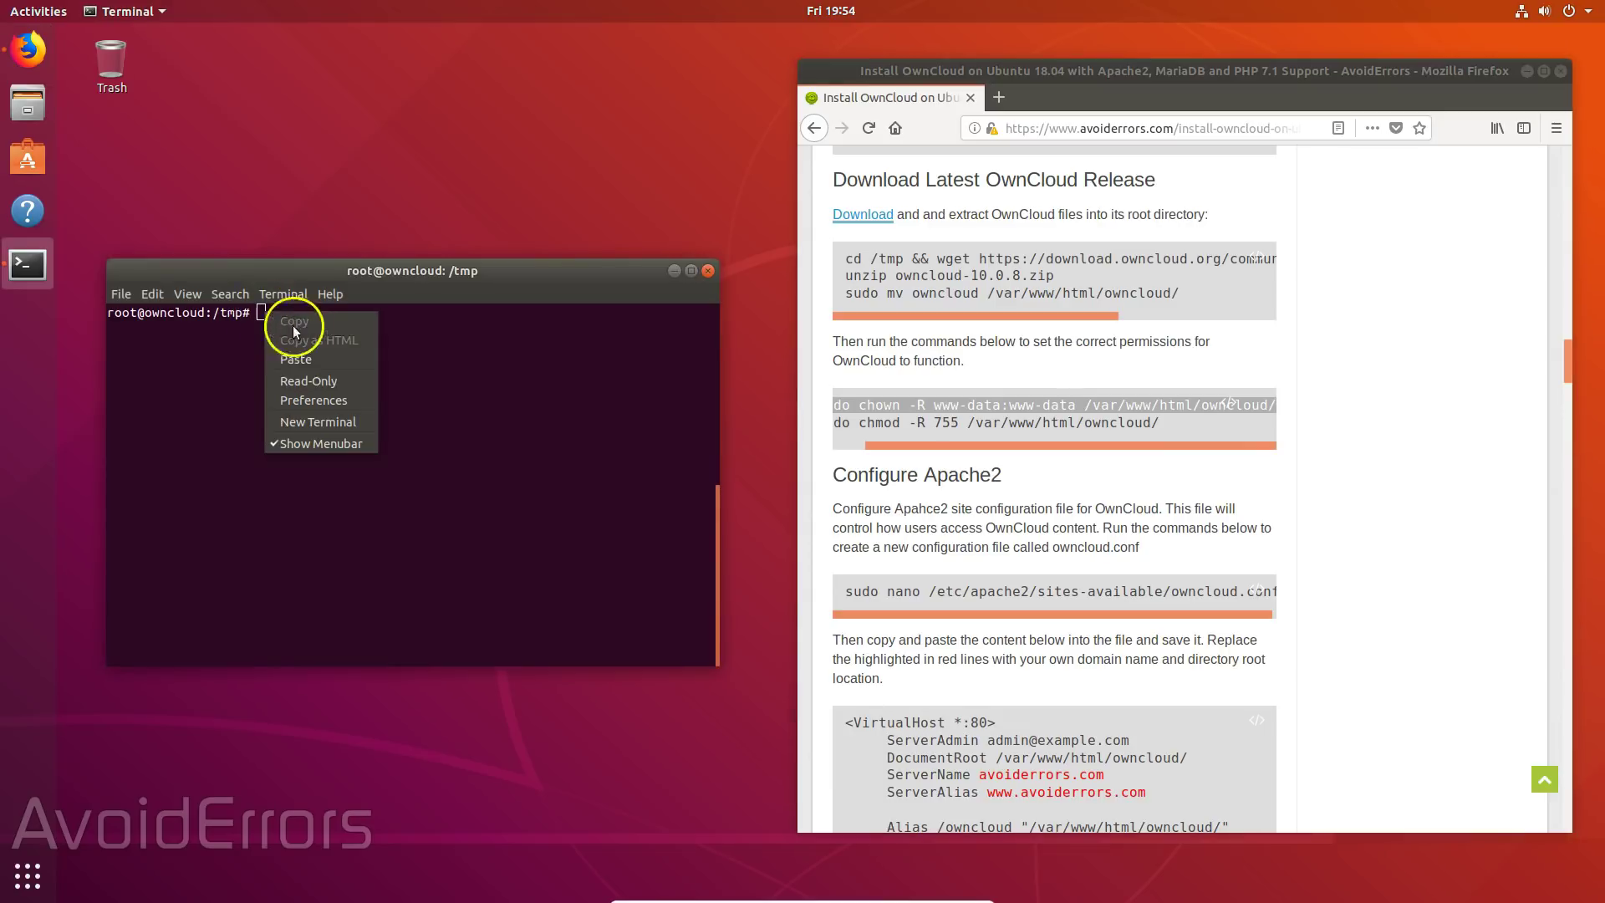
pyautogui.click(316, 358)
pyautogui.press('Return')
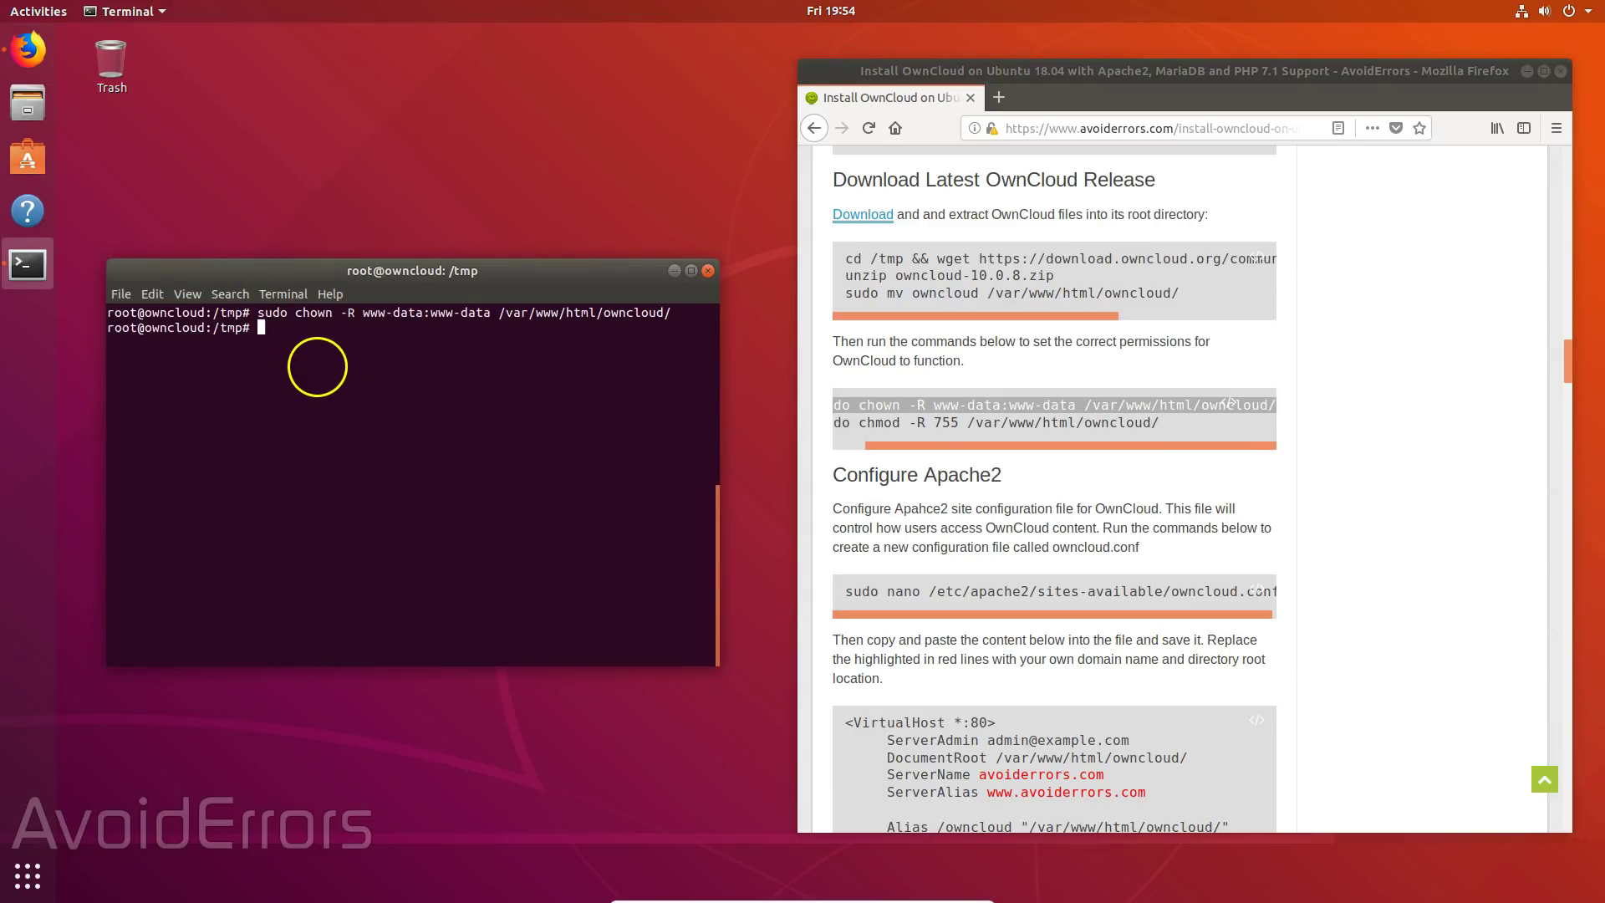
# - Set the folder's permissions with 'sudo chmod -R 755 /var/www/html/owncloud/'
pyautogui.moveTo(1149, 445); pyautogui.dragTo(960, 461)
pyautogui.moveTo(845, 422); pyautogui.dragTo(1186, 424)
pyautogui.rightClick(1187, 424)
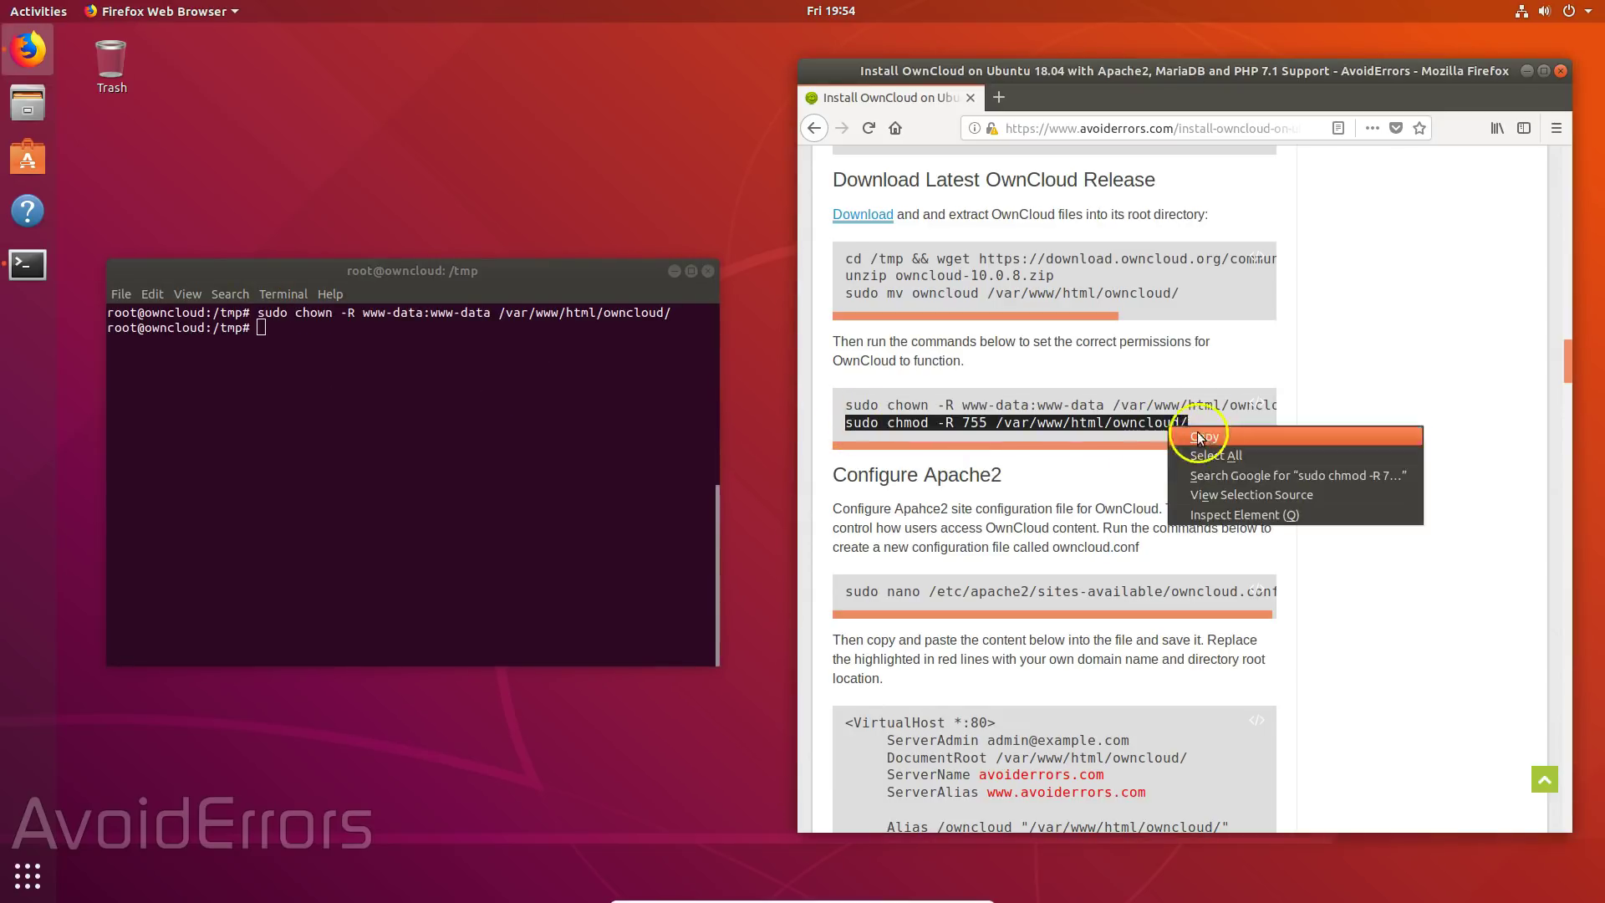
pyautogui.click(1204, 434)
pyautogui.rightClick(261, 327)
pyautogui.click(315, 372)
pyautogui.press('Return')
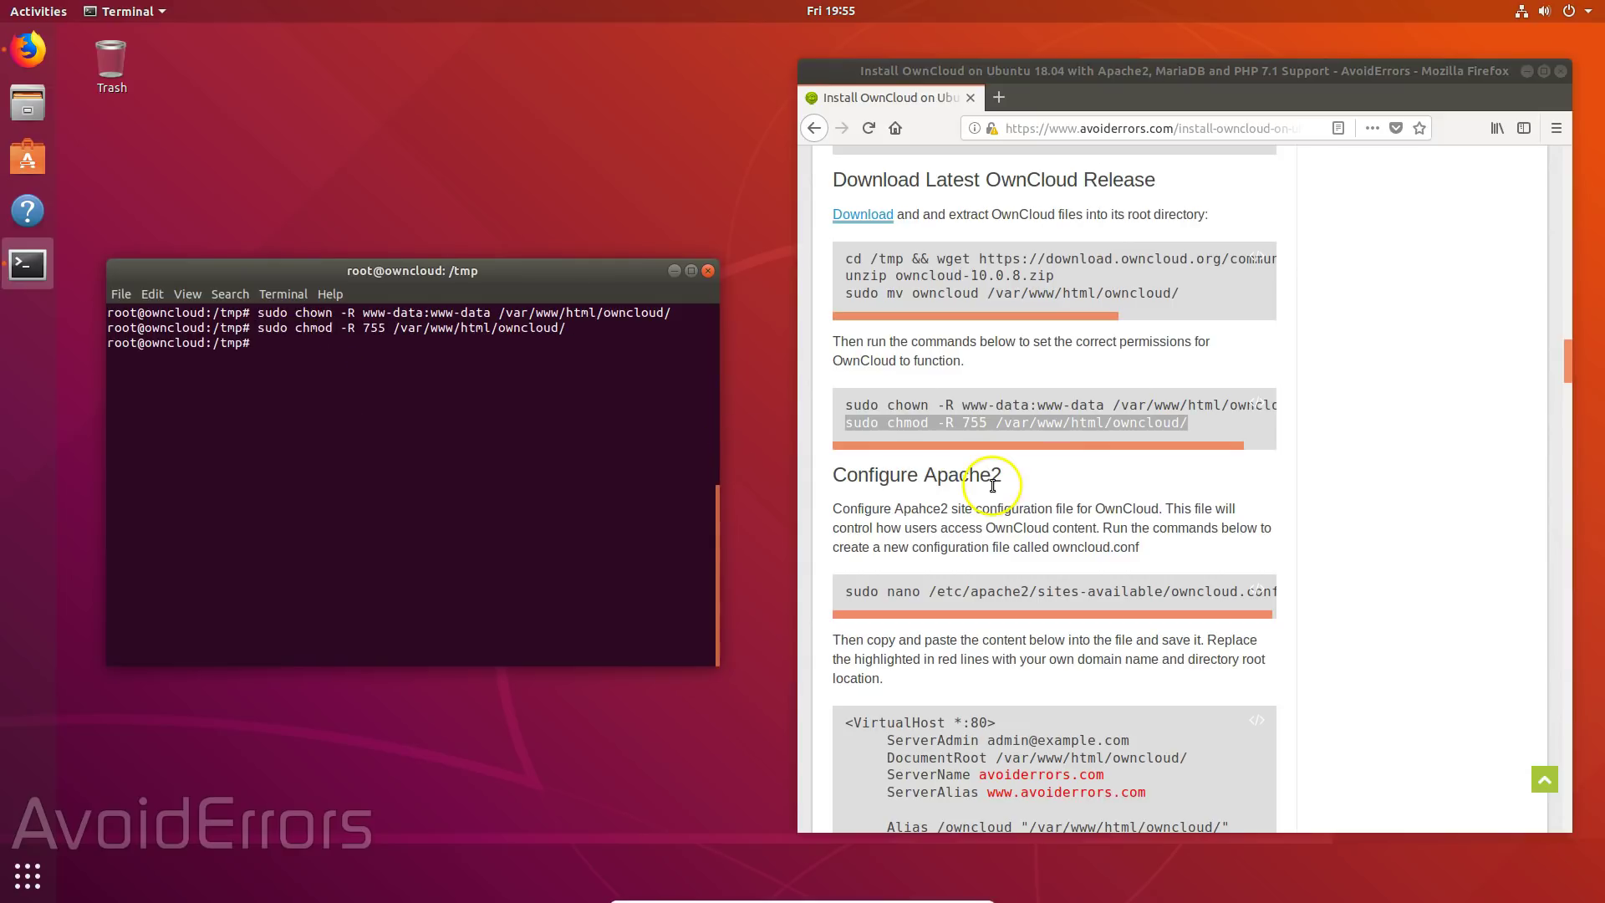
pyautogui.scroll(-3, 993, 489)
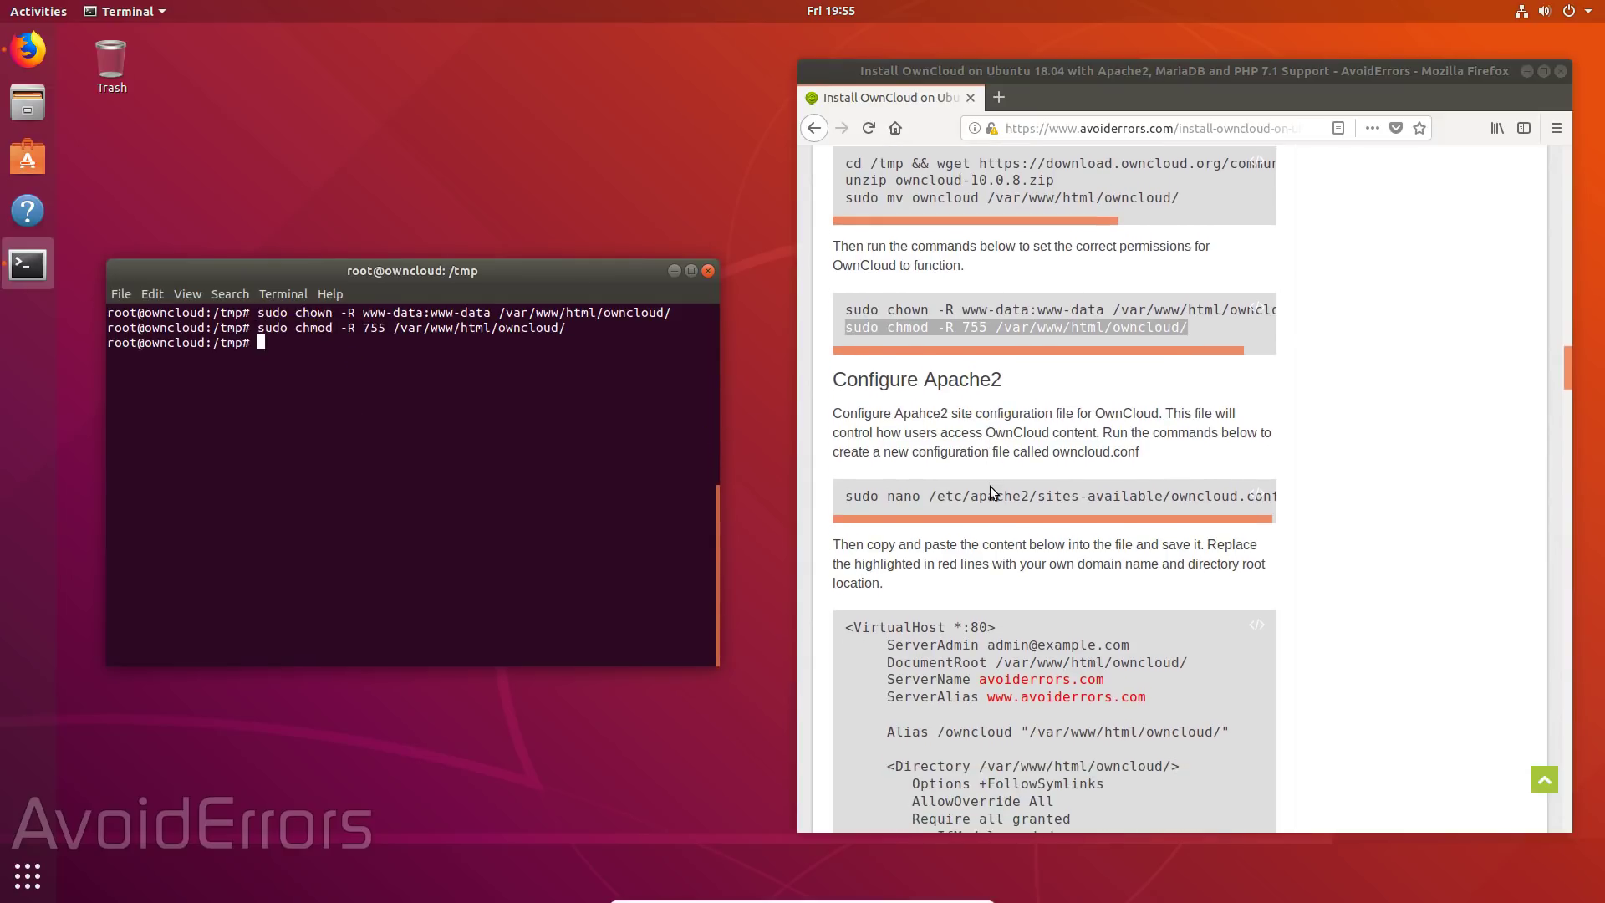
# - Open /etc/apache2/sites-available/owncloud.conf in nano with sudo
pyautogui.scroll(-2, 993, 492)
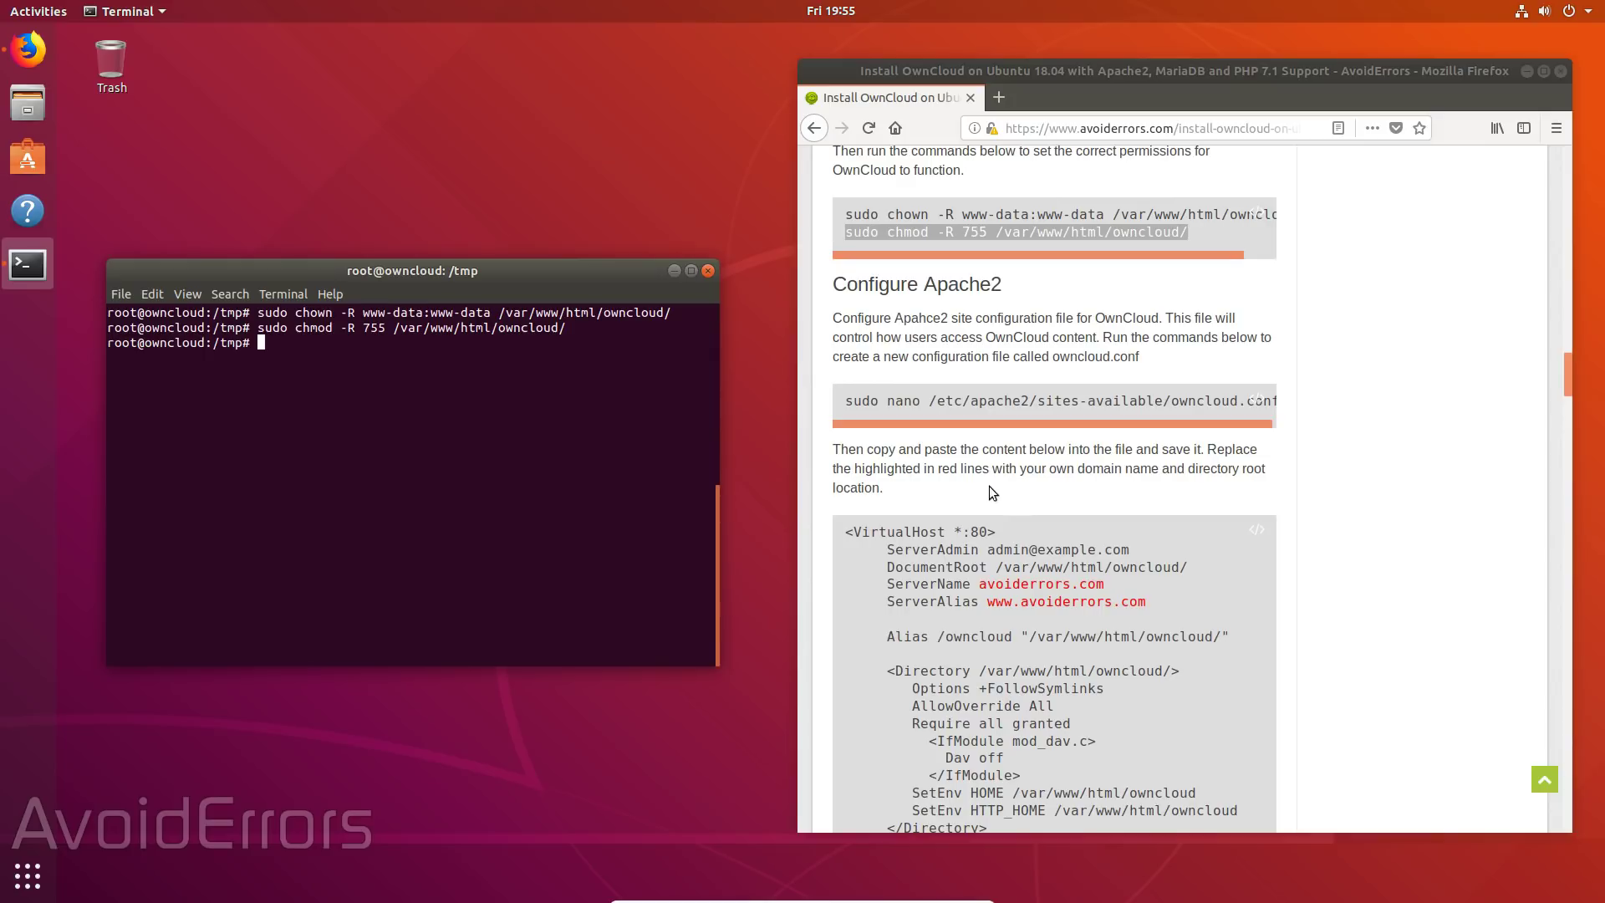
pyautogui.moveTo(844, 401); pyautogui.dragTo(1276, 412)
pyautogui.rightClick(266, 345)
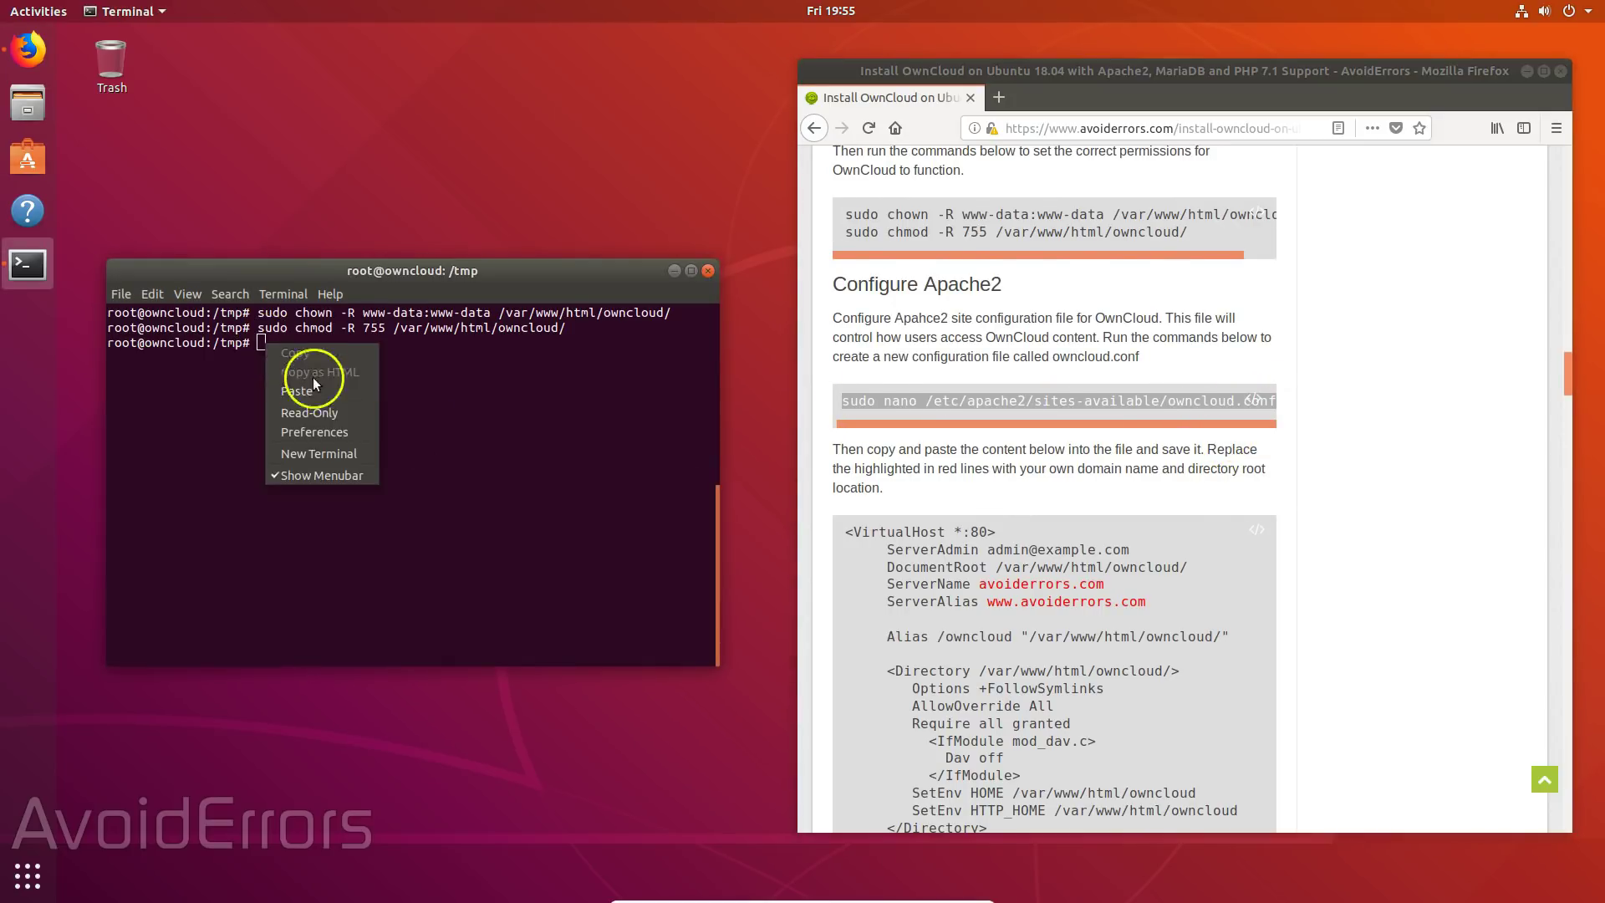
pyautogui.click(310, 389)
pyautogui.press('Return')
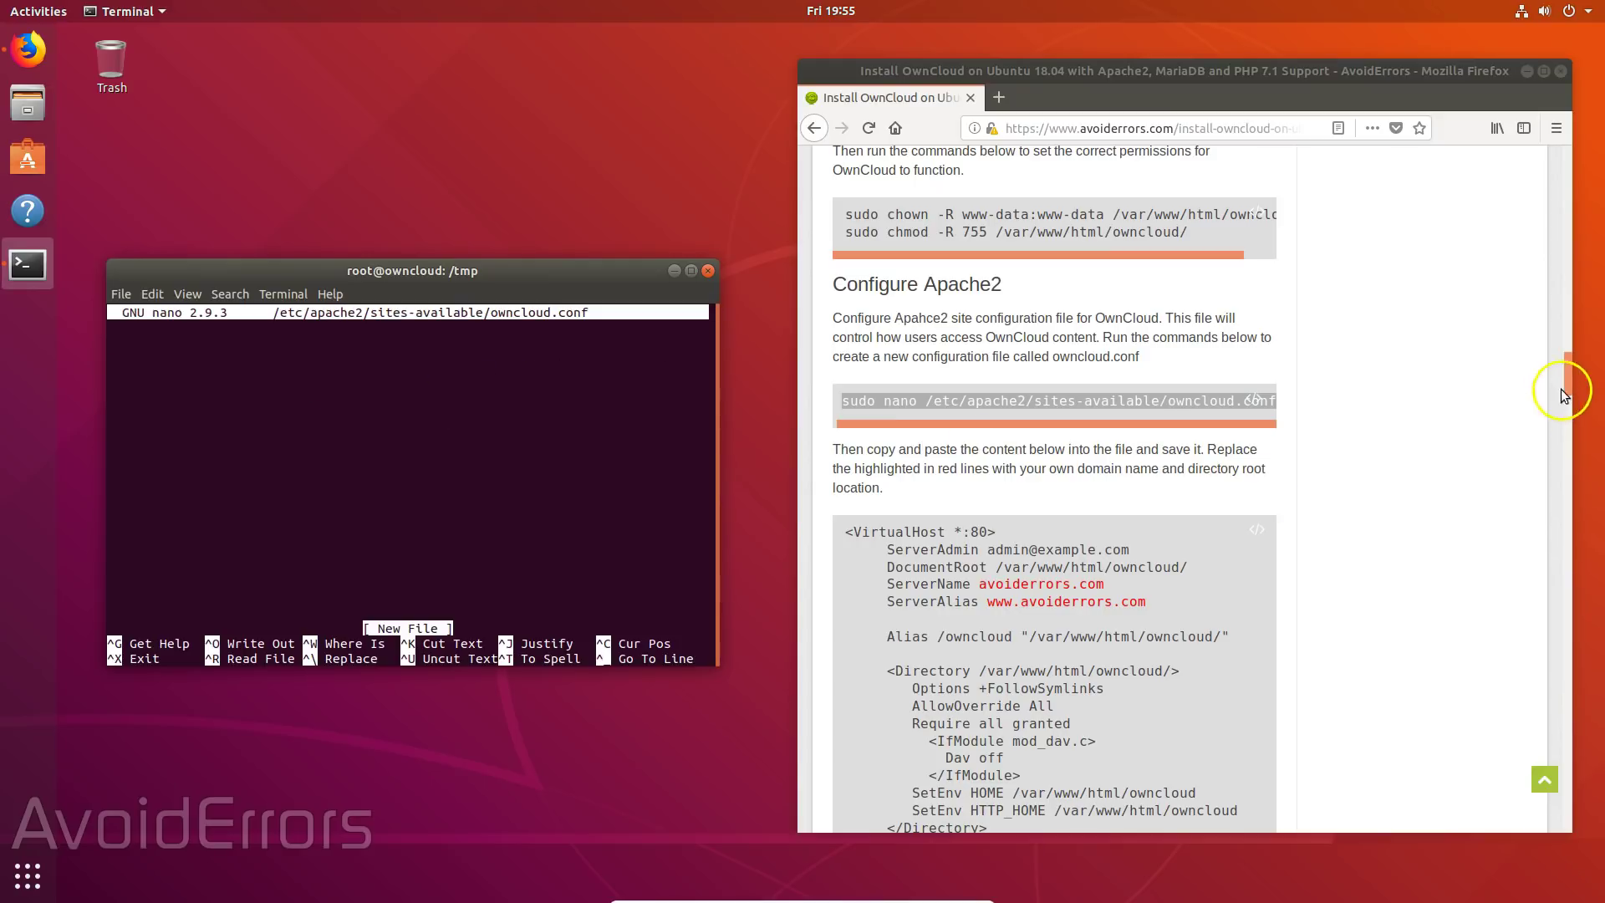
# - Paste the guide's port-80 VirtualHost block into owncloud.conf and save with Ctrl+X, Y
pyautogui.moveTo(1570, 389); pyautogui.dragTo(1568, 407)
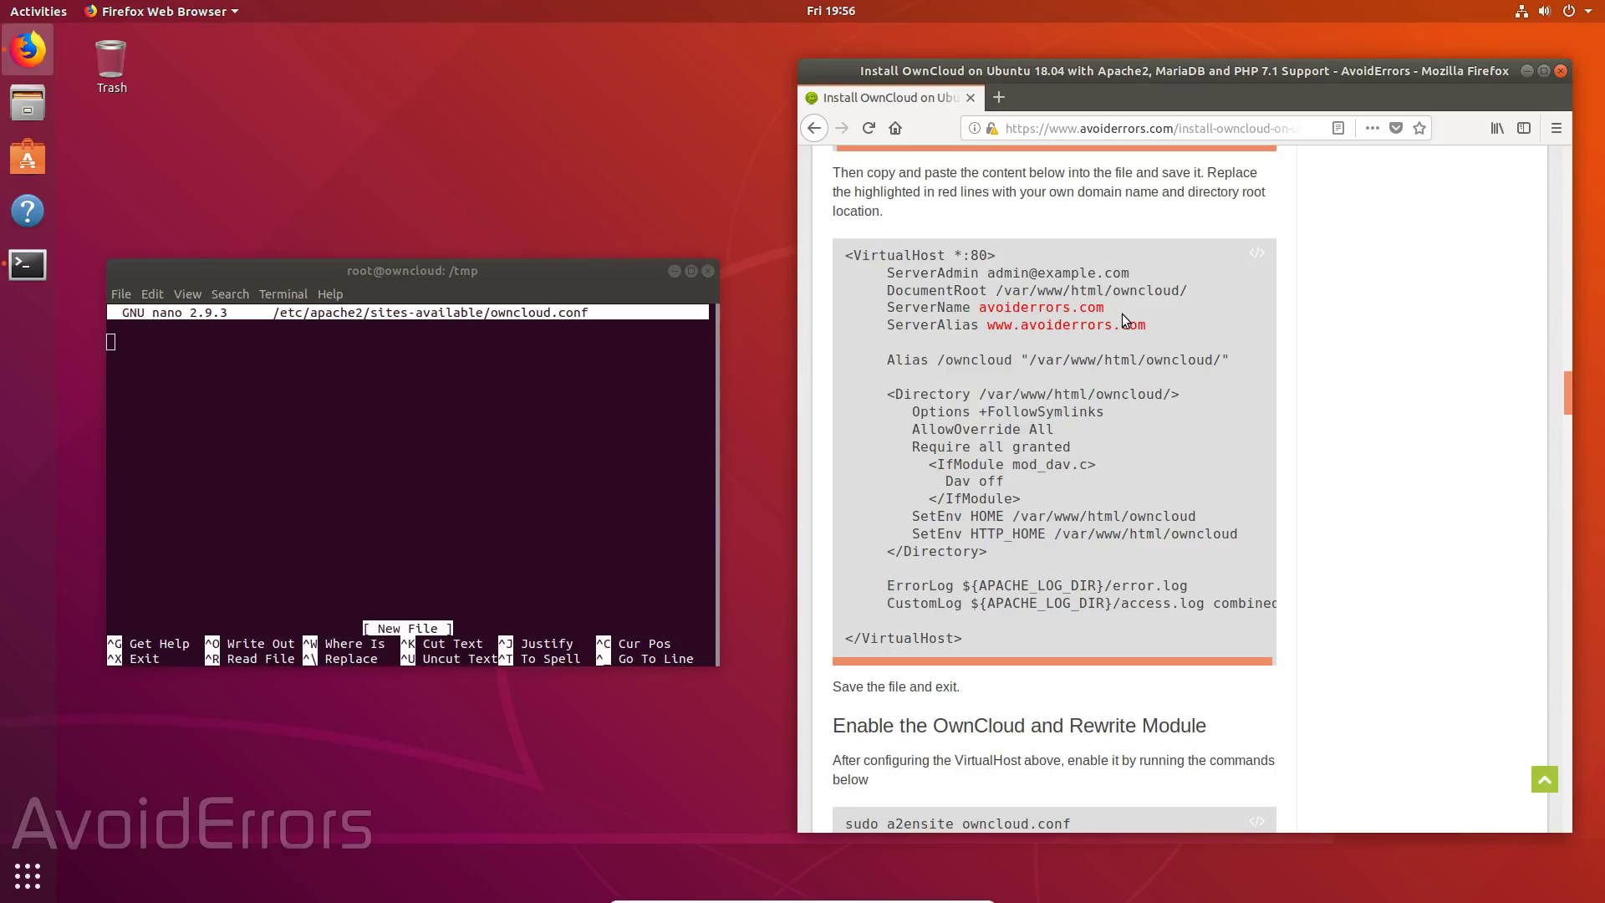
pyautogui.moveTo(844, 254); pyautogui.dragTo(1158, 652)
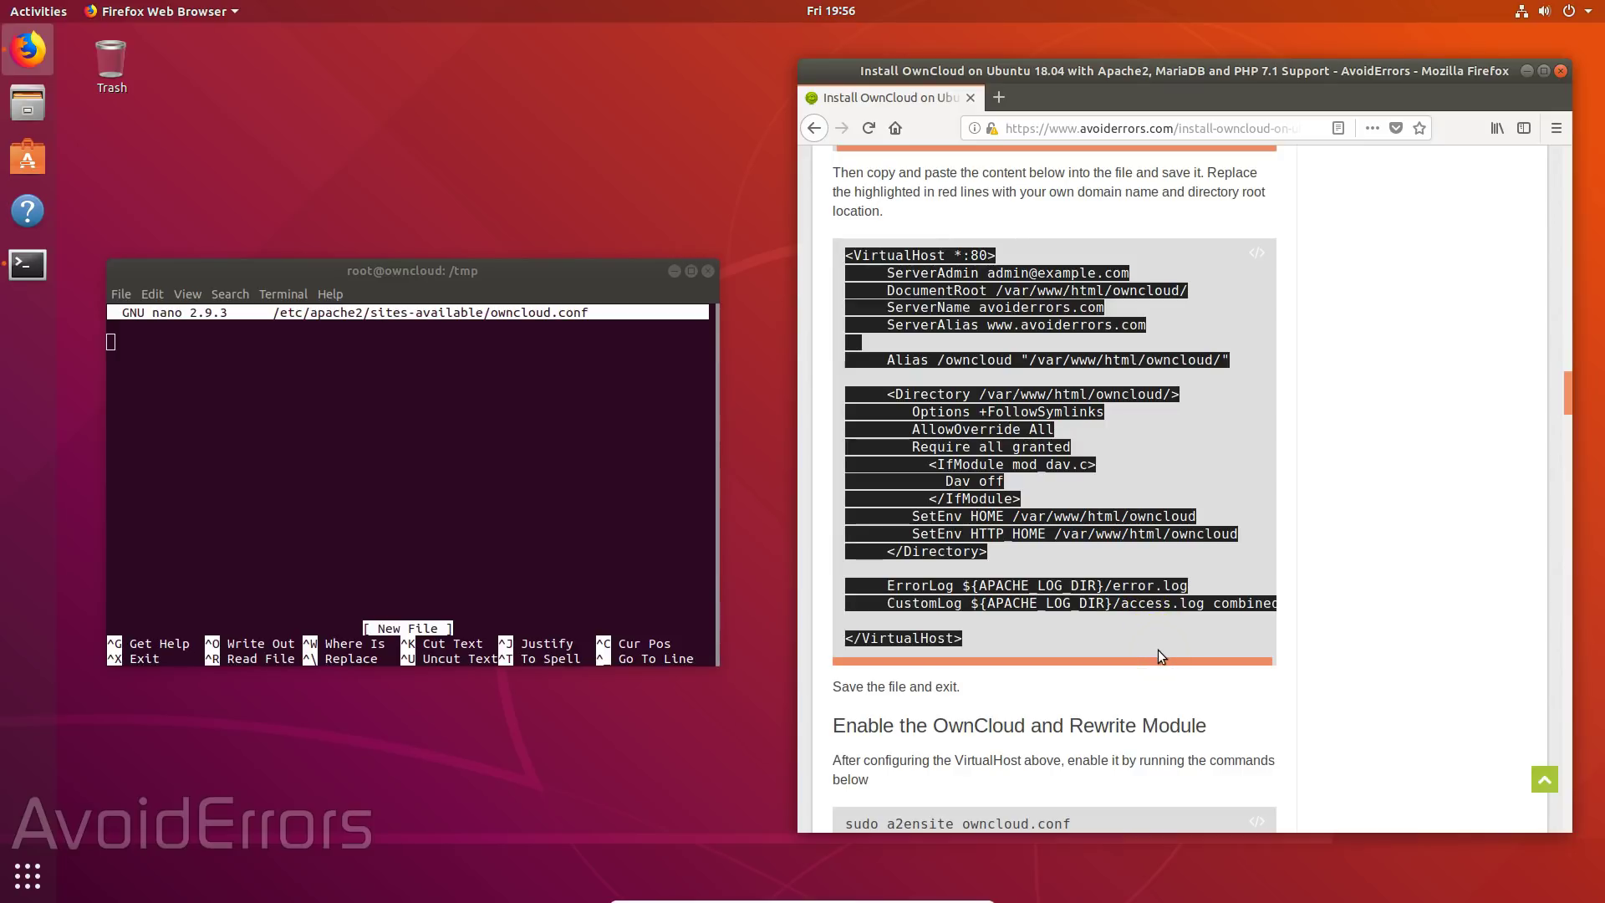
pyautogui.rightClick(1020, 402)
pyautogui.click(1051, 410)
pyautogui.rightClick(123, 343)
pyautogui.click(178, 394)
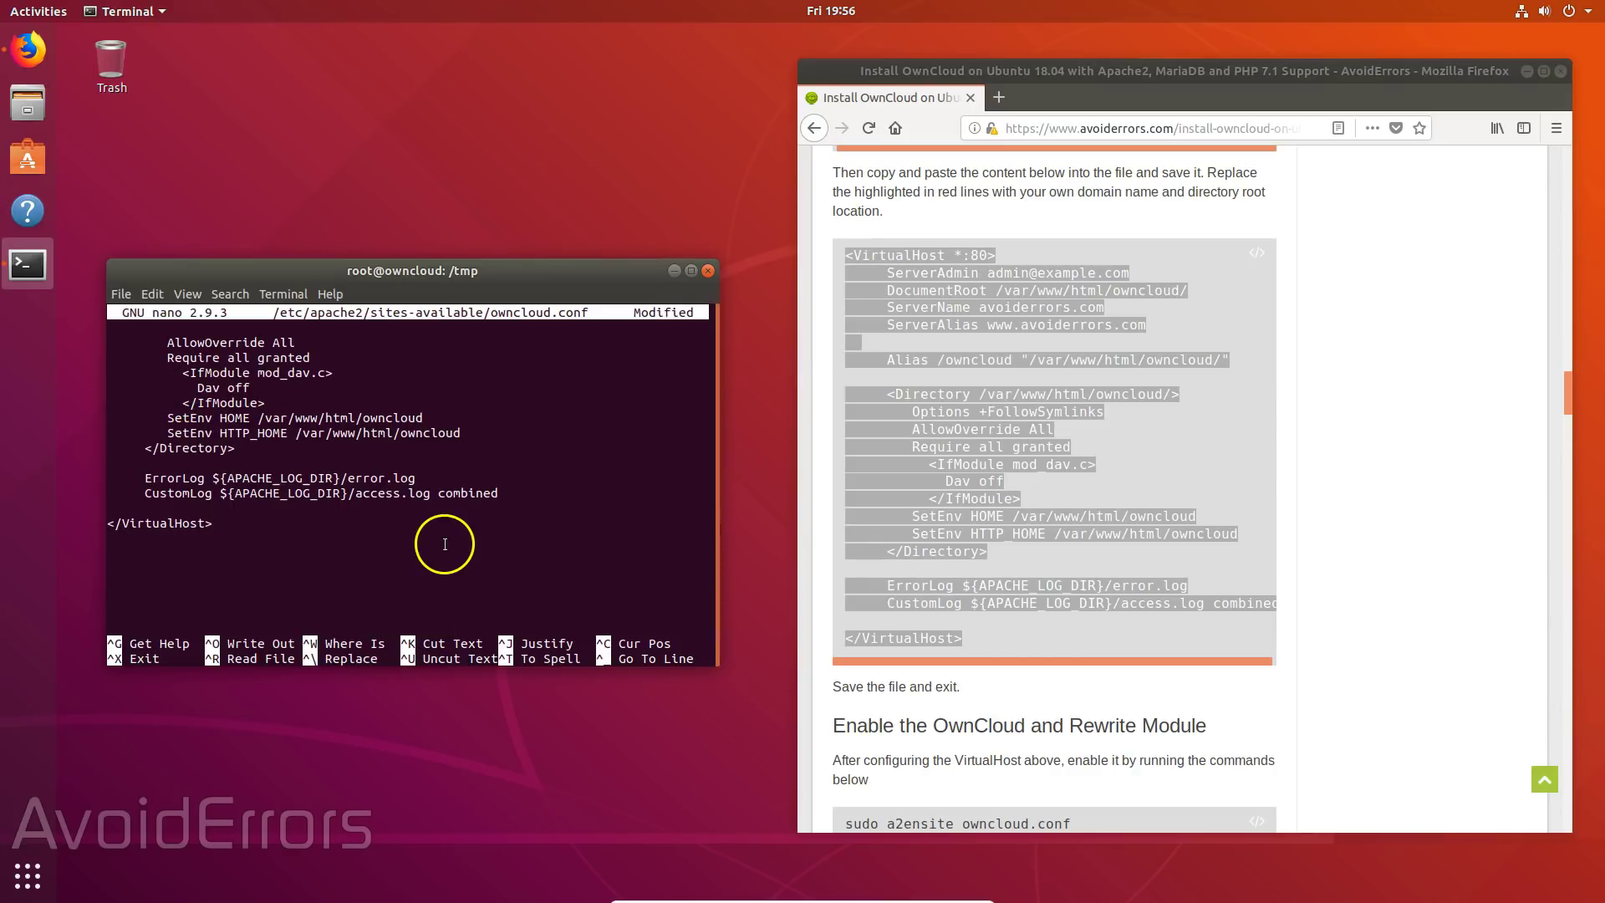
pyautogui.press('Up')
pyautogui.press('Up')
pyautogui.press('Up')
pyautogui.press('Up')
pyautogui.press('Up')
pyautogui.press('Up')
pyautogui.press('Up')
pyautogui.press('Up')
pyautogui.press('Up')
pyautogui.press('Up')
pyautogui.press('Up')
pyautogui.press('Up')
pyautogui.press('Up')
pyautogui.press('Up')
pyautogui.press('Up')
pyautogui.press('Up')
pyautogui.press('Up')
pyautogui.press('Up')
pyautogui.press('Up')
pyautogui.press('Up')
pyautogui.press('Down')
pyautogui.press('Down')
pyautogui.press('Down')
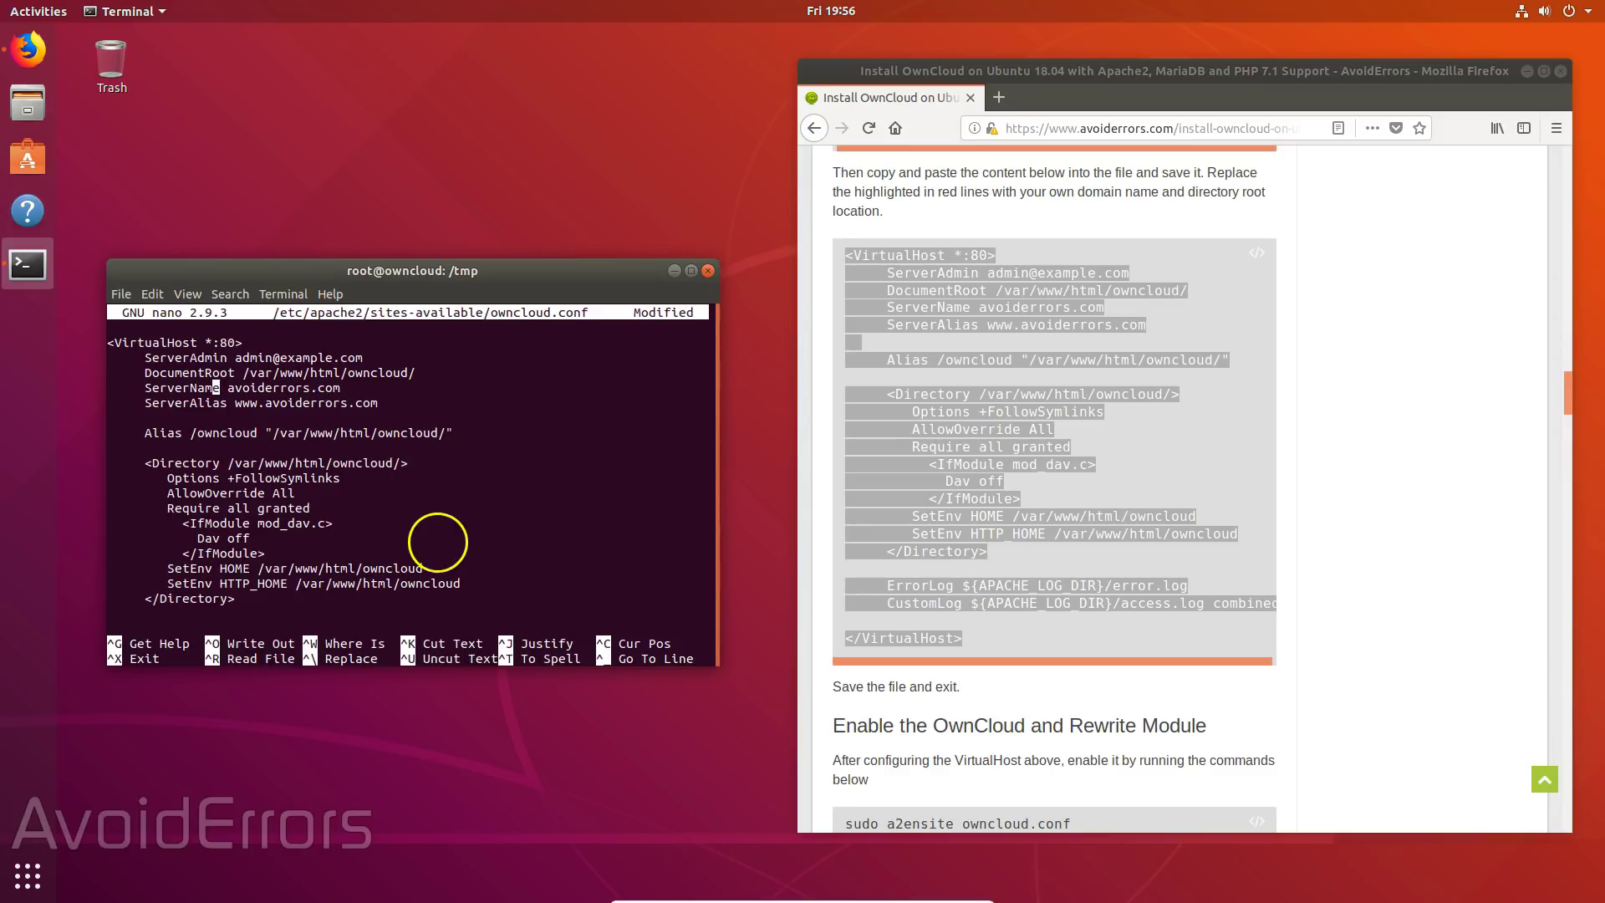
pyautogui.hotkey('ctrl', 'x')
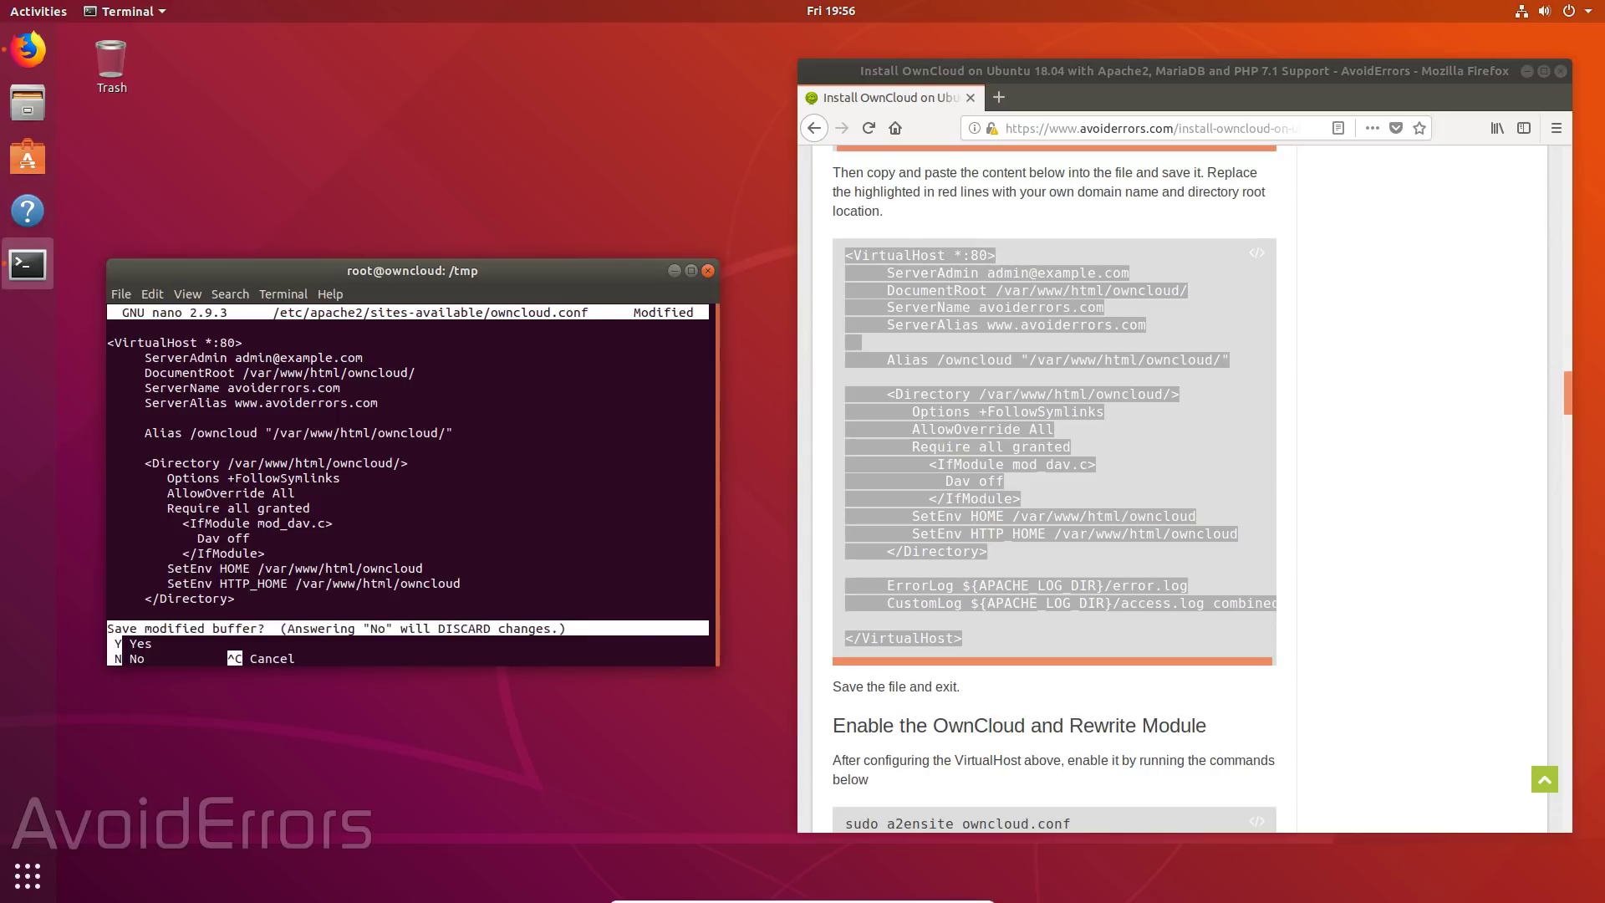
pyautogui.press('y')
pyautogui.press('Return')
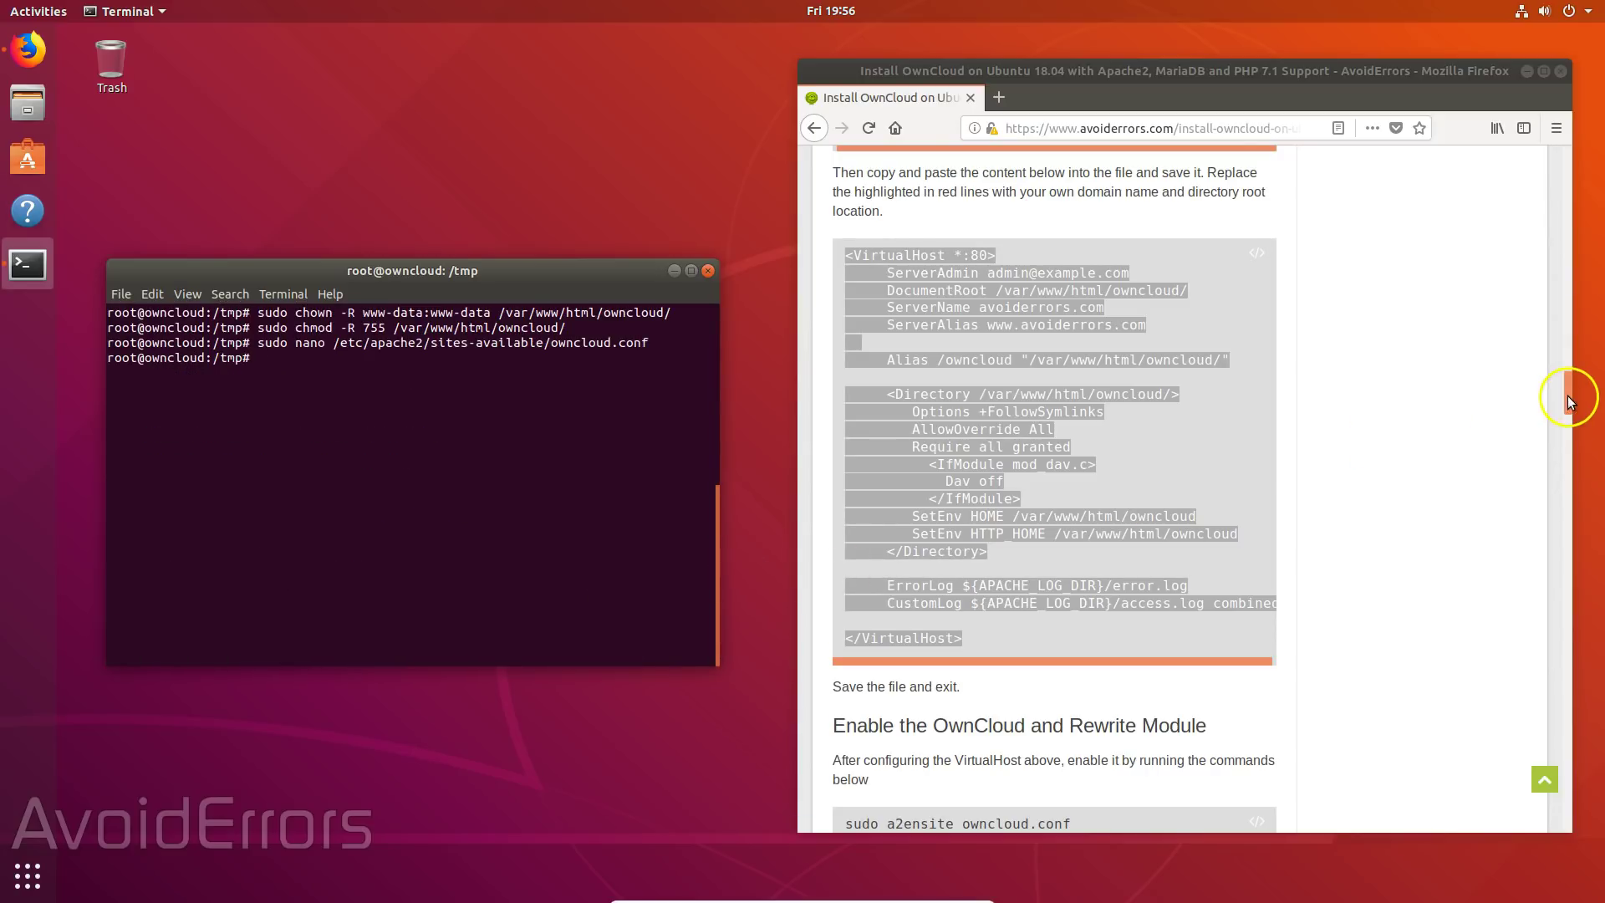
# - Enable the owncloud site with a2ensite and the rewrite module with a2enmod
pyautogui.moveTo(1563, 398); pyautogui.dragTo(1568, 435)
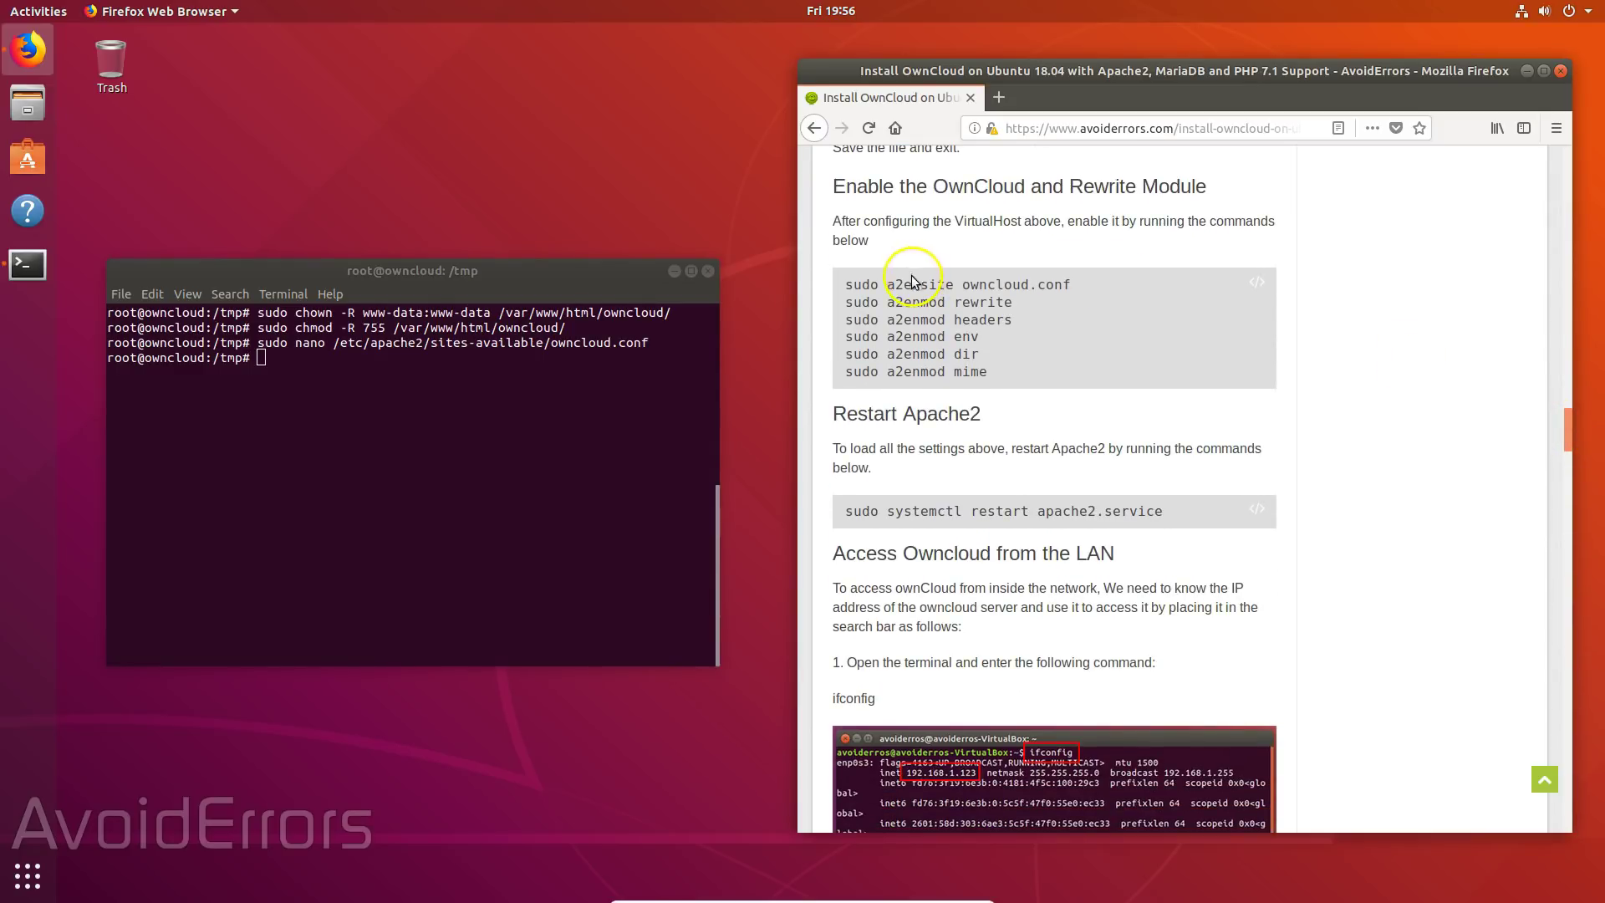
pyautogui.moveTo(844, 285); pyautogui.dragTo(1072, 285)
pyautogui.middleClick(339, 415)
pyautogui.press('Return')
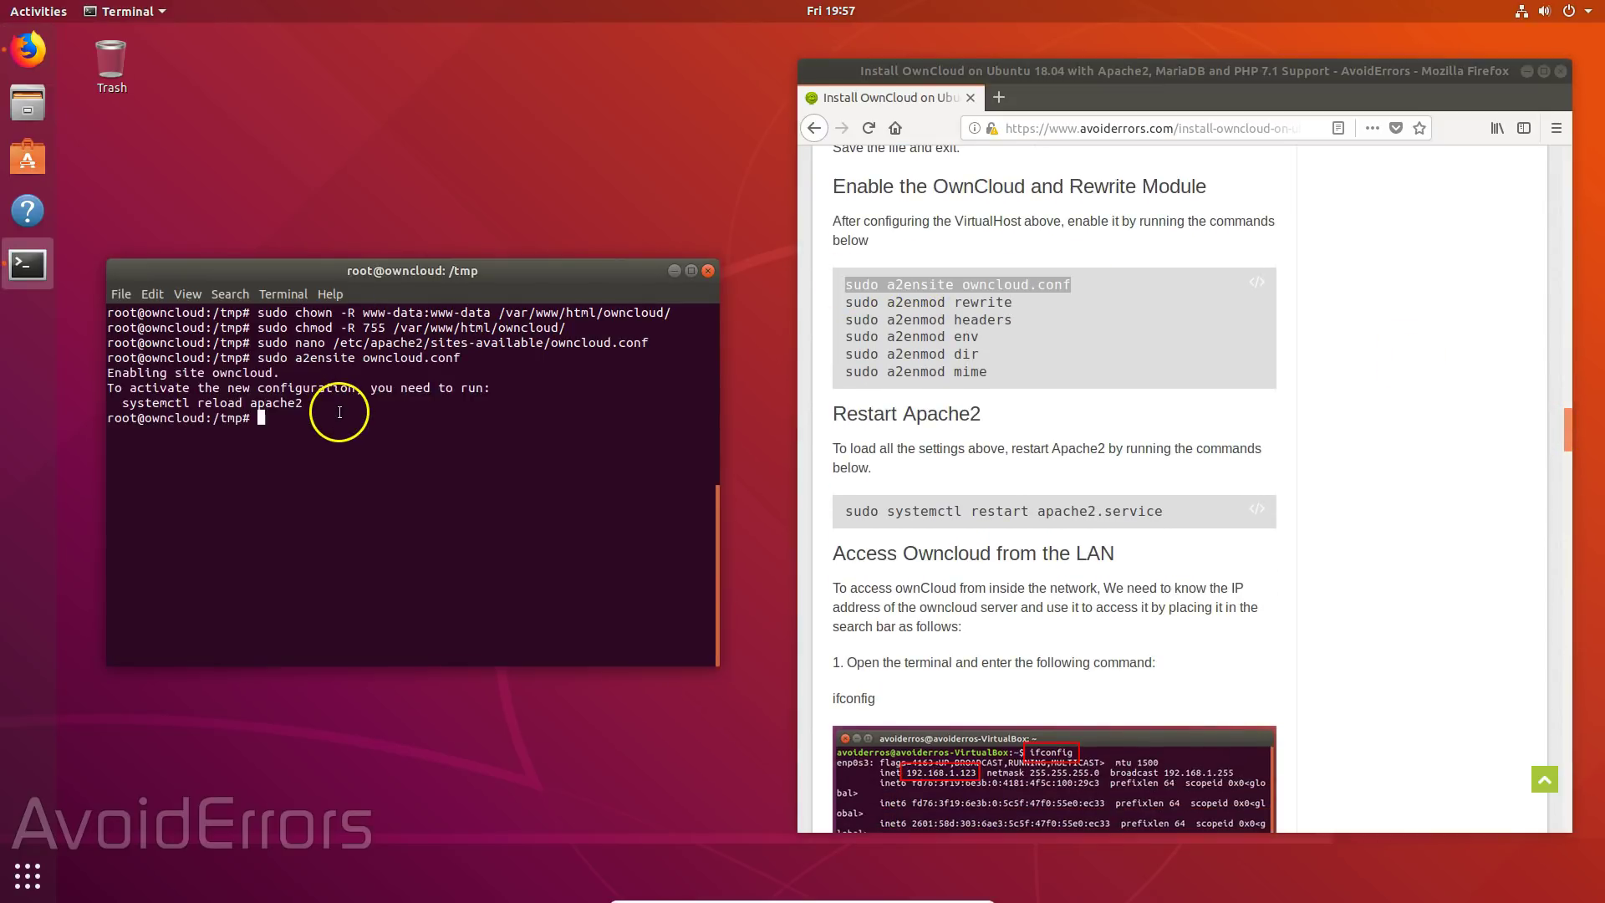
pyautogui.moveTo(845, 300); pyautogui.dragTo(980, 336)
pyautogui.middleClick(279, 408)
pyautogui.press('Return')
# - Enable the headers, env, dir and mime Apache modules with a2enmod
pyautogui.click(1015, 322)
pyautogui.middleClick(340, 533)
pyautogui.press('Return')
pyautogui.middleClick(295, 595)
pyautogui.press('Return')
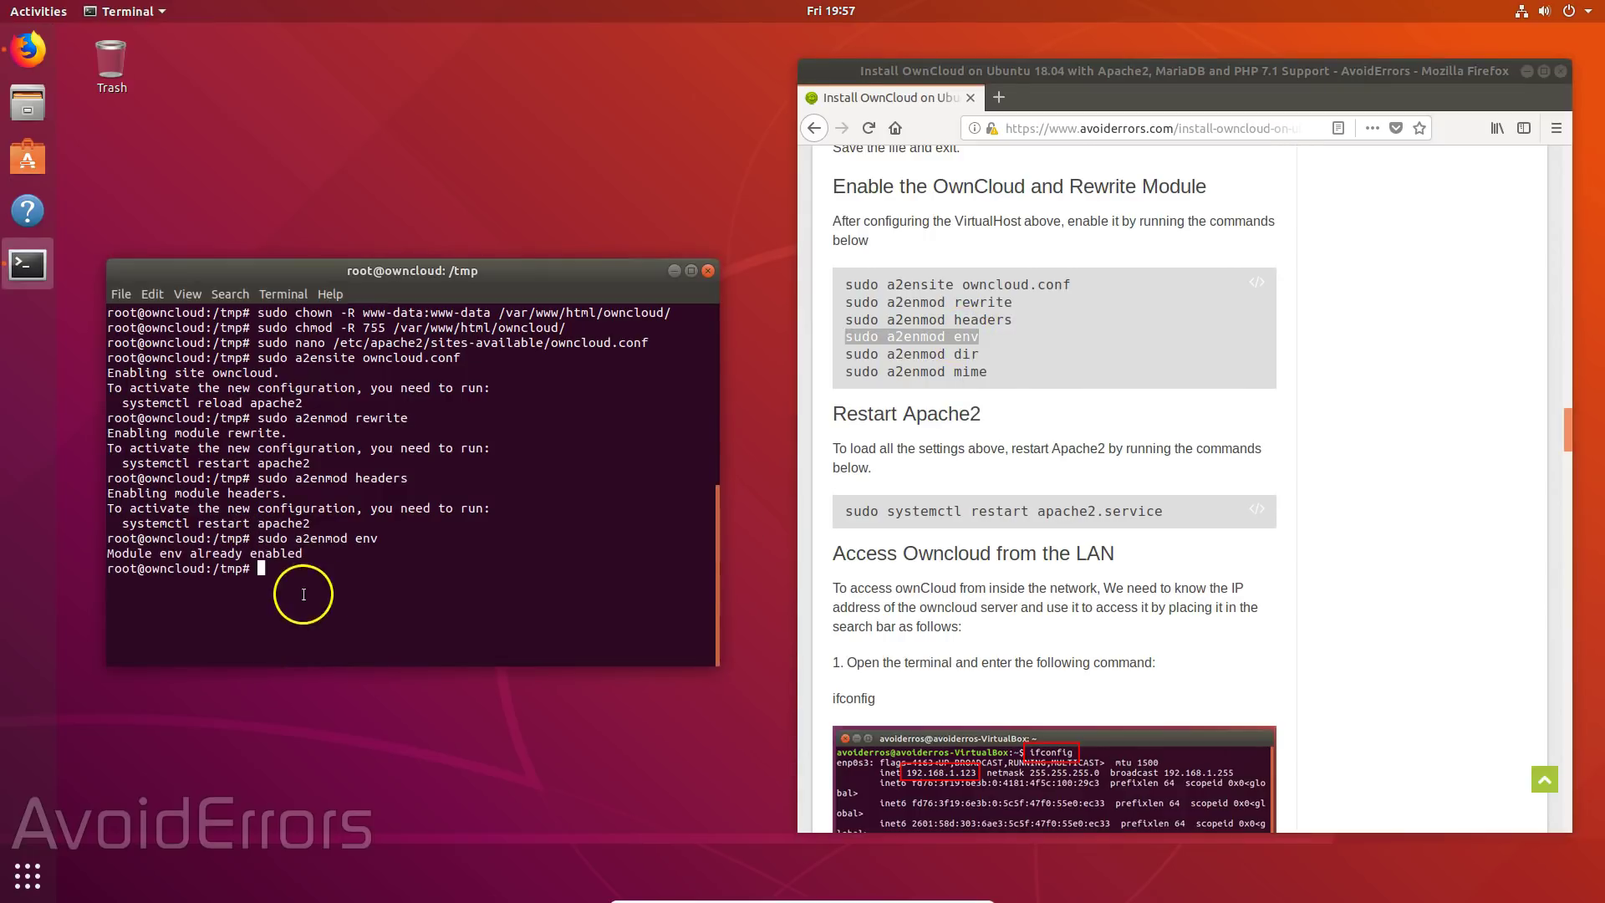
pyautogui.moveTo(844, 354); pyautogui.dragTo(979, 353)
pyautogui.middleClick(305, 617)
pyautogui.press('Return')
pyautogui.moveTo(844, 371); pyautogui.dragTo(986, 371)
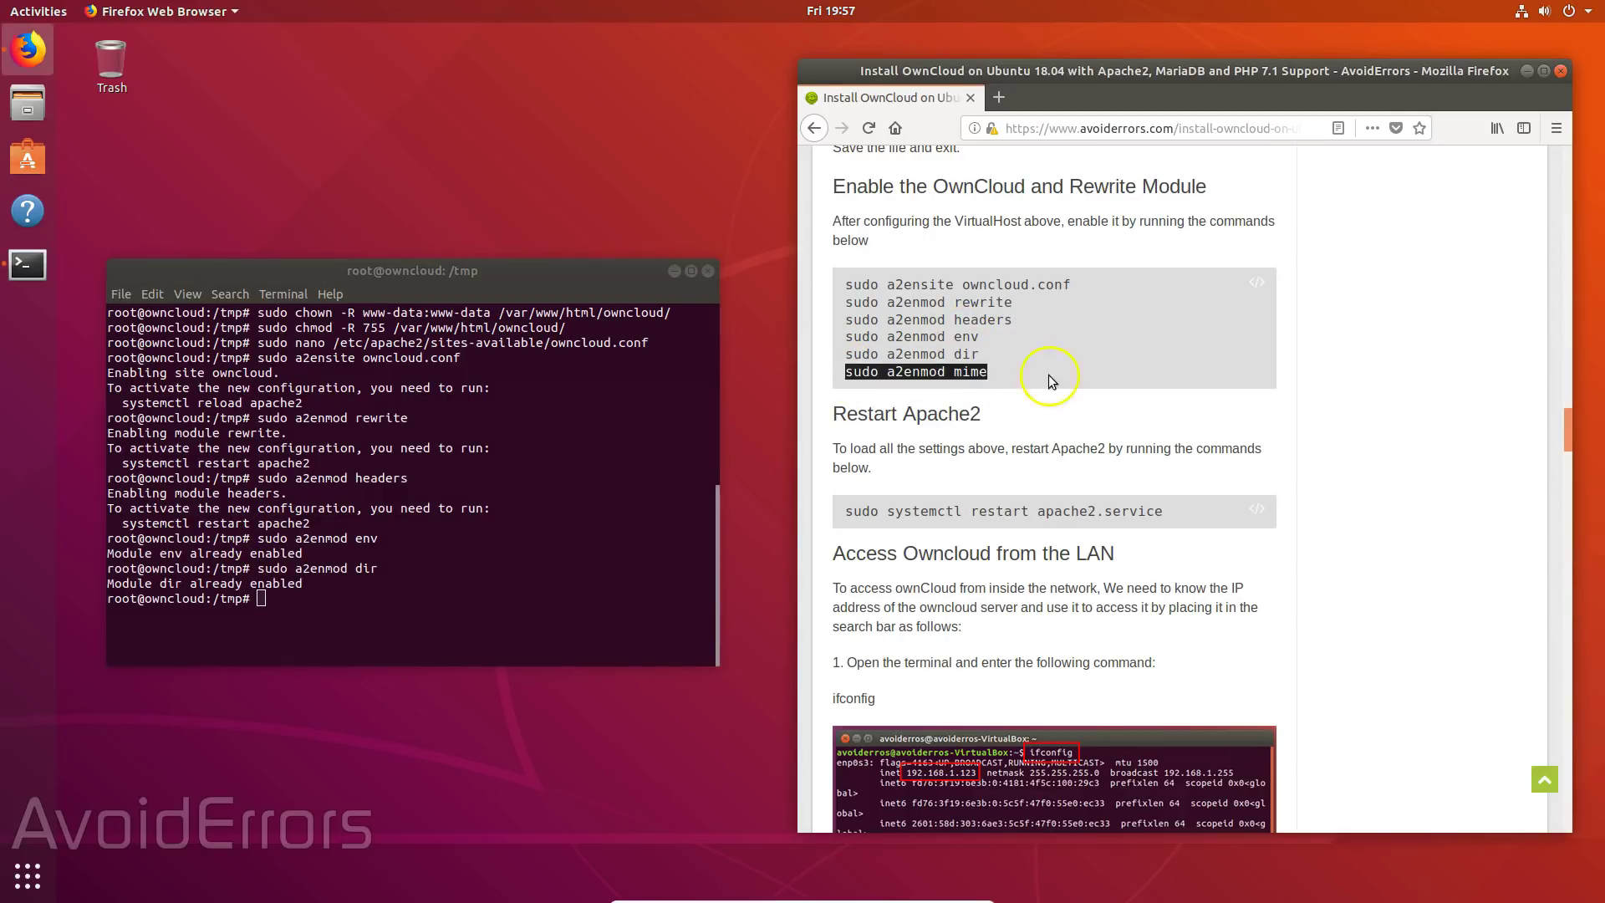
pyautogui.middleClick(306, 644)
pyautogui.press('Return')
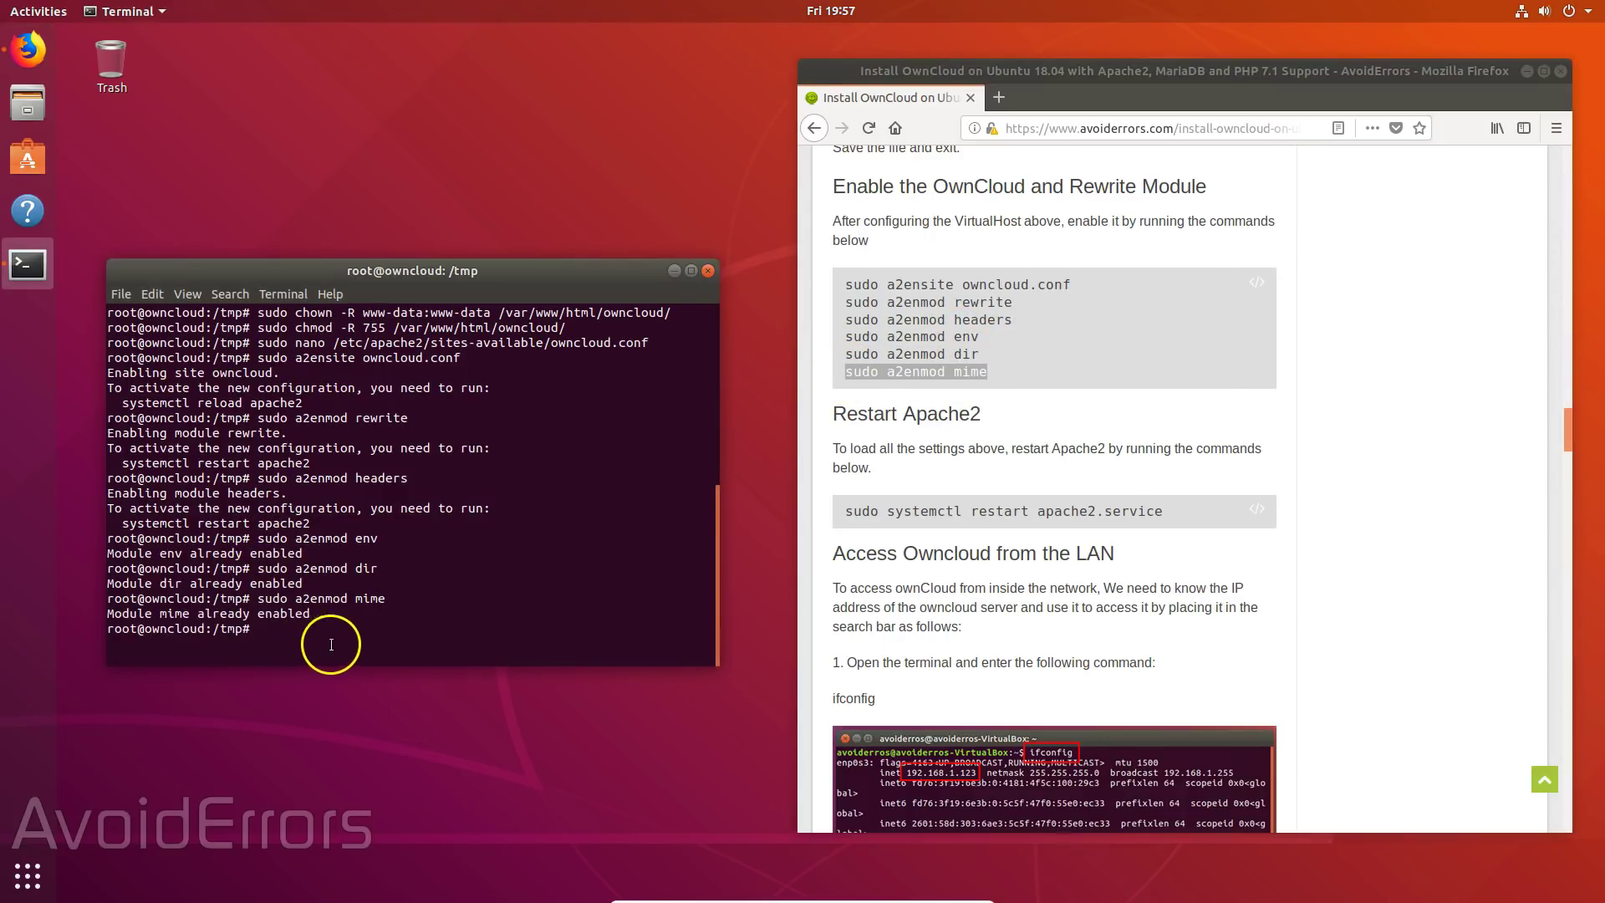
# - Restart Apache with 'sudo systemctl restart apache2.service'
pyautogui.moveTo(1568, 434); pyautogui.dragTo(1563, 455)
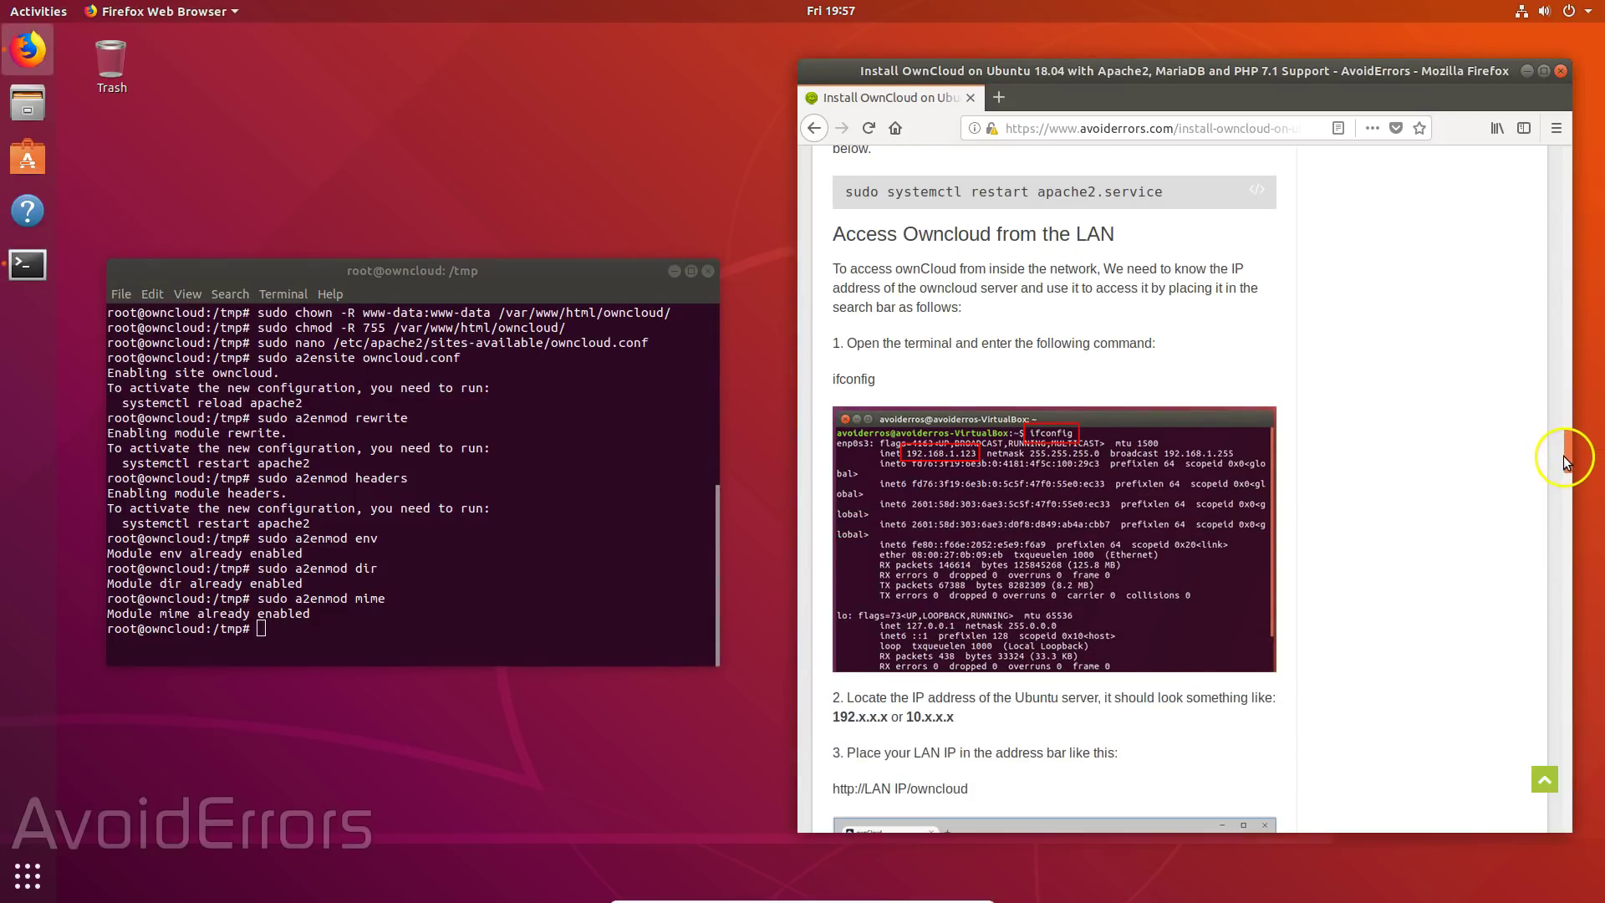
pyautogui.moveTo(844, 192); pyautogui.dragTo(1186, 199)
pyautogui.rightClick(1141, 192)
pyautogui.click(1177, 204)
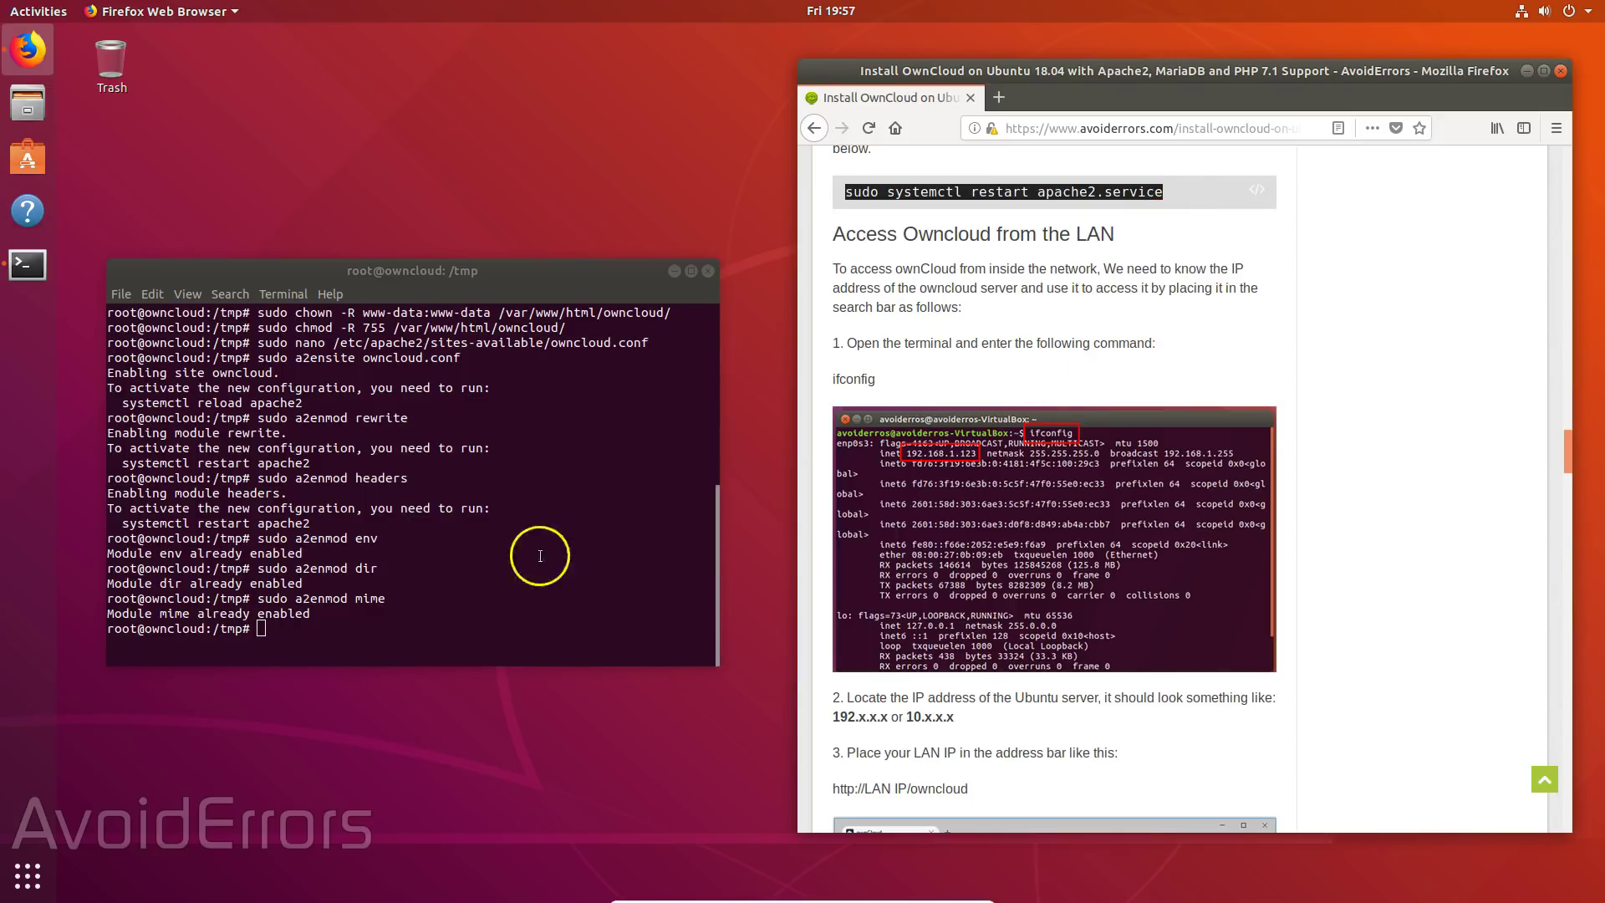
pyautogui.rightClick(263, 631)
pyautogui.click(307, 673)
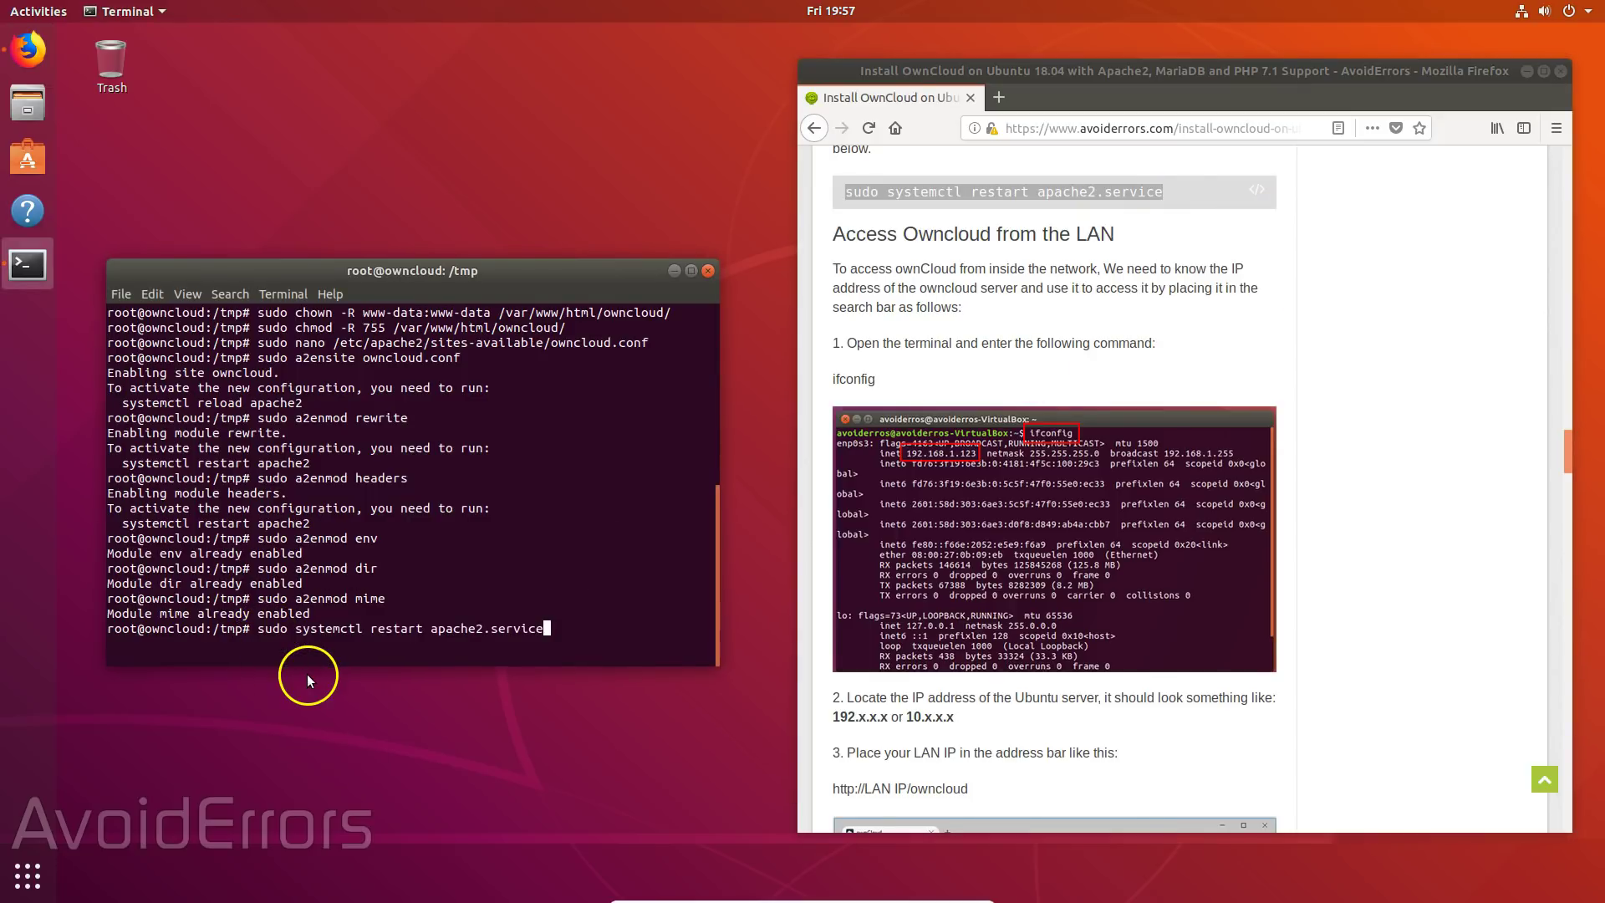
pyautogui.press('Return')
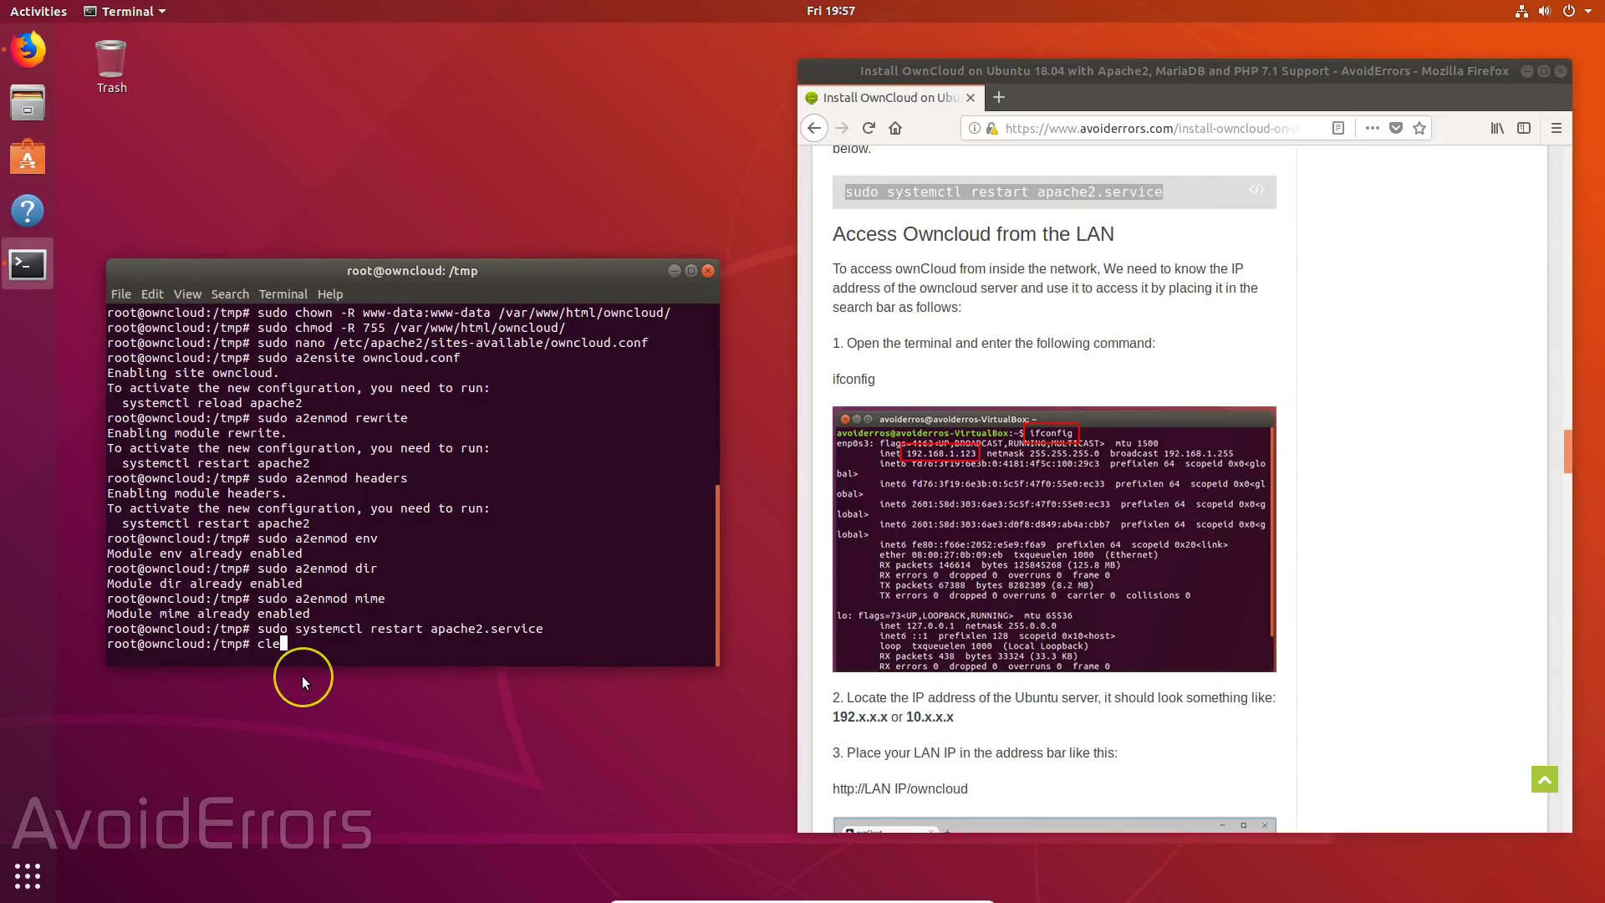
# - Clear the screen, return home with cd, and run ifconfig, which reports command not found
pyautogui.write('clear')
pyautogui.press('Return')
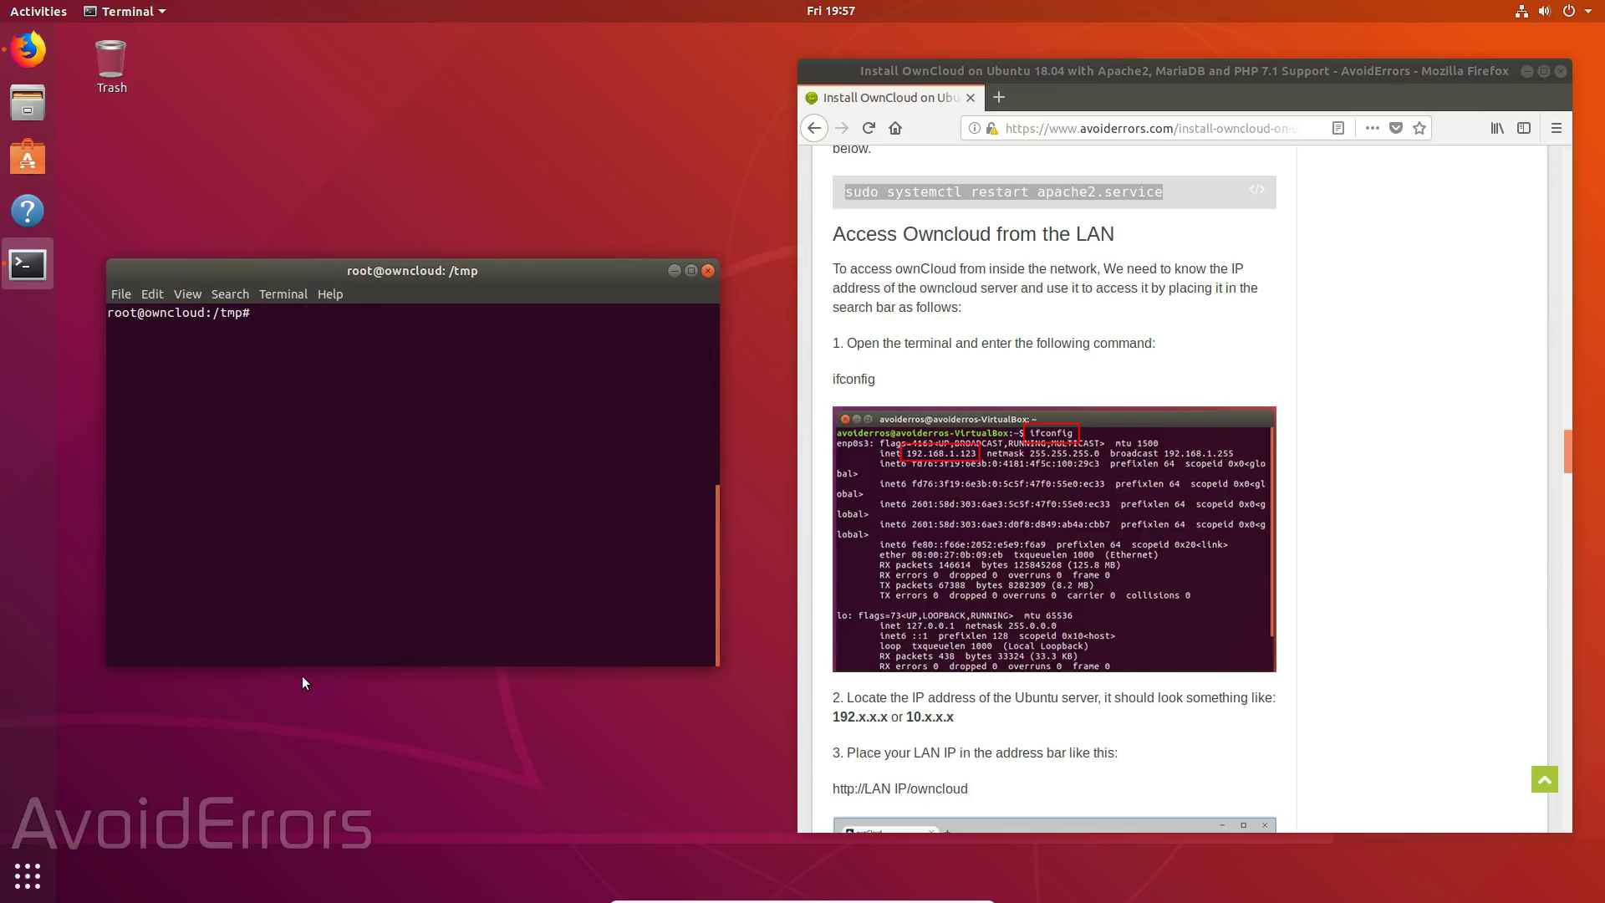
pyautogui.write('cd')
pyautogui.press('Return')
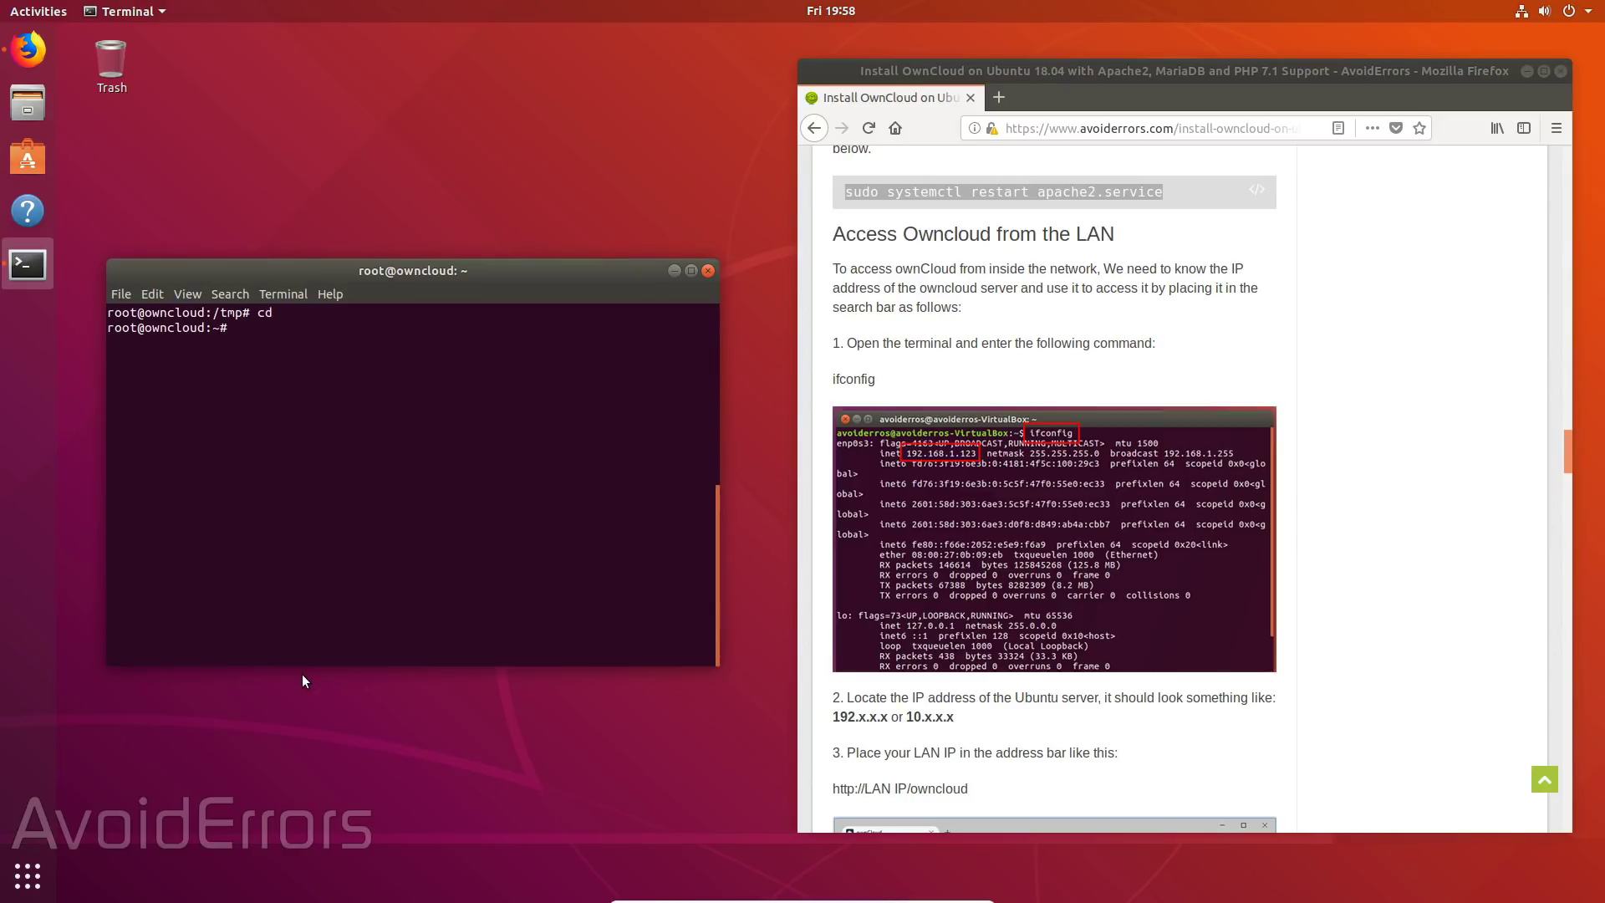
pyautogui.write('ifconfig')
pyautogui.press('Return')
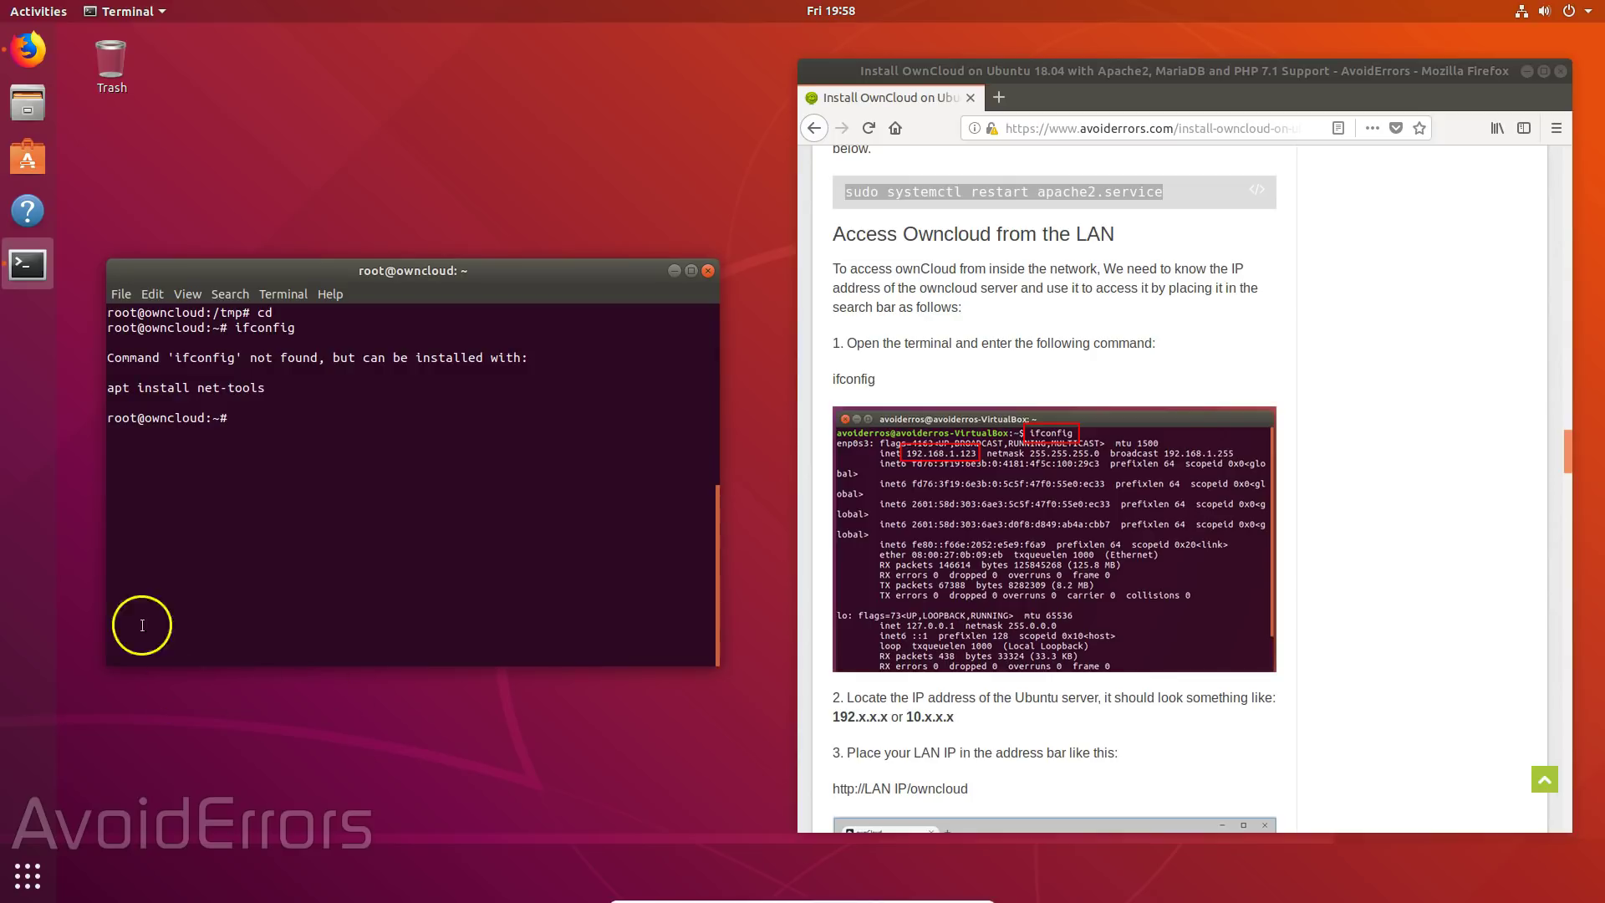
# - Copy the suggested 'apt install net-tools' command and paste it at the root prompt
pyautogui.moveTo(266, 387); pyautogui.dragTo(107, 387)
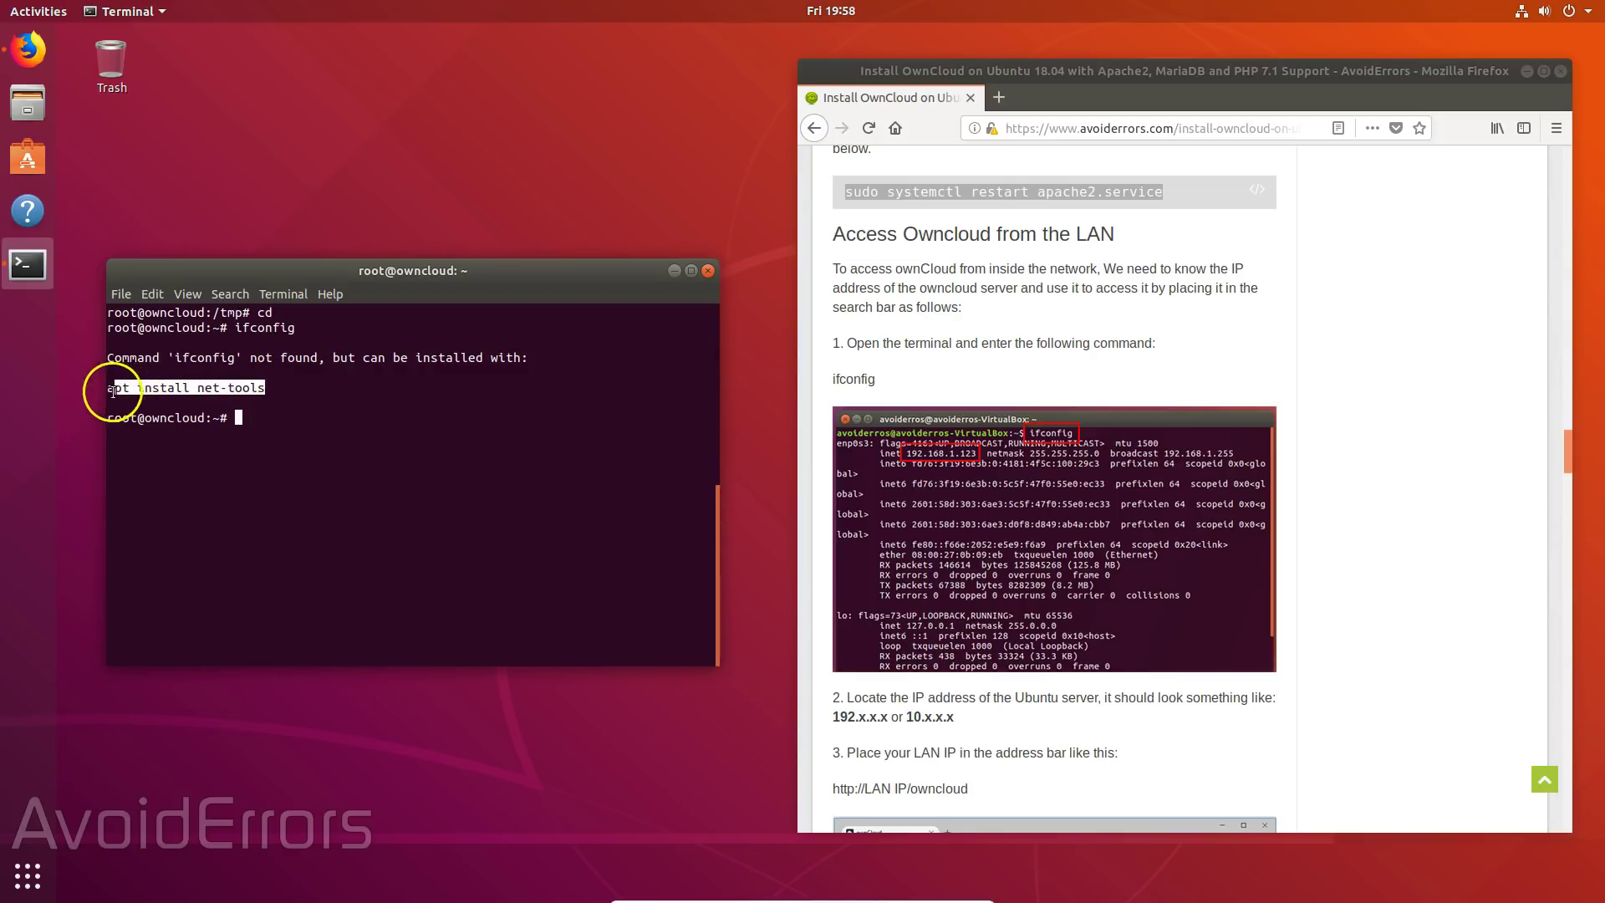
pyautogui.rightClick(107, 389)
pyautogui.click(242, 419)
pyautogui.rightClick(241, 419)
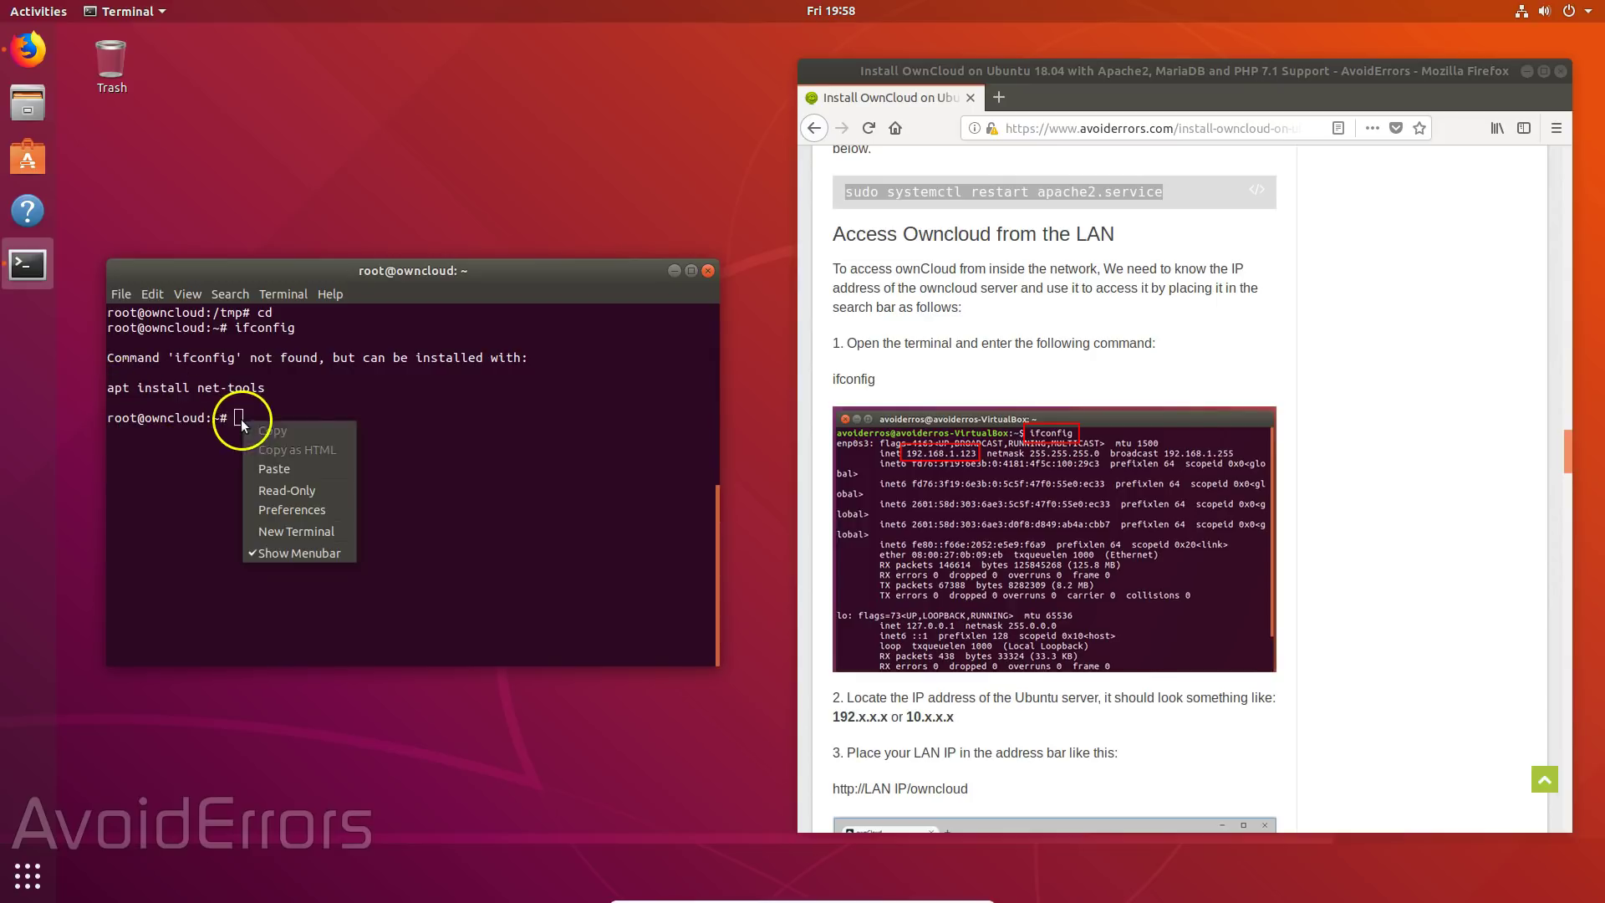
pyautogui.click(295, 464)
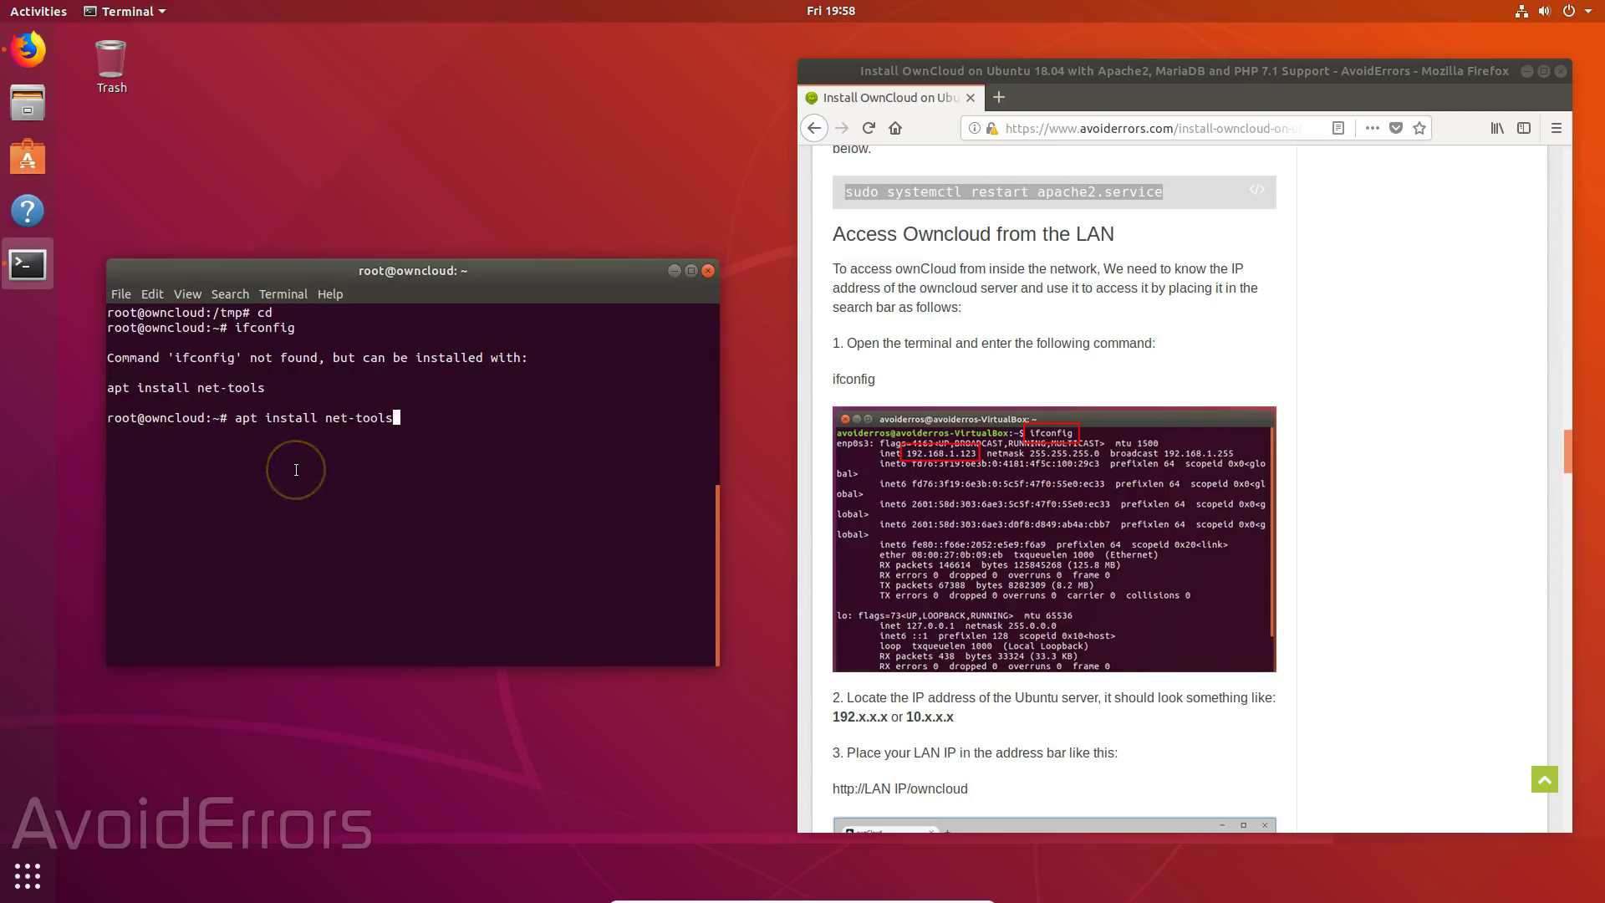
# - Install net-tools, clear the screen, and rerun ifconfig to reveal the IP 10.0.0.163
pyautogui.press('Return')
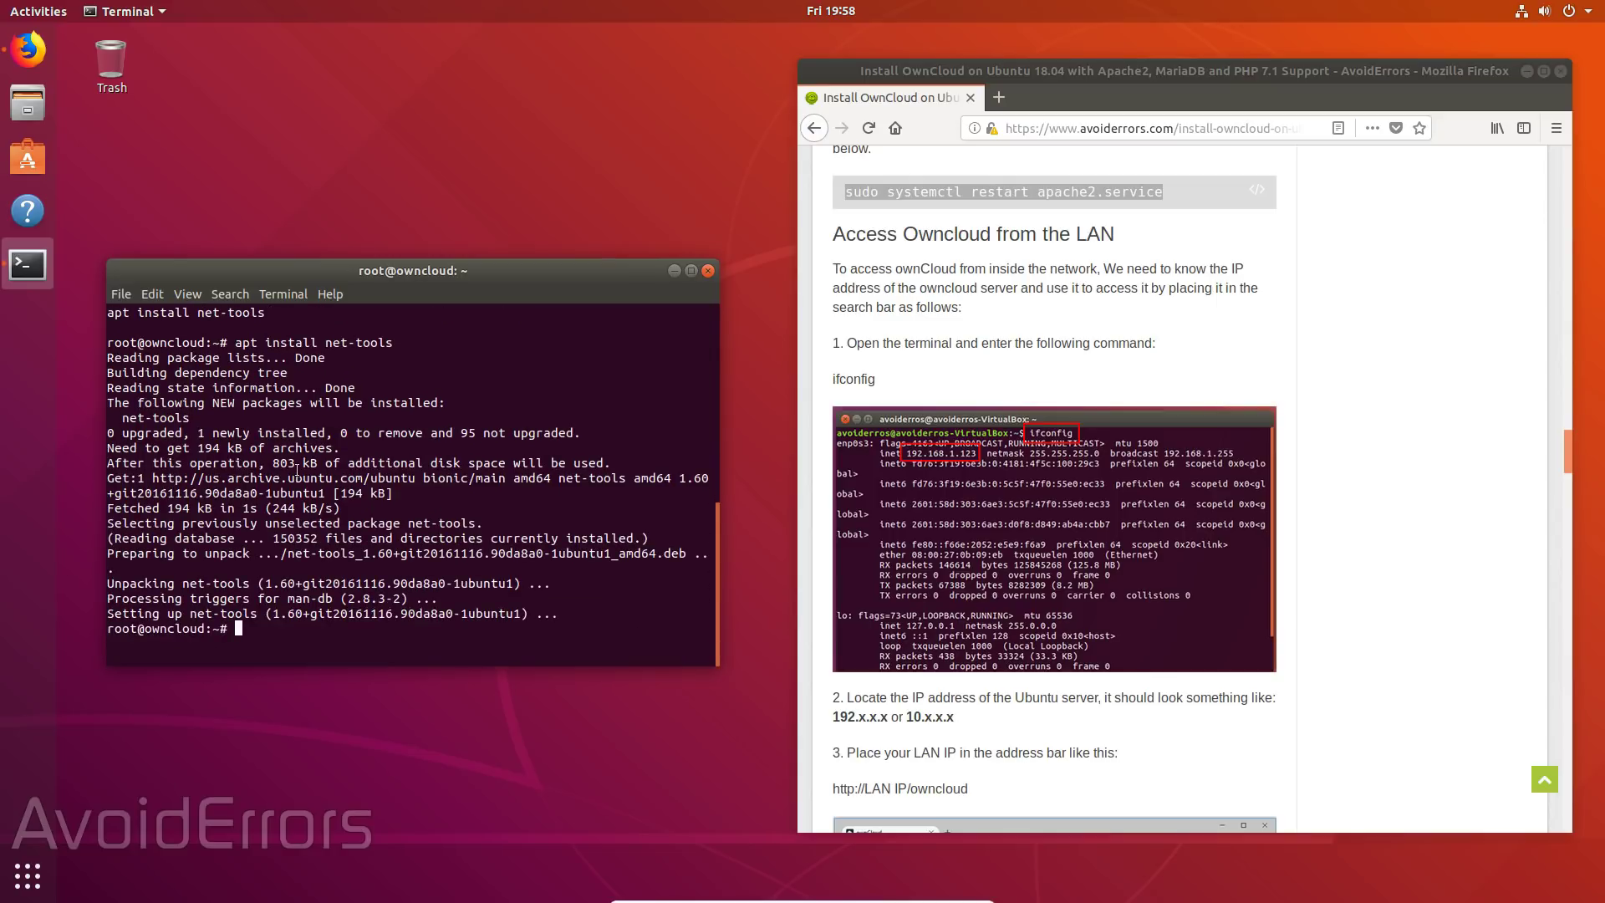
pyautogui.write('clear')
pyautogui.press('Return')
pyautogui.press('Up')
pyautogui.press('Up')
pyautogui.press('Up')
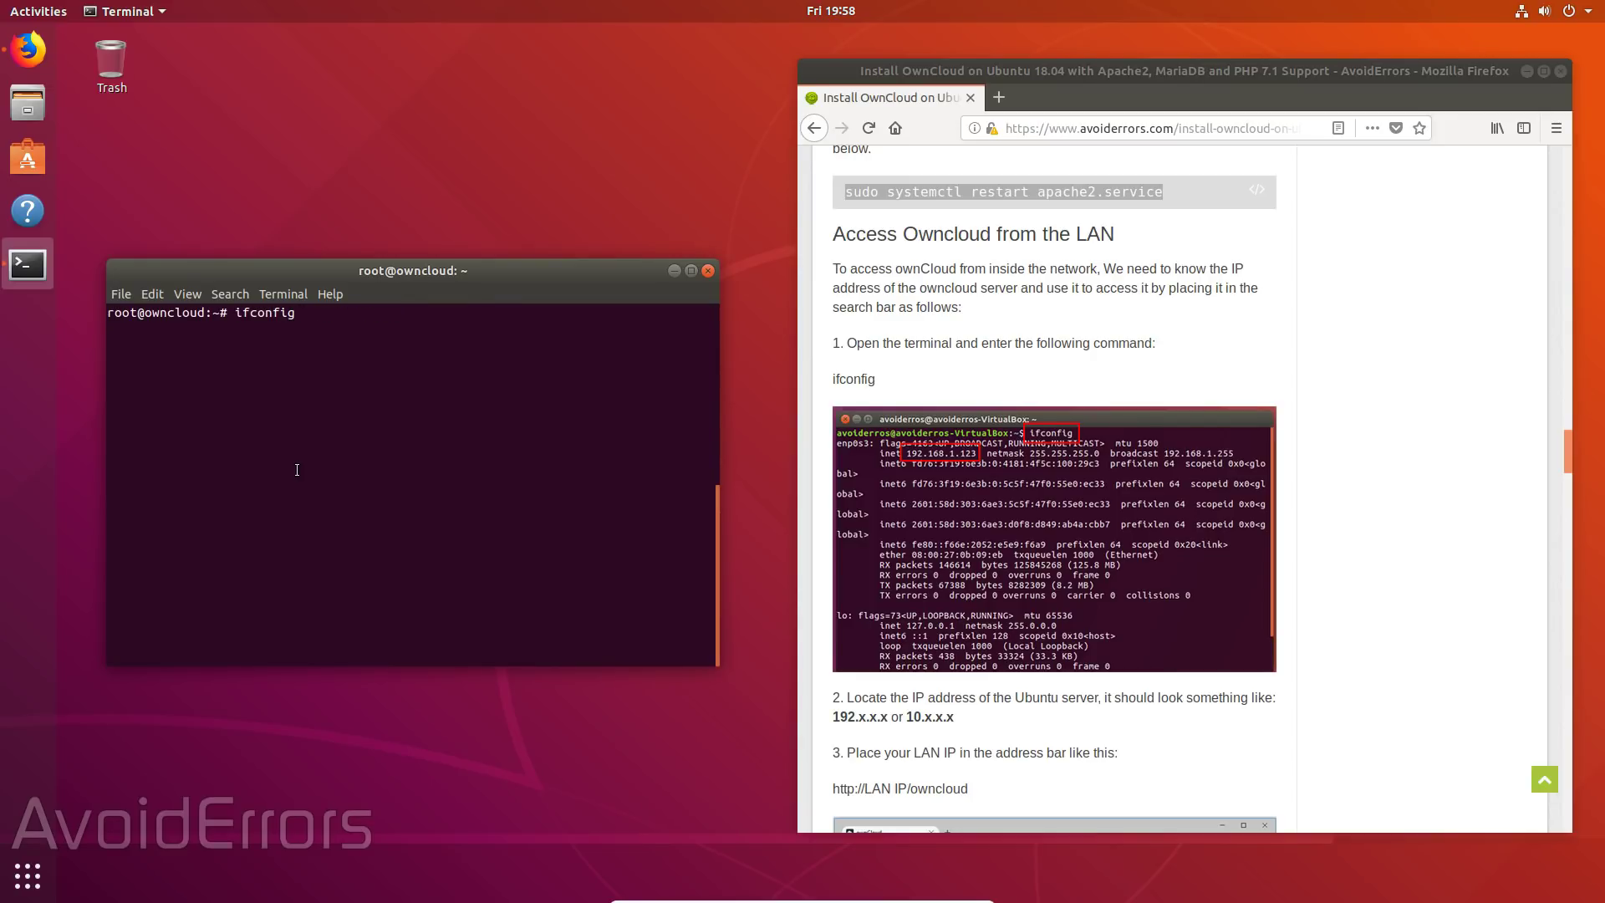
pyautogui.press('Return')
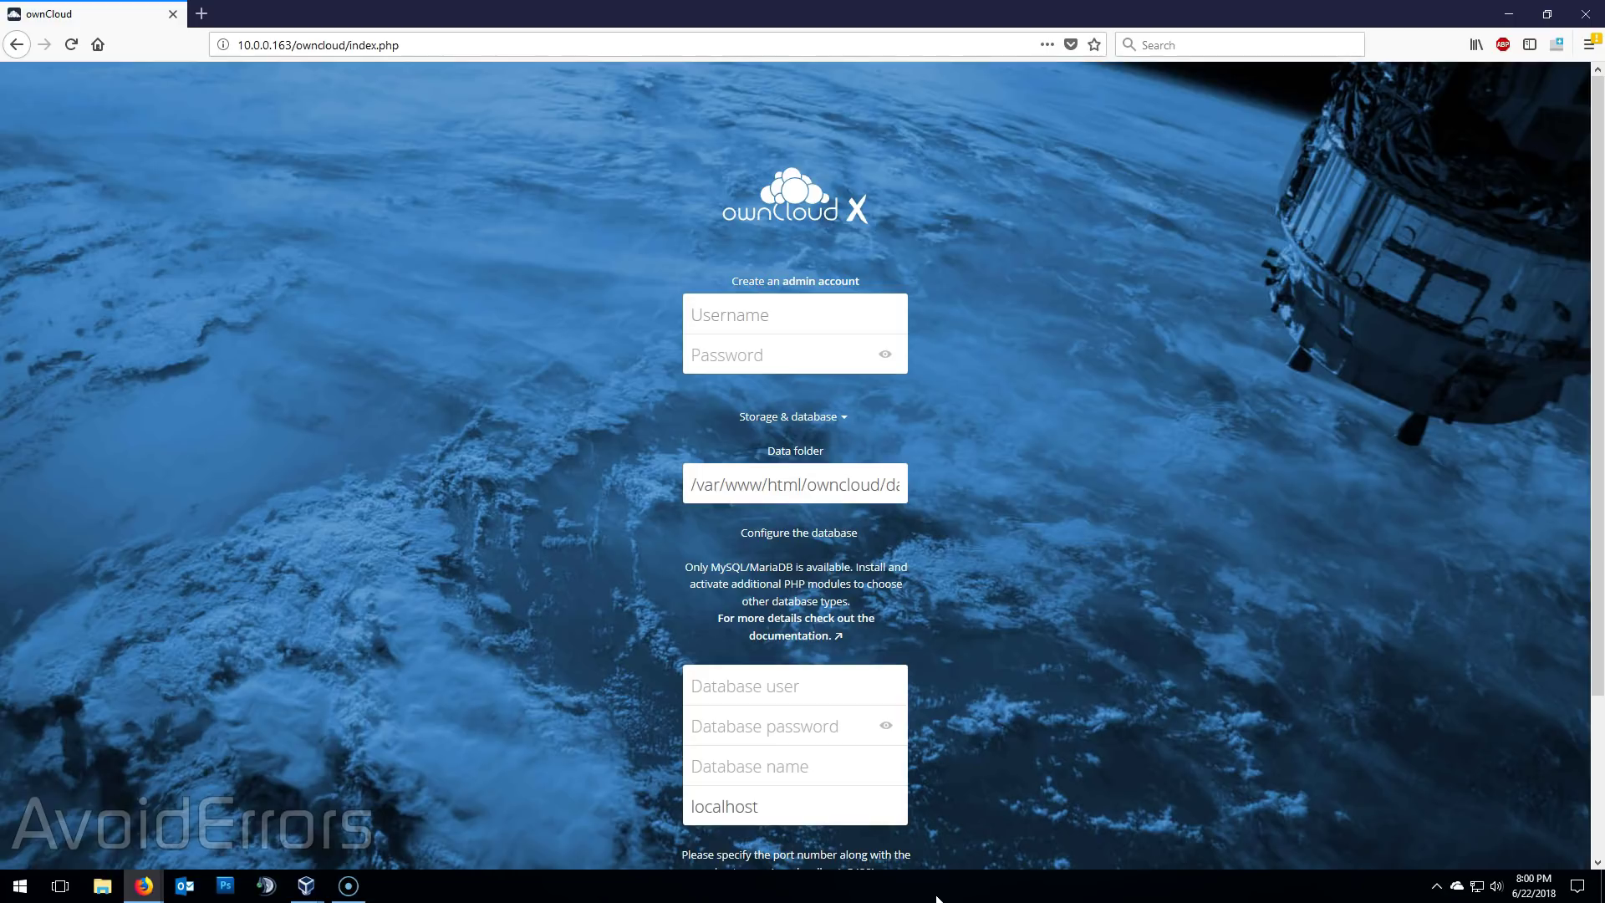
# - Enter the new admin account's username and password on the ownCloud setup page
pyautogui.click(759, 315)
pyautogui.write('AvoidErrors')
pyautogui.press('Tab')
pyautogui.write('********')
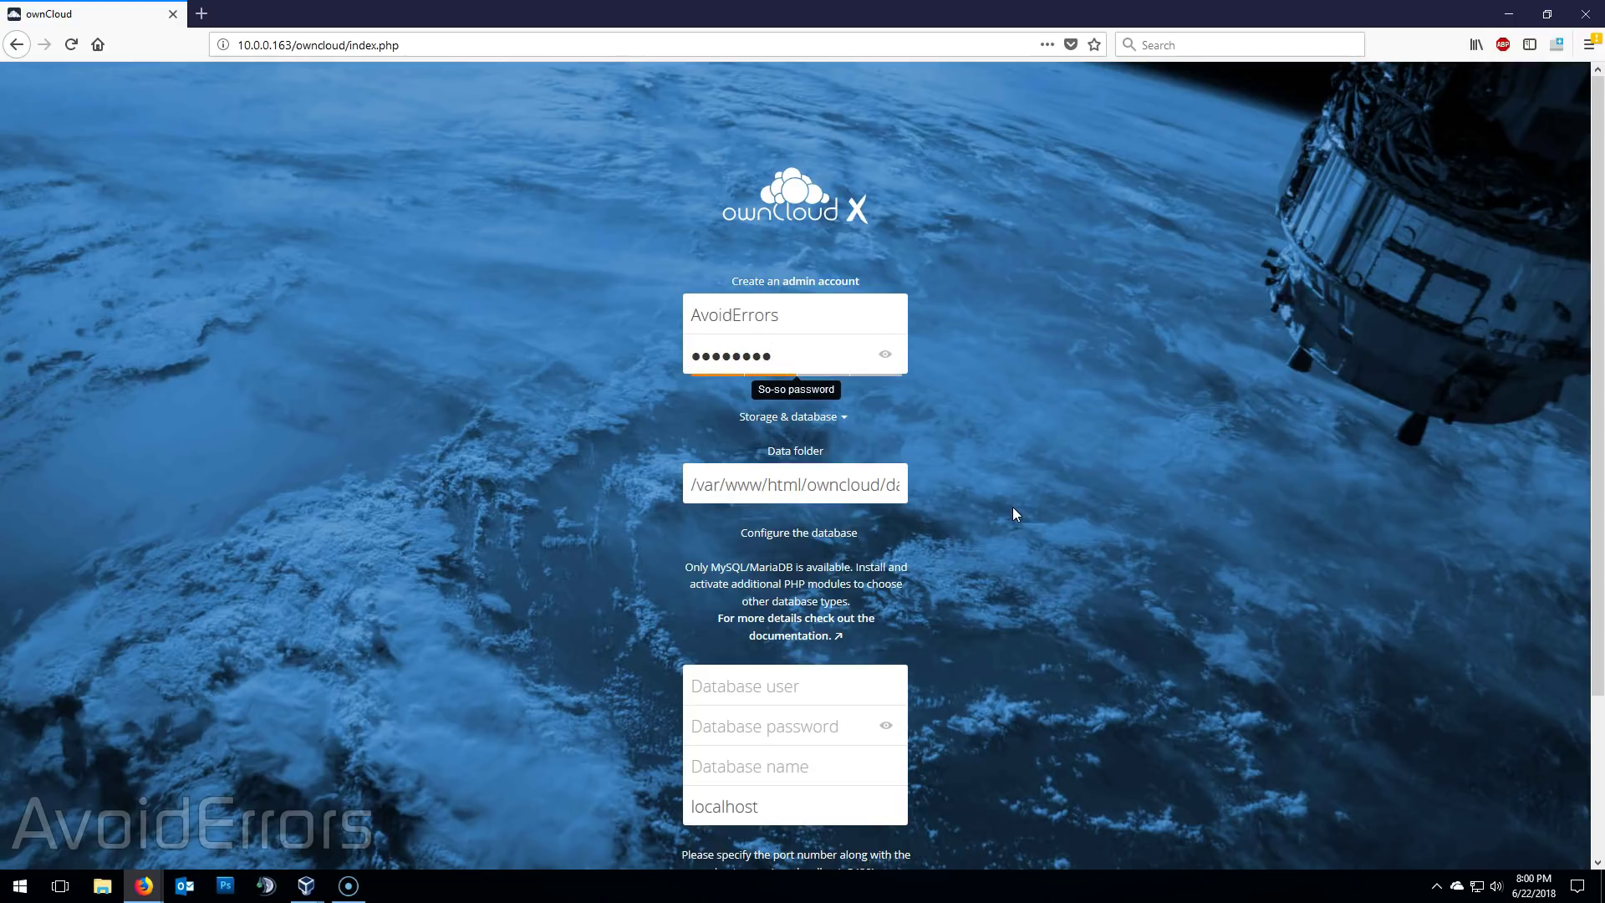
# - Fill in the MariaDB user, password and database name 'owncloud', then finish setup
pyautogui.scroll(-4, 1012, 507)
pyautogui.click(982, 375)
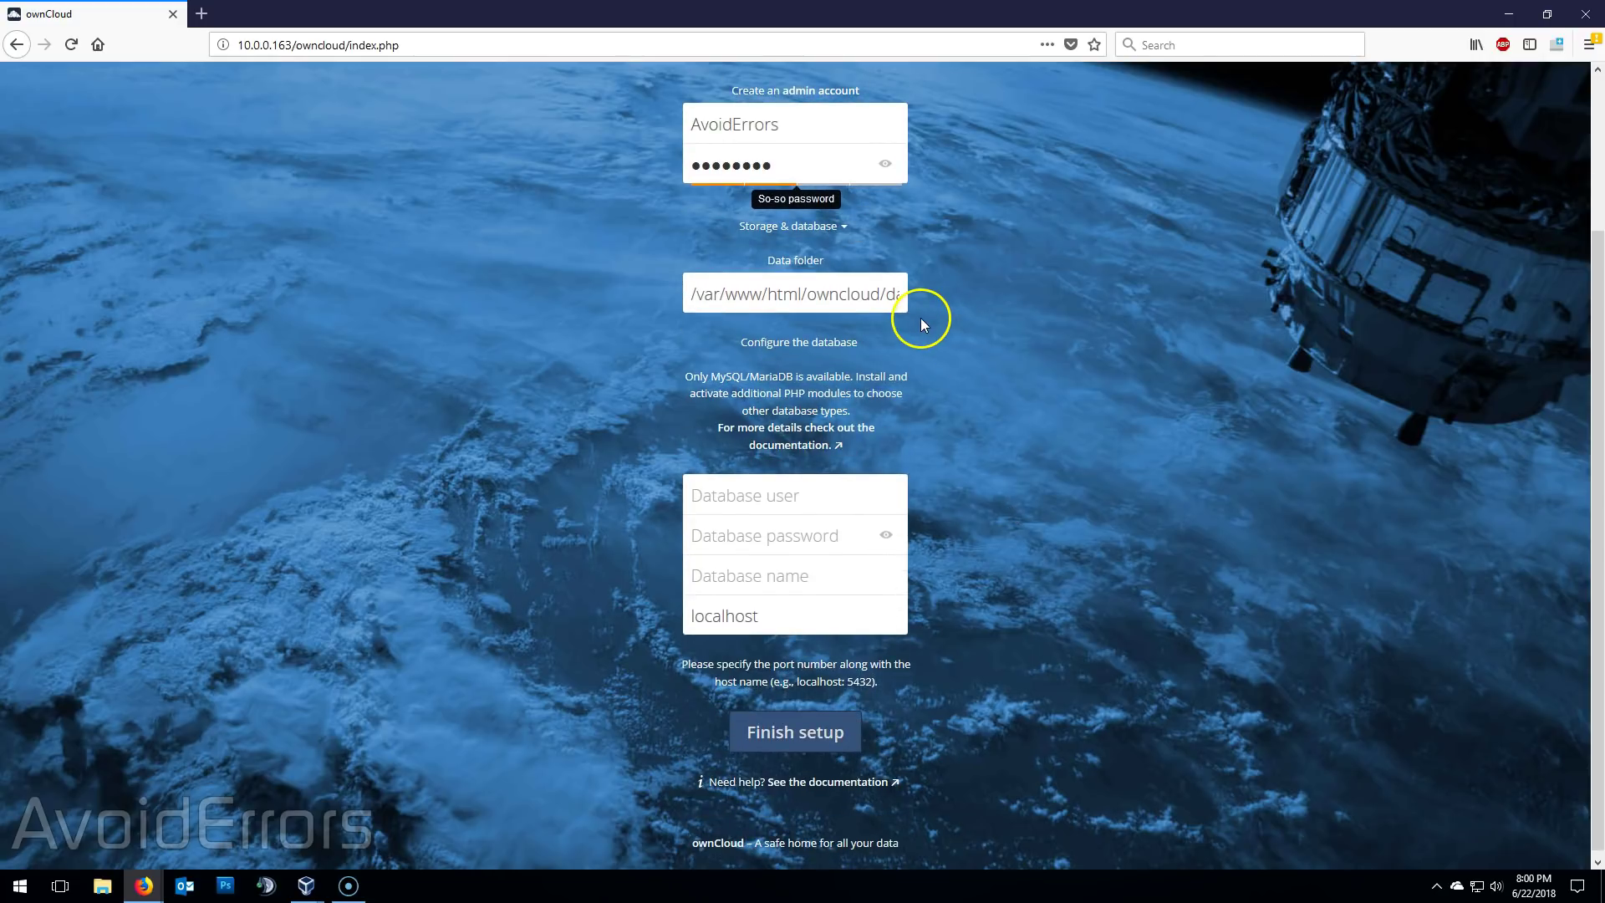
pyautogui.scroll(-1, 956, 390)
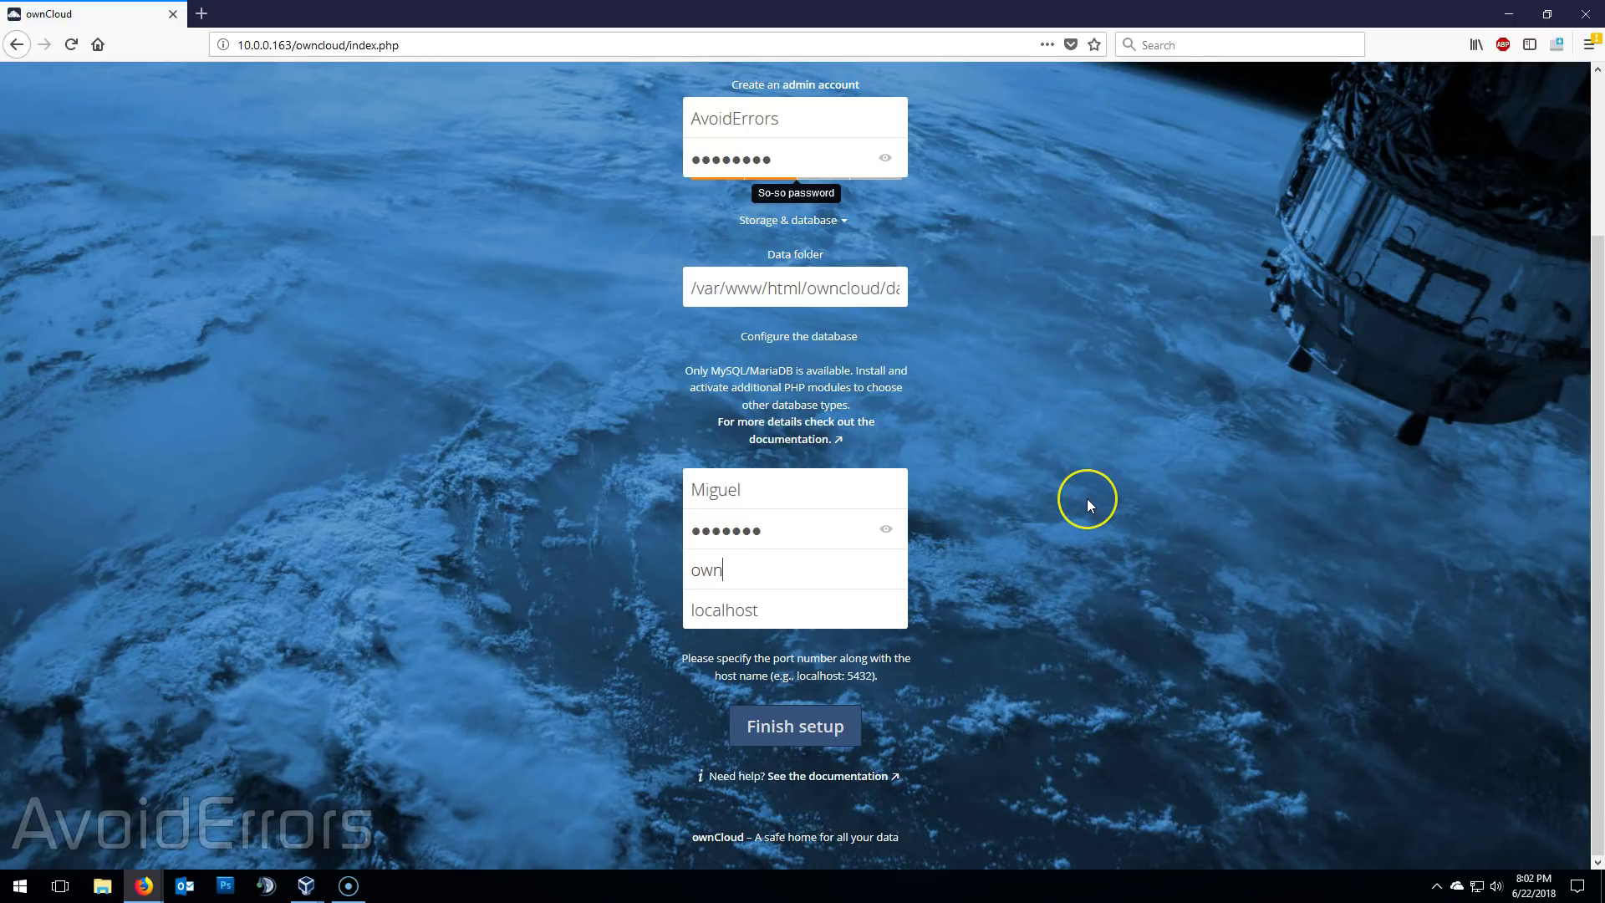
pyautogui.write('cloud')
pyautogui.click(837, 727)
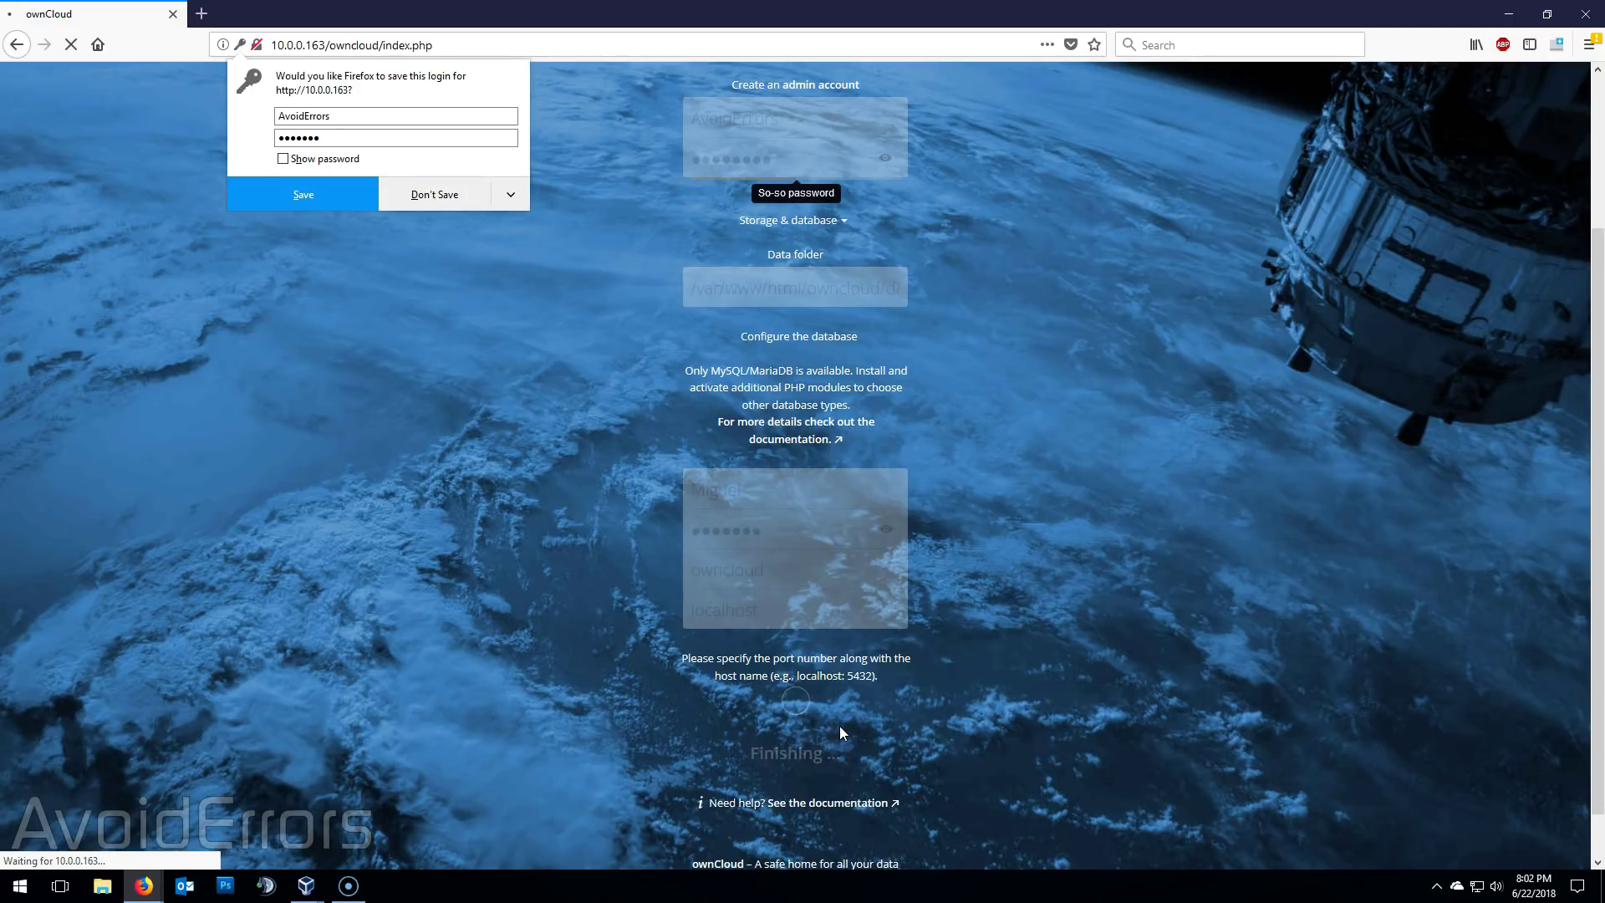
# - Log in with the admin credentials, decline Firefox's save-login prompts, and dismiss the welcome dialog
pyautogui.click(440, 194)
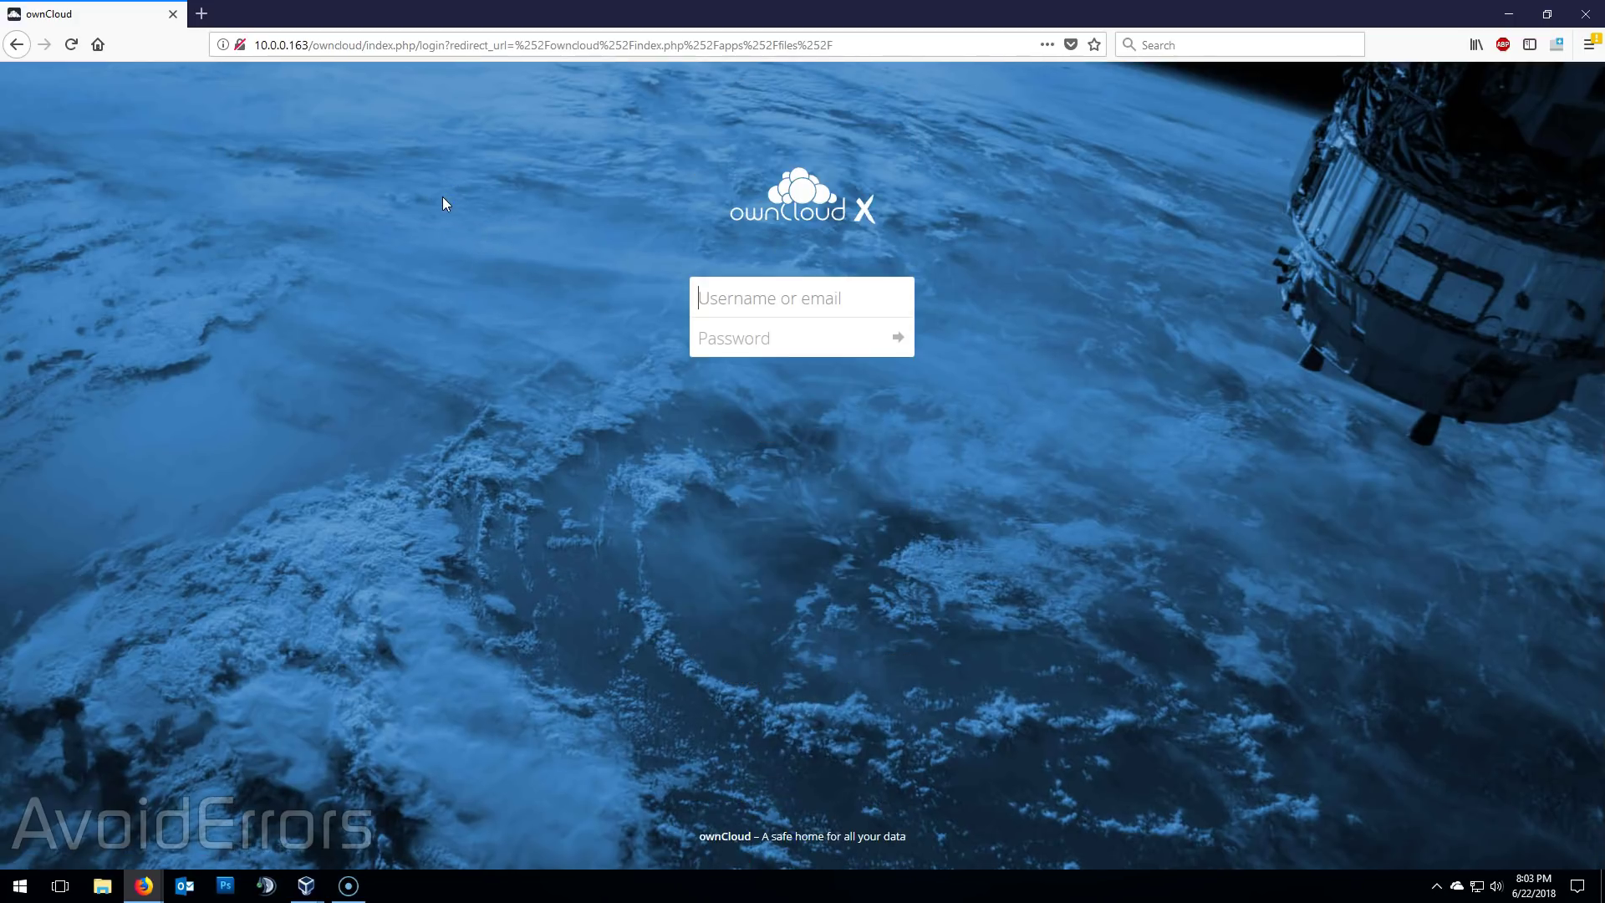
pyautogui.write('avo')
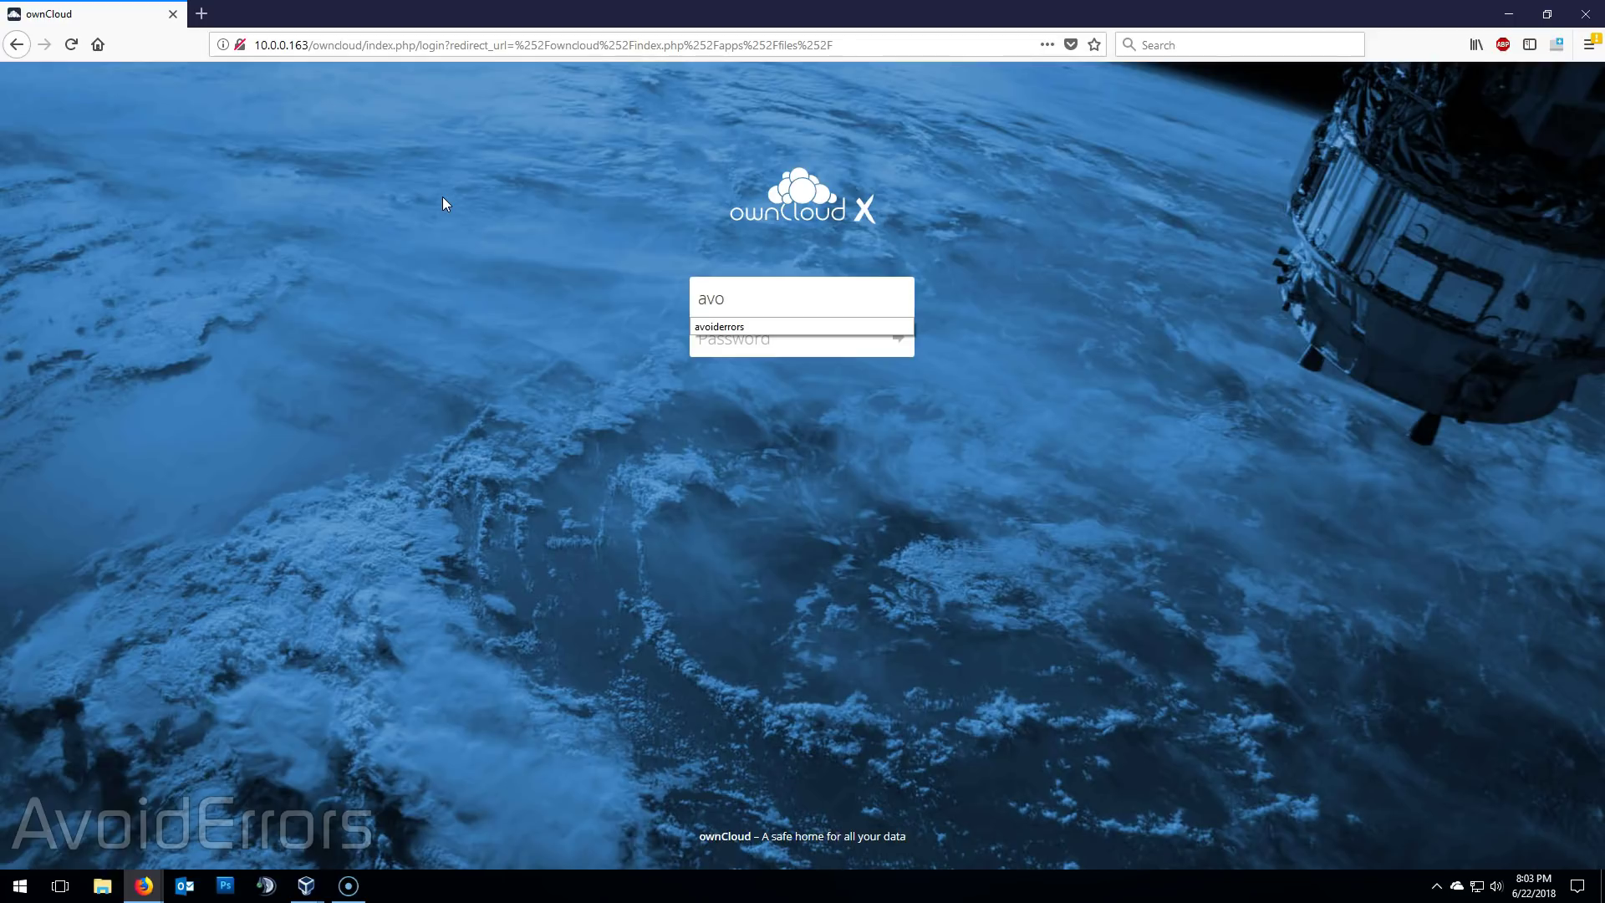
pyautogui.click(757, 328)
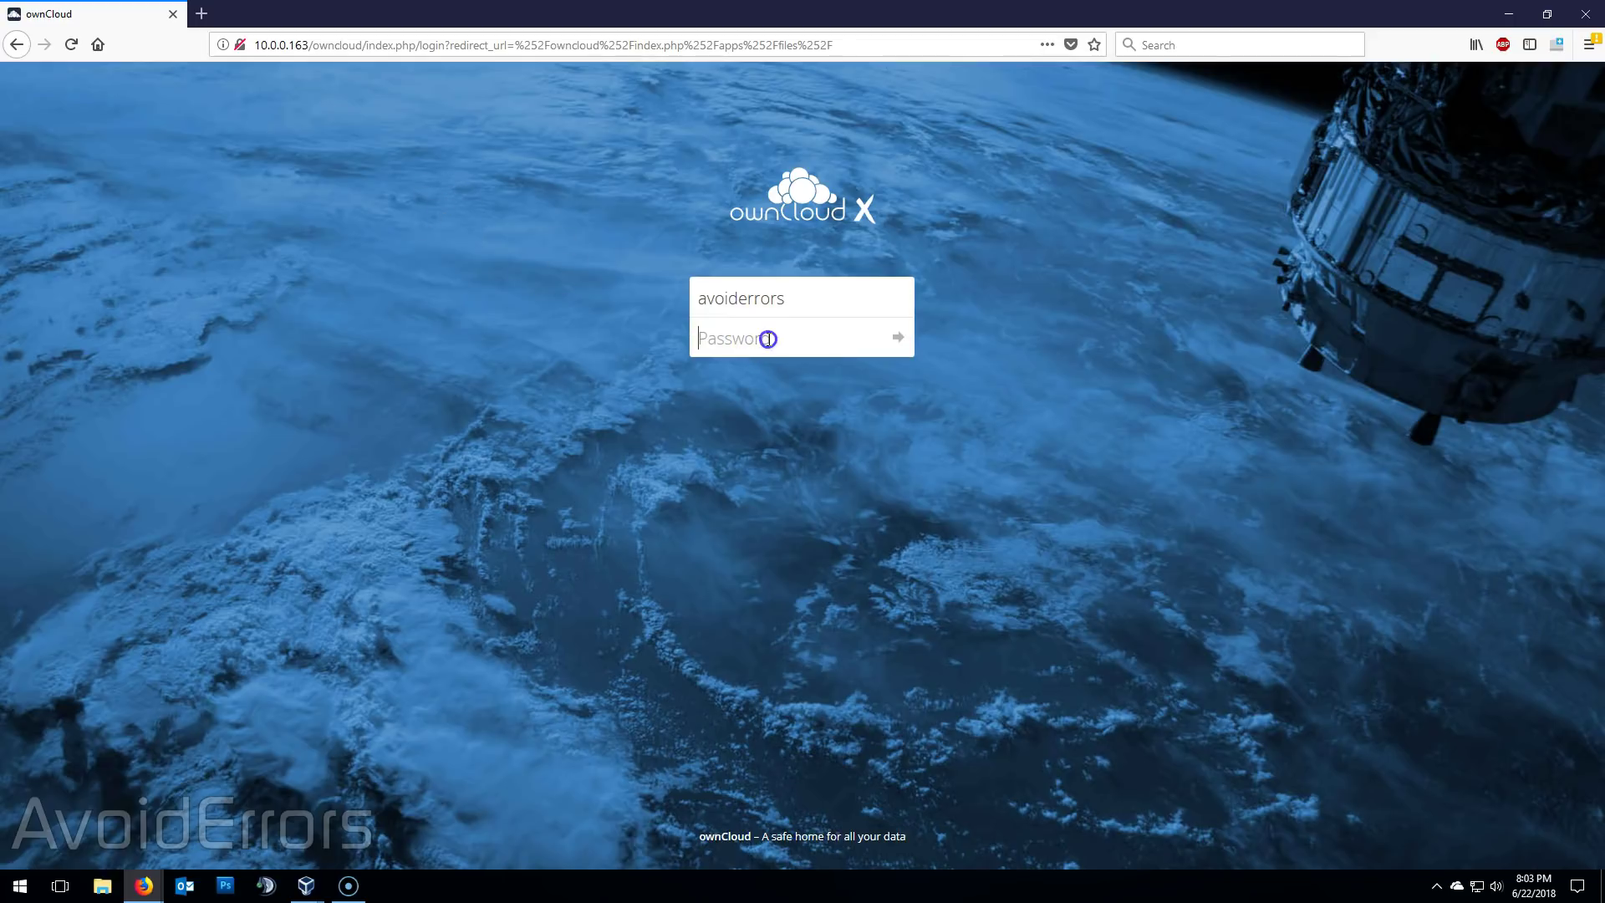
pyautogui.write('********')
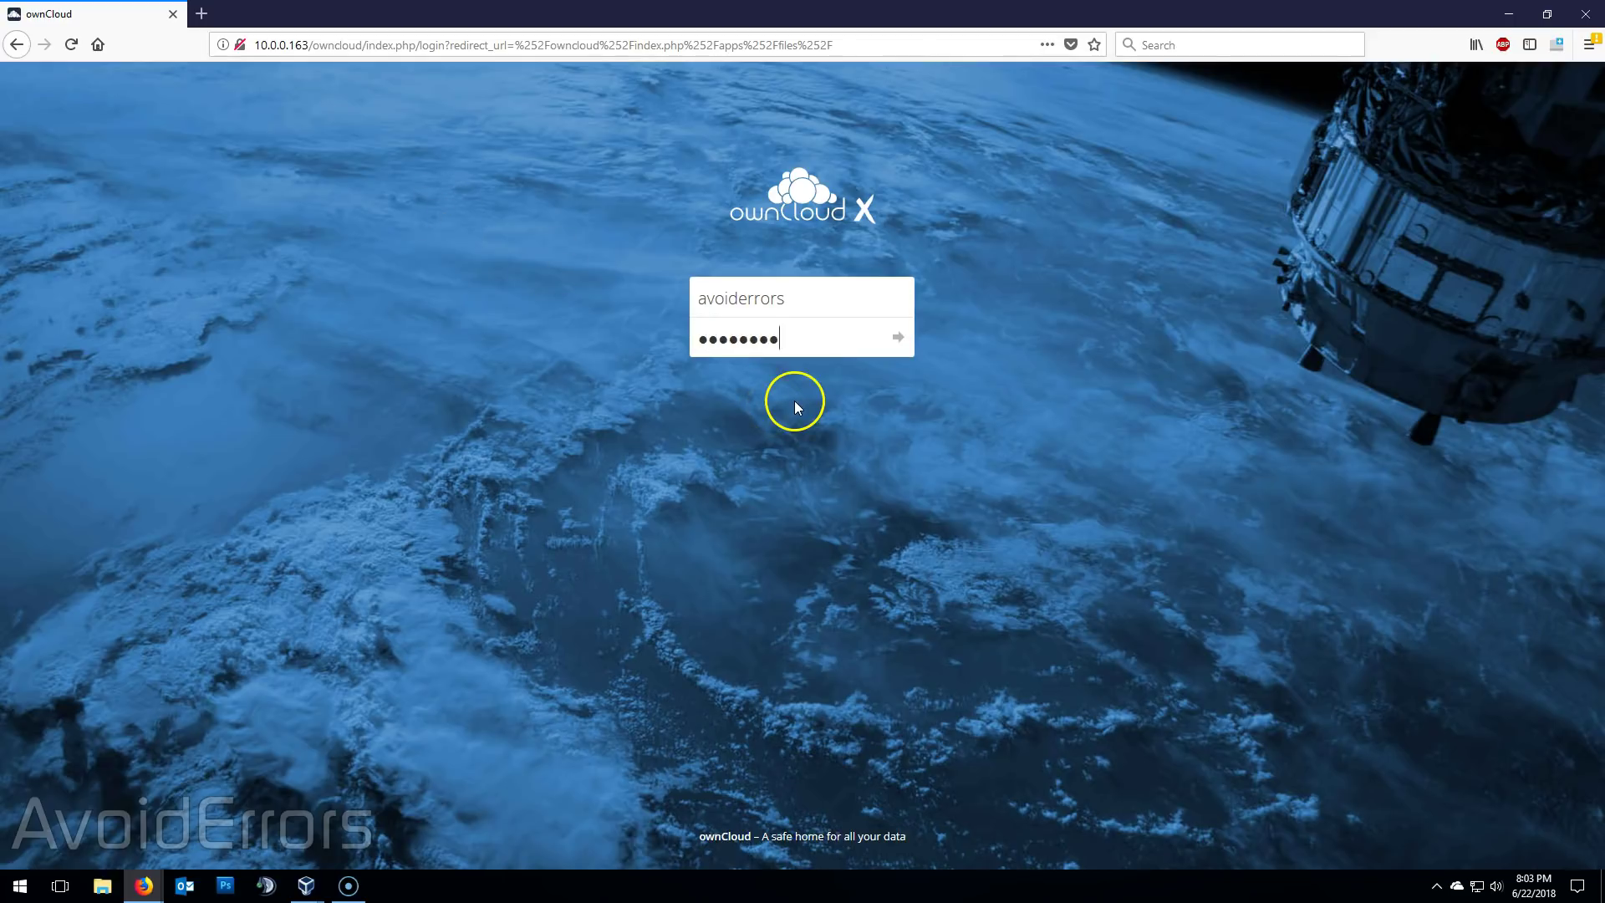
pyautogui.click(895, 338)
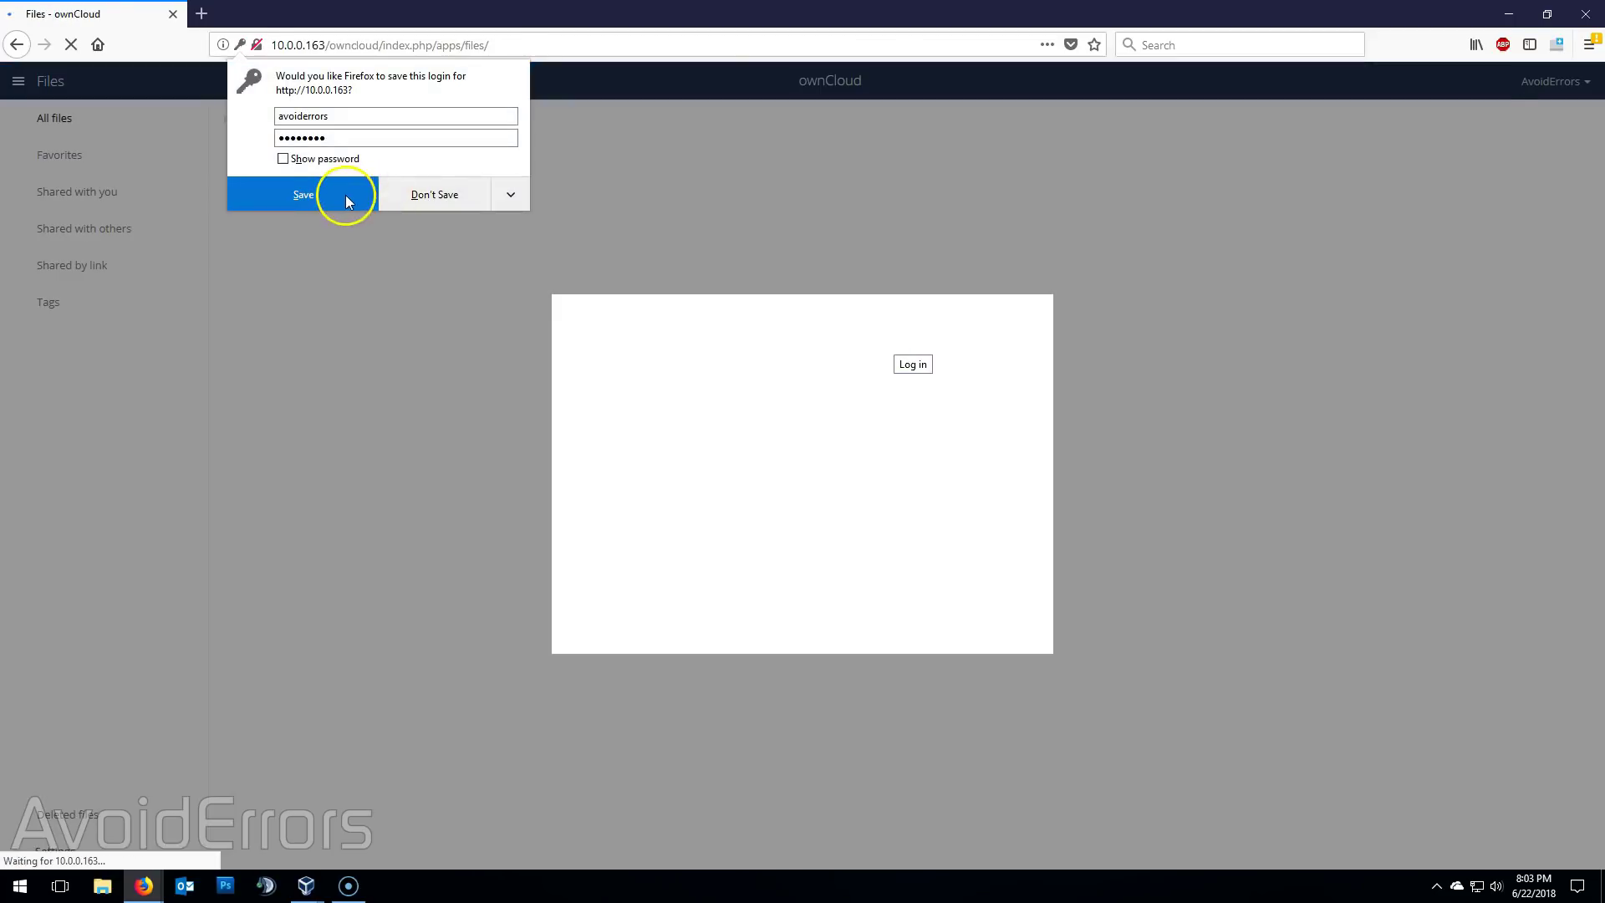
pyautogui.click(422, 196)
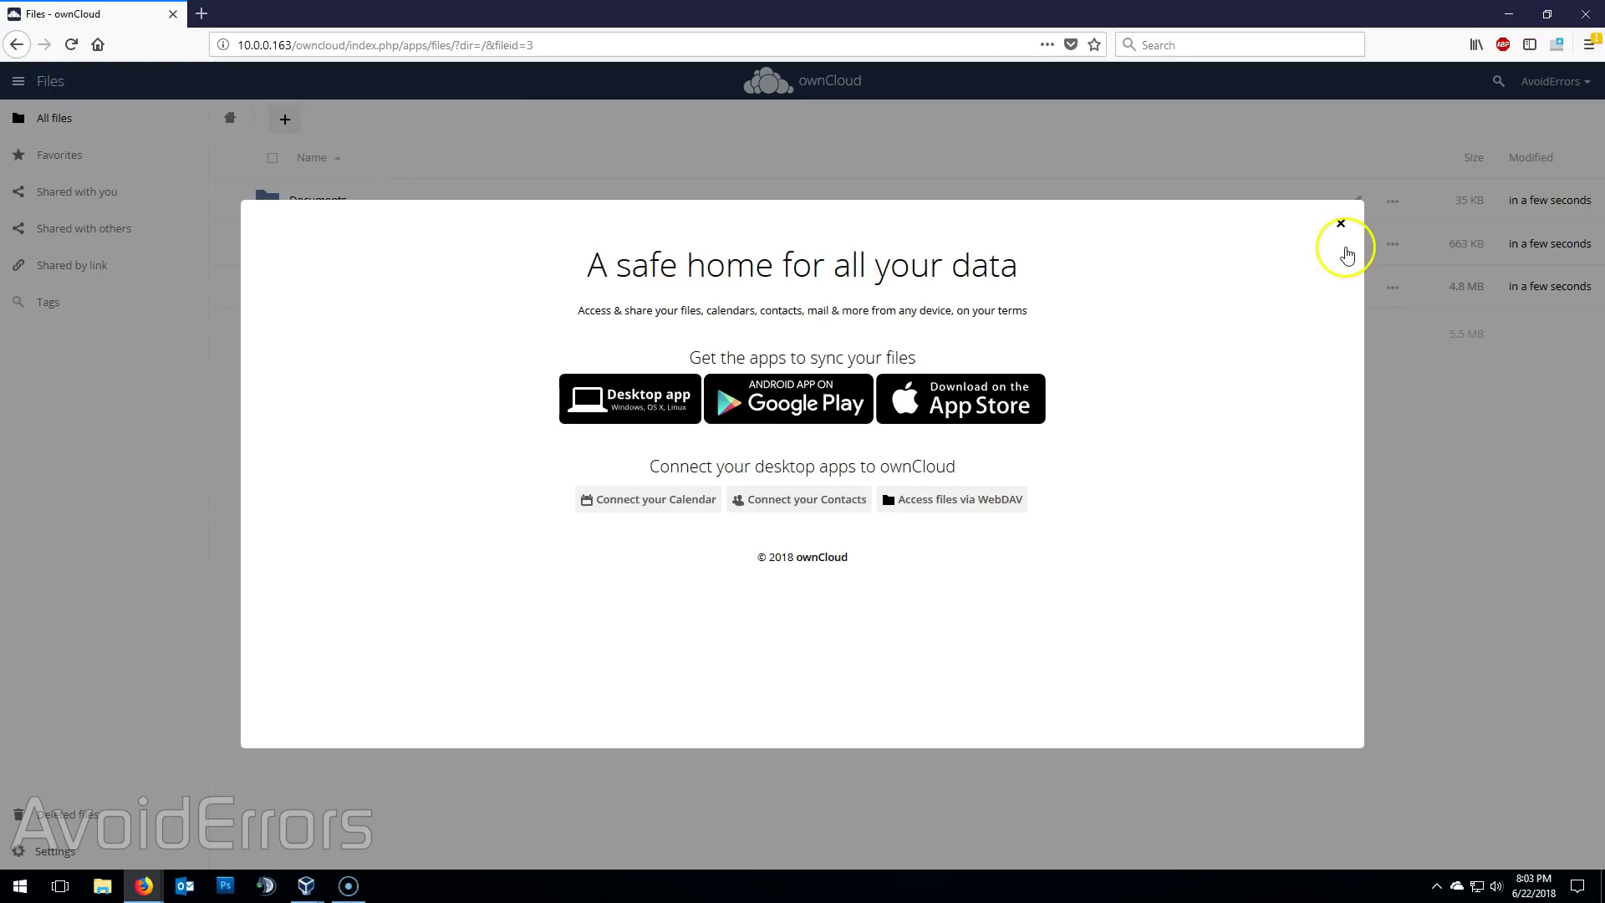
pyautogui.click(1339, 224)
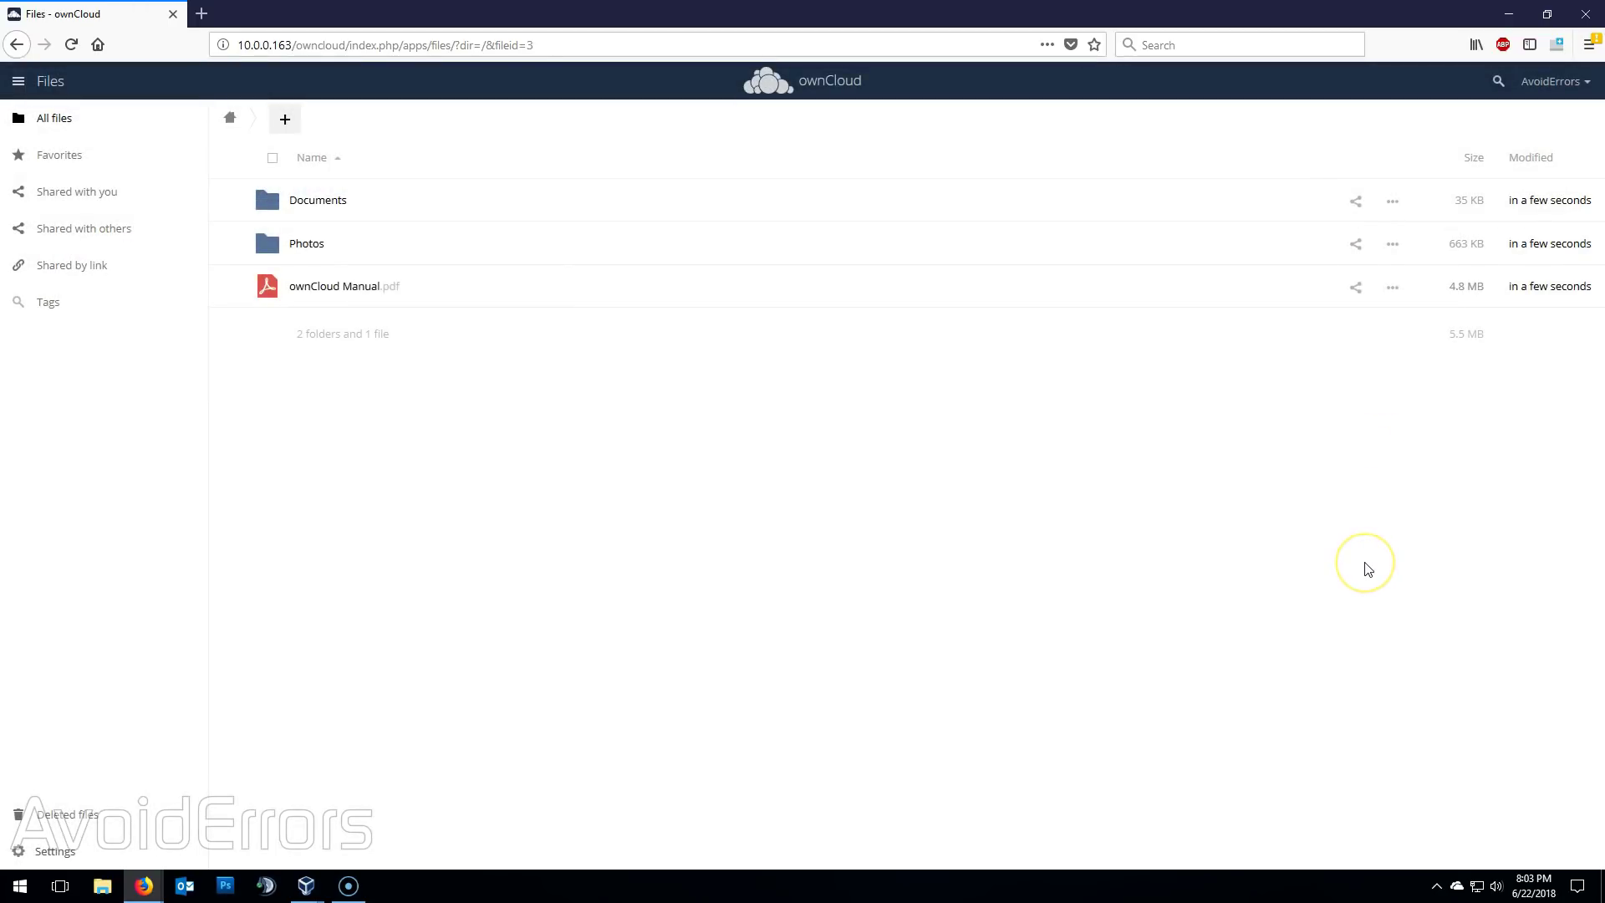